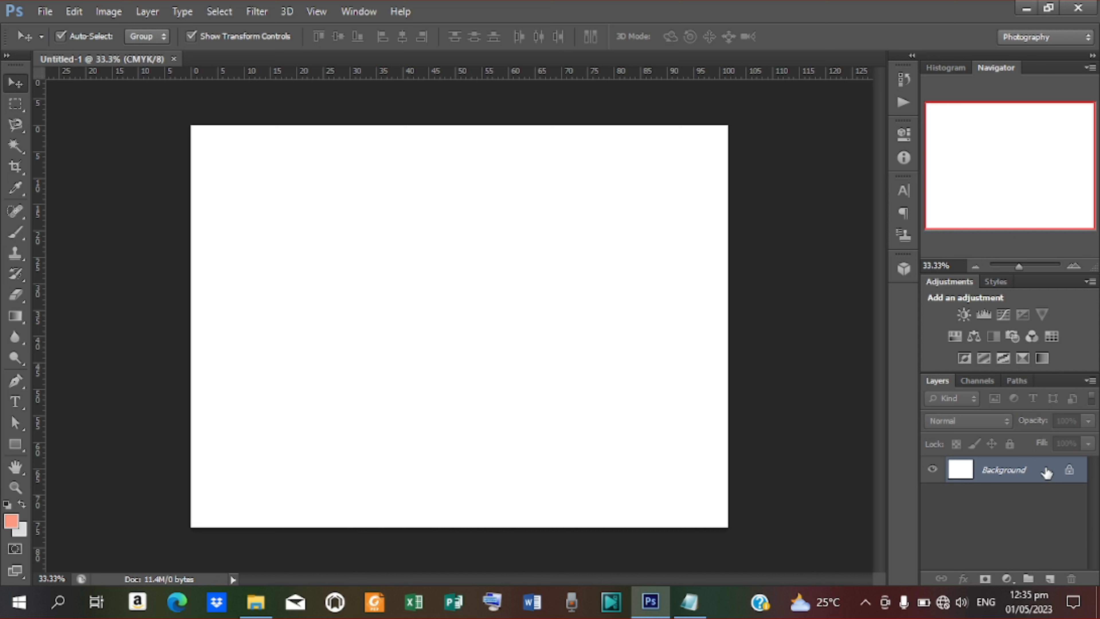
Duplicate the Background layer and add a Gradient Overlay effect to the copy
drag(1046, 472, 1051, 580)
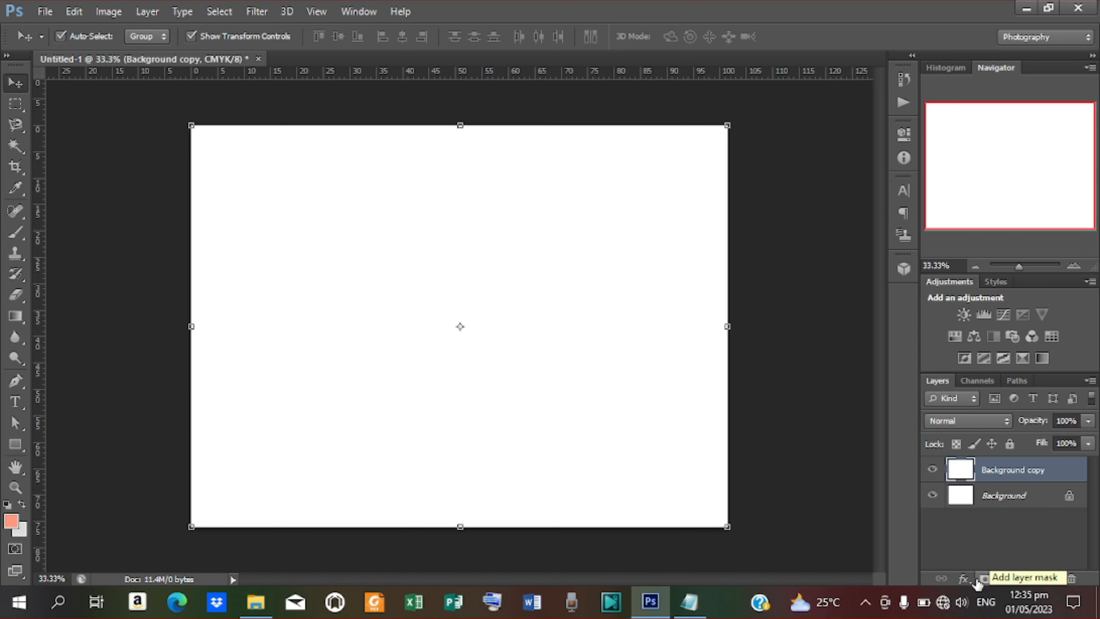
click(964, 580)
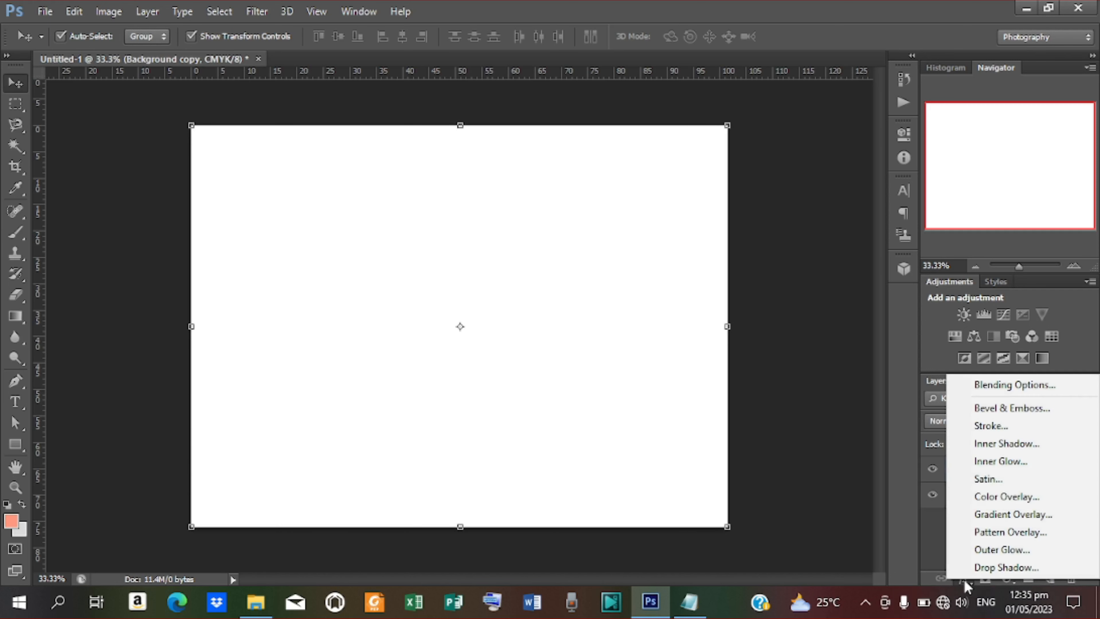
click(987, 384)
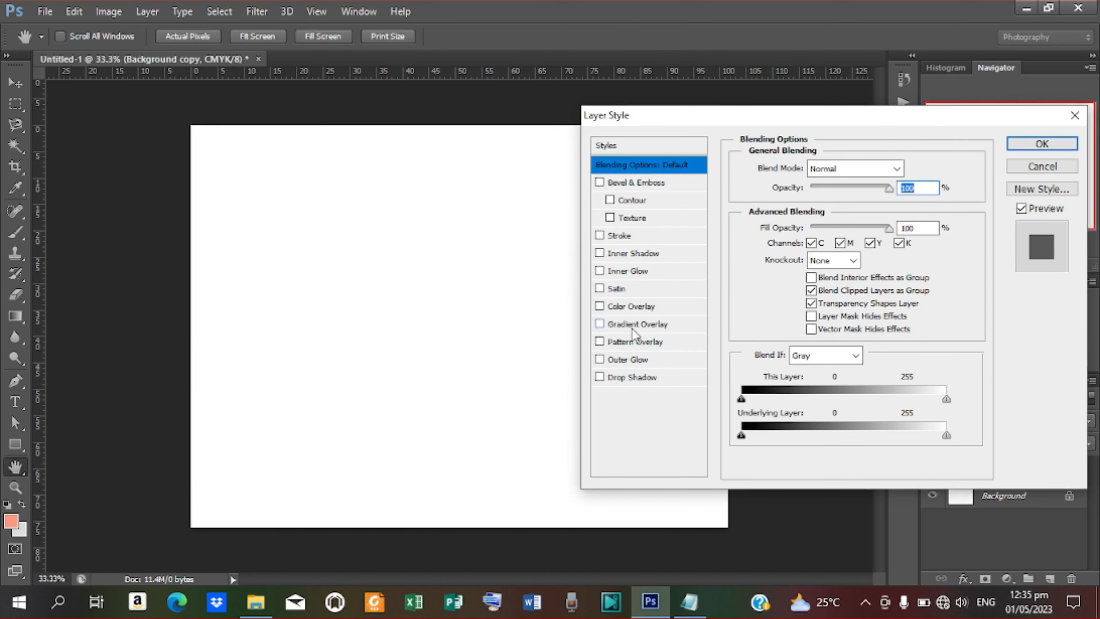
click(631, 328)
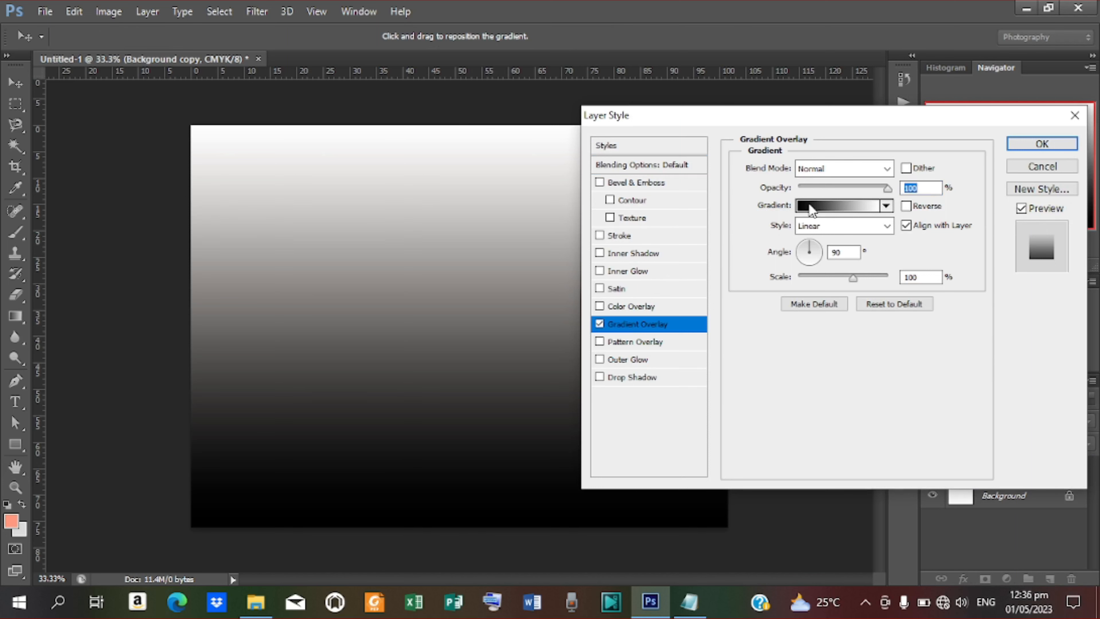
Set the overlay gradient's starting color stop to c94f02, copied from the background codes in the Notepad text file
click(810, 208)
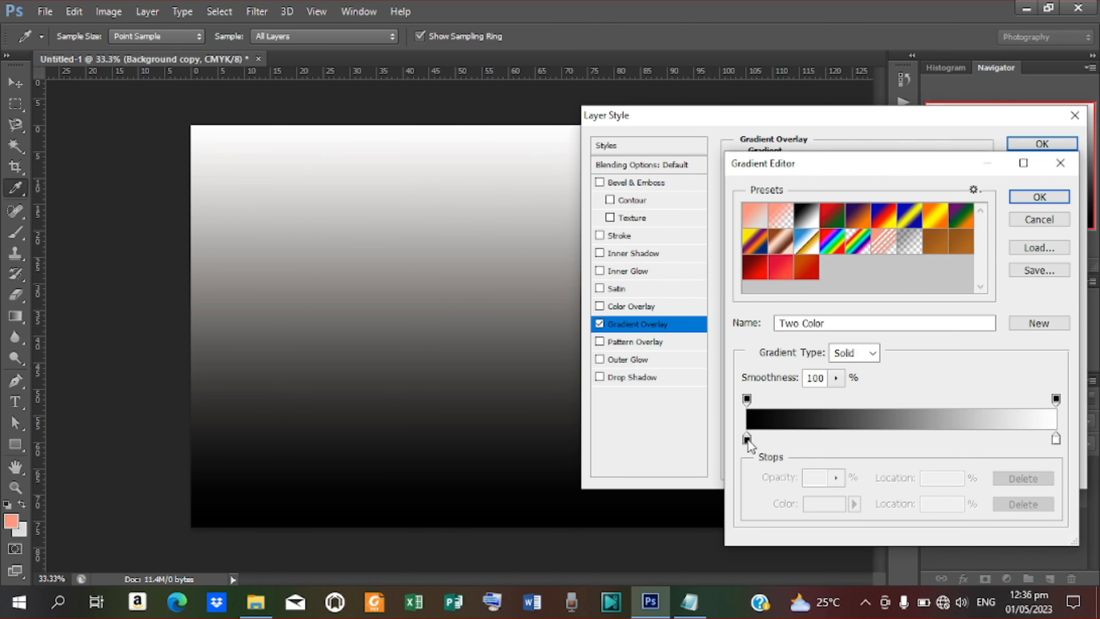
double_click(746, 440)
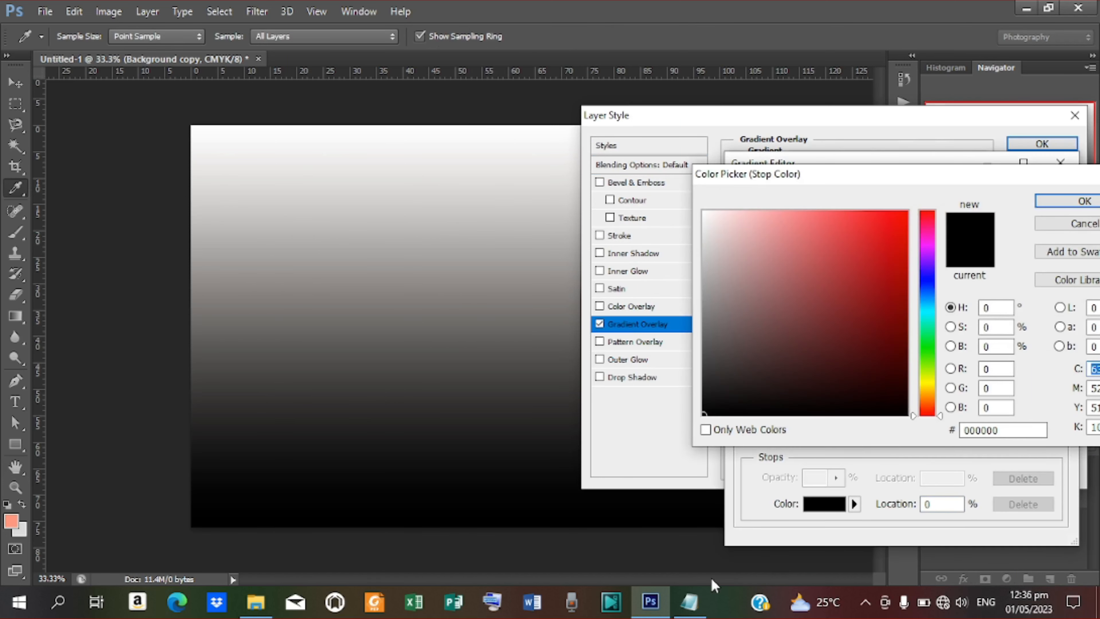
click(689, 602)
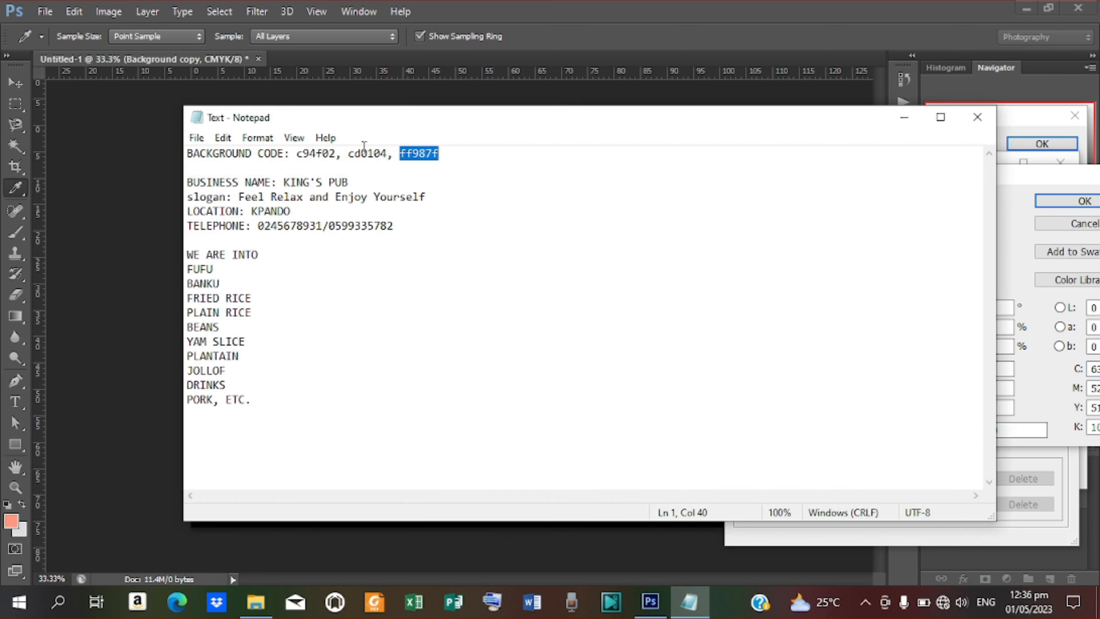
drag(336, 153, 303, 156)
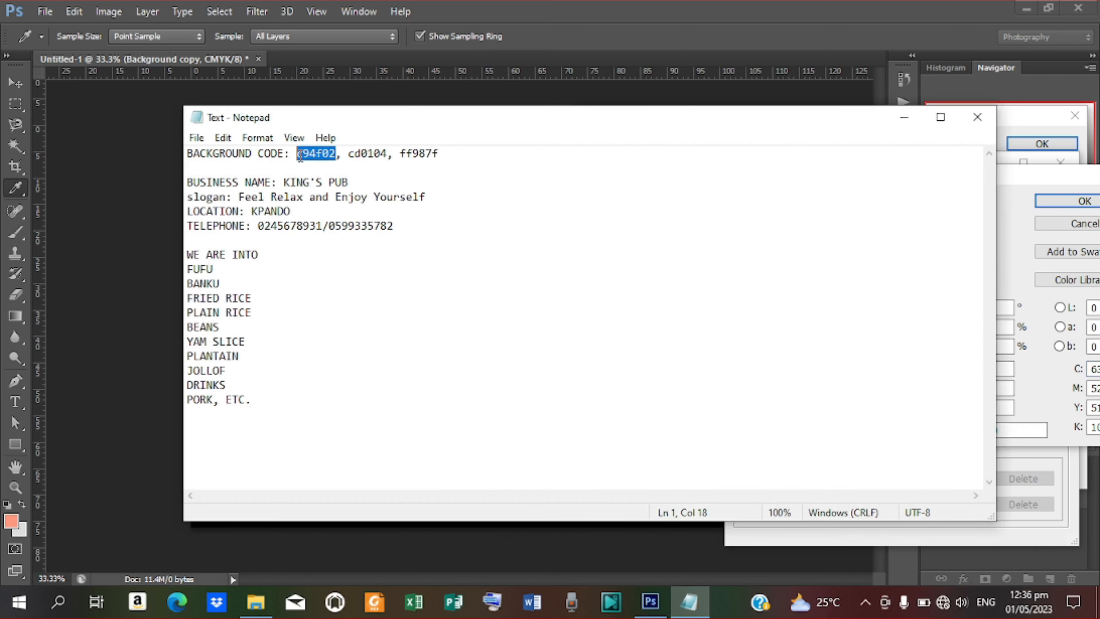
click(904, 117)
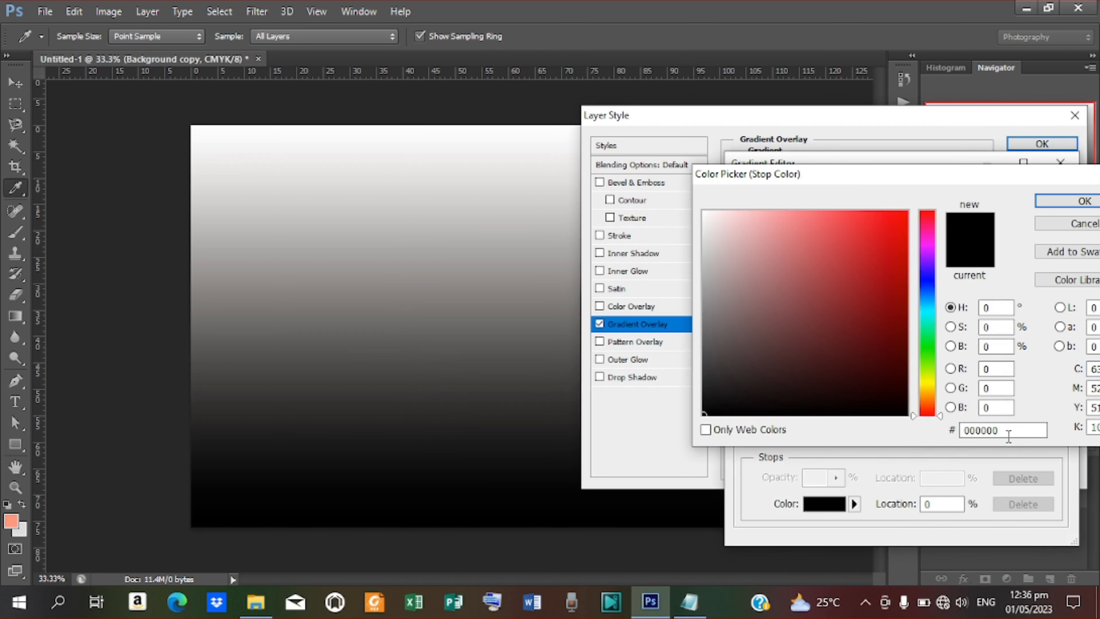
double_click(1008, 434)
text(c94f02)
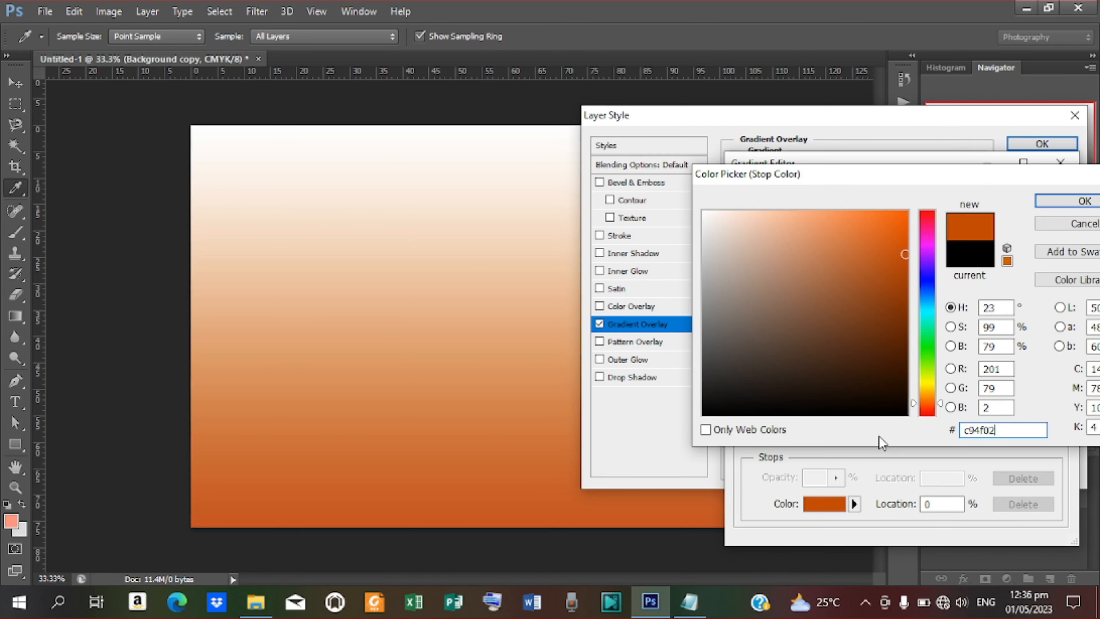
click(1084, 200)
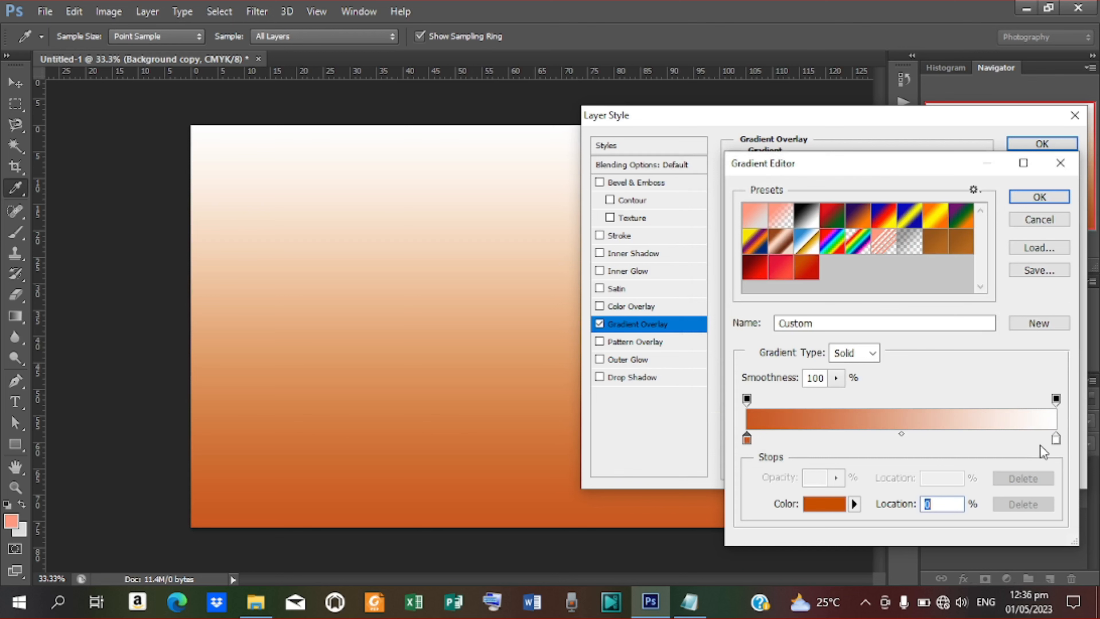
Set the gradient's end color stop to cd0104, copied from the Notepad background codes, and accept the gradient
click(1056, 440)
double_click(1056, 440)
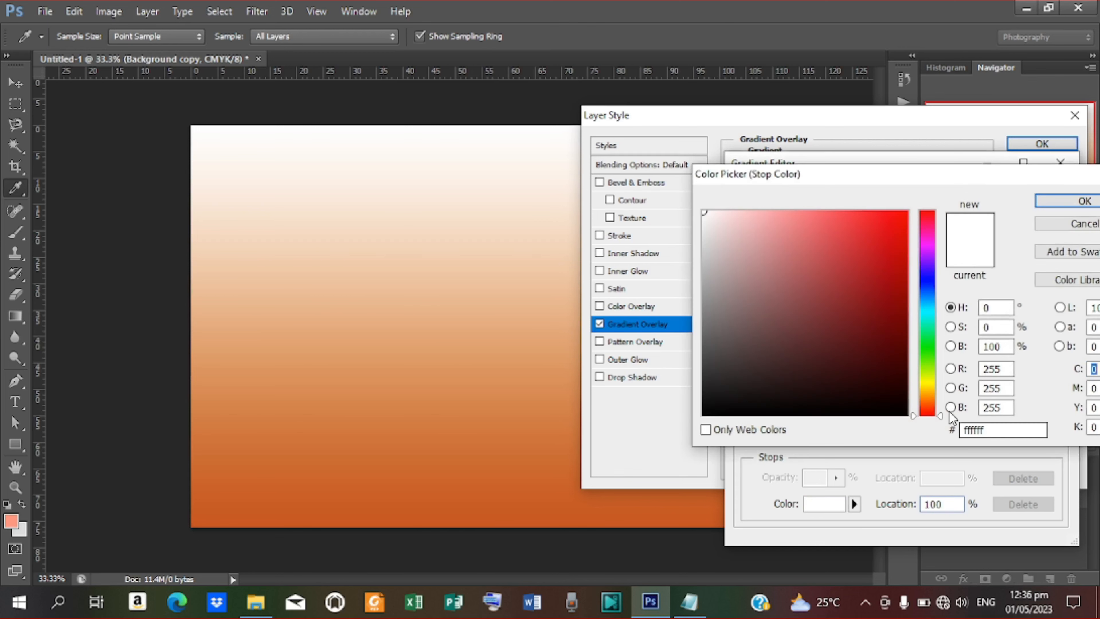
click(689, 602)
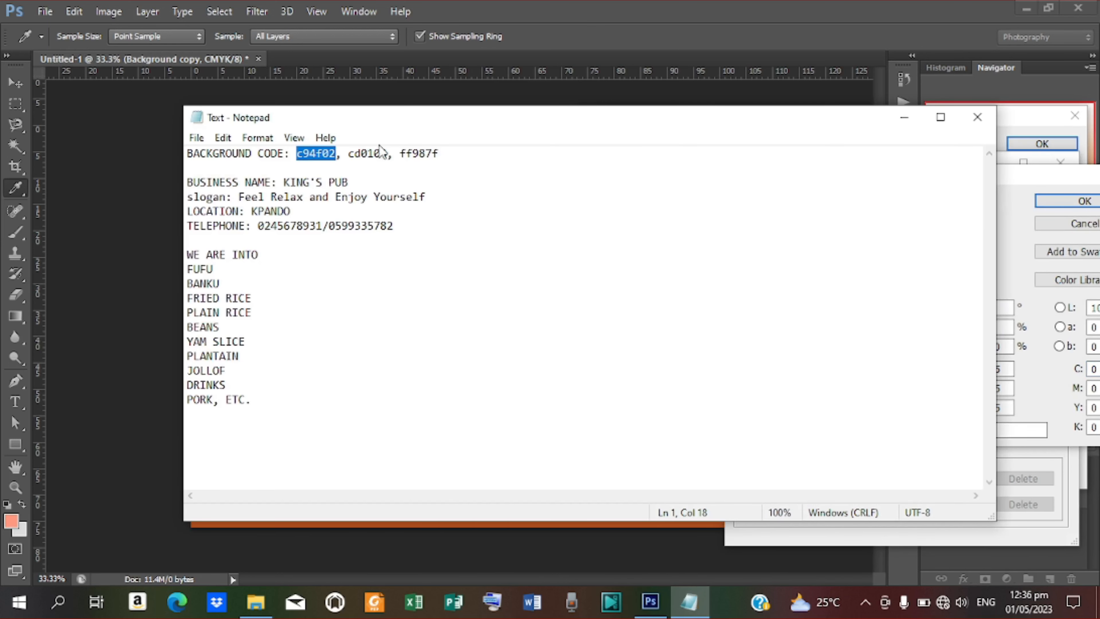
drag(386, 153, 351, 157)
key(ctrl+c)
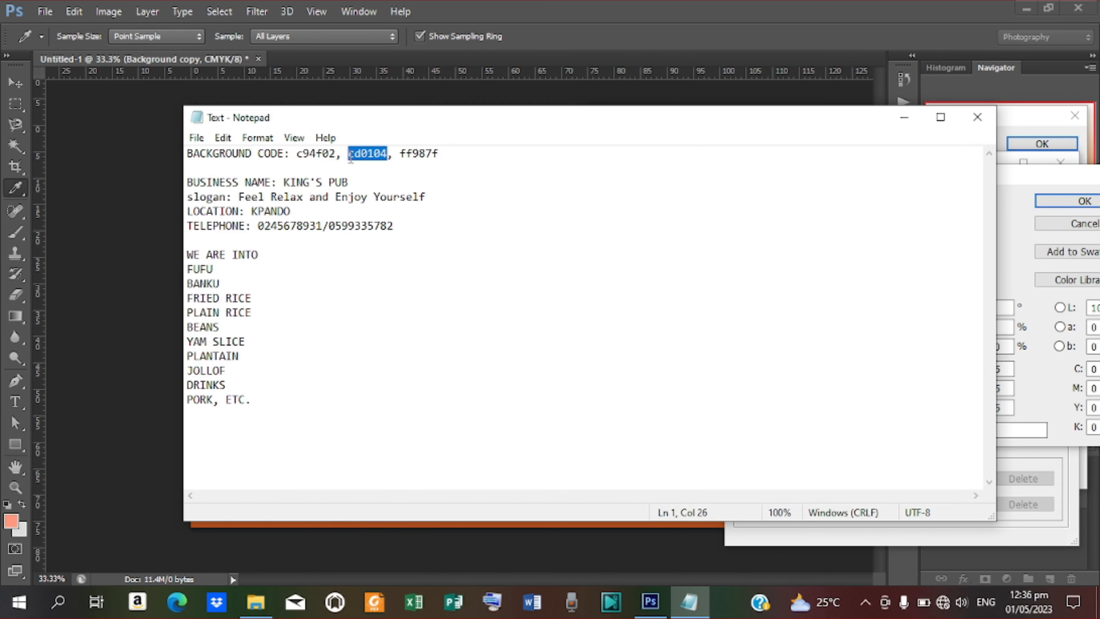
click(906, 115)
drag(998, 439, 928, 433)
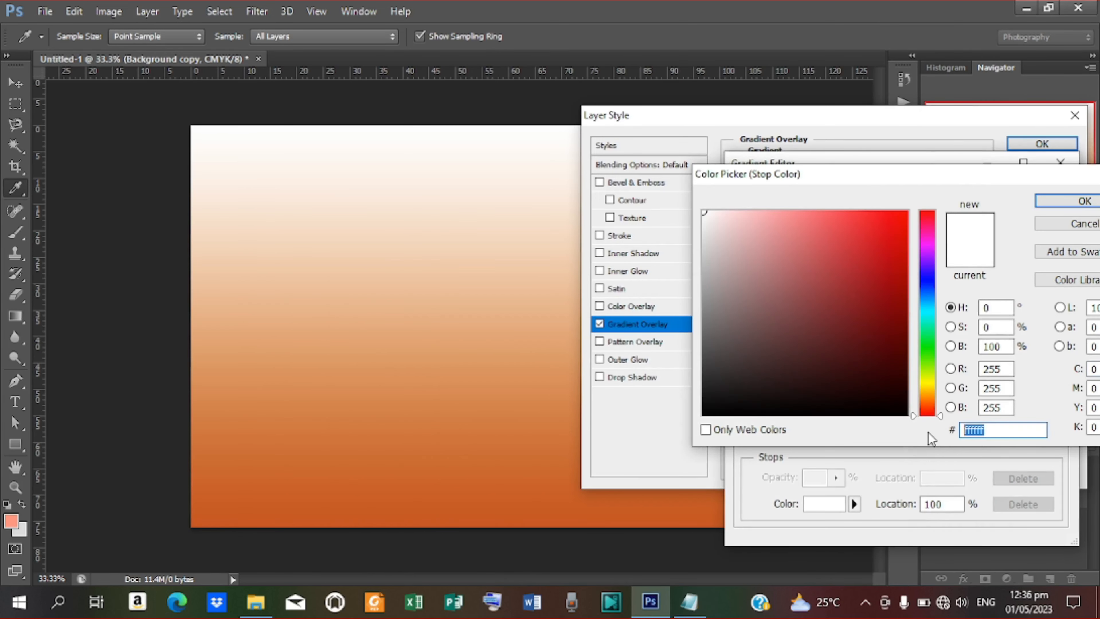
key(ctrl+v)
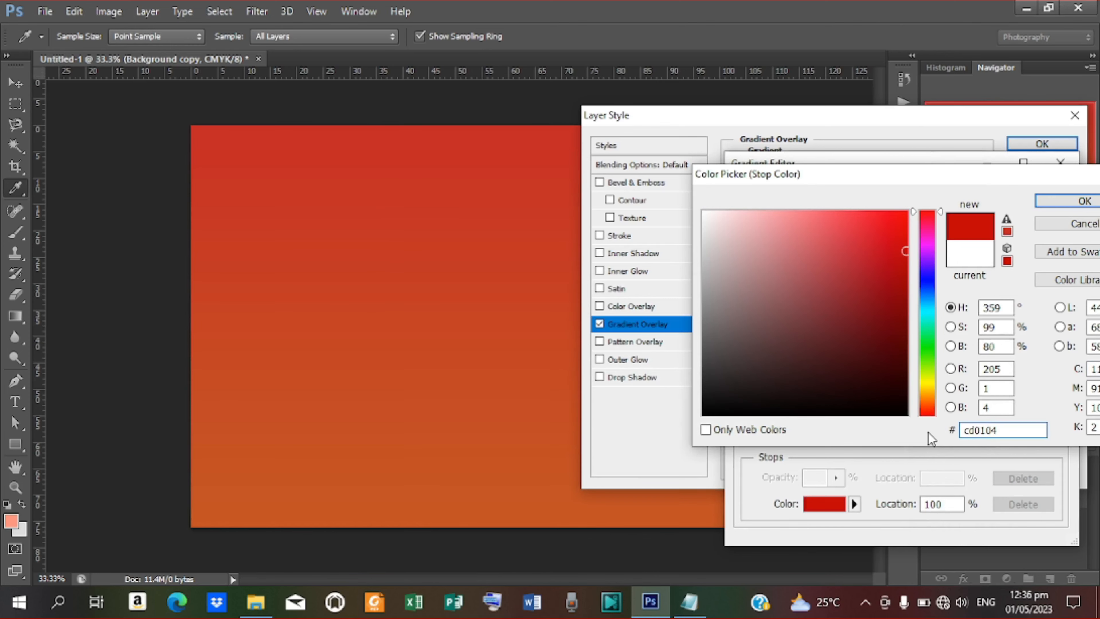
click(1079, 202)
click(1032, 198)
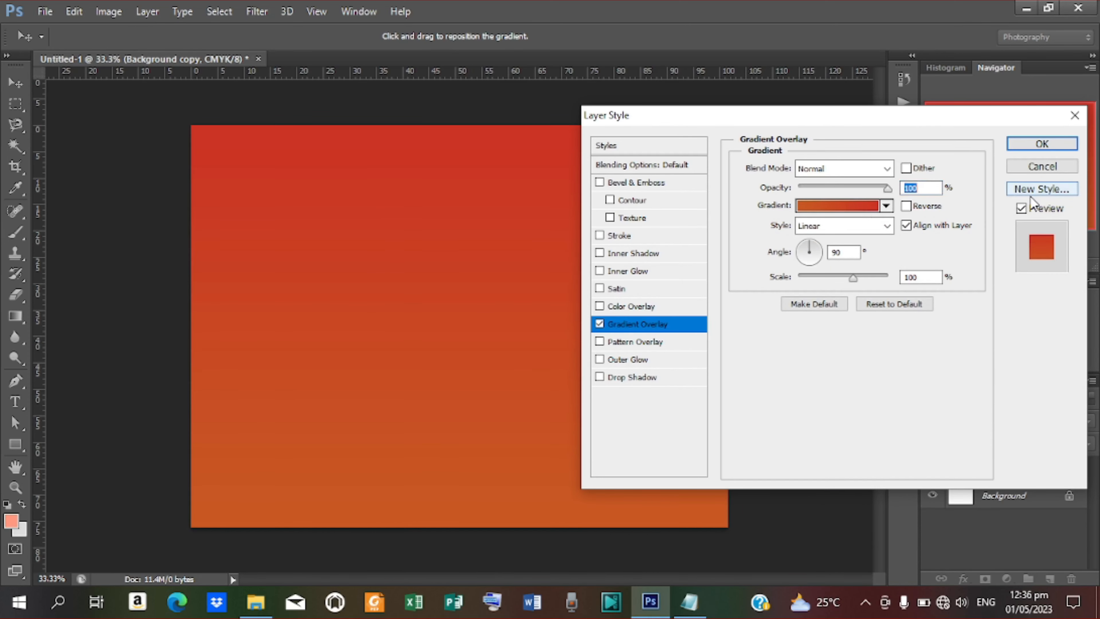
Save the orange-to-red gradient as a new preset, and apply the overlay with its direction reversed
click(826, 213)
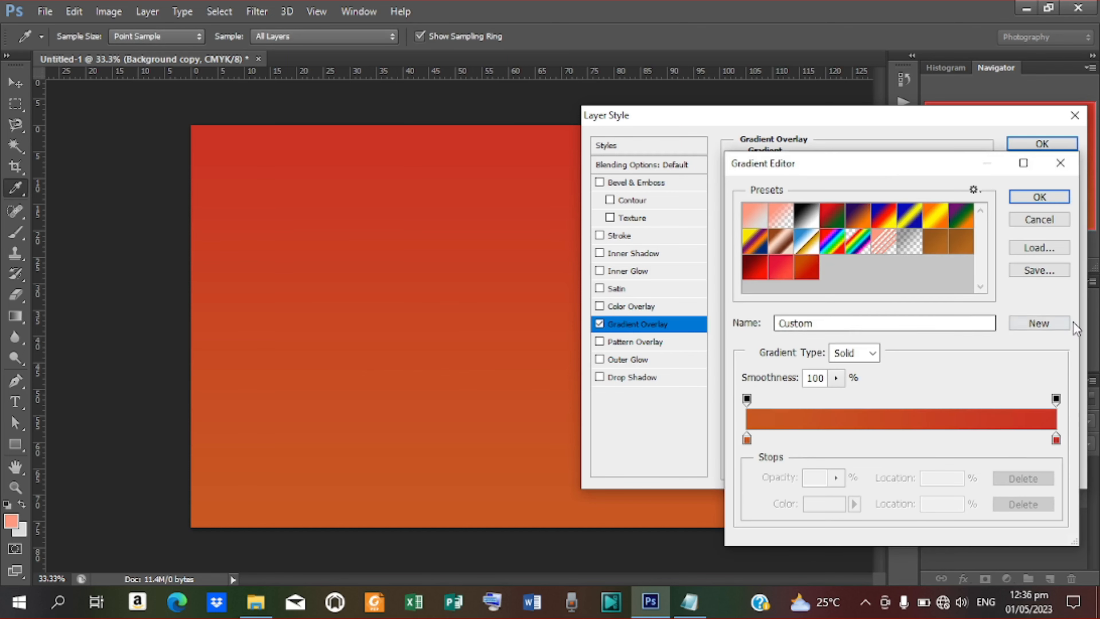
click(1038, 326)
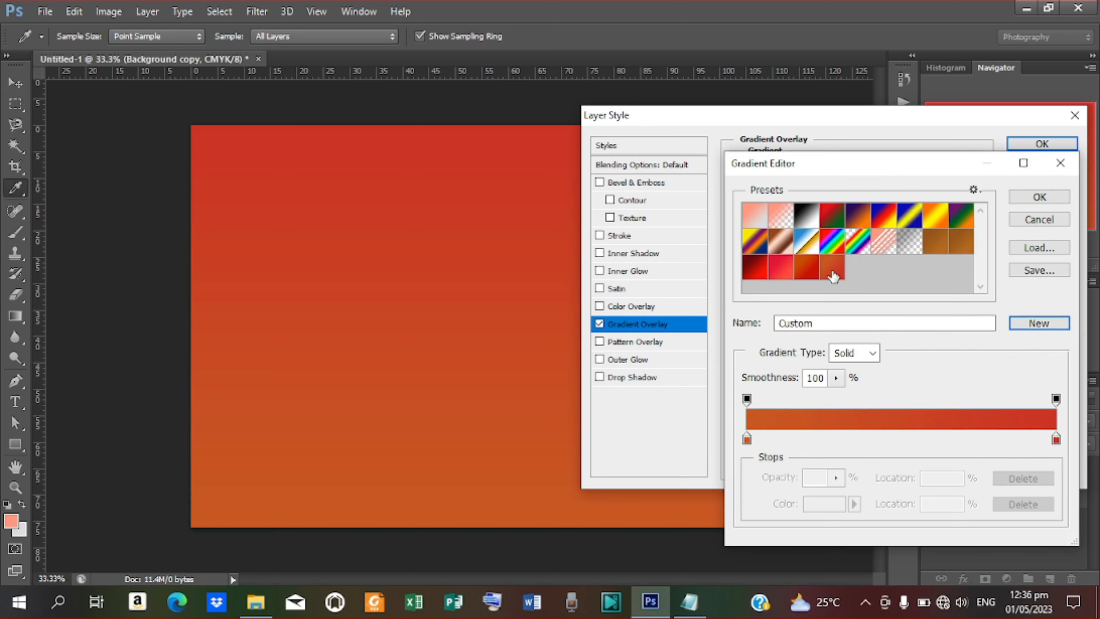
click(1045, 196)
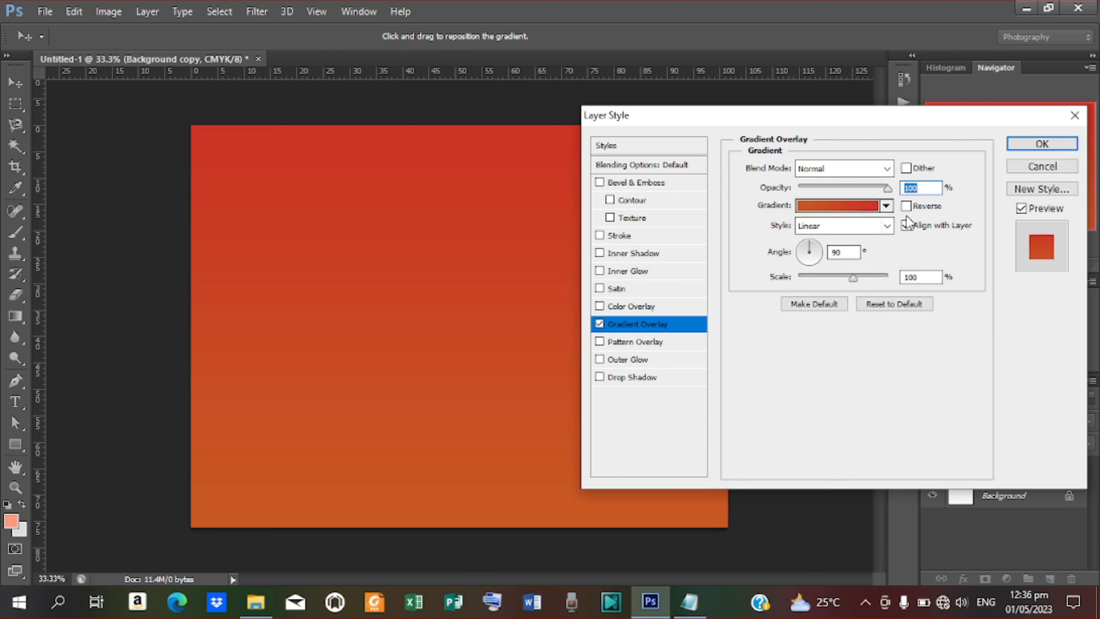
click(907, 207)
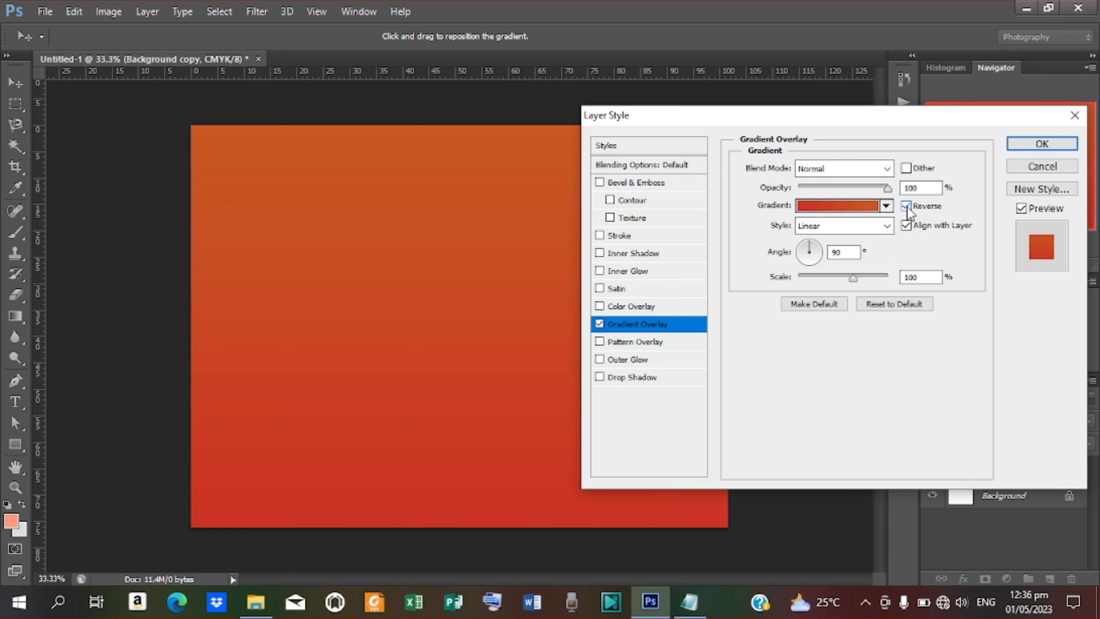
click(1022, 143)
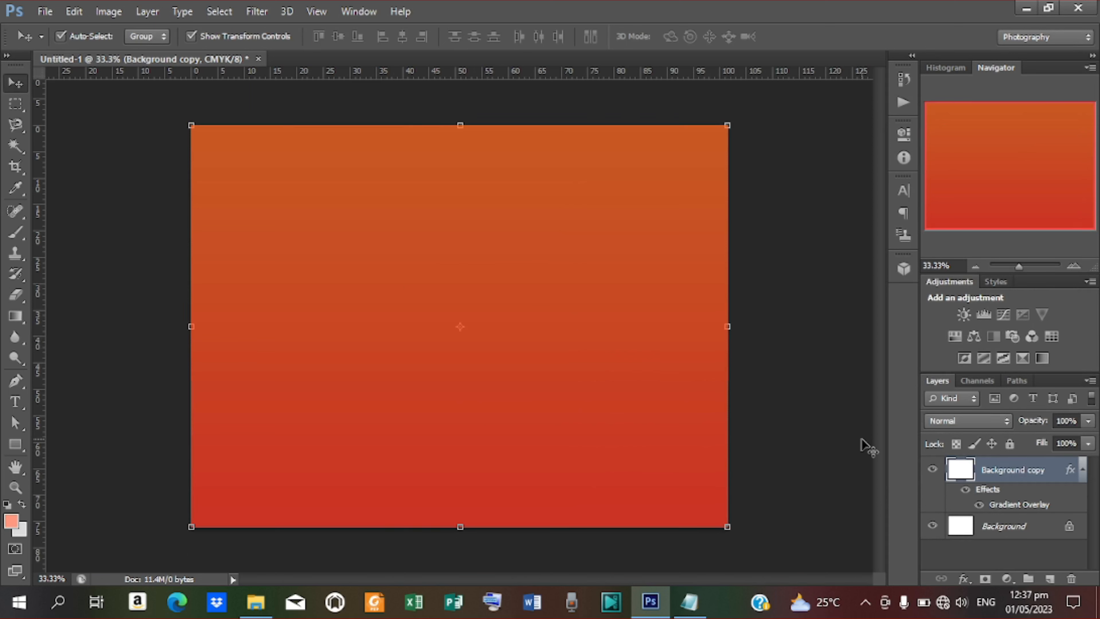
On a new layer, paint a soft glow in the middle of the canvas with the 1300 px brush in color ff987f
click(1049, 581)
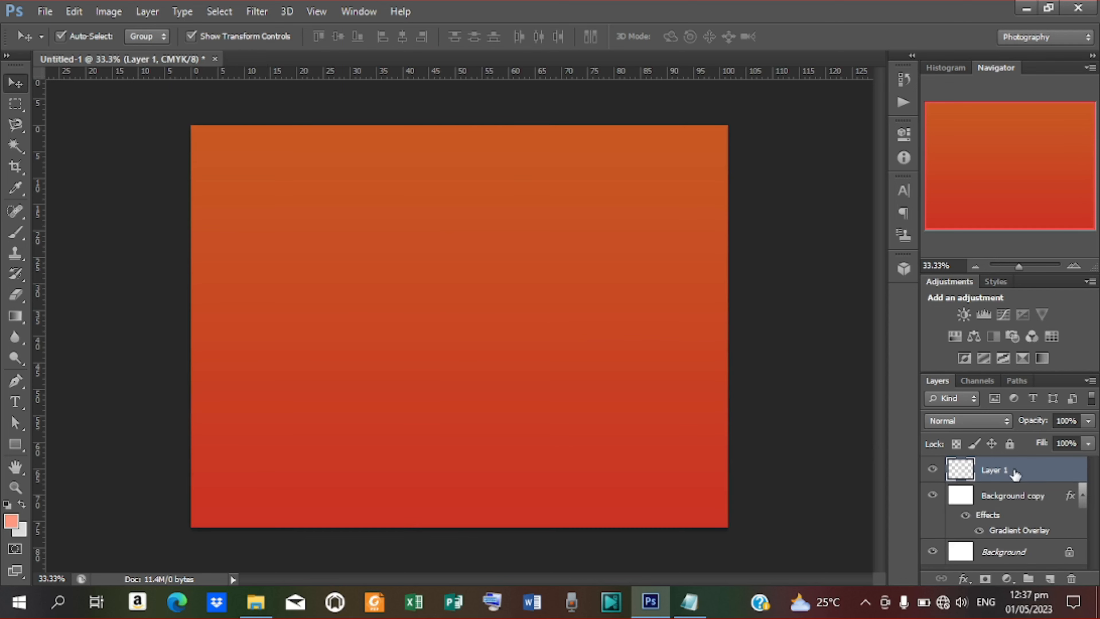
click(15, 234)
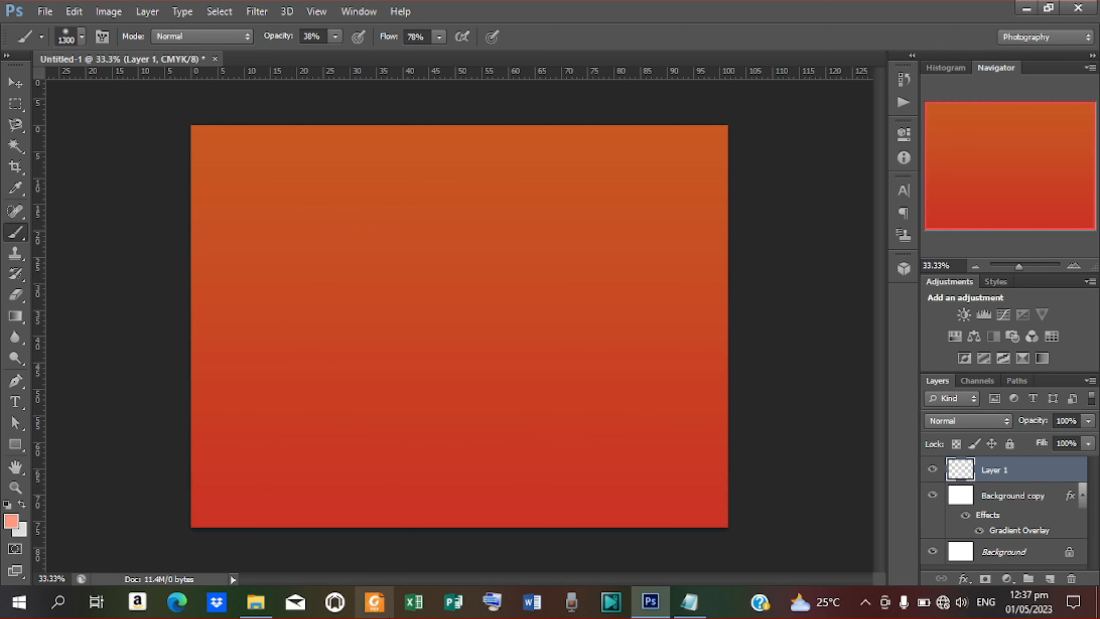
click(11, 521)
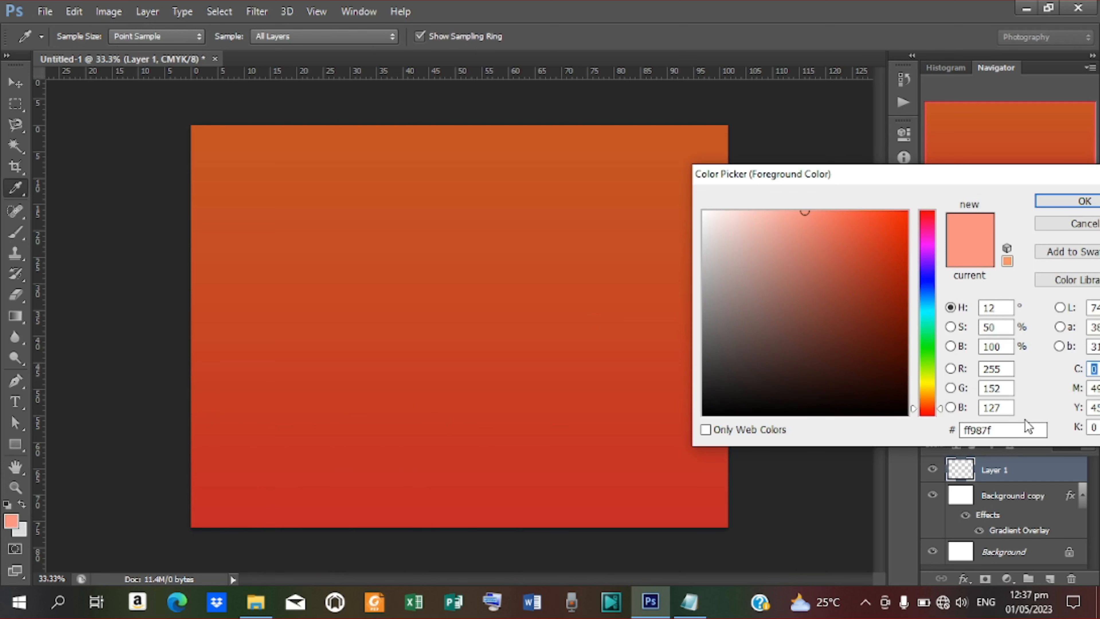
click(1066, 207)
key(b)
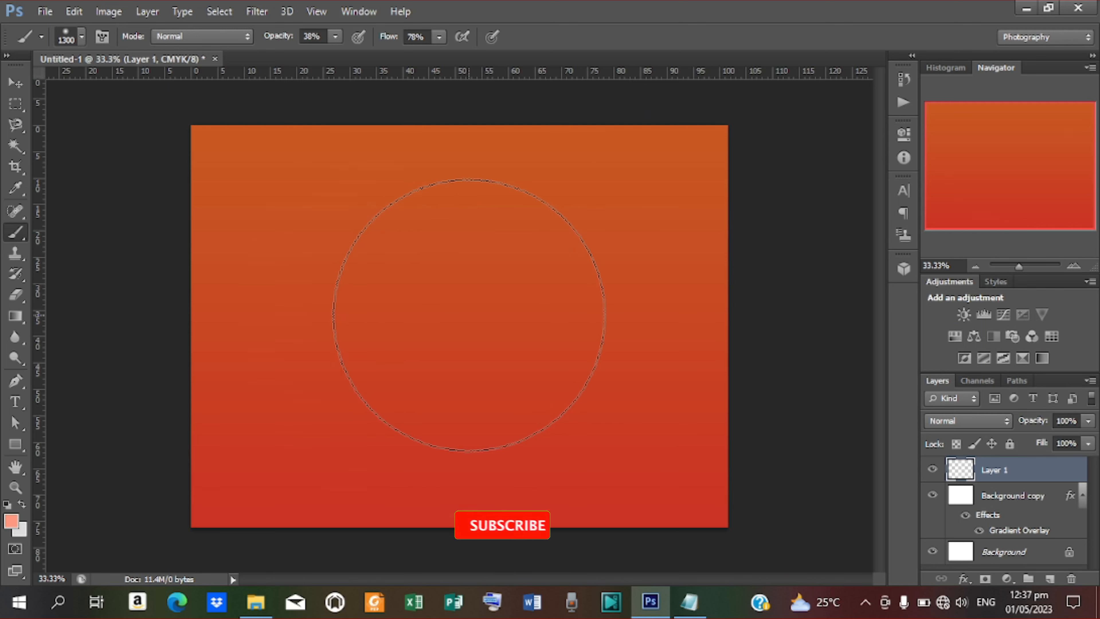
click(470, 316)
click(469, 315)
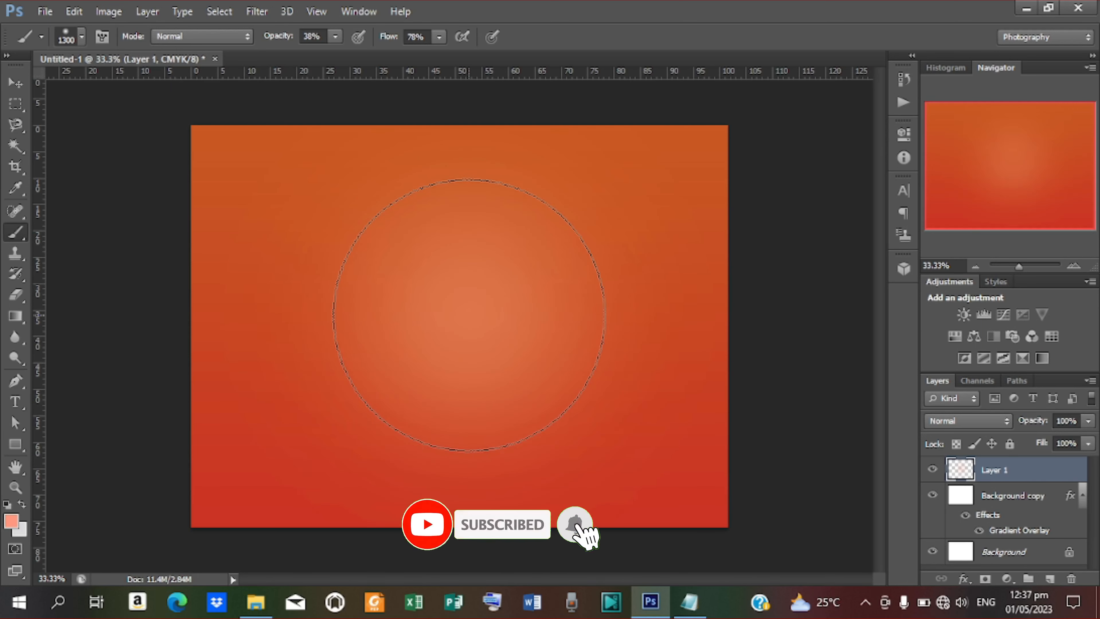
click(470, 316)
click(470, 315)
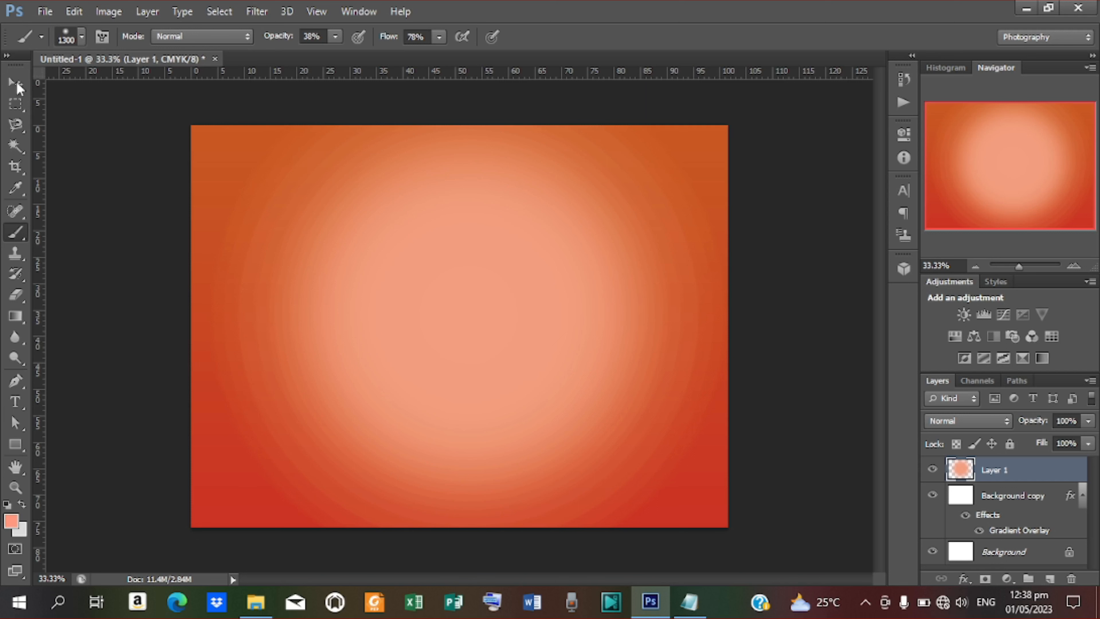
click(17, 84)
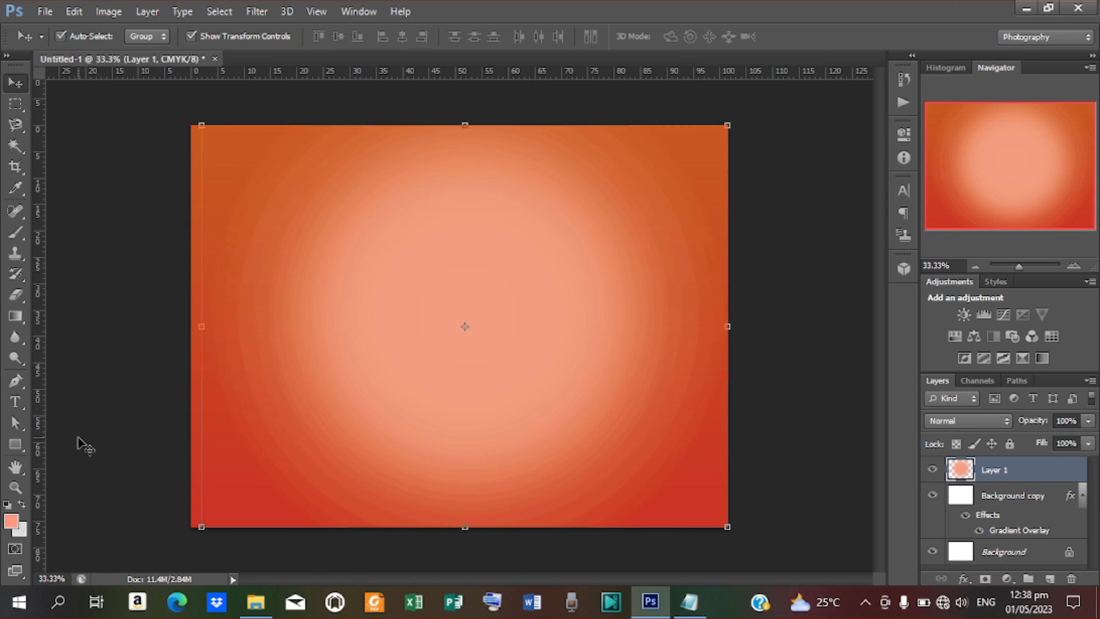
Draw a rectangle shape about 2165 × 252 px across the lower edge of the canvas, extending past both sides
click(12, 449)
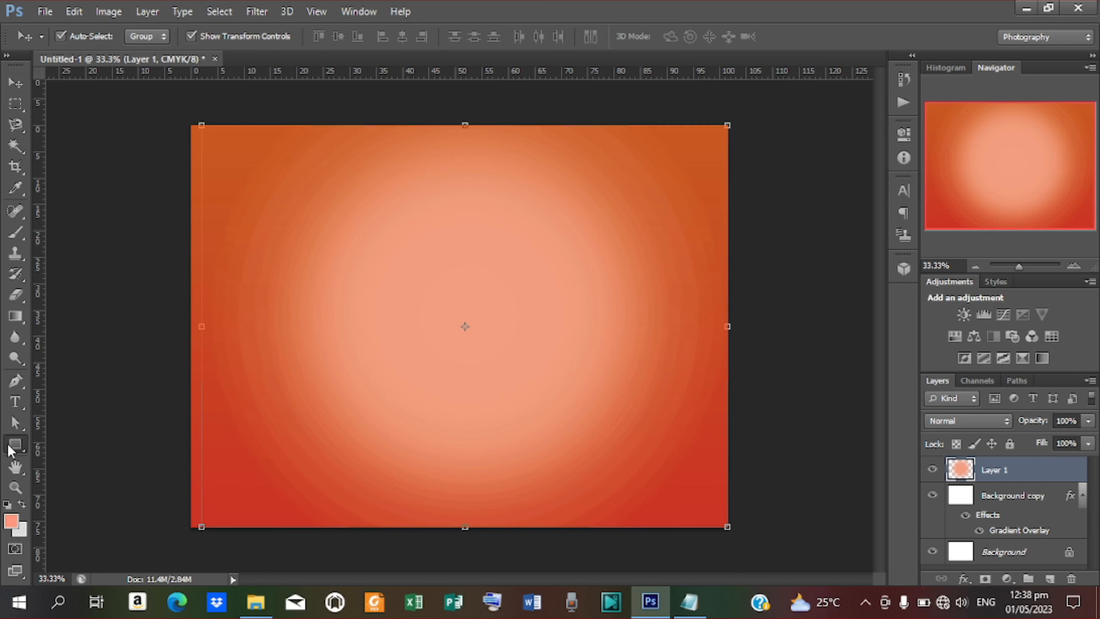
click(11, 451)
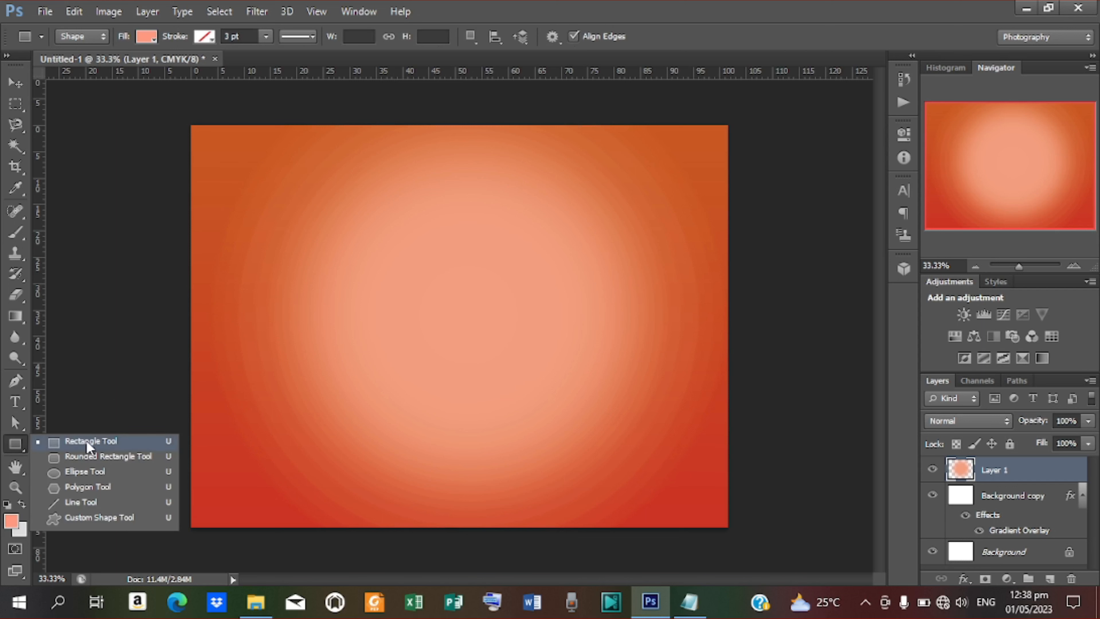
click(88, 442)
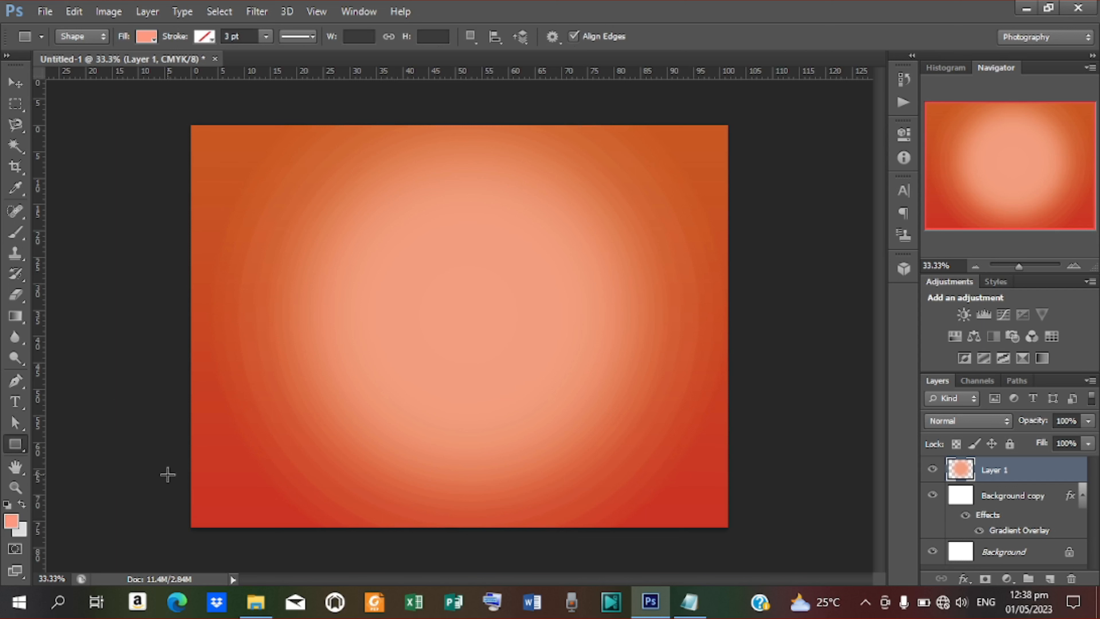
drag(168, 477, 748, 543)
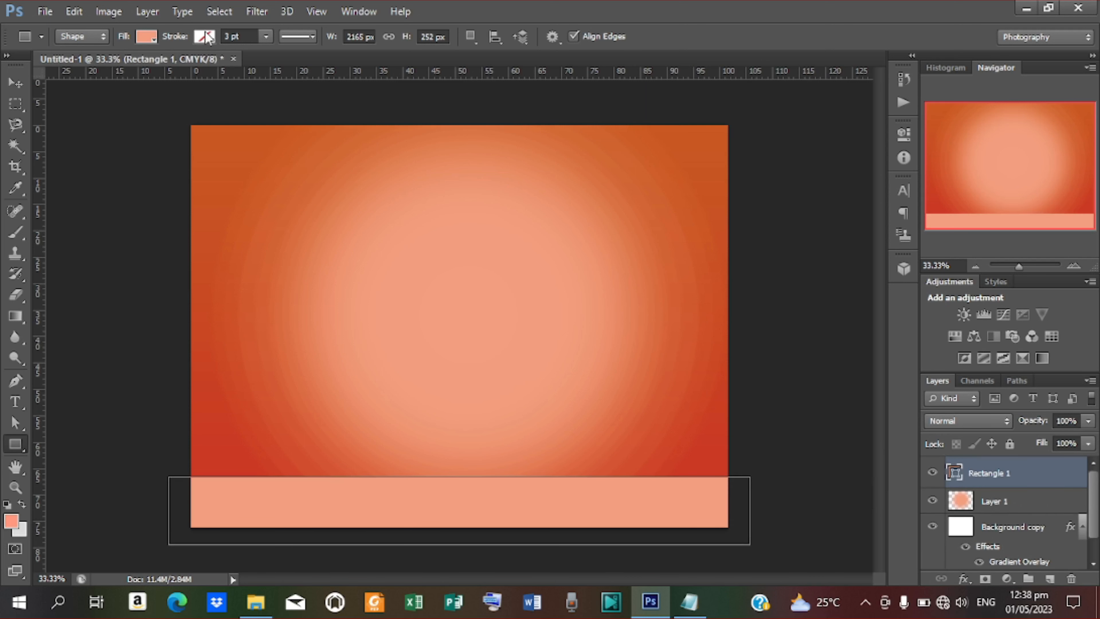
Change the footer rectangle's fill color to white (ffffff)
click(154, 39)
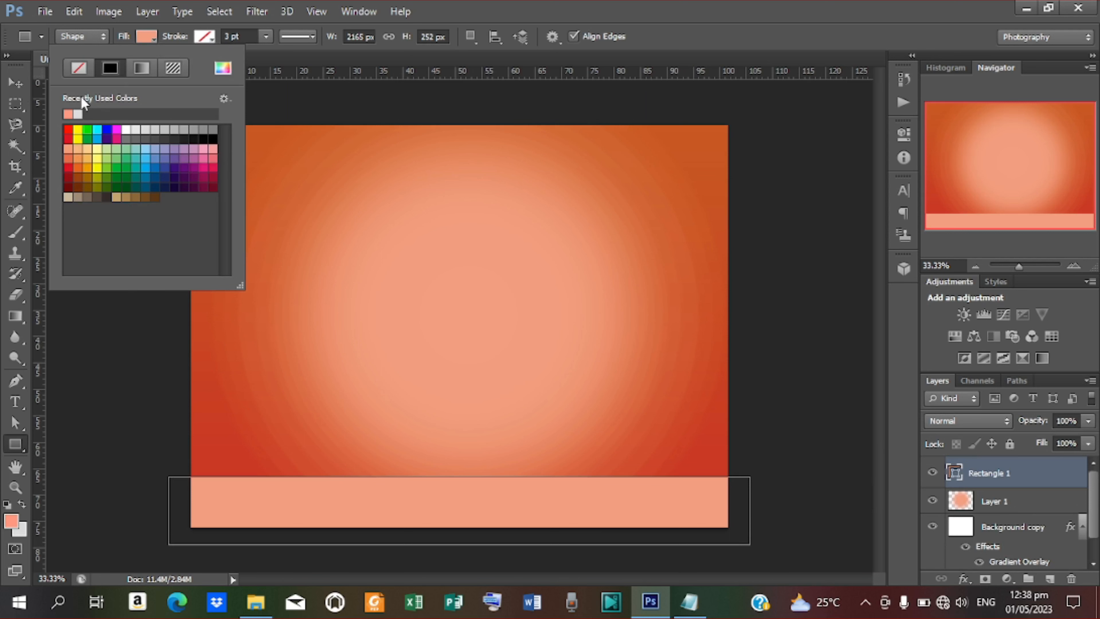
click(223, 68)
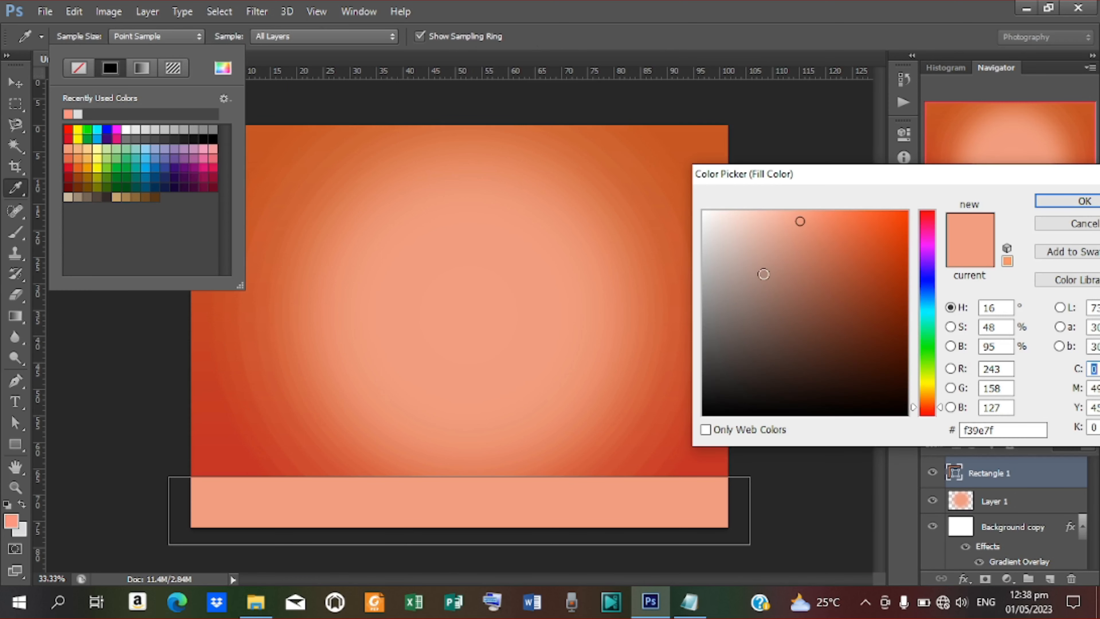
drag(724, 224, 703, 211)
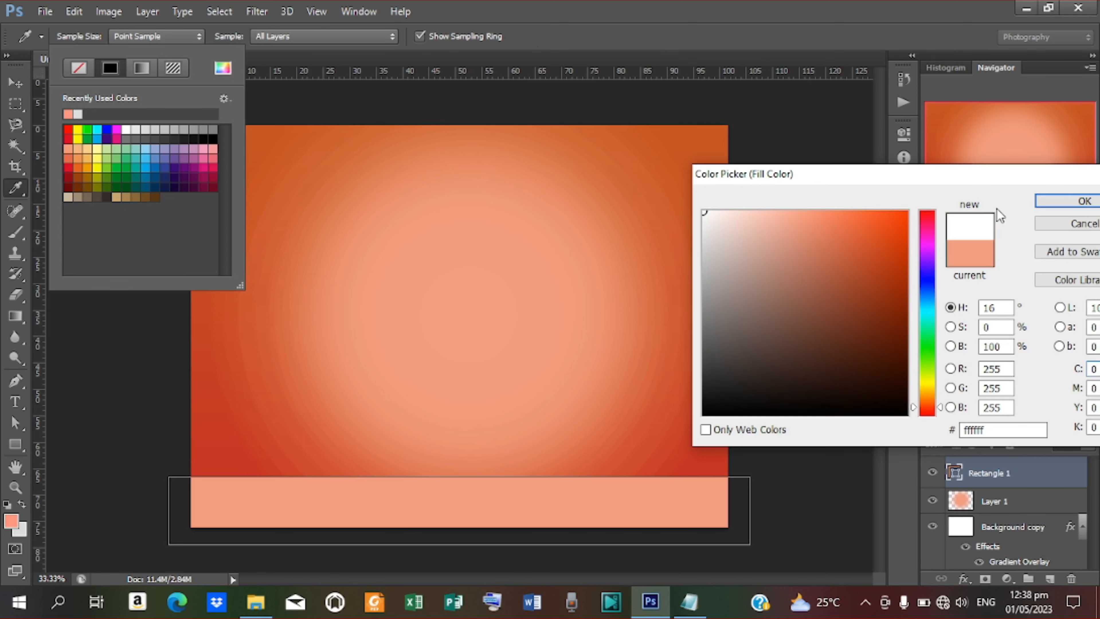
click(1083, 201)
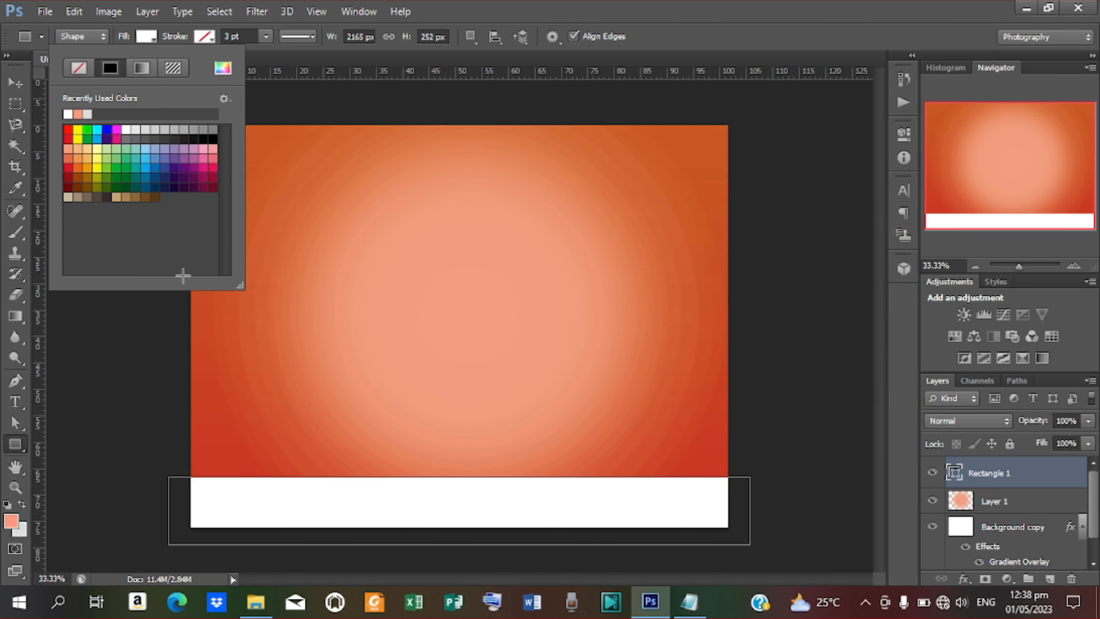
Nudge the white footer rectangle slightly down so a thinner strip of it covers the canvas, and deselect it
click(16, 87)
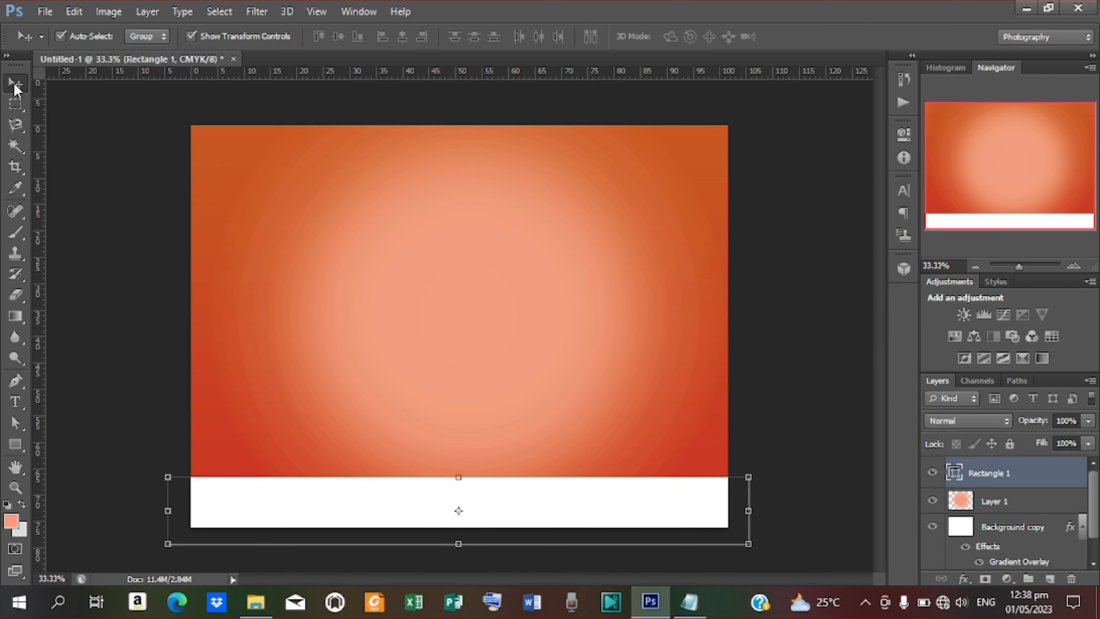
key(Right)
key(Right)
key(Right)
key(Right)
key(Right)
key(Right)
key(Right)
key(Right)
key(Right)
key(Right)
key(Down)
key(Down)
key(Down)
key(Down)
key(Down)
key(Down)
key(Down)
key(Down)
key(Down)
key(Down)
key(Down)
key(Down)
key(Down)
key(Down)
key(Down)
key(Down)
key(Down)
key(Down)
key(Down)
key(Down)
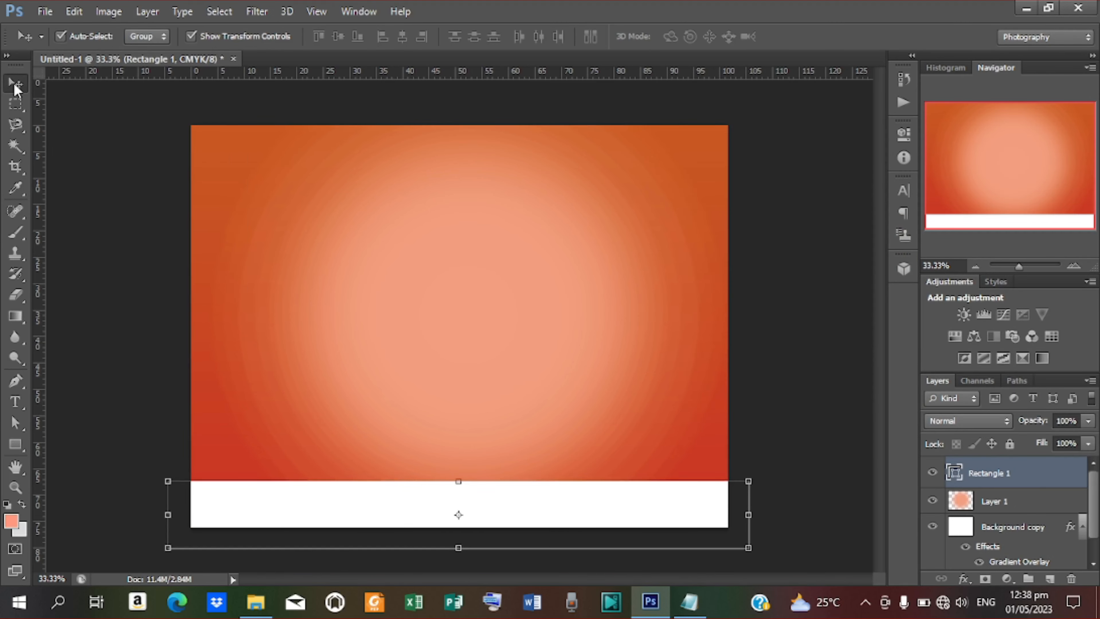
key(Down)
key(Down)
key(Down)
key(Down)
key(Down)
key(Down)
key(Down)
key(Down)
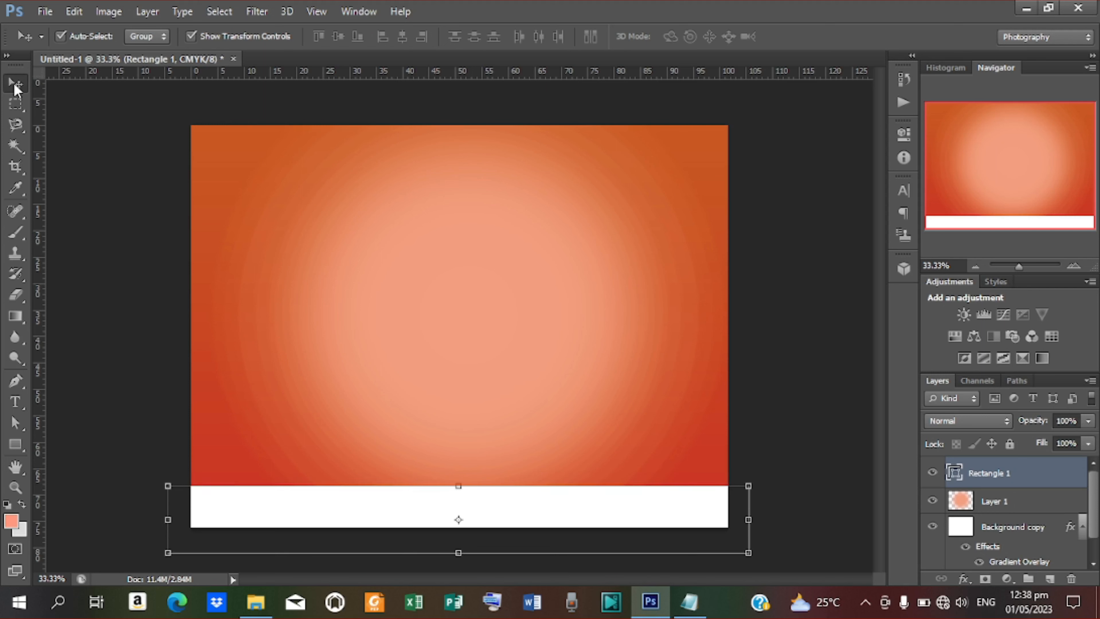
click(131, 169)
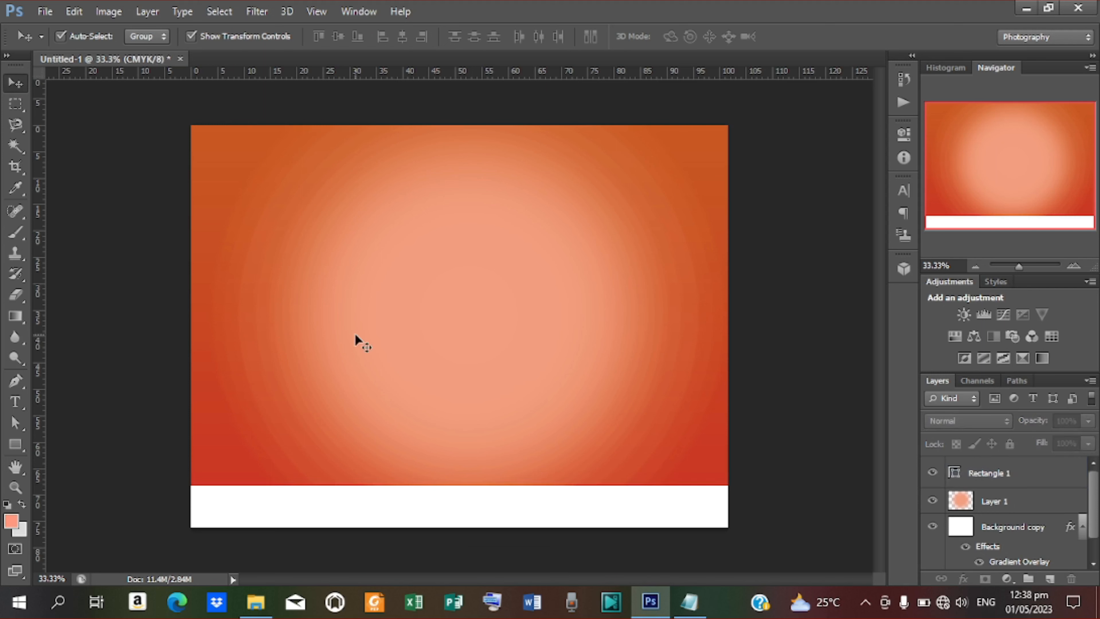
Place the image drink 2 from New folder into the banner
click(45, 11)
click(82, 277)
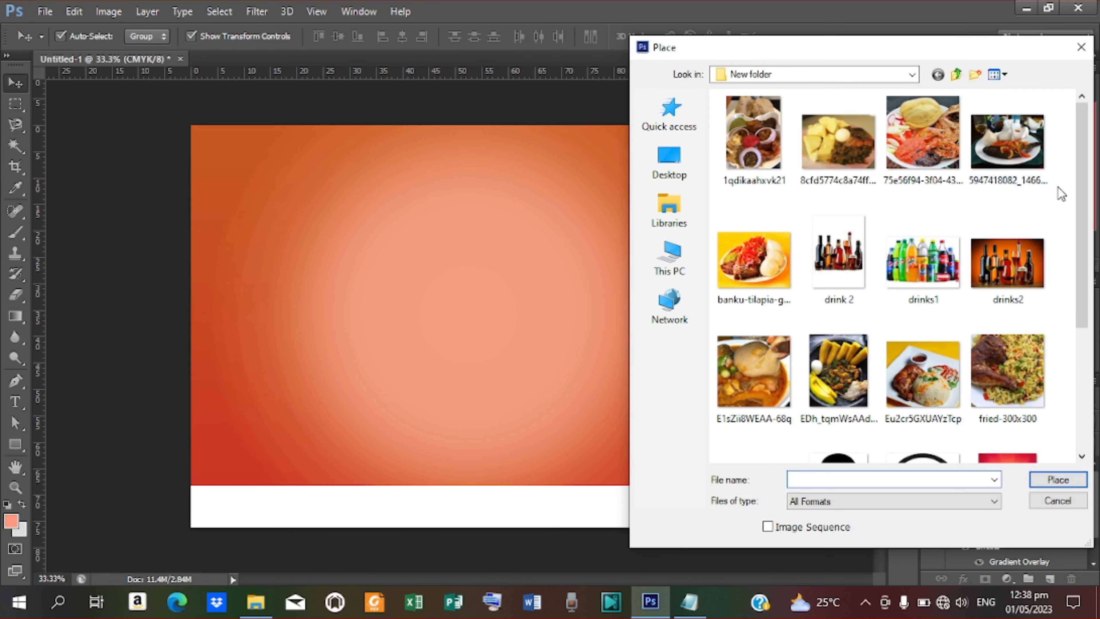
drag(1080, 212, 1065, 184)
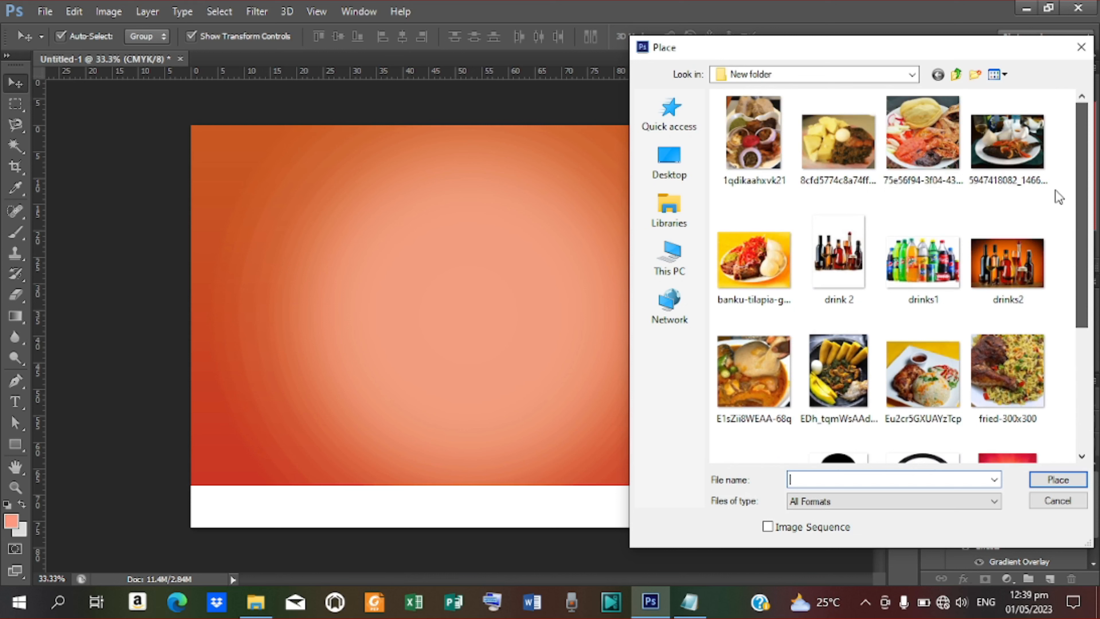
click(826, 252)
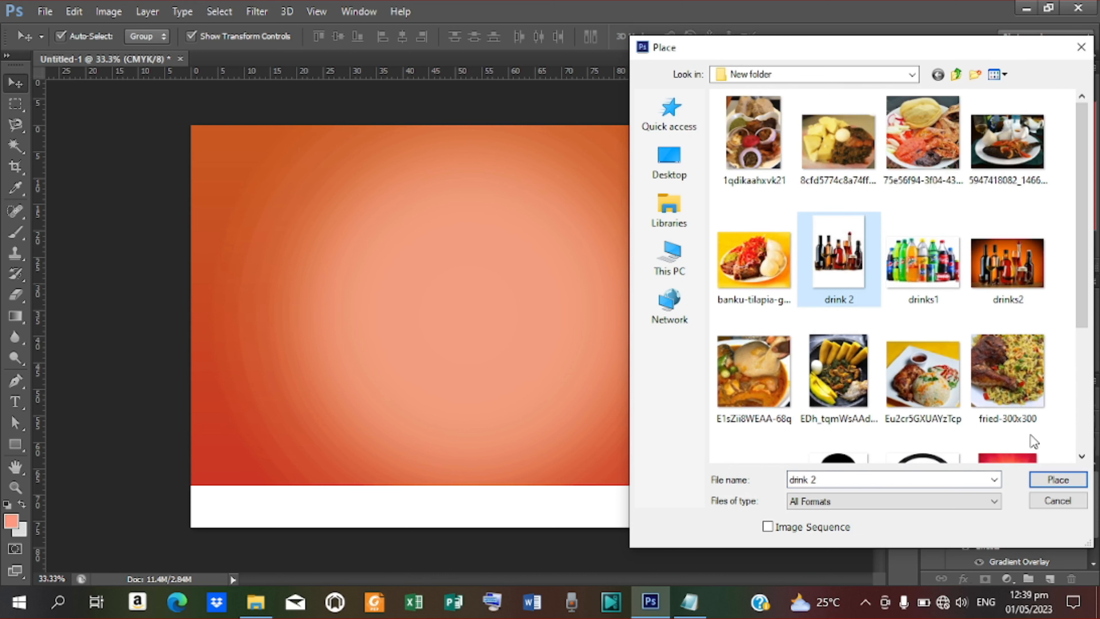
click(1055, 481)
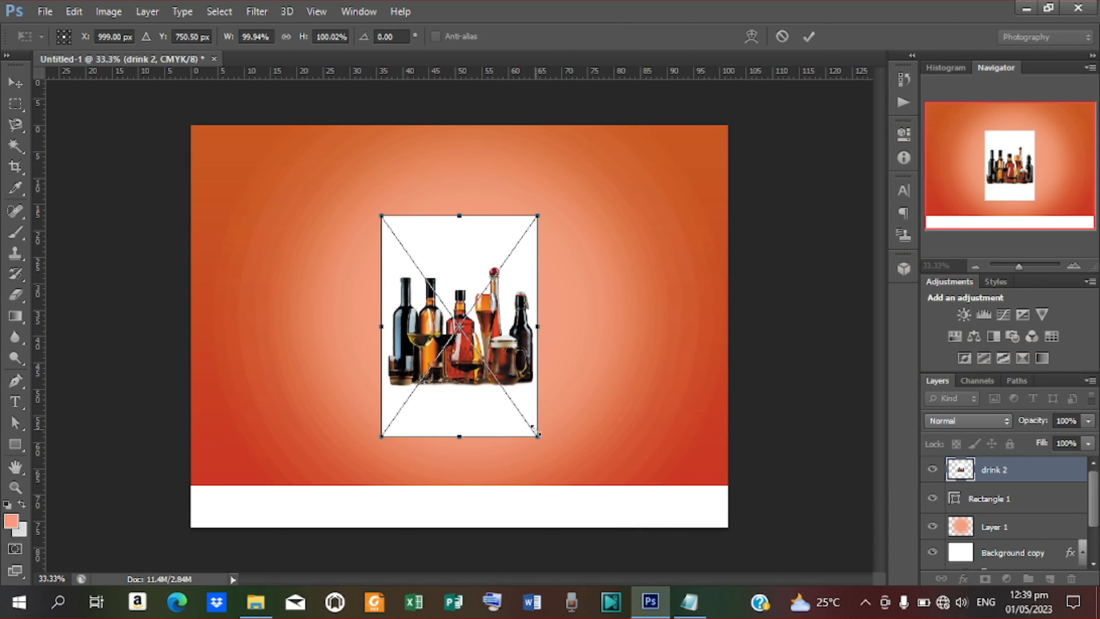
Enlarge the placed drink 2 image to about 173%, move it up until its lower edge meets the footer bar, and commit the placement
drag(539, 441, 630, 491)
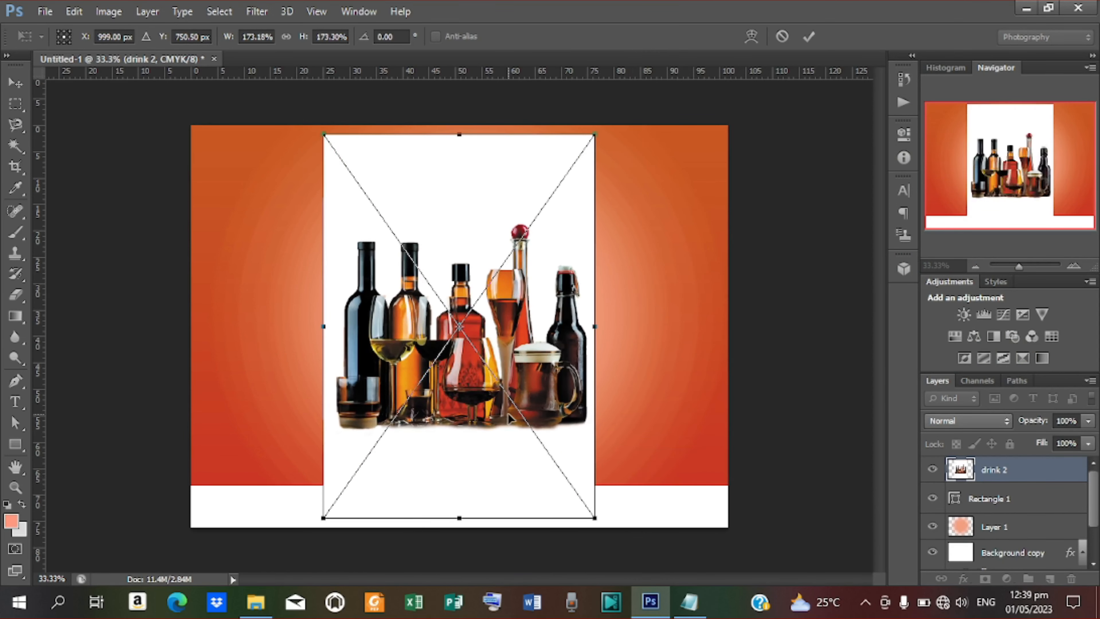
drag(510, 418, 522, 385)
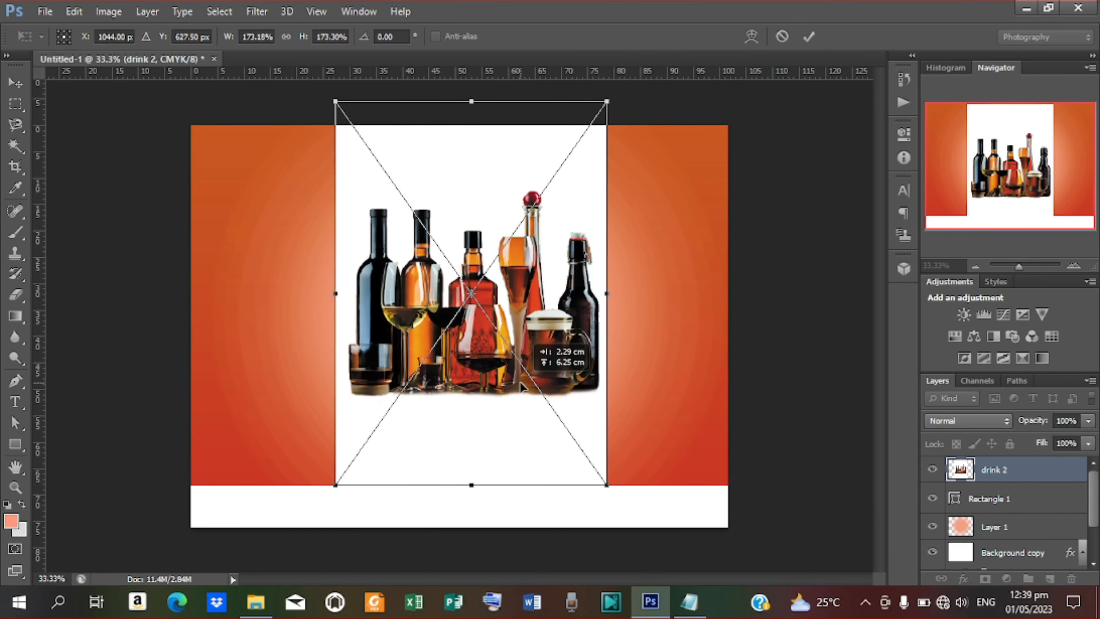
click(809, 37)
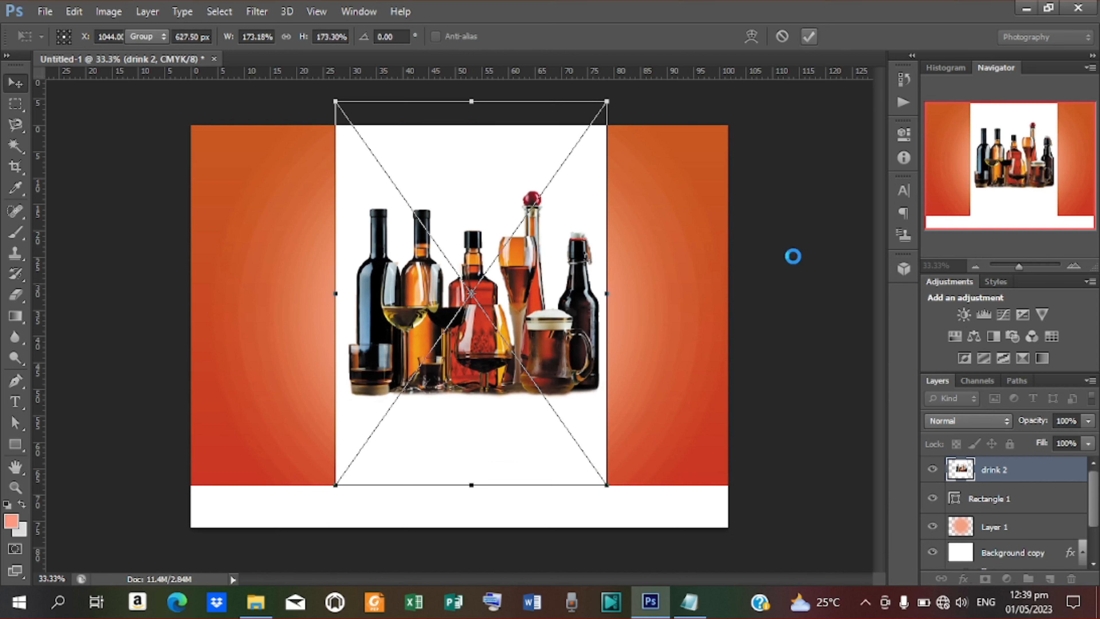
Rasterize the drink 2 layer and delete its white background using the Magic Wand with tolerance 40, clearing the selection
right_click(1023, 472)
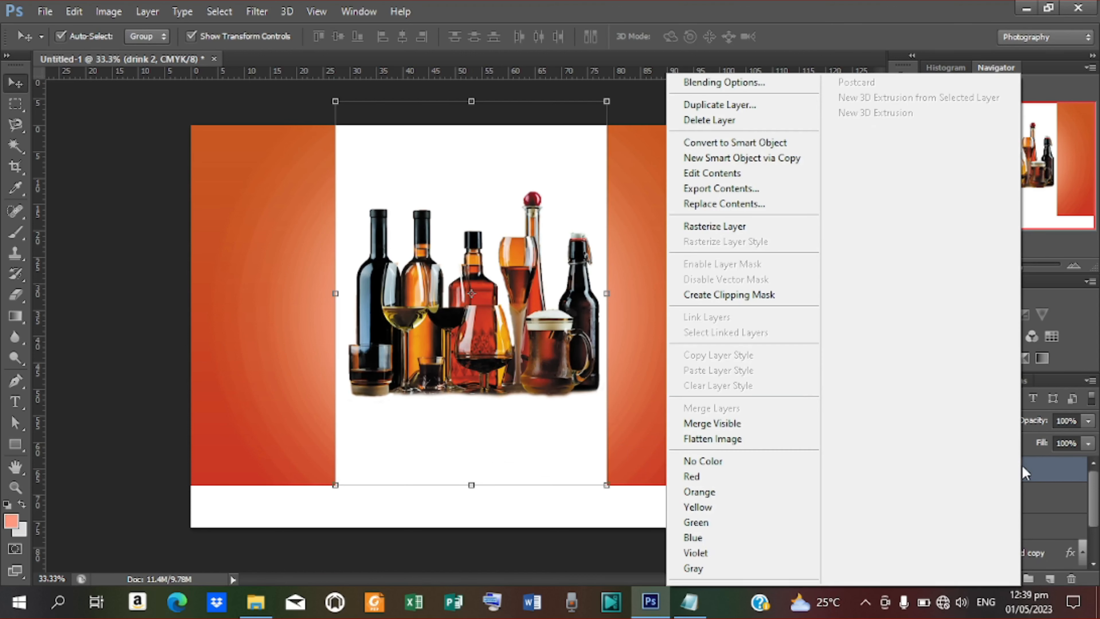
click(716, 228)
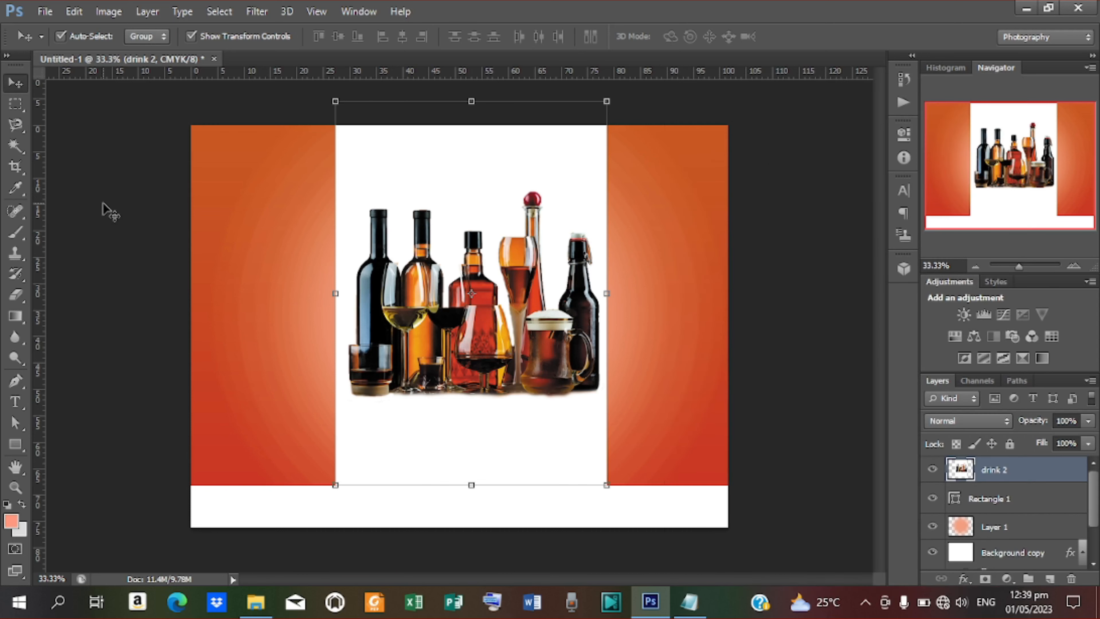
click(13, 147)
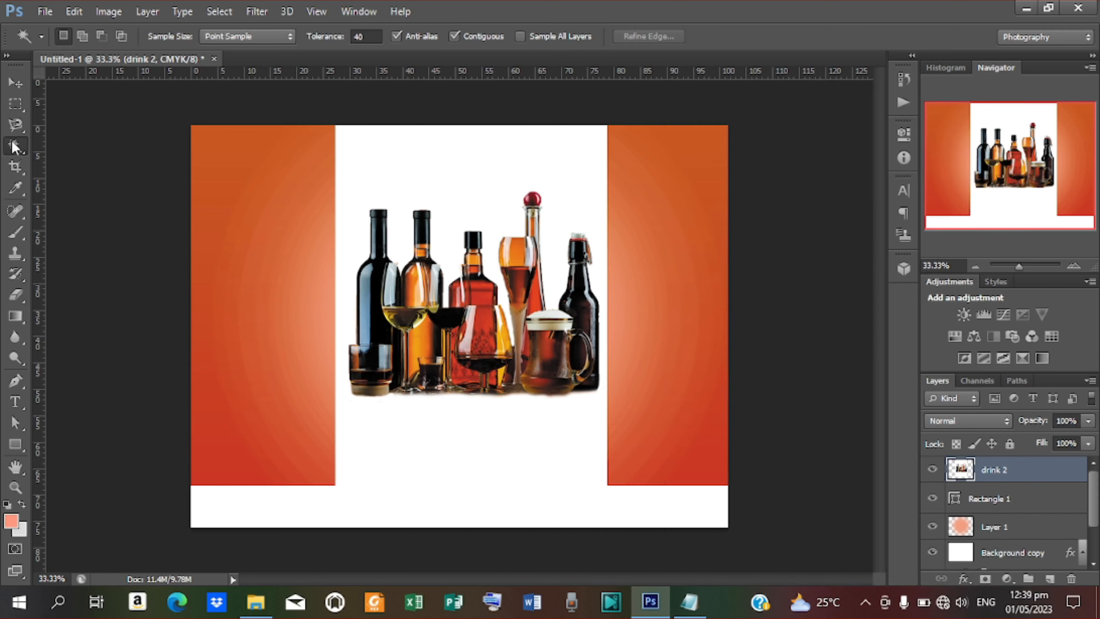
right_click(16, 145)
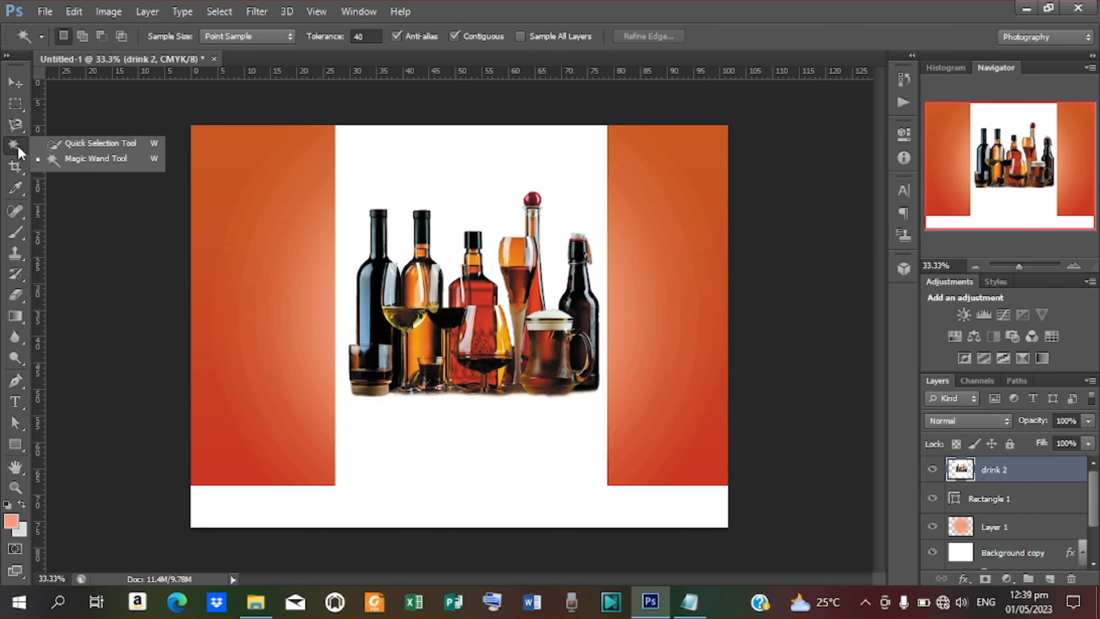
click(98, 160)
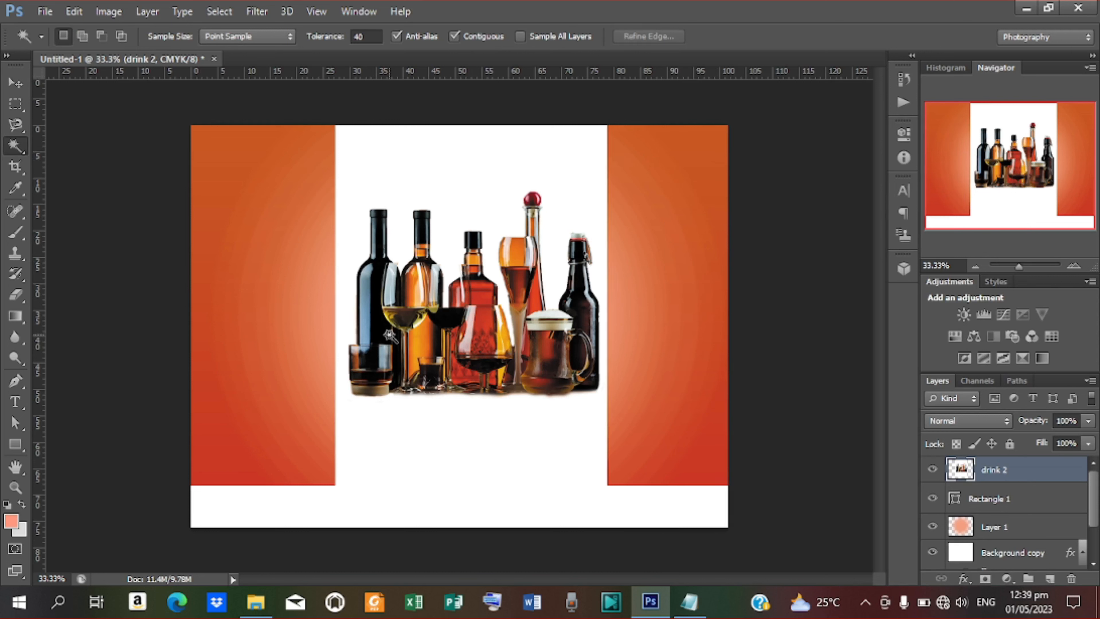
click(491, 215)
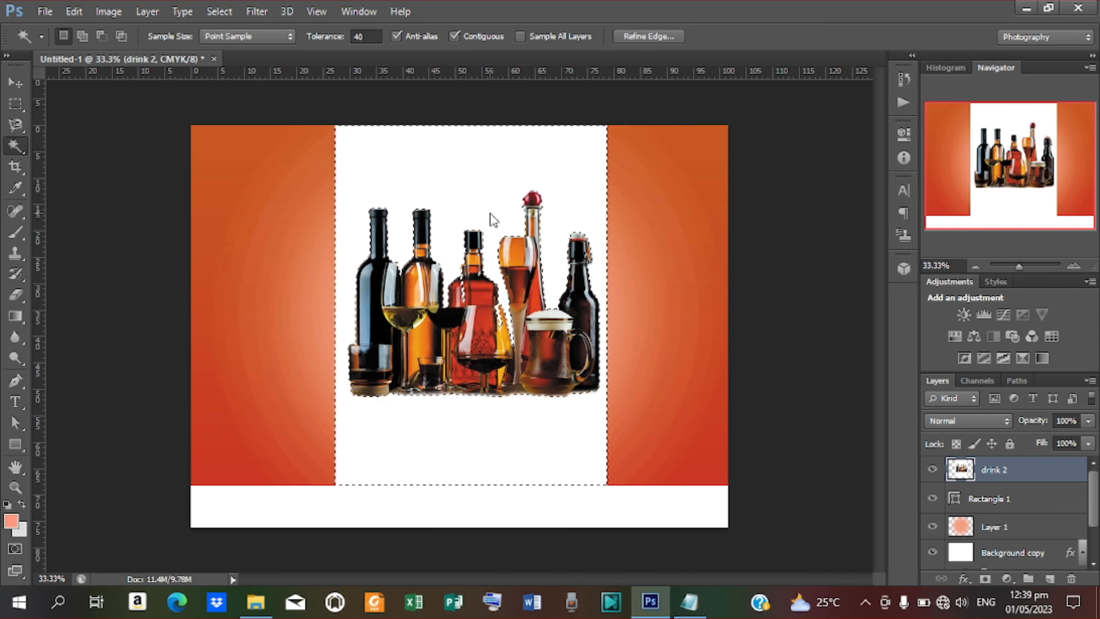
key(Delete)
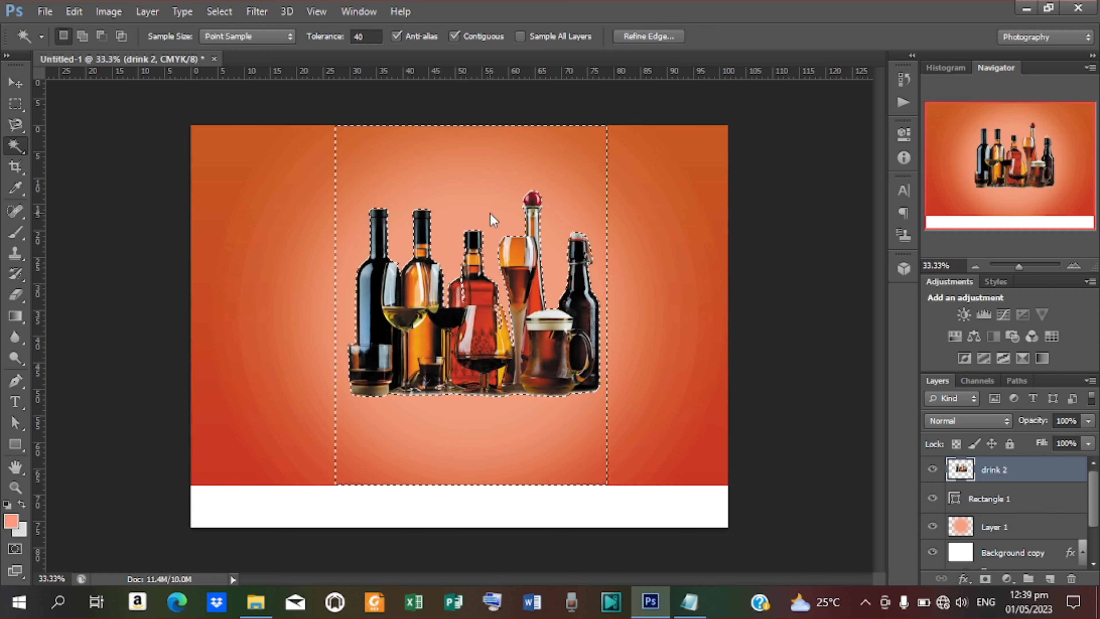
key(ctrl+d)
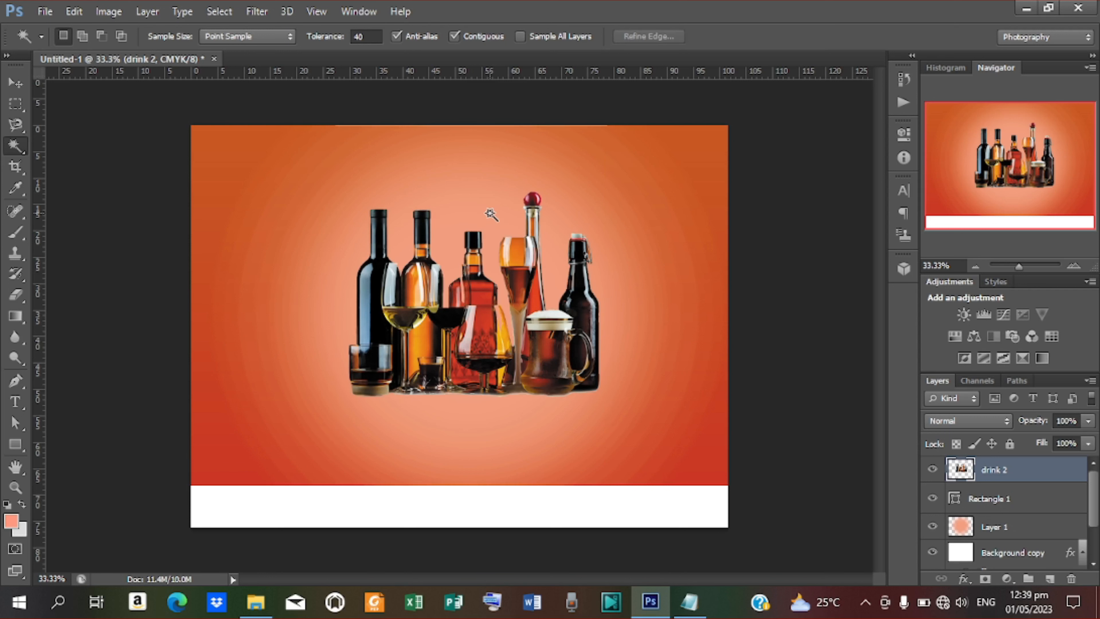
Center the cut-out bottles over the glow, scale them up to about 115%, apply the transform and deselect the layer
click(15, 82)
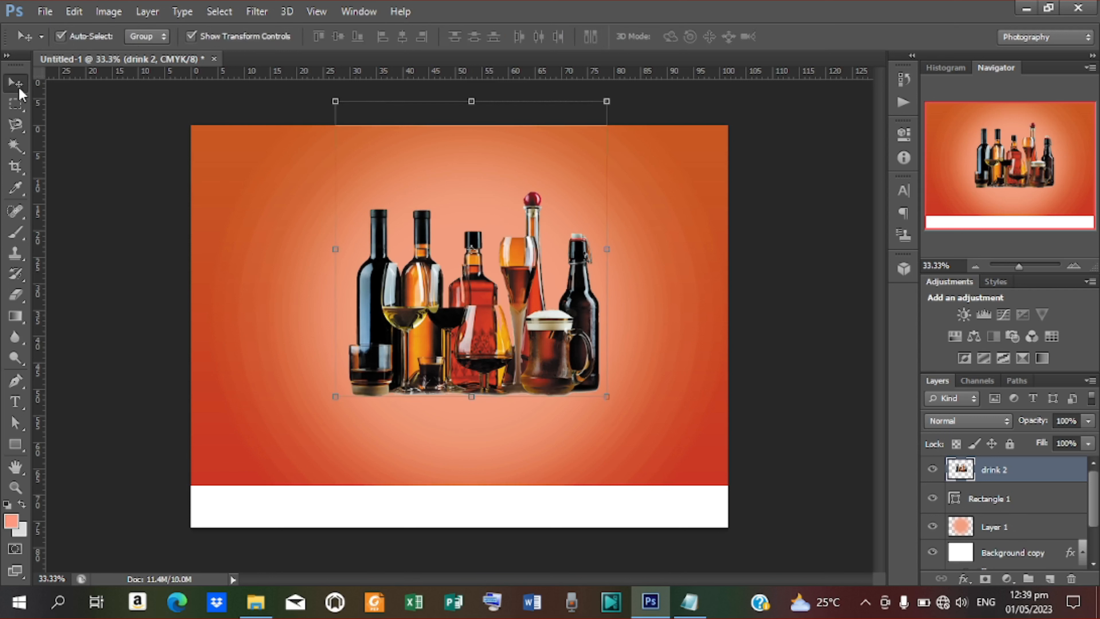
drag(557, 356, 544, 352)
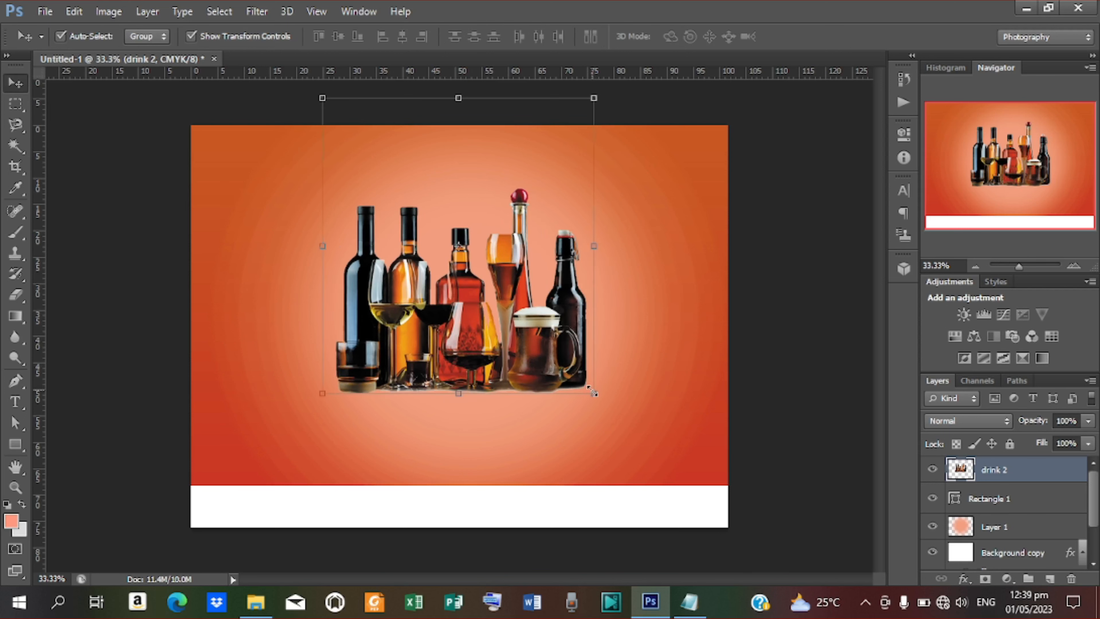
drag(593, 392, 630, 406)
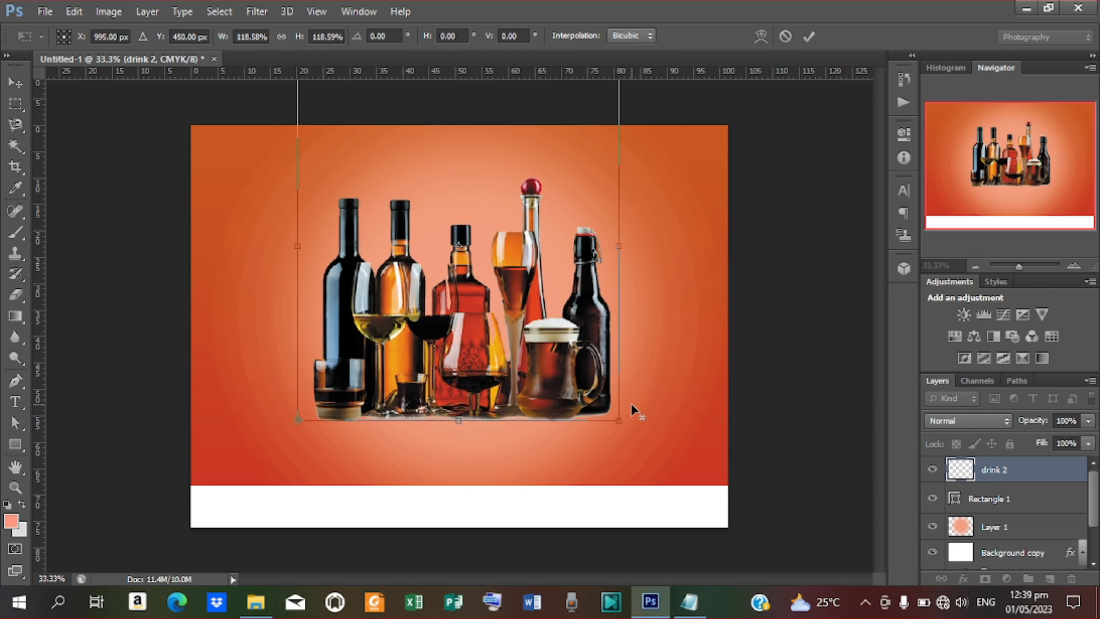
drag(531, 354, 537, 356)
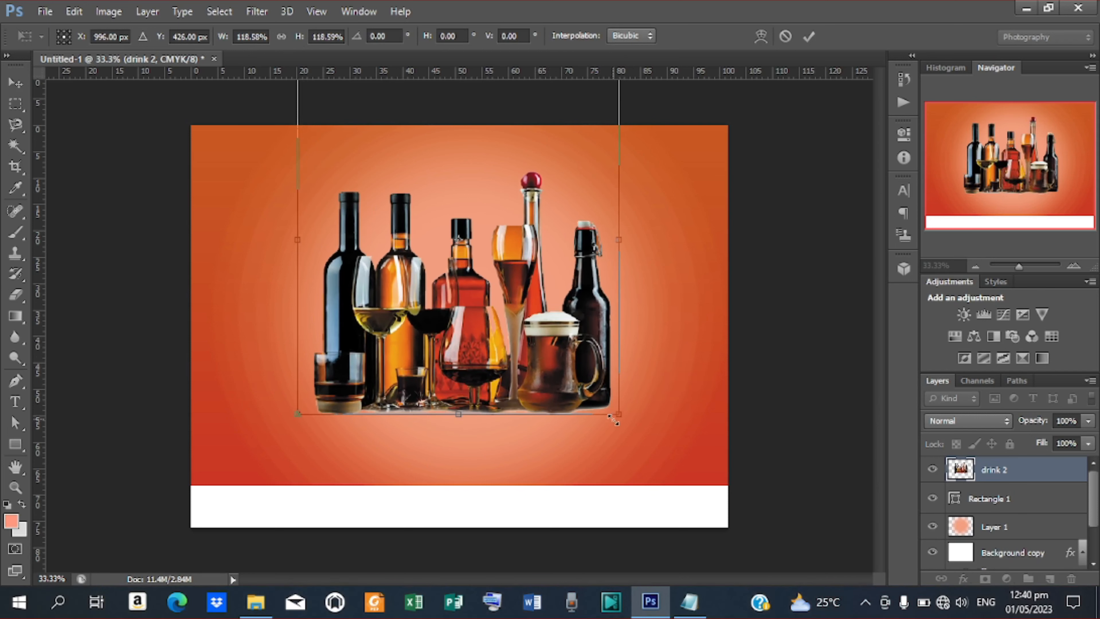
drag(618, 416, 613, 410)
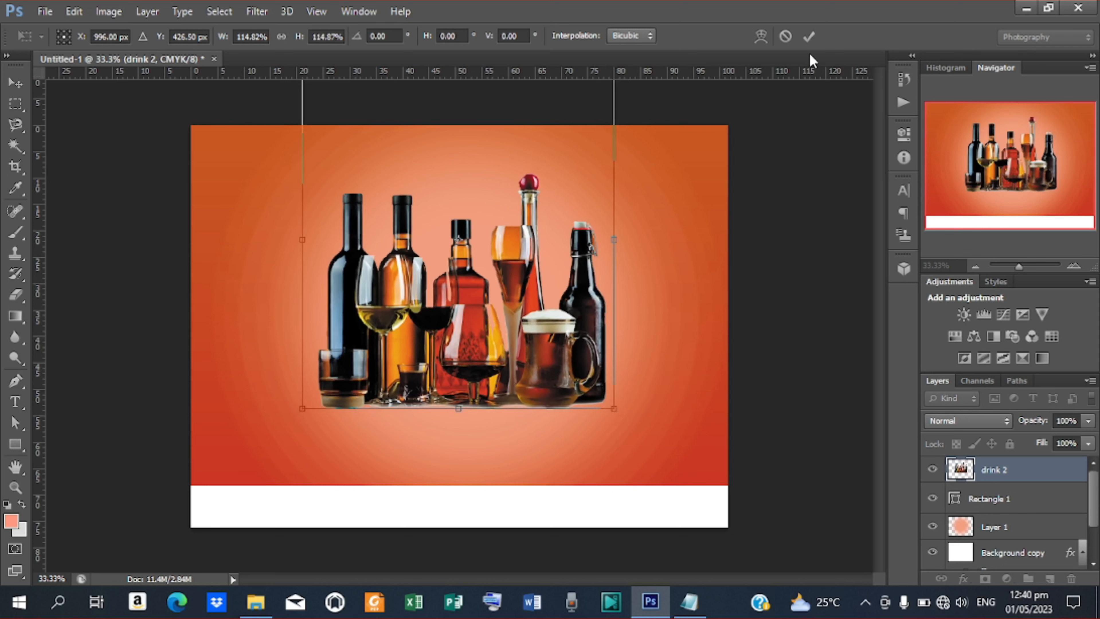
click(809, 38)
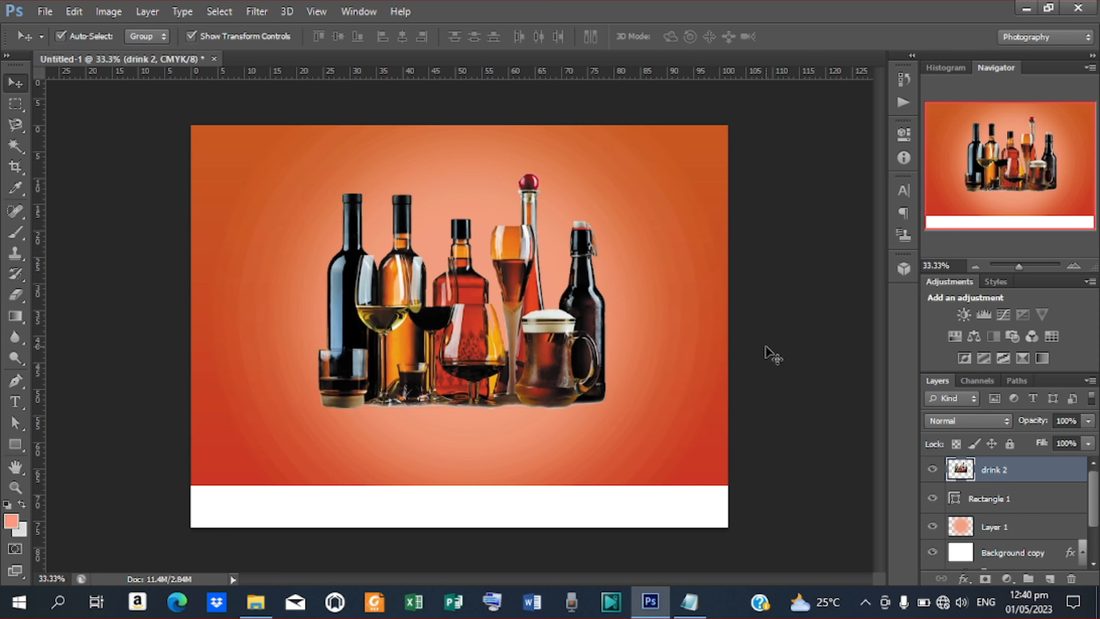
click(766, 356)
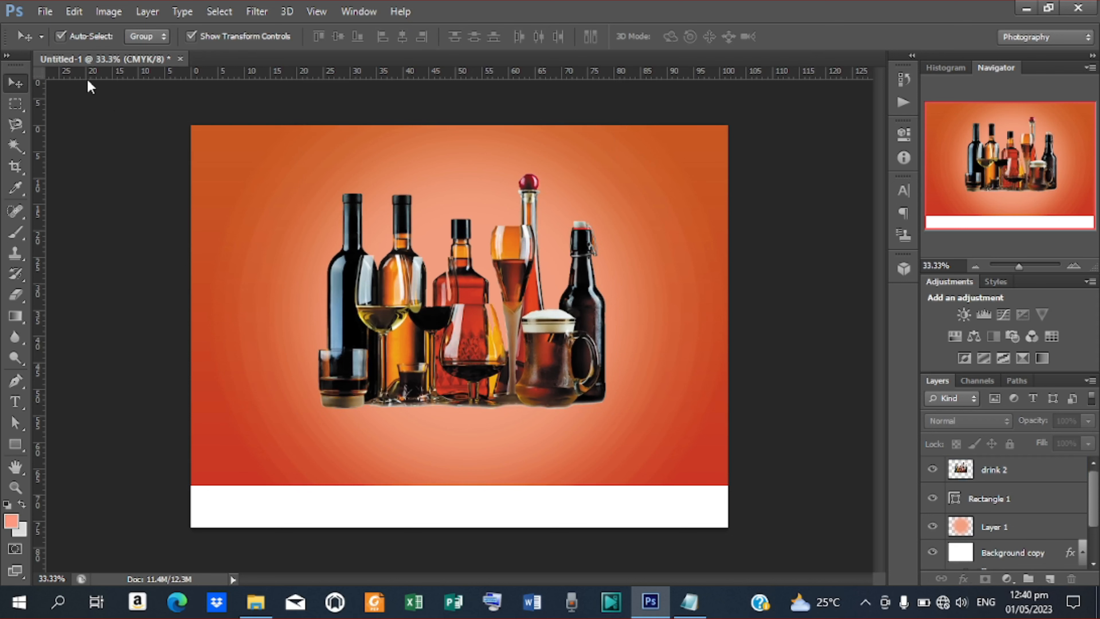
Place the image drinks1 at the canvas center, enlarge it to about 527% and commit the placement
click(53, 14)
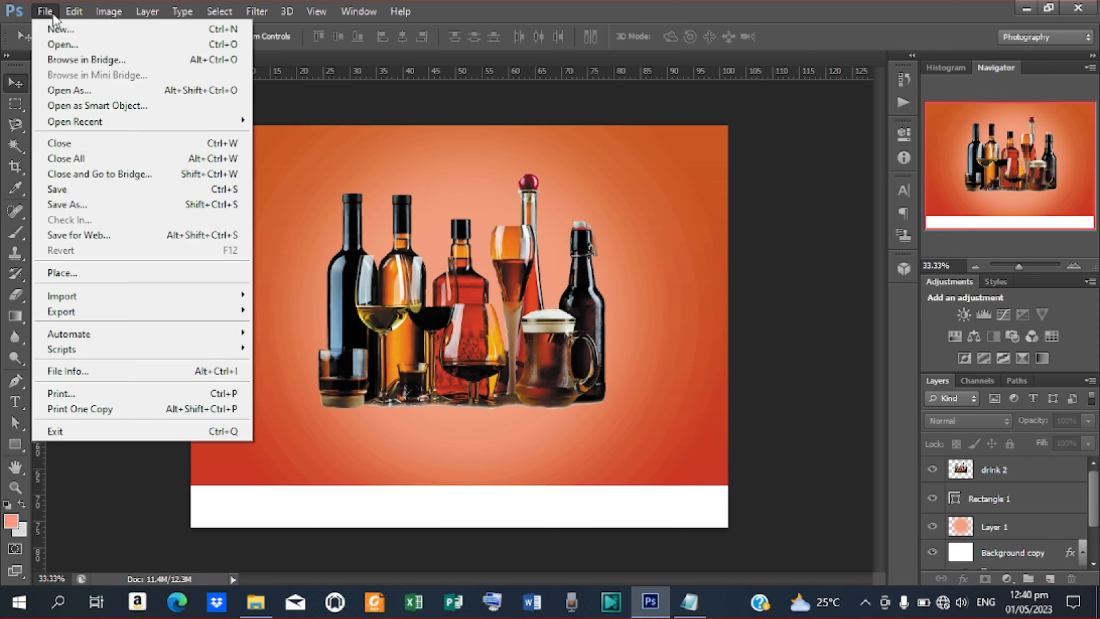
click(85, 275)
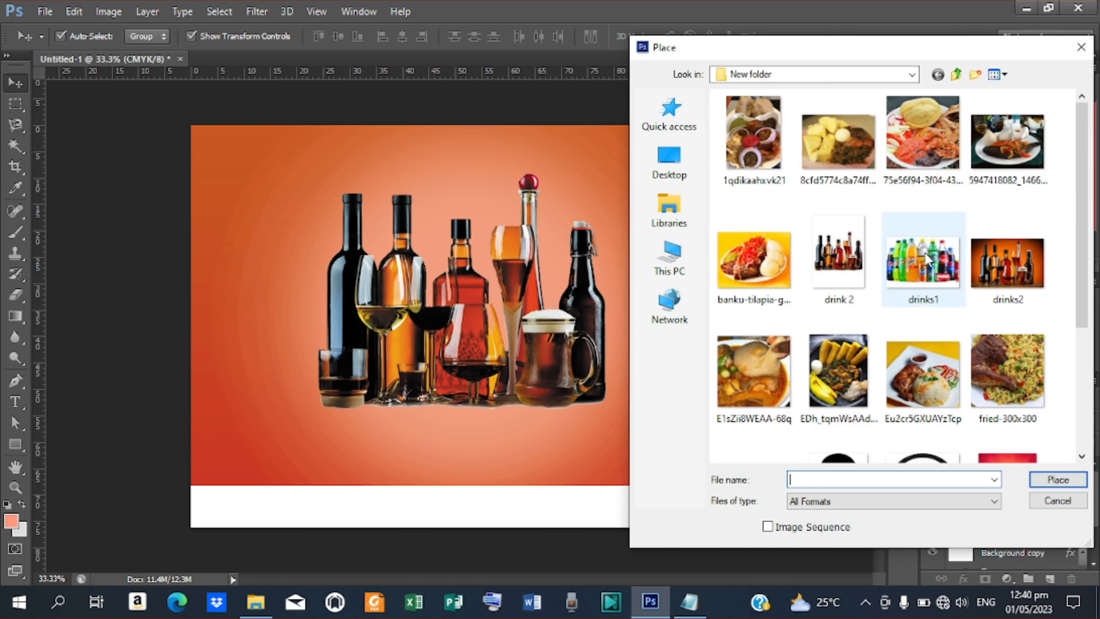
click(925, 254)
click(1058, 481)
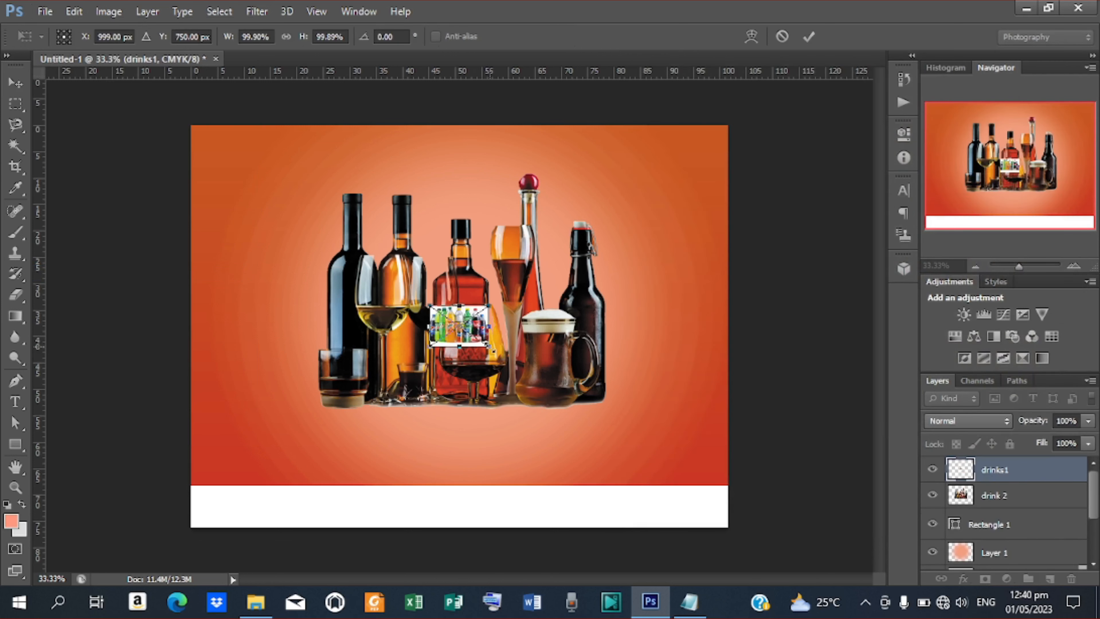
drag(487, 348, 630, 424)
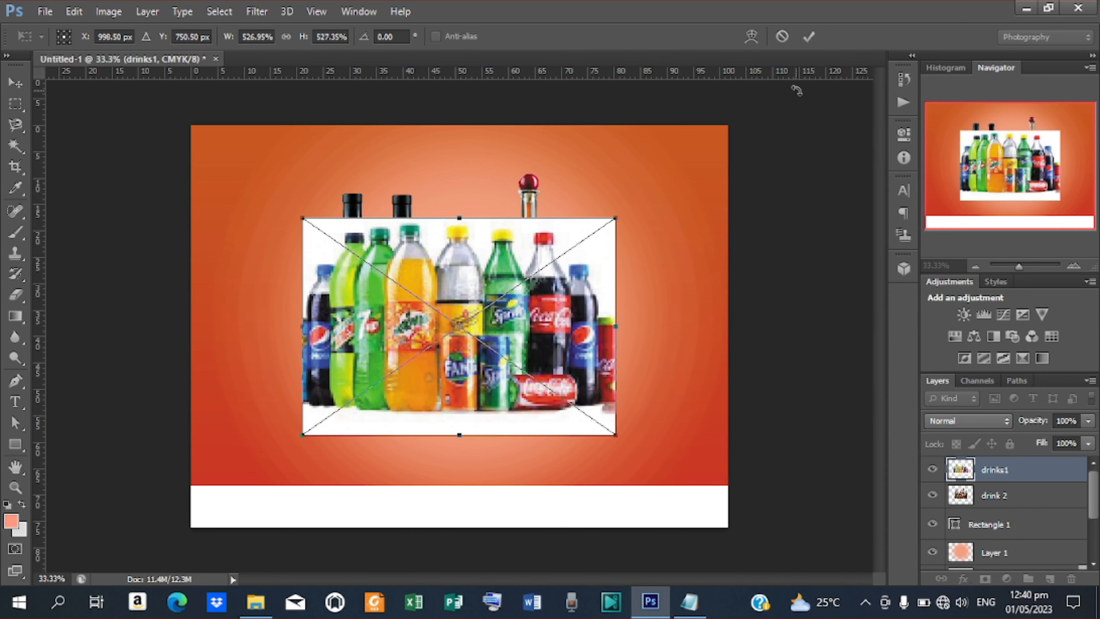
click(809, 36)
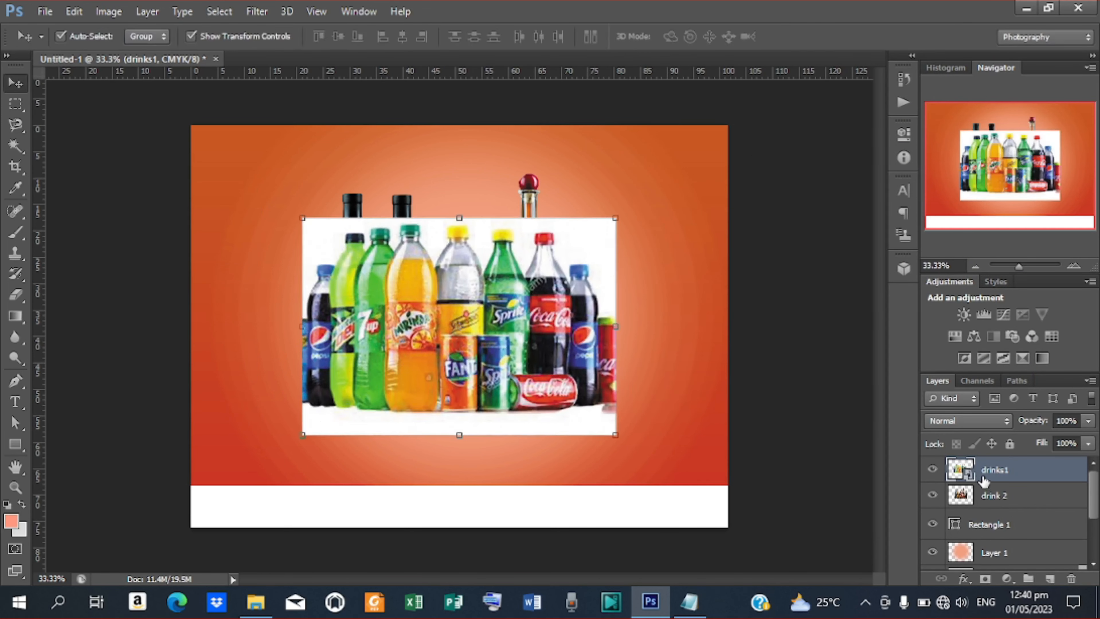
Rasterize the drinks1 layer and delete its white background above and below the bottles with the Magic Wand, clearing the selection
key(w)
click(580, 255)
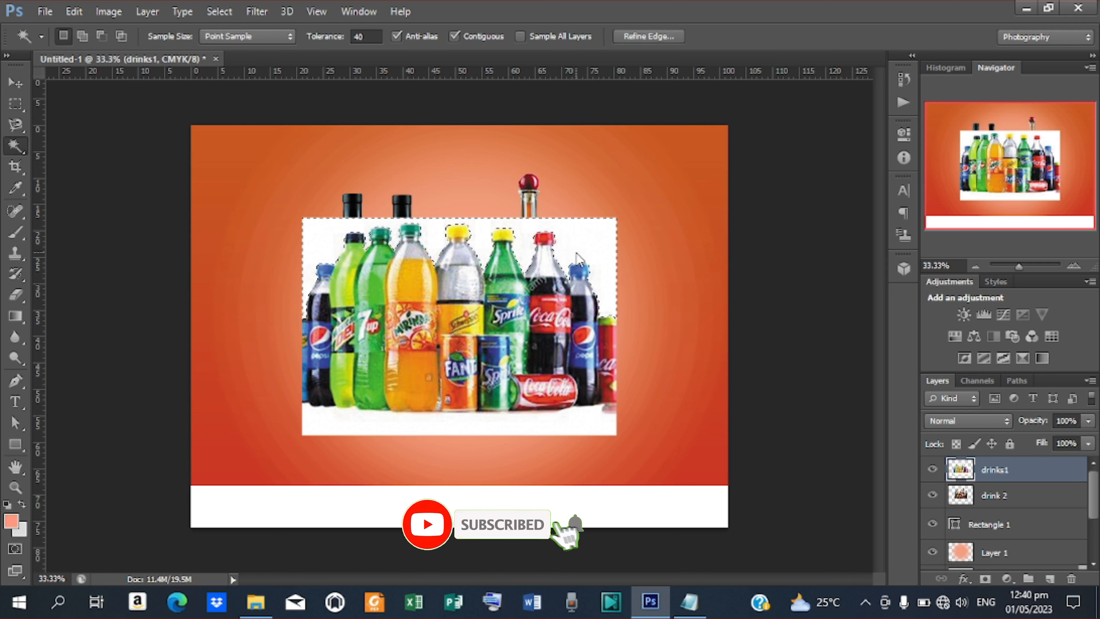
key(Delete)
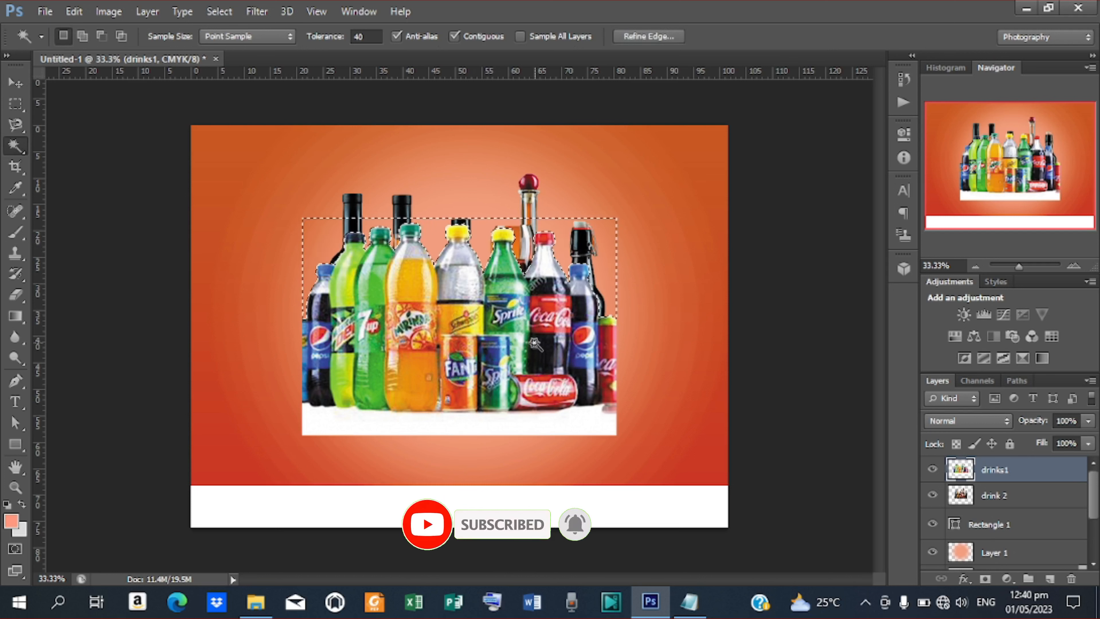
click(507, 427)
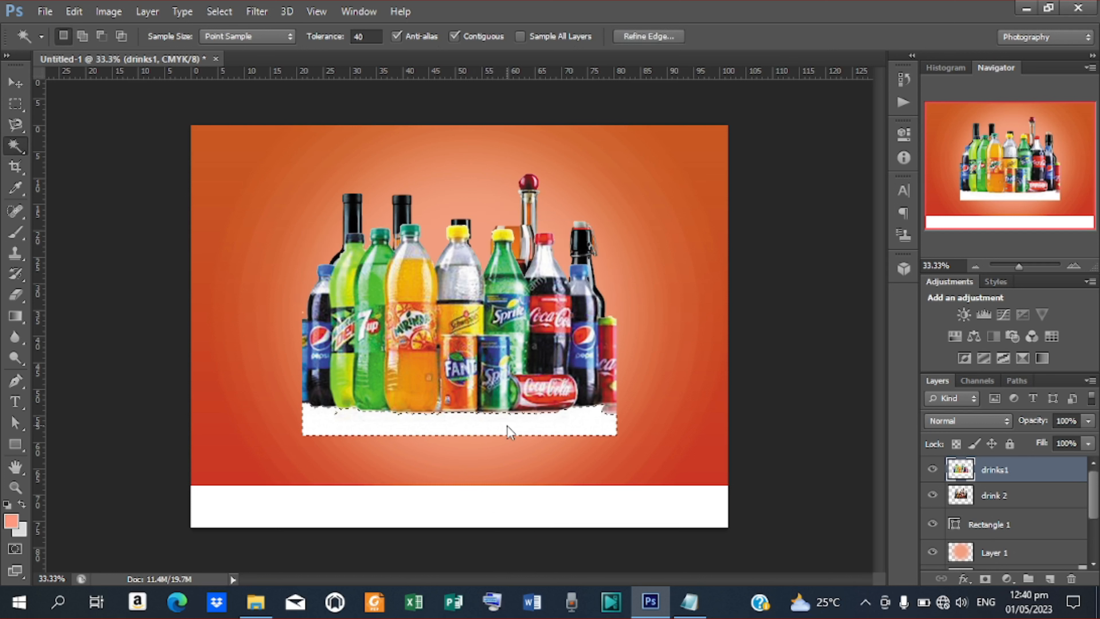
key(Delete)
key(ctrl+d)
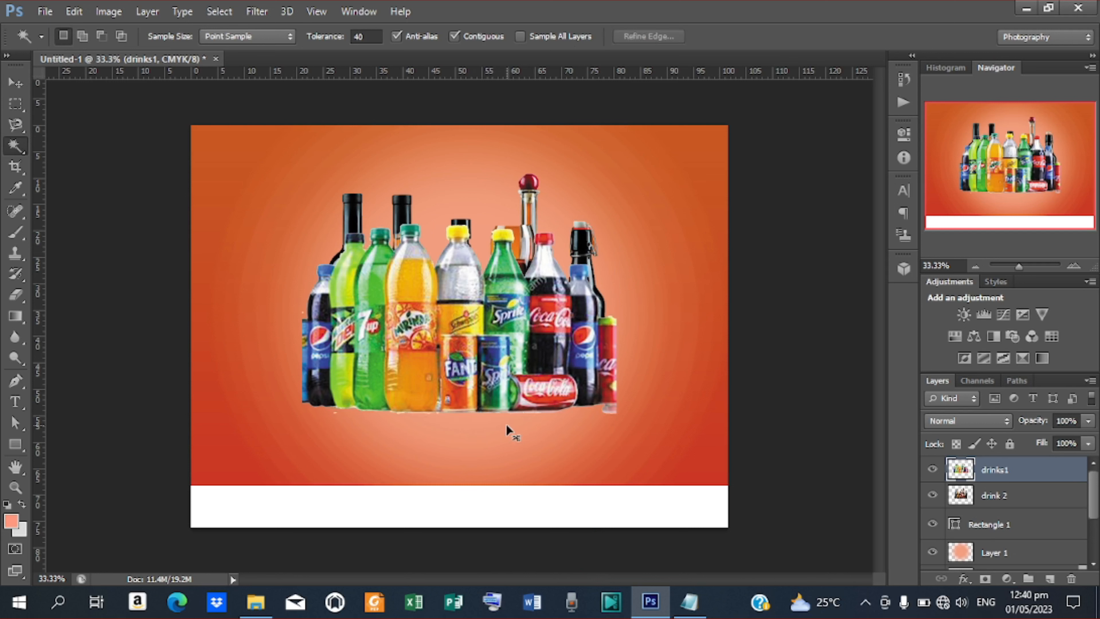
click(607, 408)
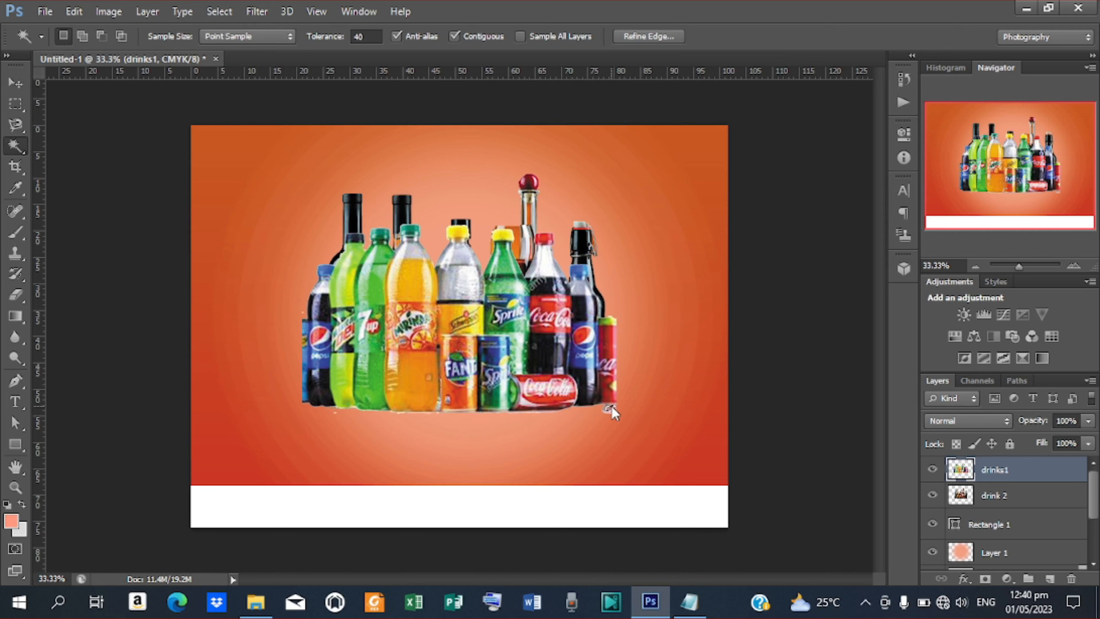
key(Delete)
key(ctrl+d)
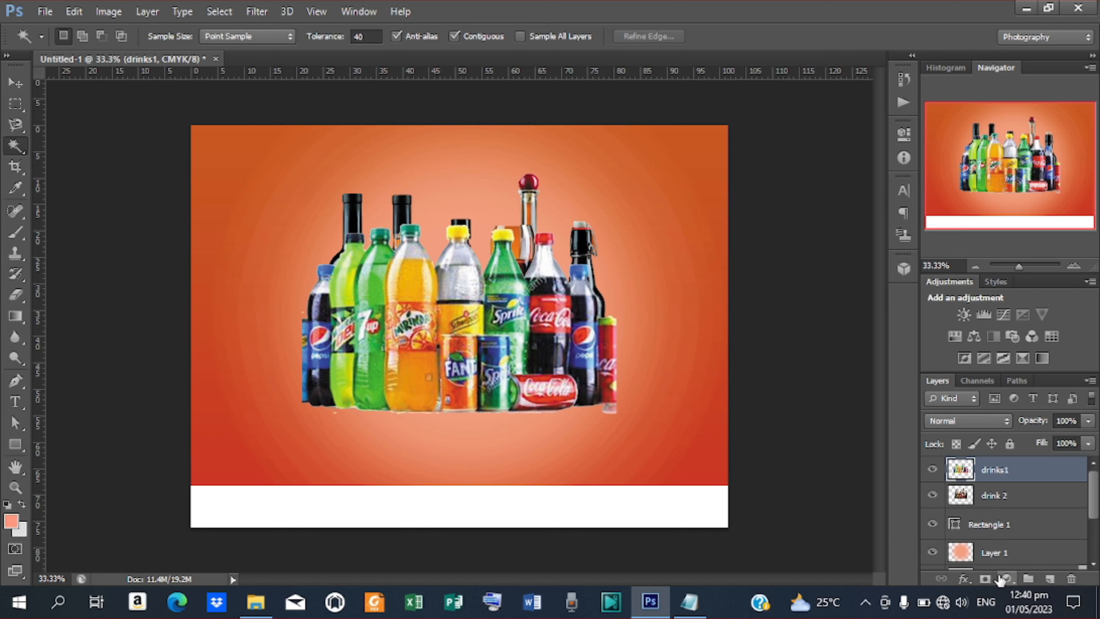
Add a layer mask to drinks1 and paint out the leftover fringe under the bottles with a black 70 px brush
click(985, 579)
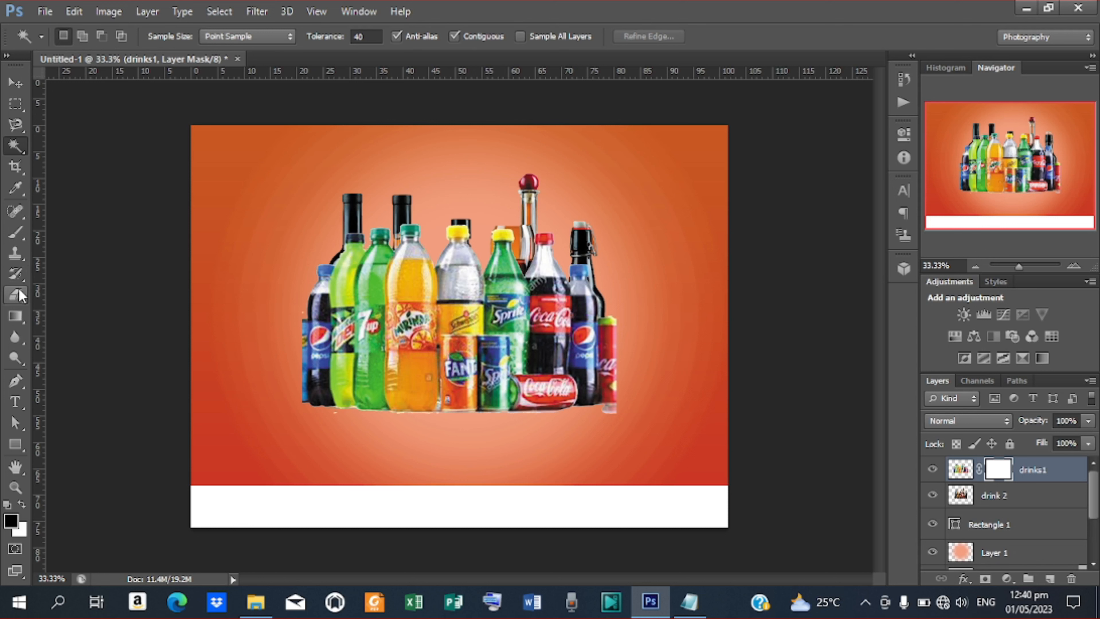
click(17, 235)
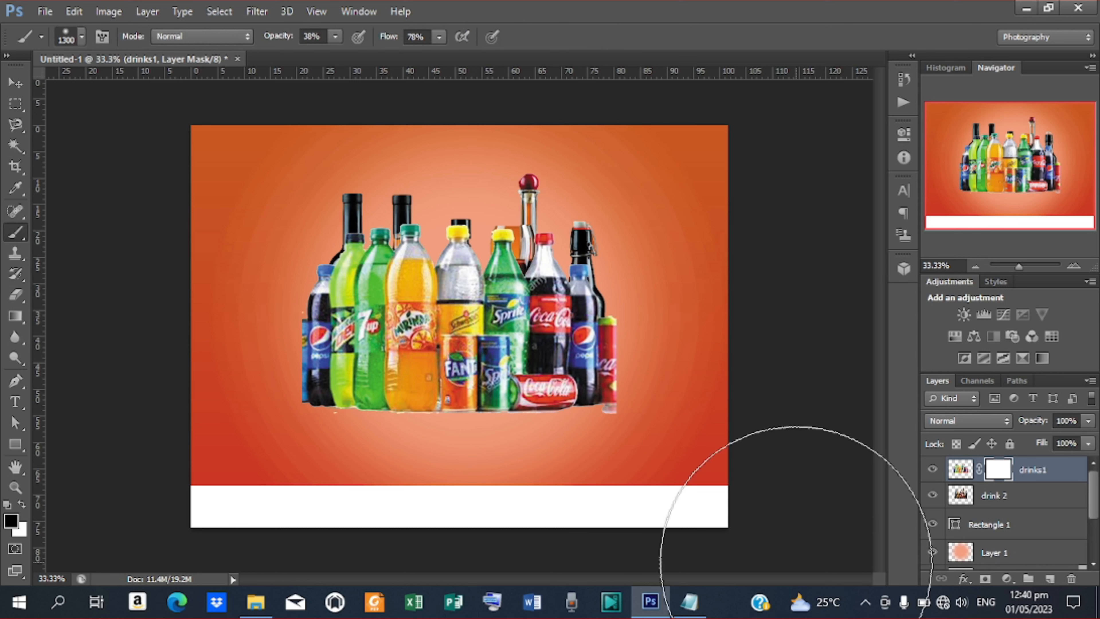
key(bracketleft)
key(bracketleft)
key(bracketleft)
key(bracketleft)
key(bracketleft)
key(bracketleft)
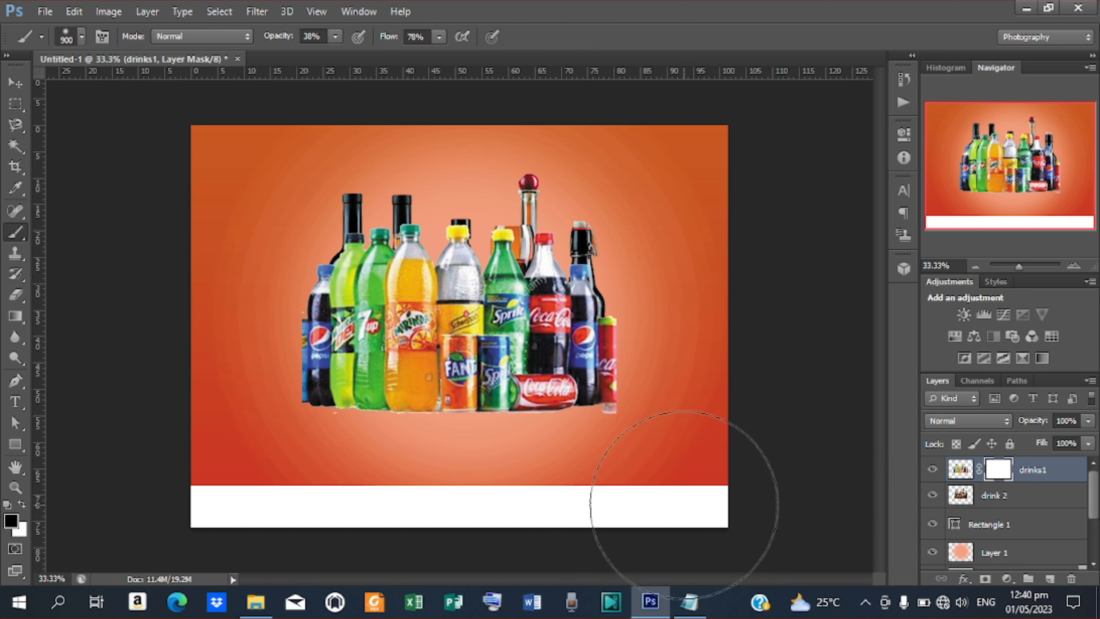
key(bracketleft)
key(bracketleft)
key(bracketleft)
key(bracketleft)
key(bracketleft)
key(bracketleft)
key(bracketleft)
key(bracketleft)
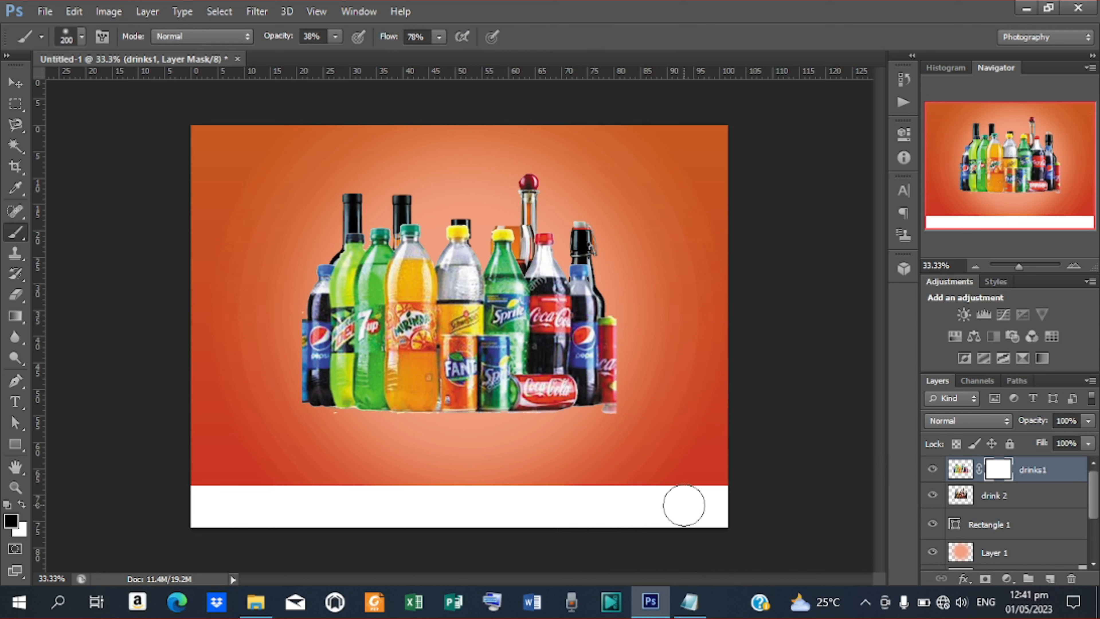
key(bracketleft)
key(bracketleft)
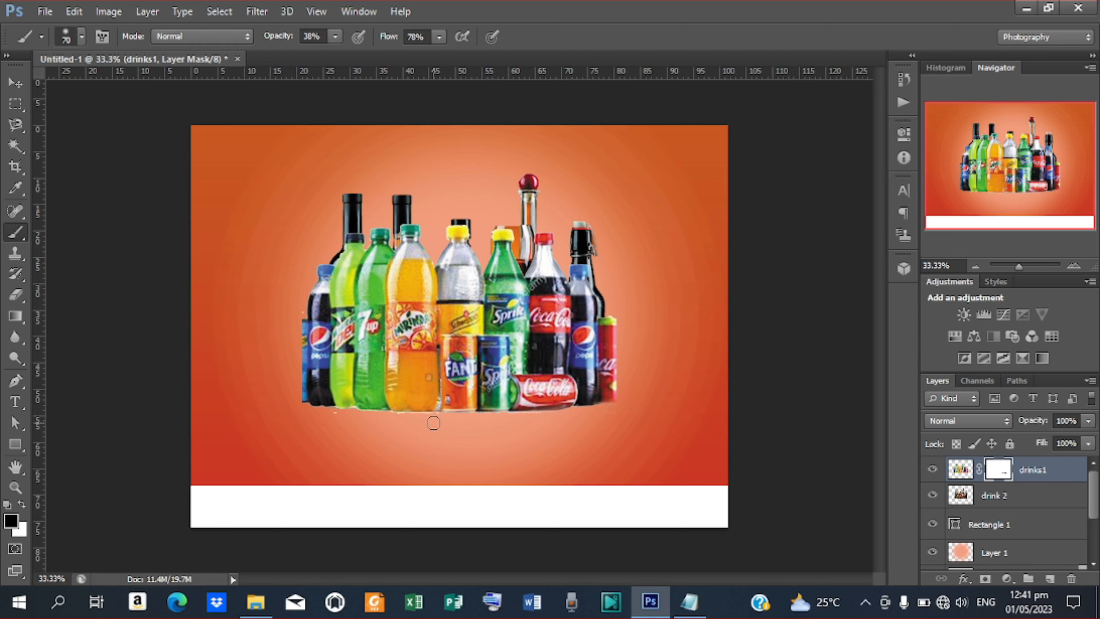
Move the soft drinks down to just above the footer bar, scale them to about 81% and apply the transform
click(15, 86)
drag(524, 333, 528, 385)
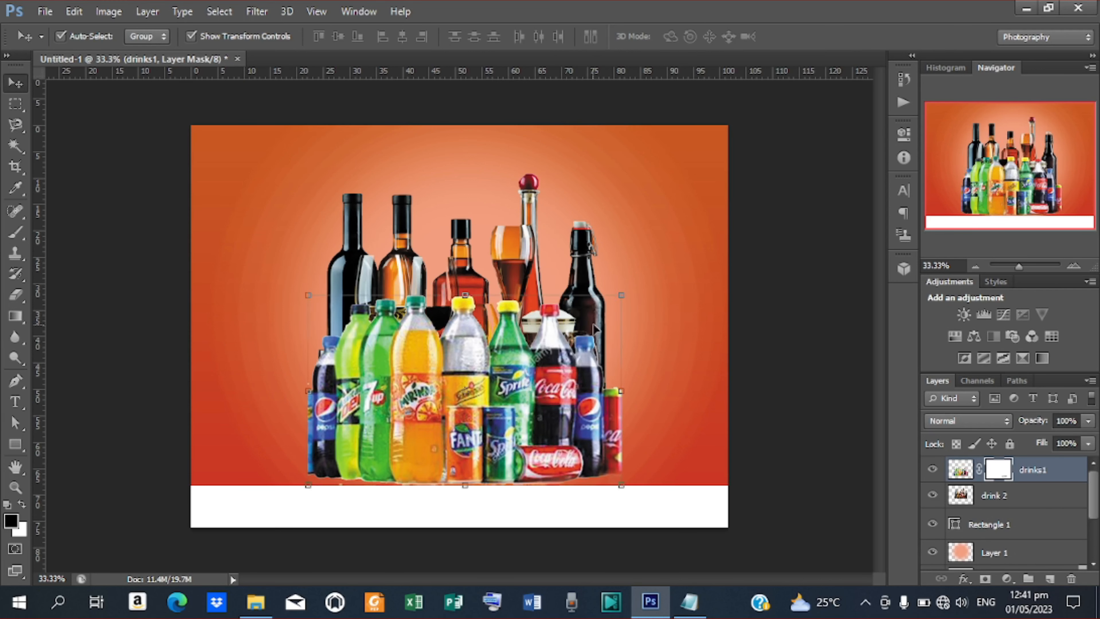
drag(621, 296, 600, 326)
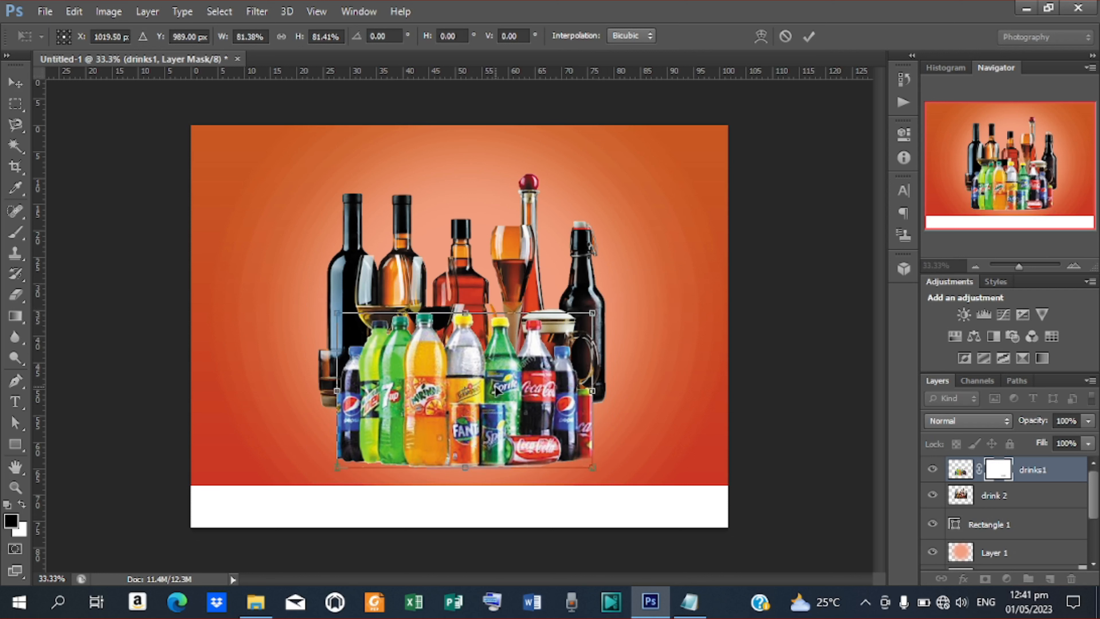
mouse_move(495, 398)
mouse_down()
mouse_move(566, 402)
mouse_move(583, 355)
mouse_move(609, 332)
mouse_move(487, 382)
mouse_move(598, 346)
mouse_move(566, 373)
mouse_move(500, 388)
mouse_move(504, 415)
mouse_move(504, 385)
mouse_up()
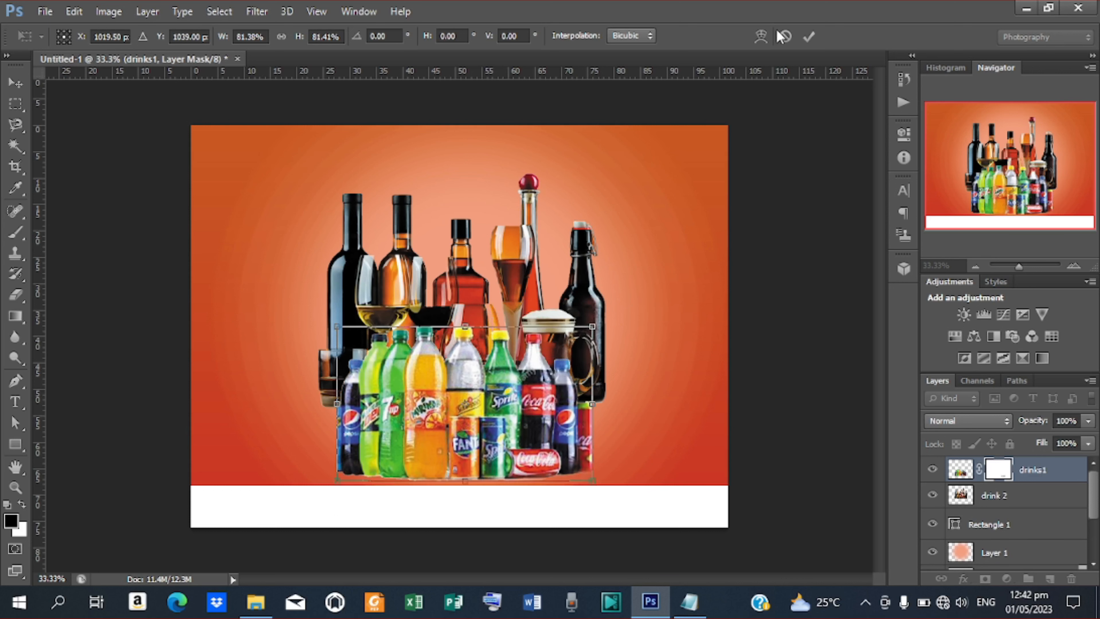
click(809, 37)
Widen the soft drinks evenly to both sides to 117% of their width and apply the transform
click(593, 405)
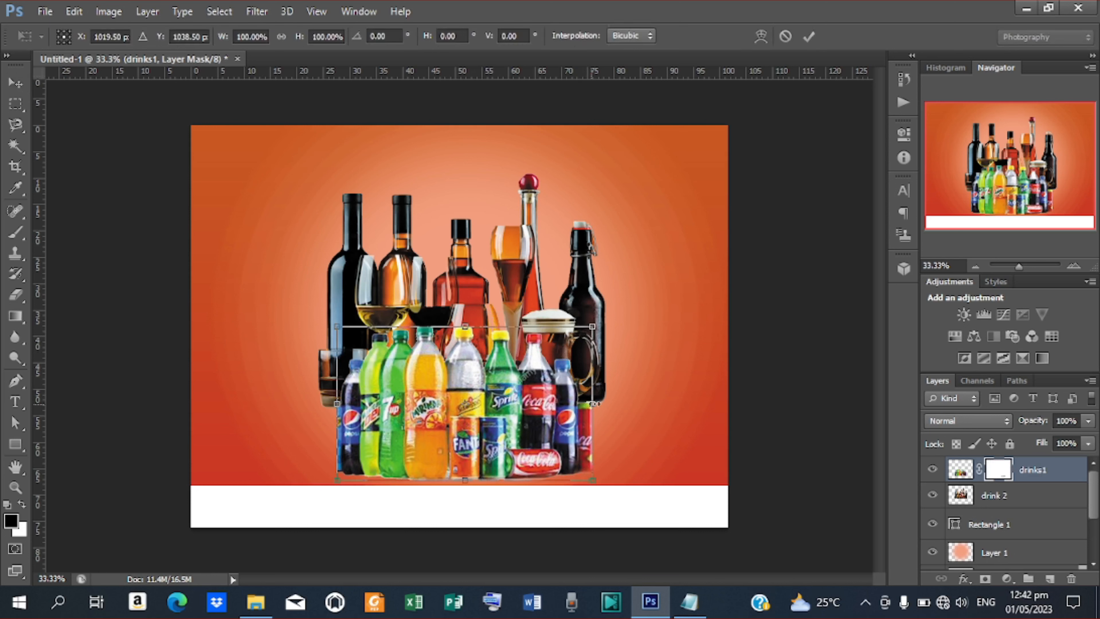
drag(595, 404, 609, 403)
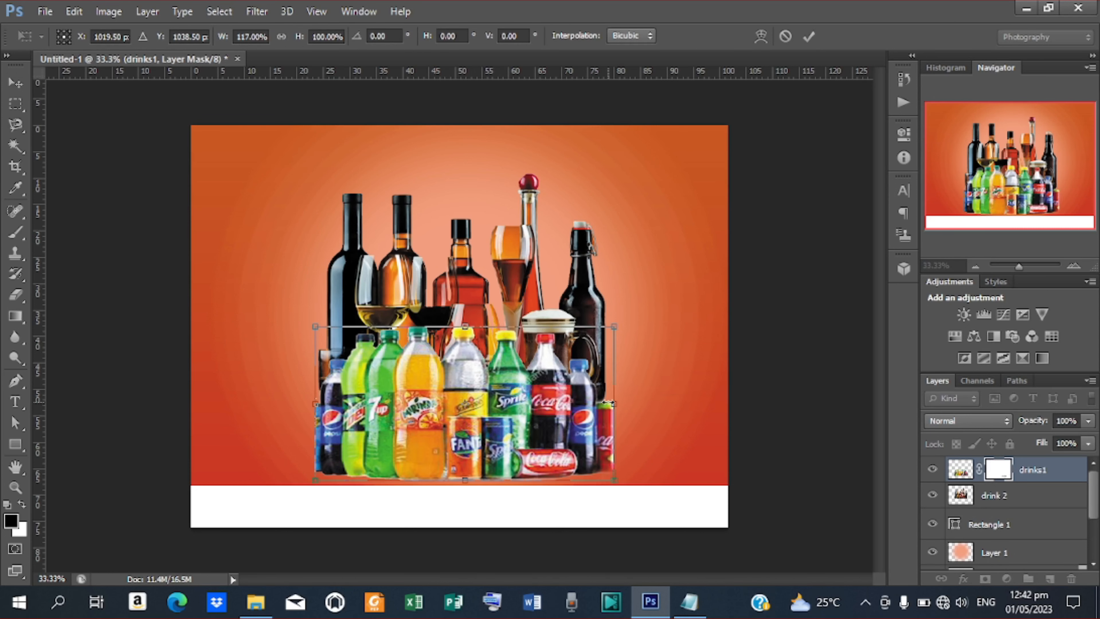
click(810, 36)
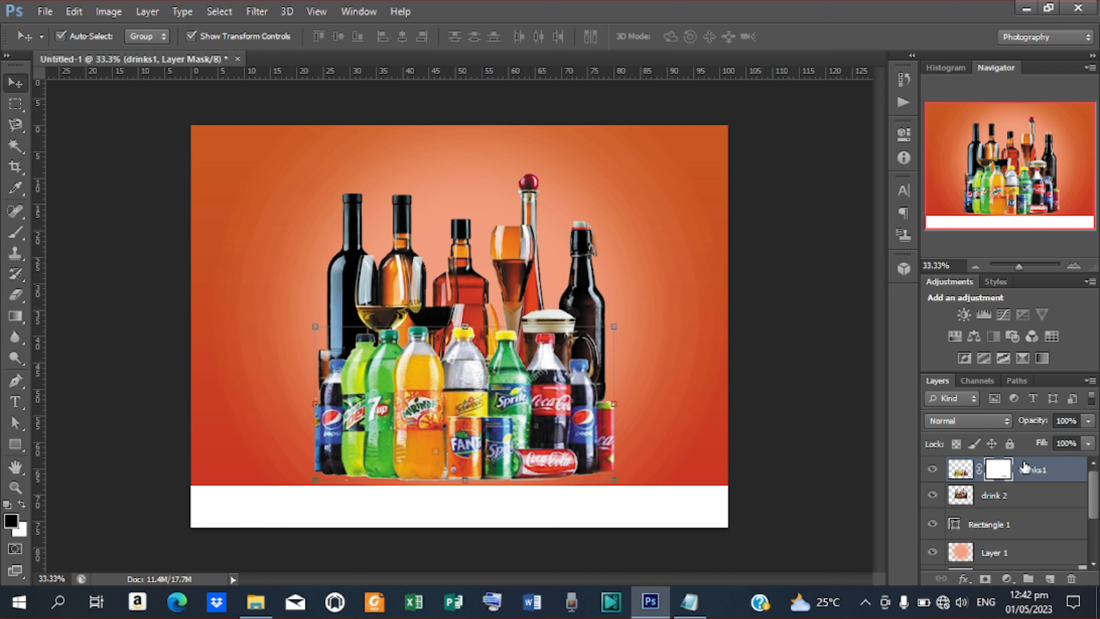
Group the layers Rectangle 1, Layer 1 and Background copy
click(1001, 526)
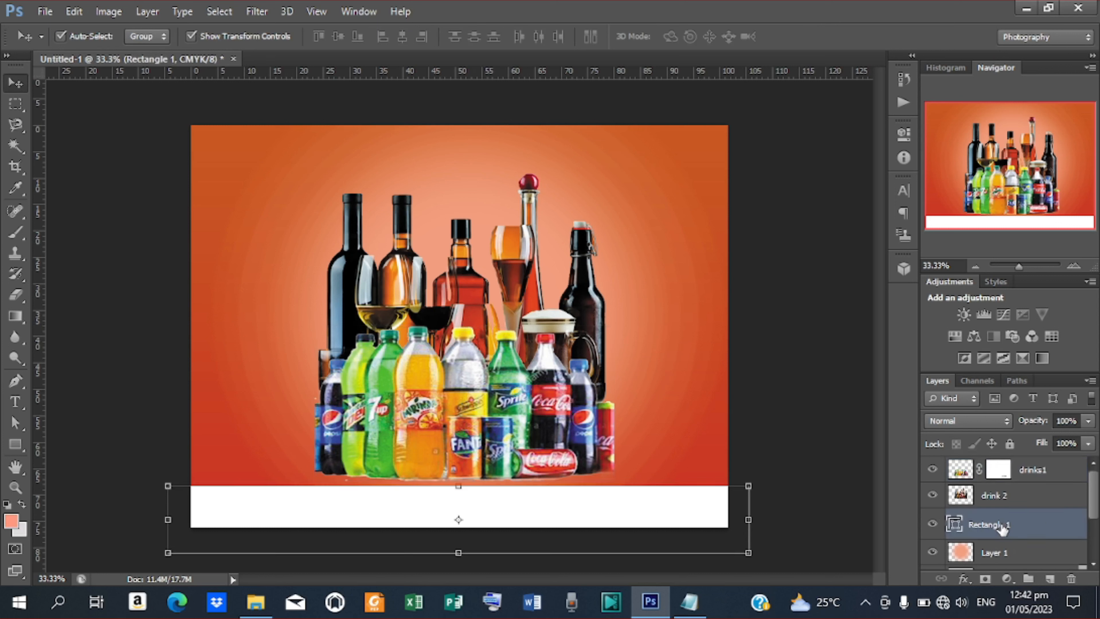
drag(1094, 495, 1093, 537)
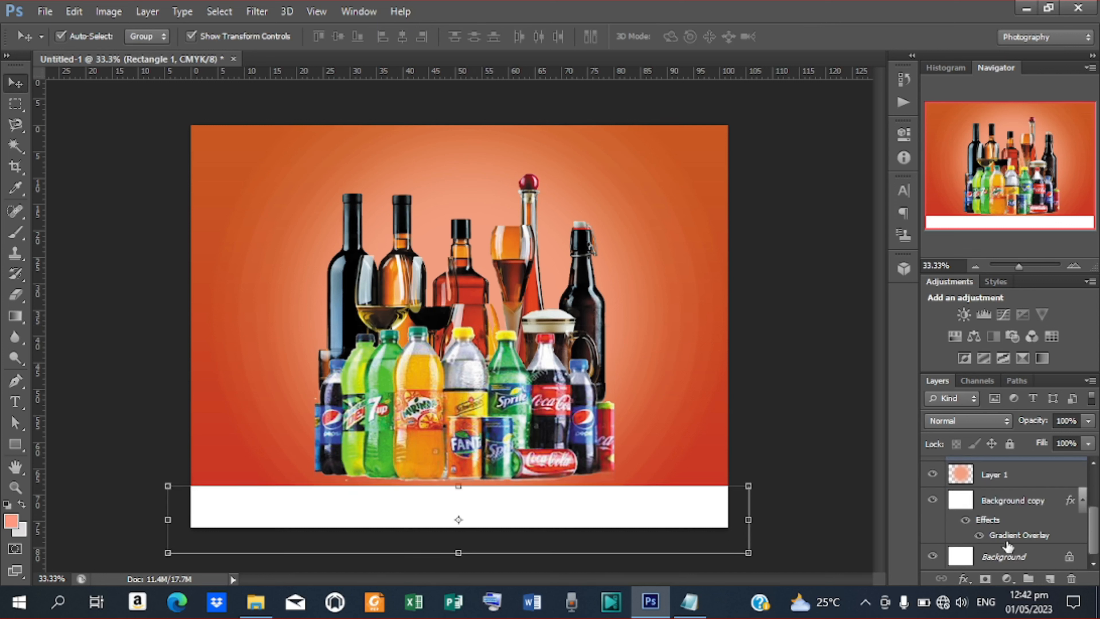
shift+click(993, 503)
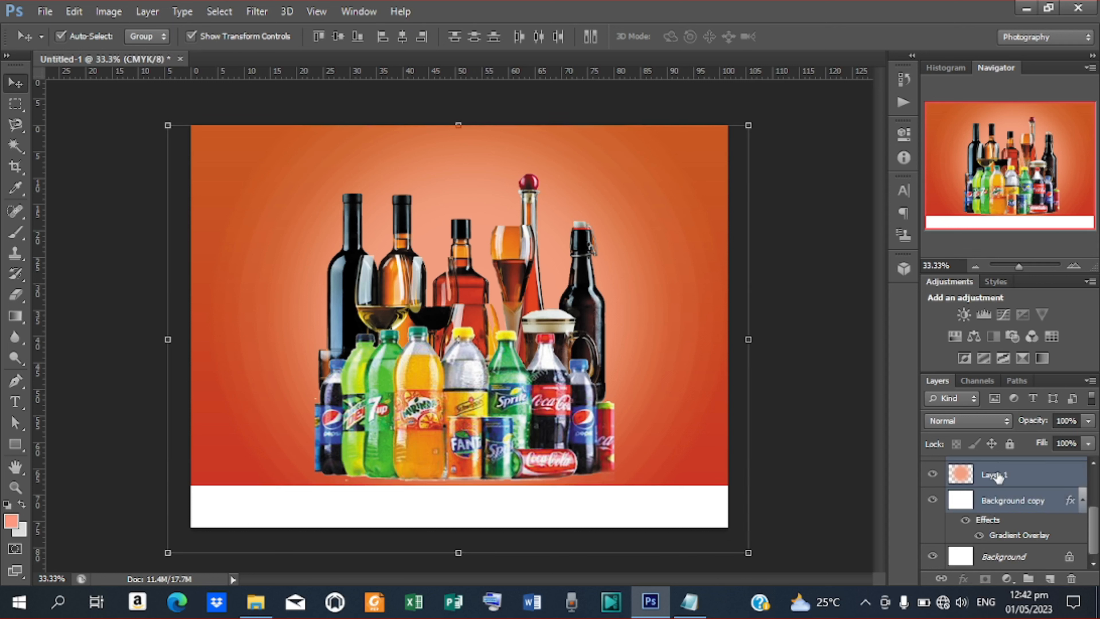
key(ctrl+g)
Rename the new layer group to background
double_click(989, 519)
click(989, 519)
text(backgroundroup 1)
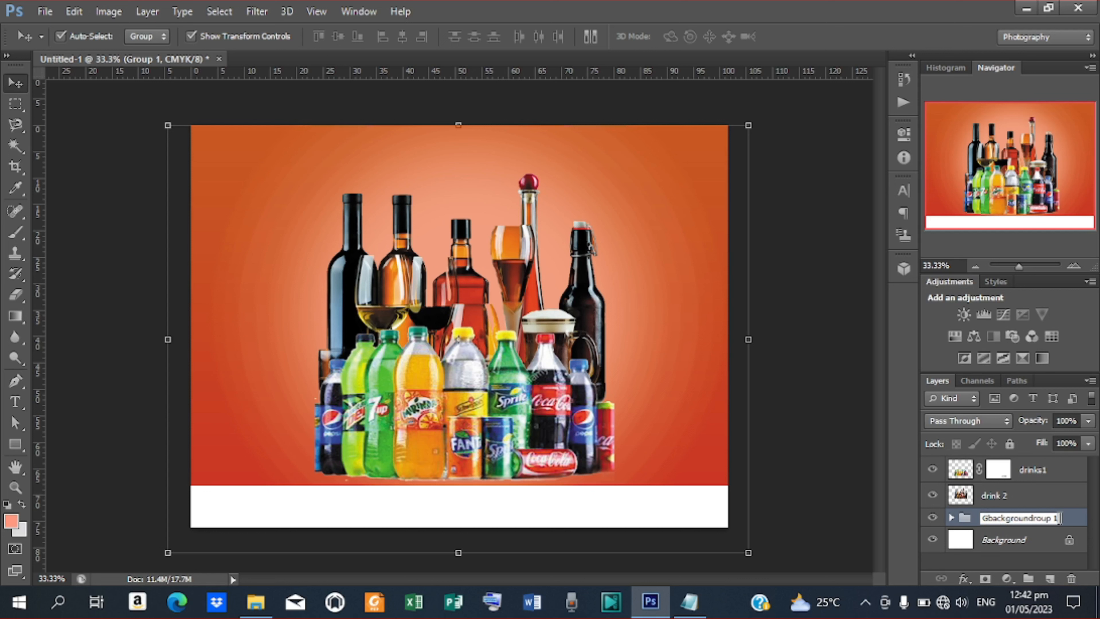
key(BackSpace)
key(BackSpace)
key(BackSpace)
key(BackSpace)
key(BackSpace)
key(BackSpace)
click(851, 452)
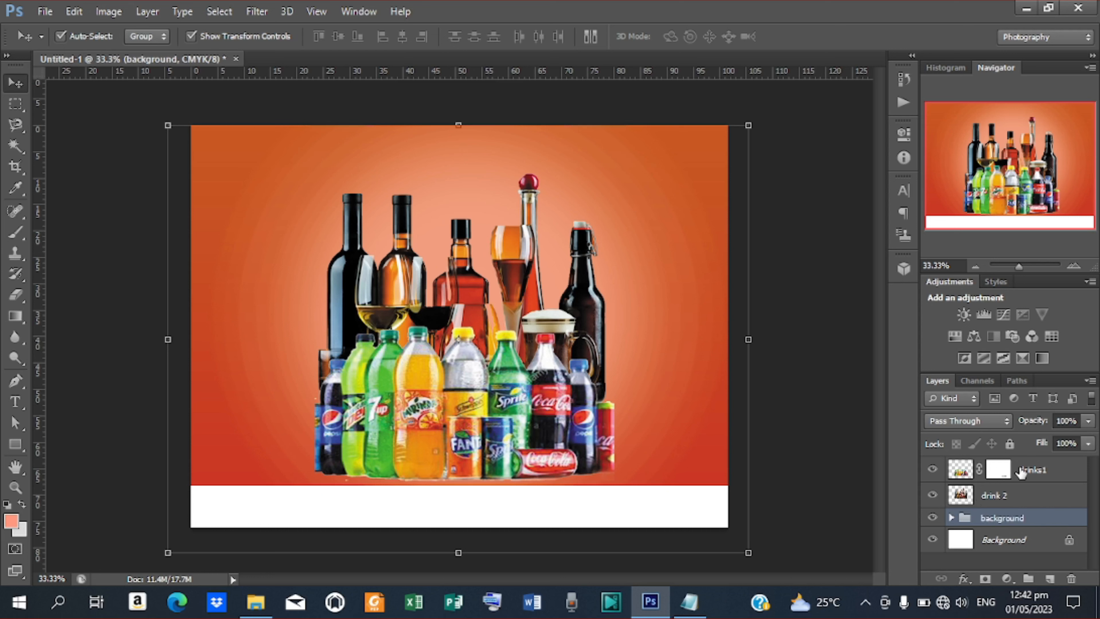
Nudge the drinks1 layer down until the soft drinks stand on the upper edge of the white footer bar
click(1022, 472)
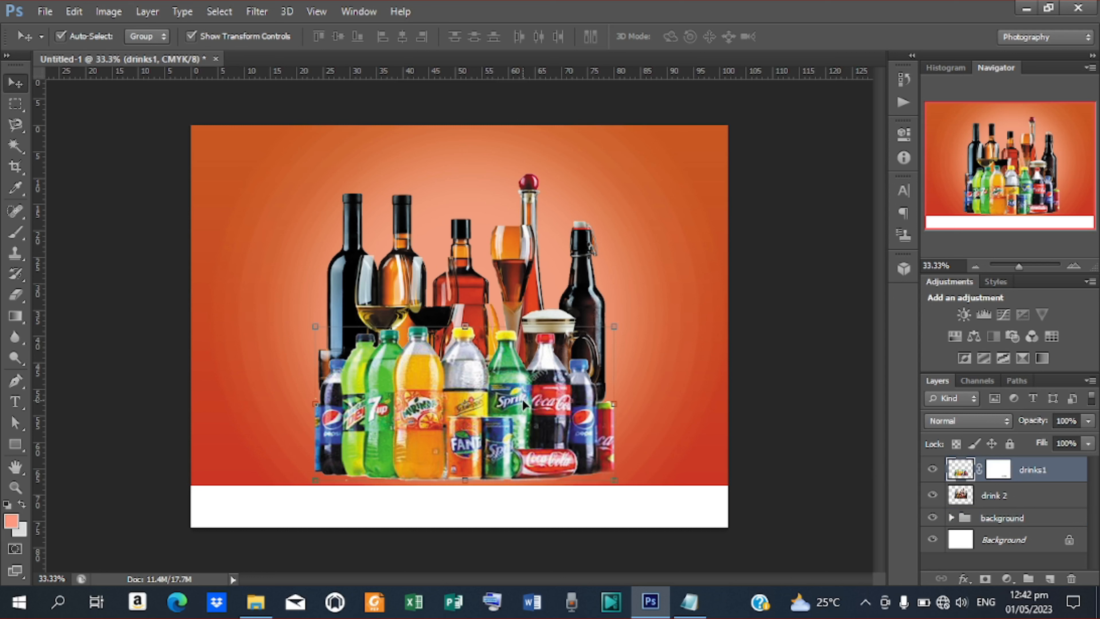
key(Down)
key(Down)
key(Down)
key(Down)
key(Down)
key(Down)
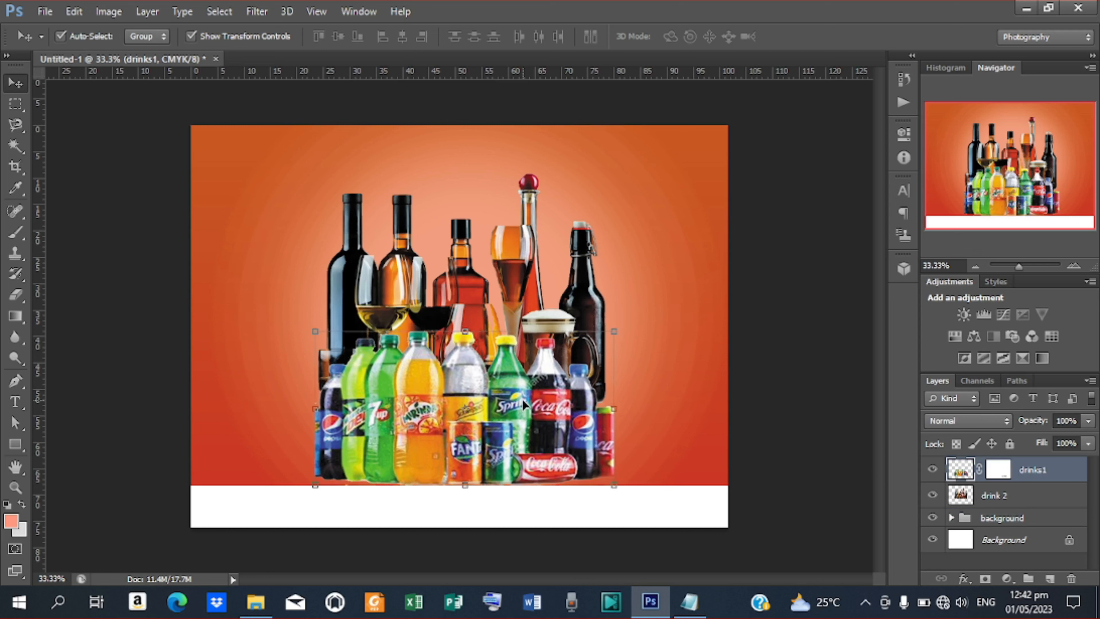
key(Up)
key(Up)
key(Up)
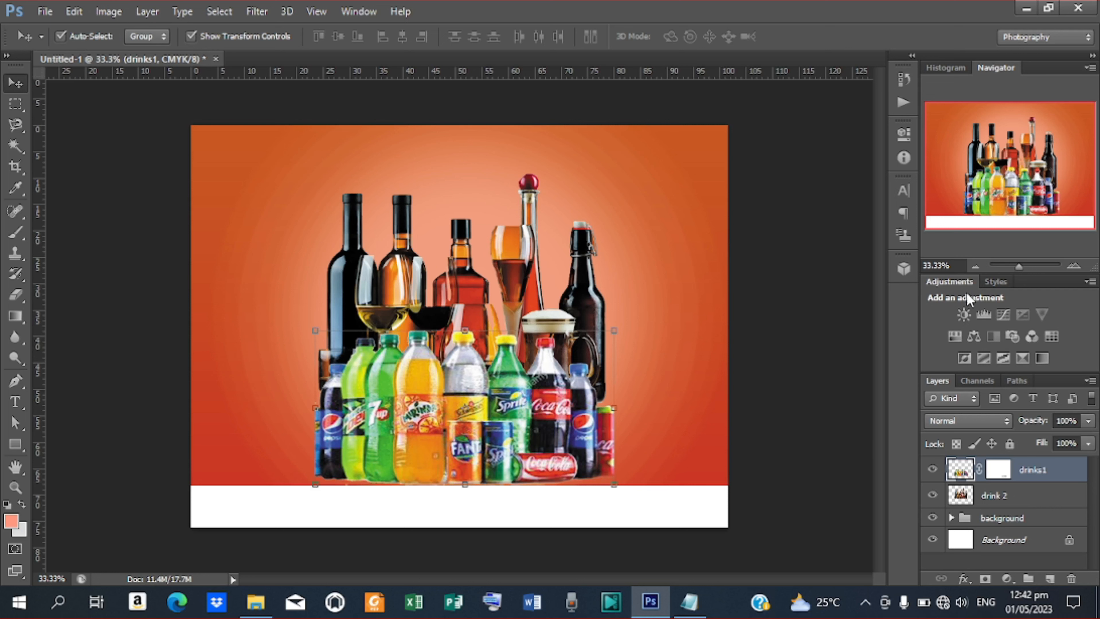
Add a Brightness/Contrast adjustment clipped to drinks1, with brightness 52 and a slightly raised contrast
click(966, 313)
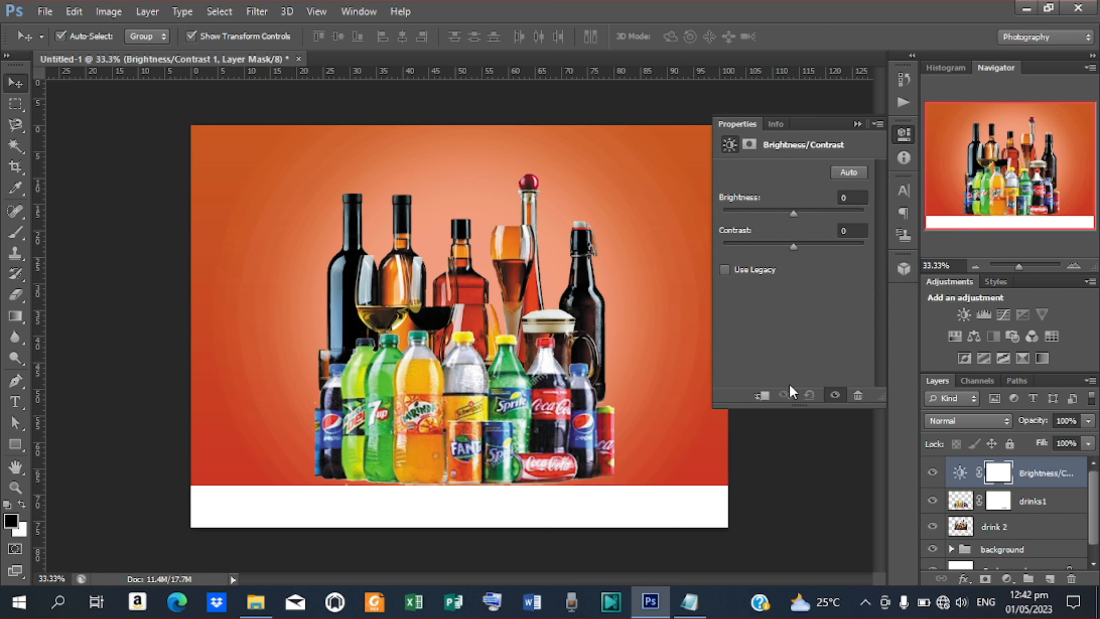
click(770, 400)
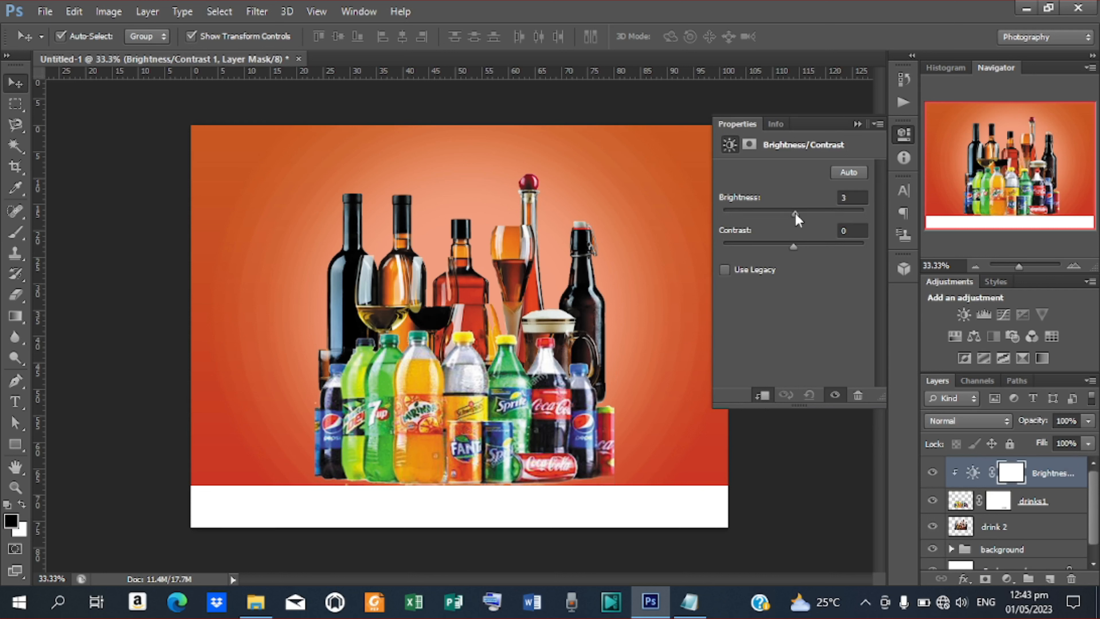
drag(795, 214, 809, 216)
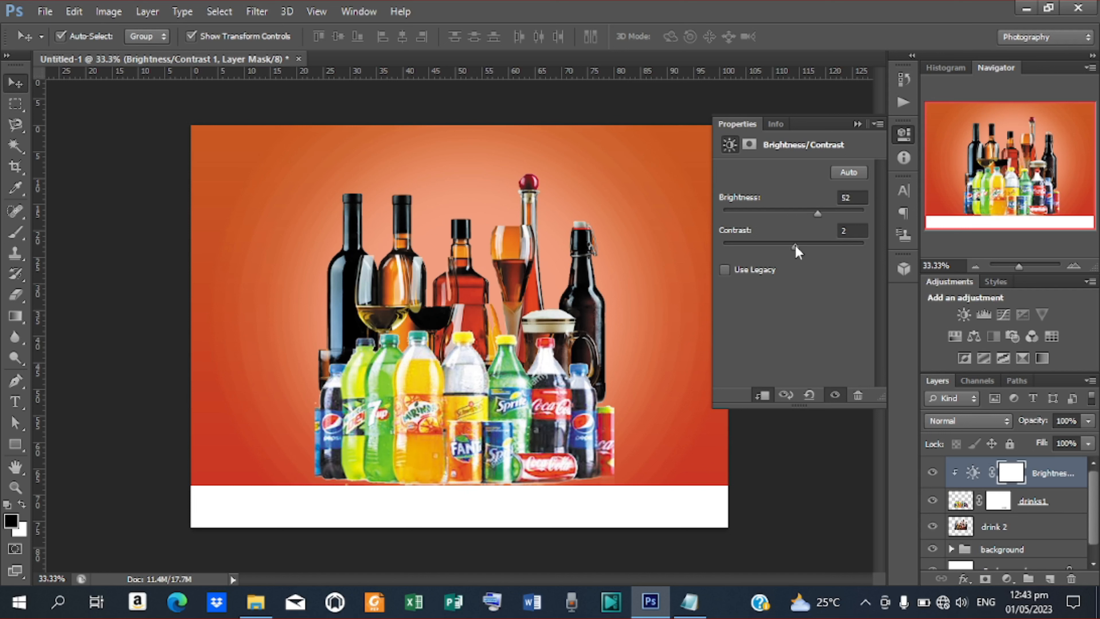
drag(795, 245, 809, 248)
click(857, 124)
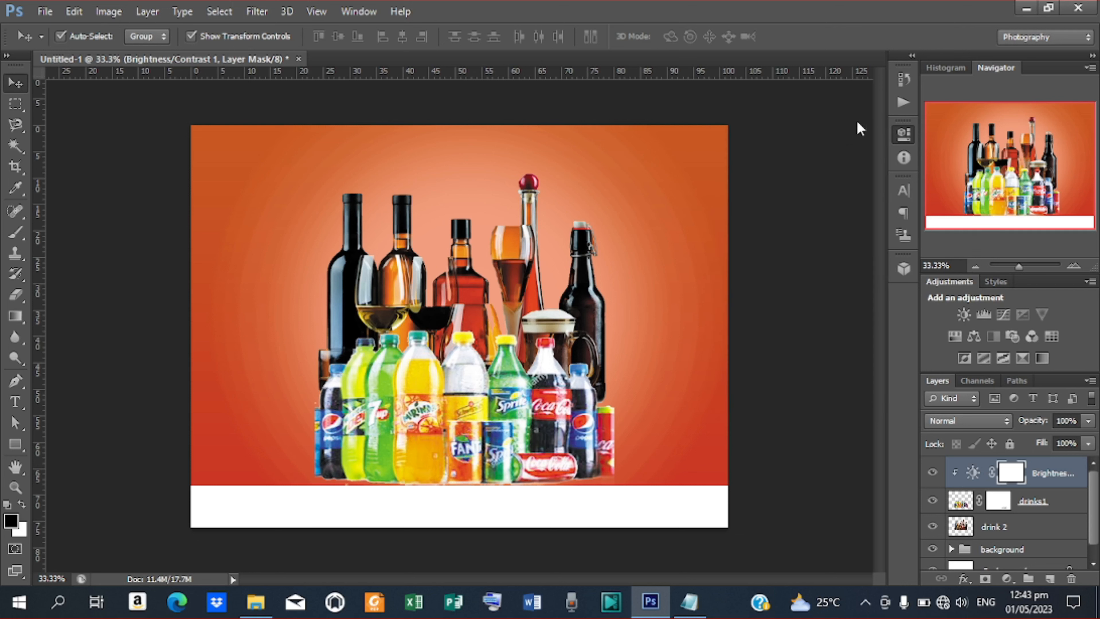
Add a Curves adjustment clipped to drinks1 and bend the CMYK curve at its middle to input 42, output 55
click(1007, 315)
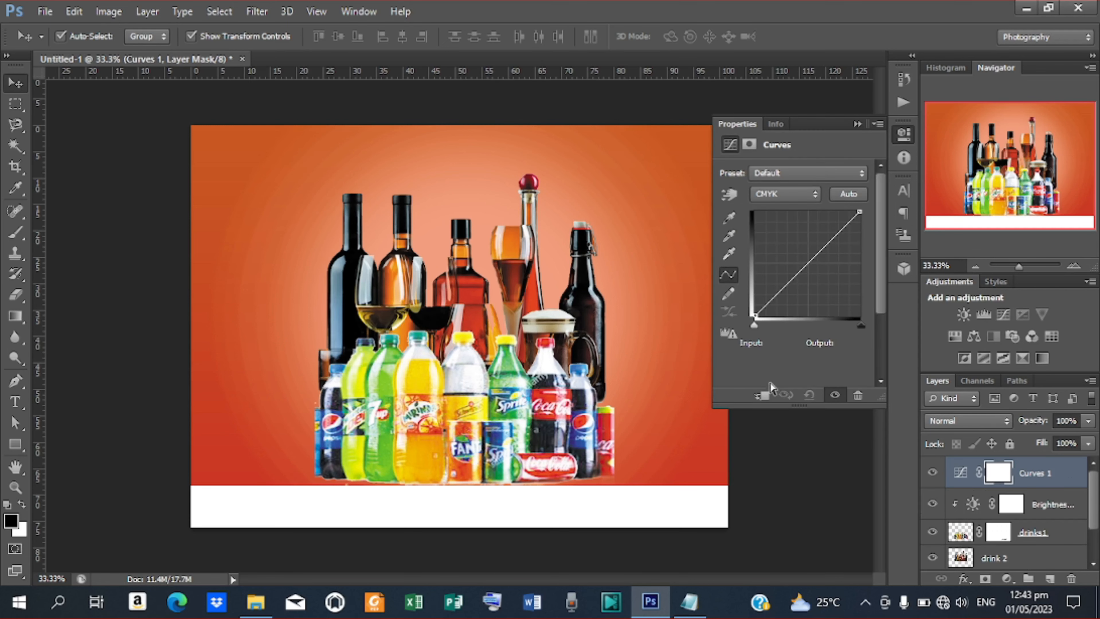
click(762, 395)
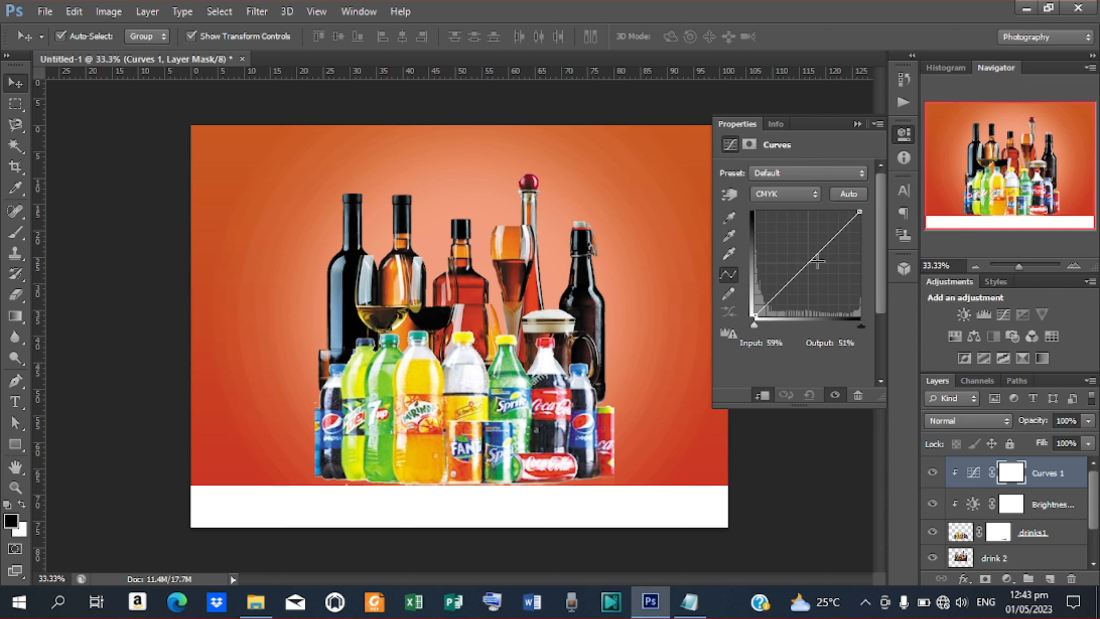
drag(810, 260, 800, 258)
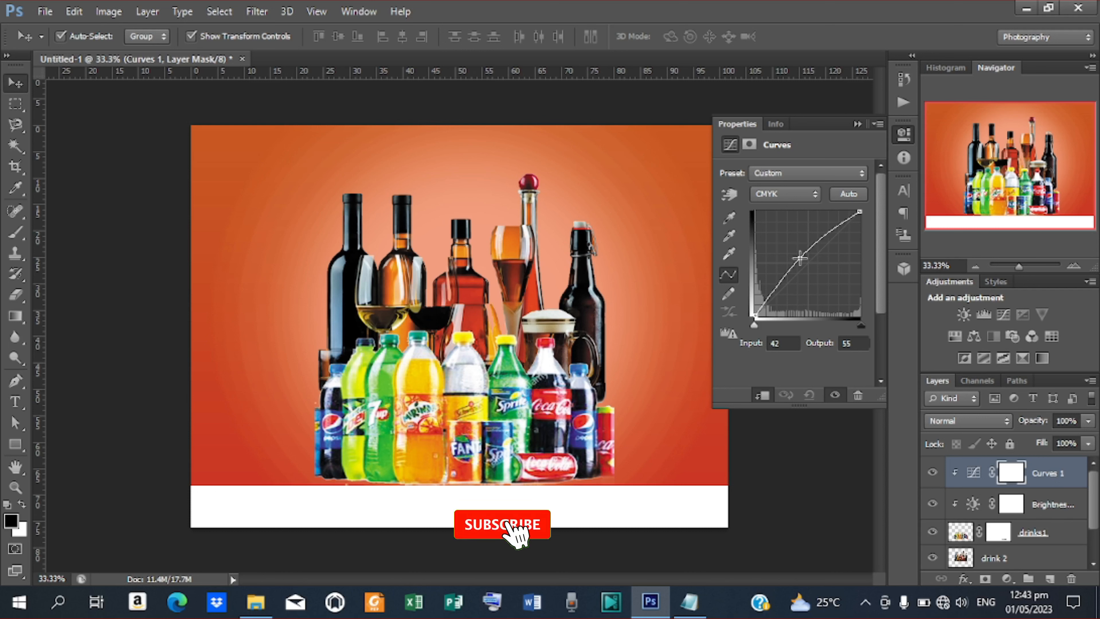
click(857, 124)
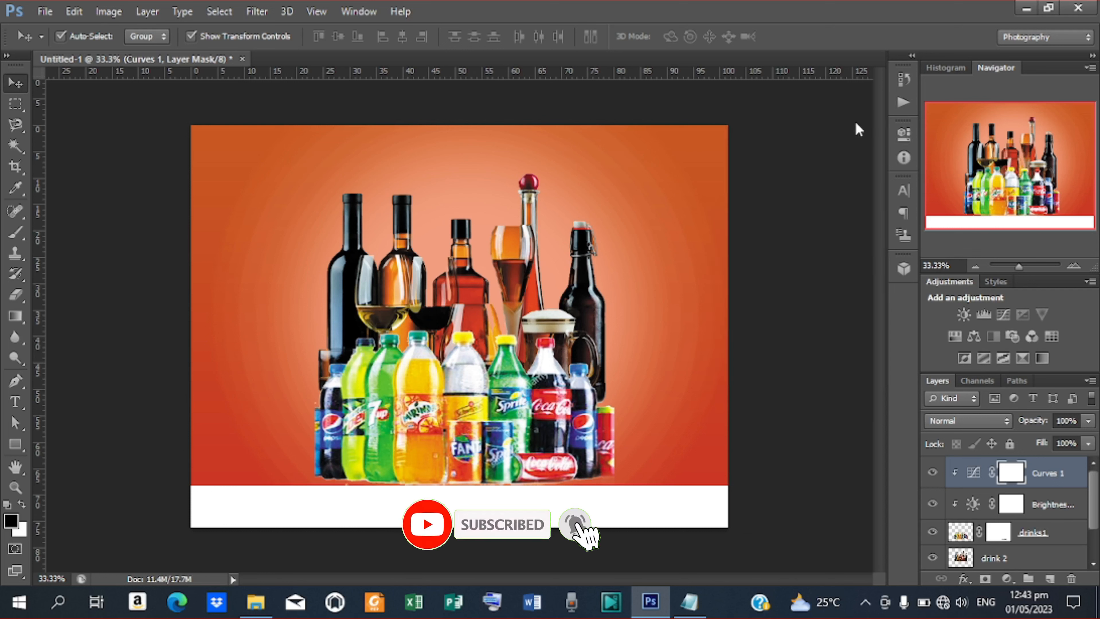
Fade the can at the right end of the soft drinks by painting black on the drinks1 mask with a 300 px brush
click(1005, 531)
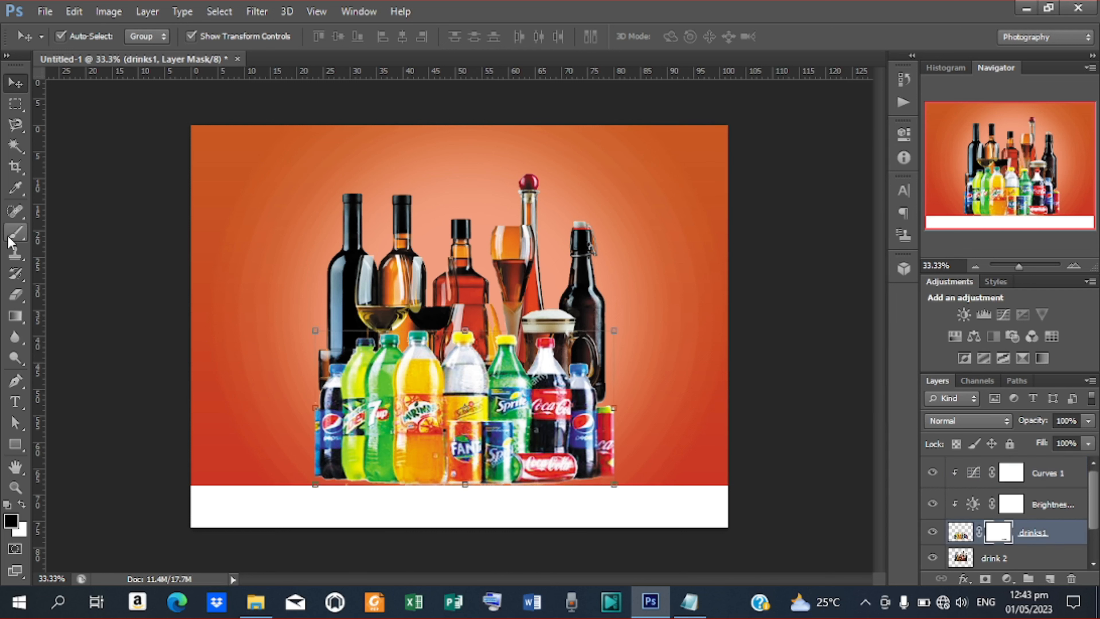
click(15, 232)
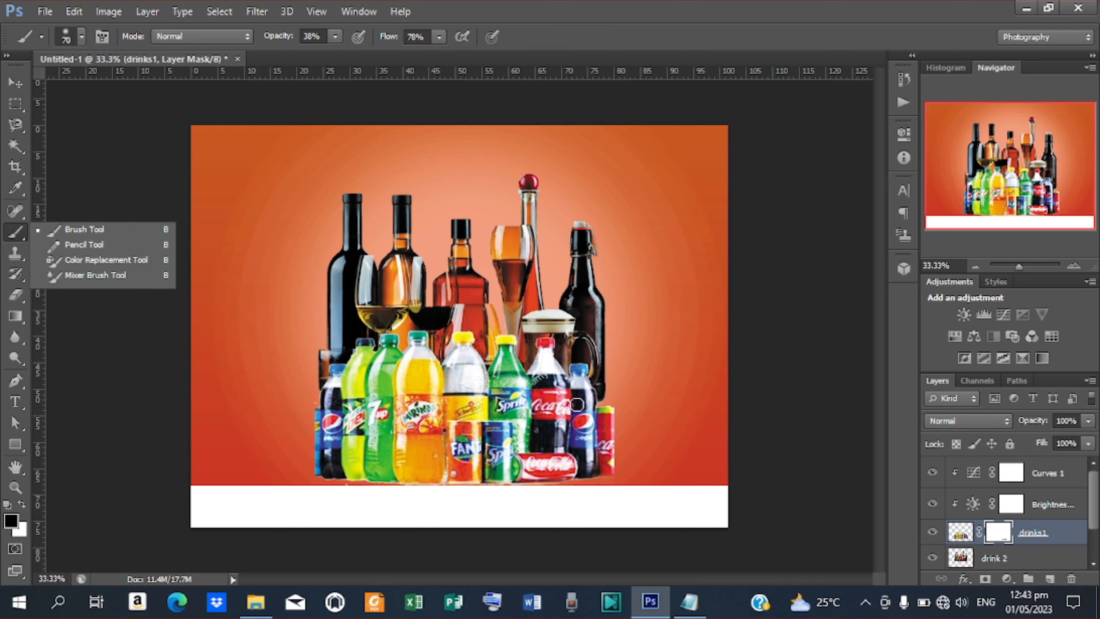
key(bracketright)
key(bracketright)
key(bracketright)
key(bracketright)
key(bracketright)
key(bracketright)
key(bracketright)
key(bracketright)
key(bracketright)
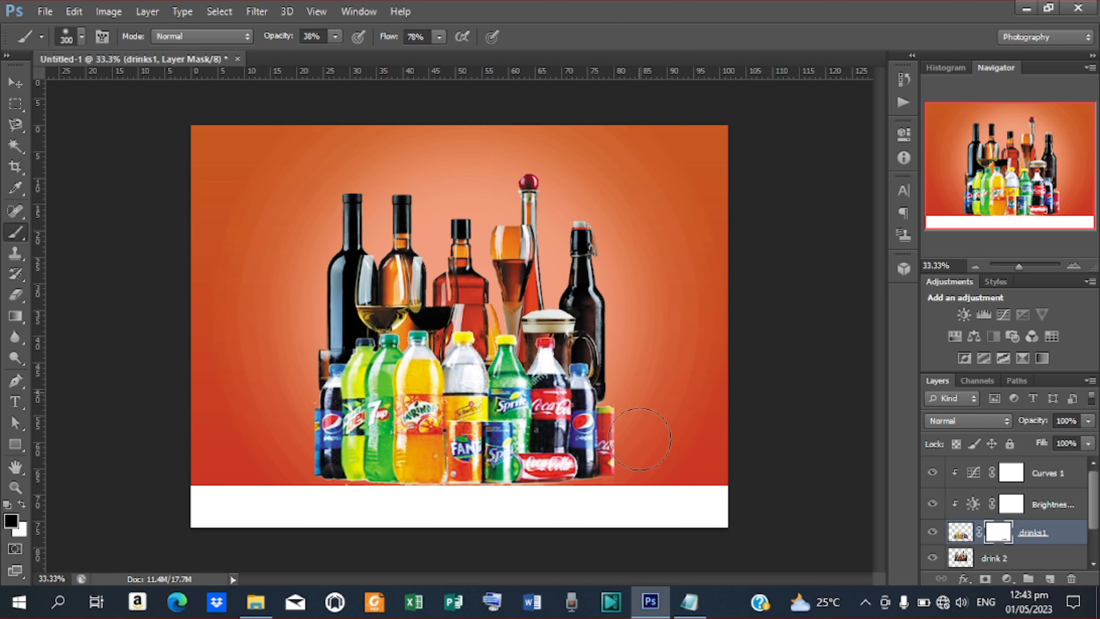
drag(628, 430, 630, 419)
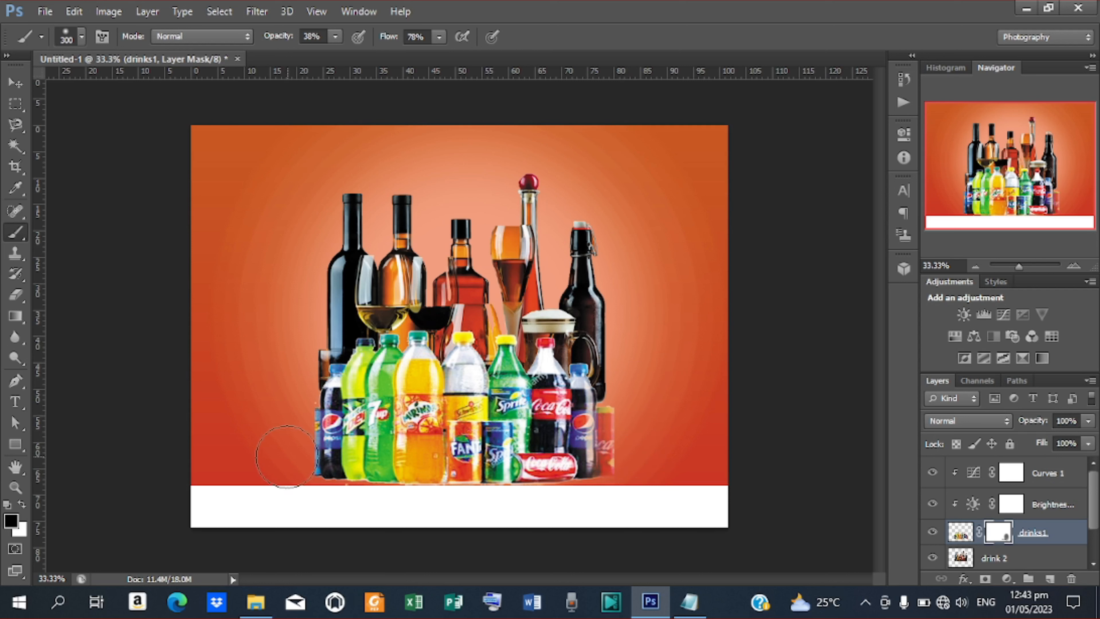
Restore the faded right-hand can by erasing over it on the drinks1 mask with the Eraser tool
click(15, 295)
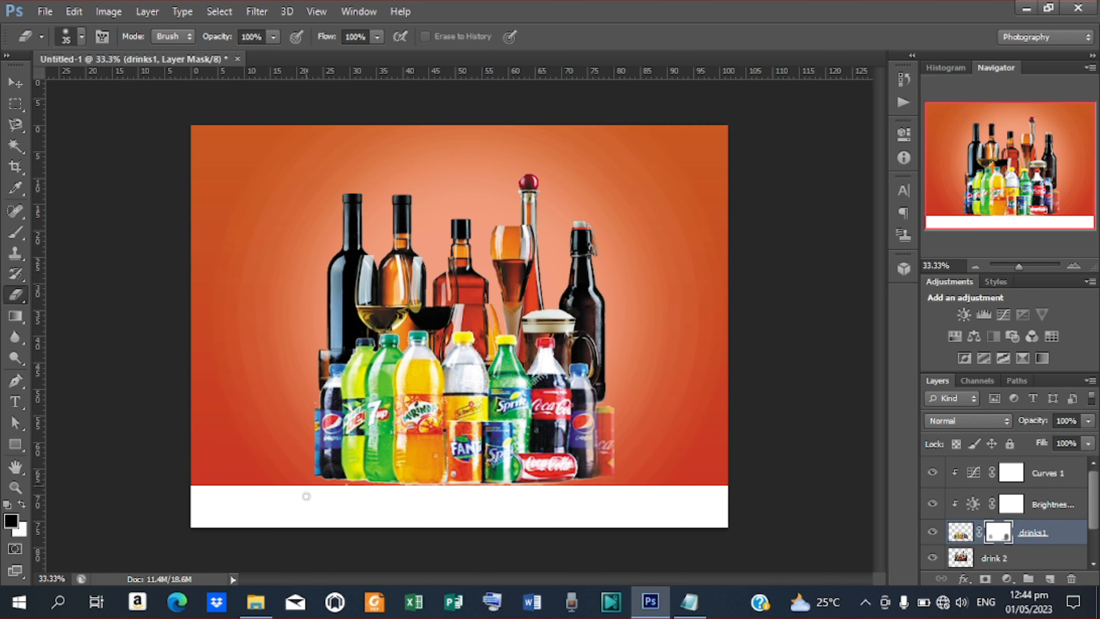
mouse_move(609, 408)
mouse_down()
mouse_move(613, 479)
mouse_move(608, 415)
mouse_move(608, 455)
mouse_up()
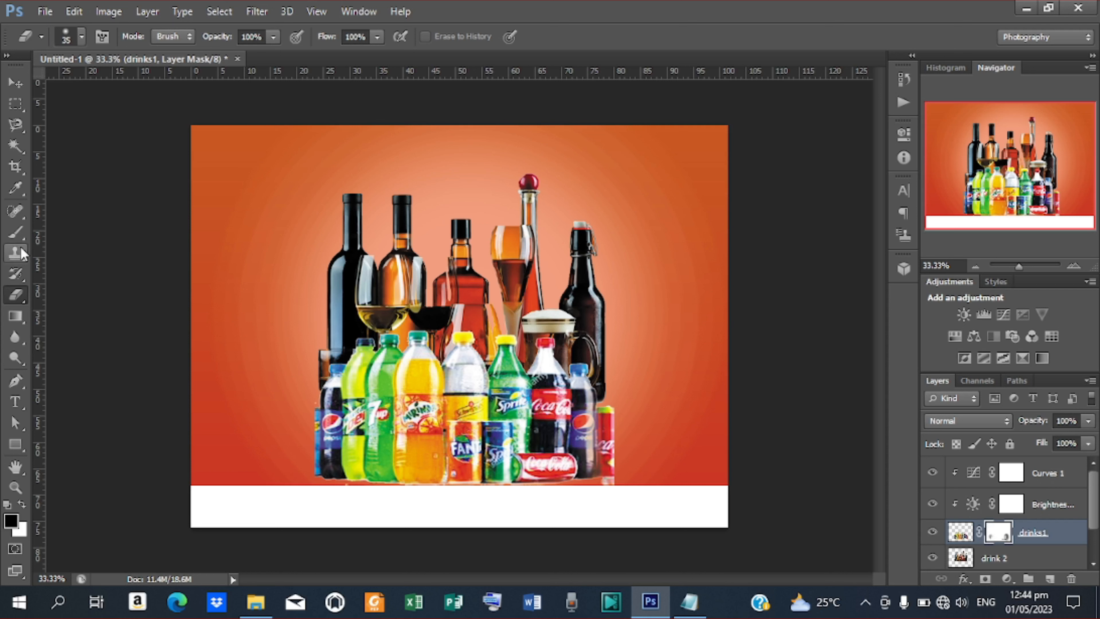
Mask out the outermost cans on both sides of drinks1 with a 300 px brush at 5% hardness, 100% opacity and 100% flow
click(15, 232)
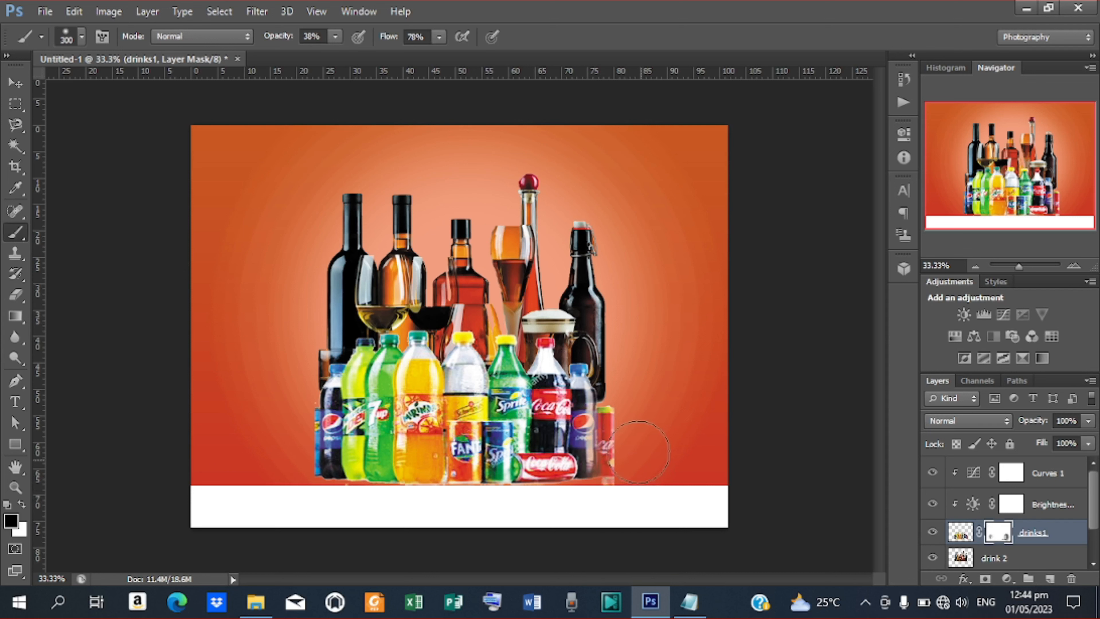
click(79, 40)
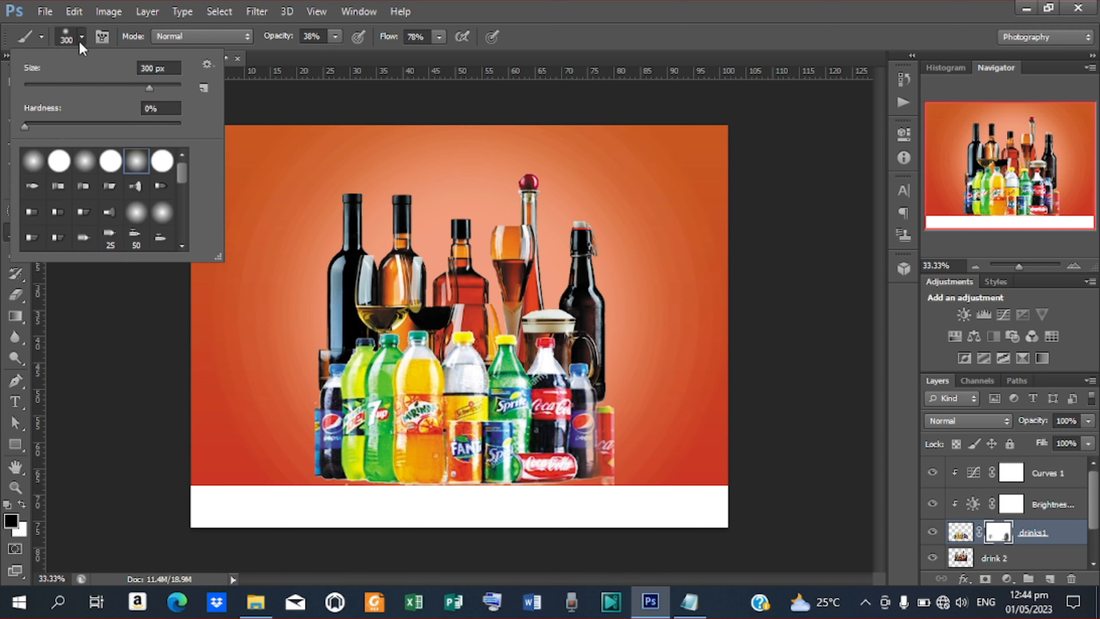
drag(26, 128, 33, 130)
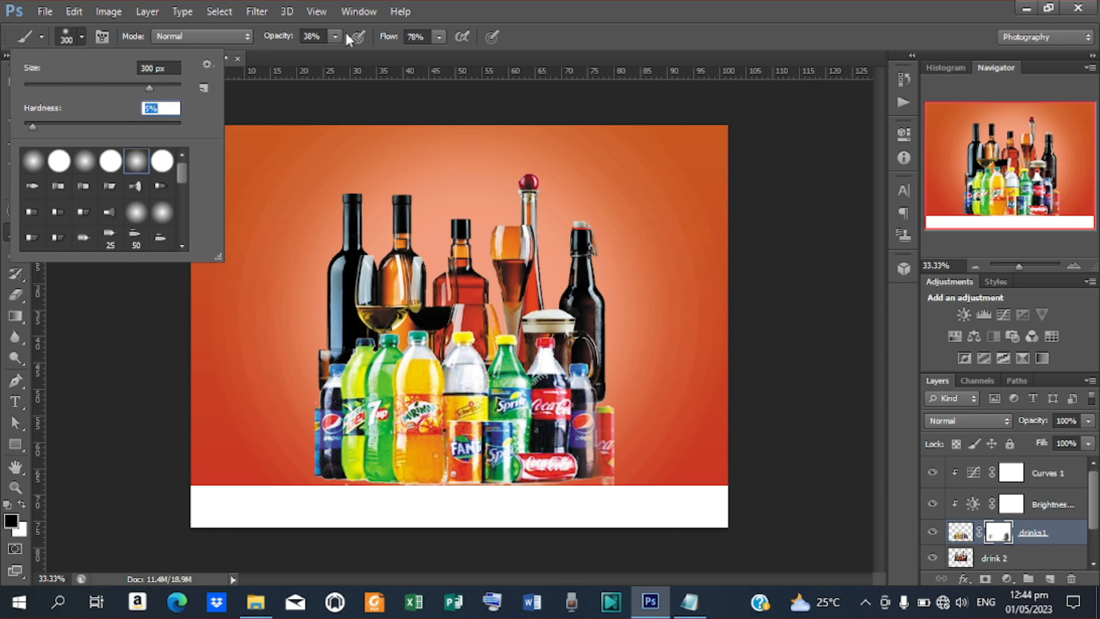
click(335, 36)
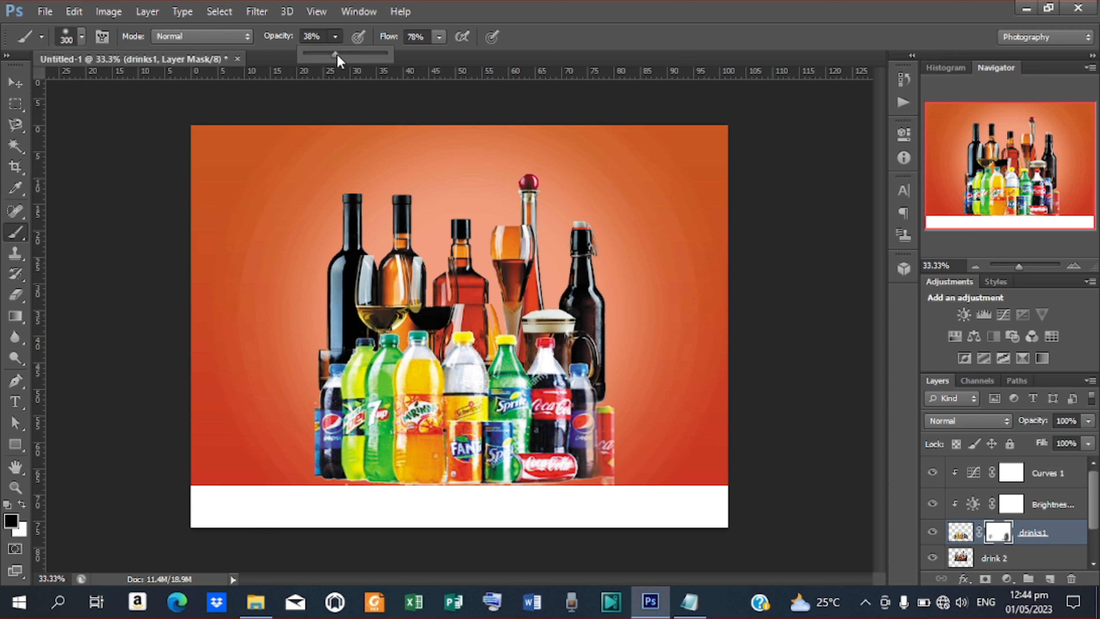
click(439, 39)
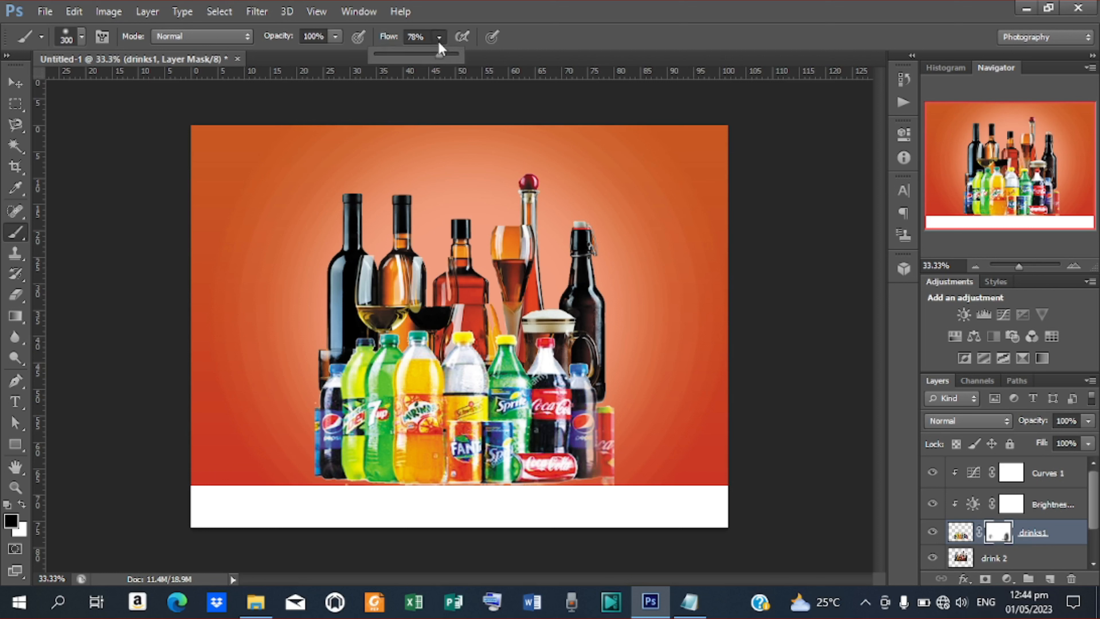
drag(440, 53, 491, 58)
click(638, 407)
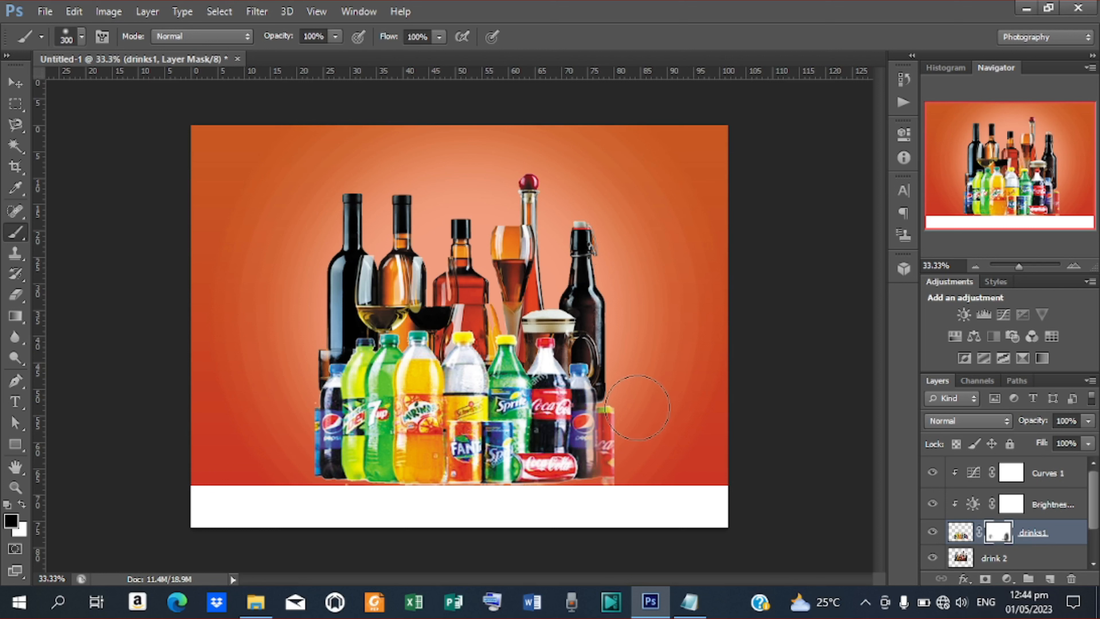
mouse_move(638, 440)
mouse_down()
mouse_move(636, 409)
mouse_move(646, 470)
mouse_move(643, 430)
mouse_up()
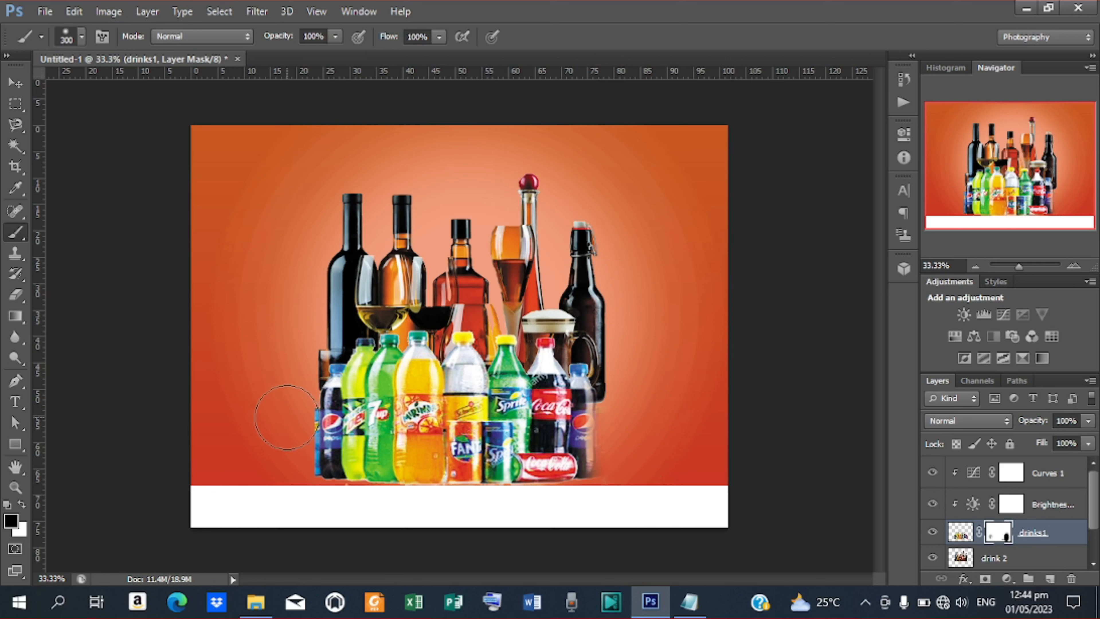
mouse_move(286, 416)
mouse_down()
mouse_move(287, 458)
mouse_move(290, 398)
mouse_move(282, 474)
mouse_up()
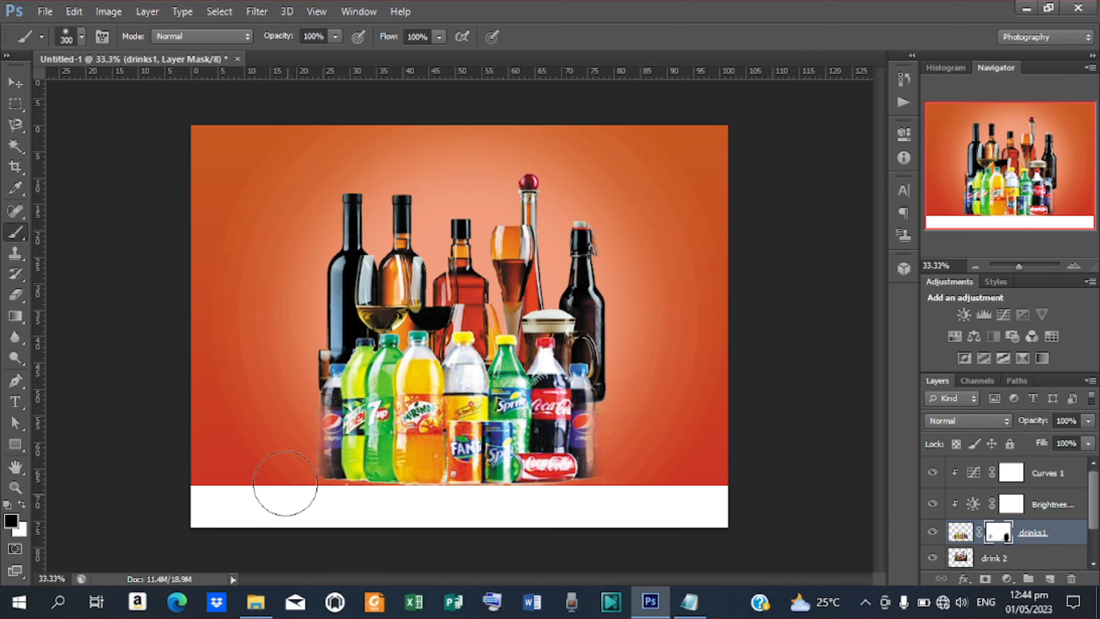
mouse_move(286, 460)
mouse_down()
mouse_move(285, 481)
mouse_move(283, 406)
mouse_up()
Select the drinks1 image instead of its mask and nudge the soft drinks slightly to the right
click(16, 83)
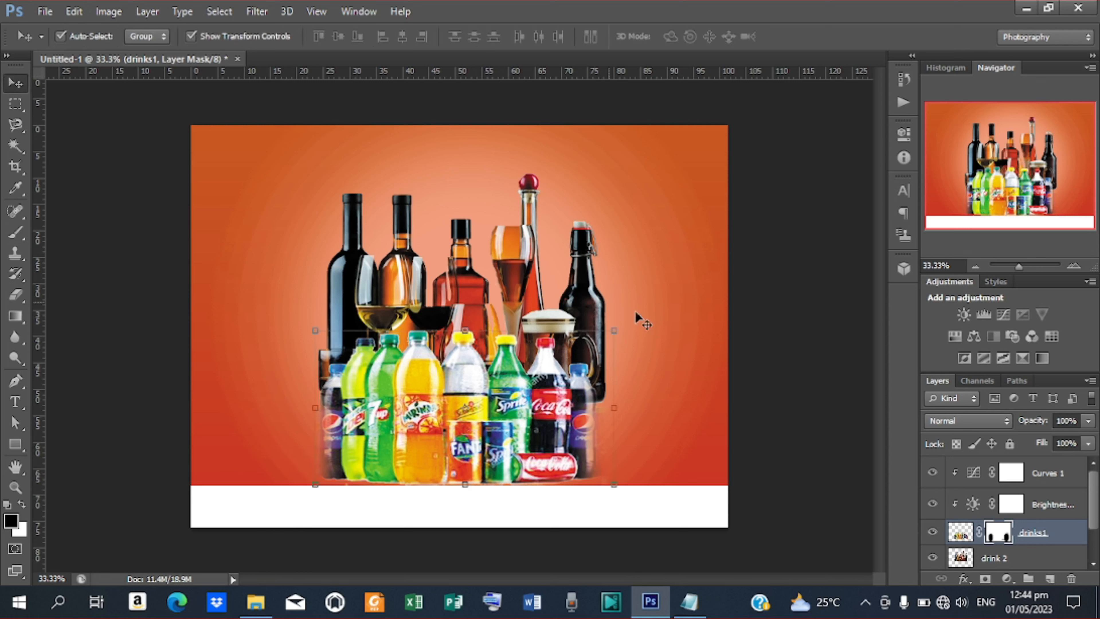
click(961, 532)
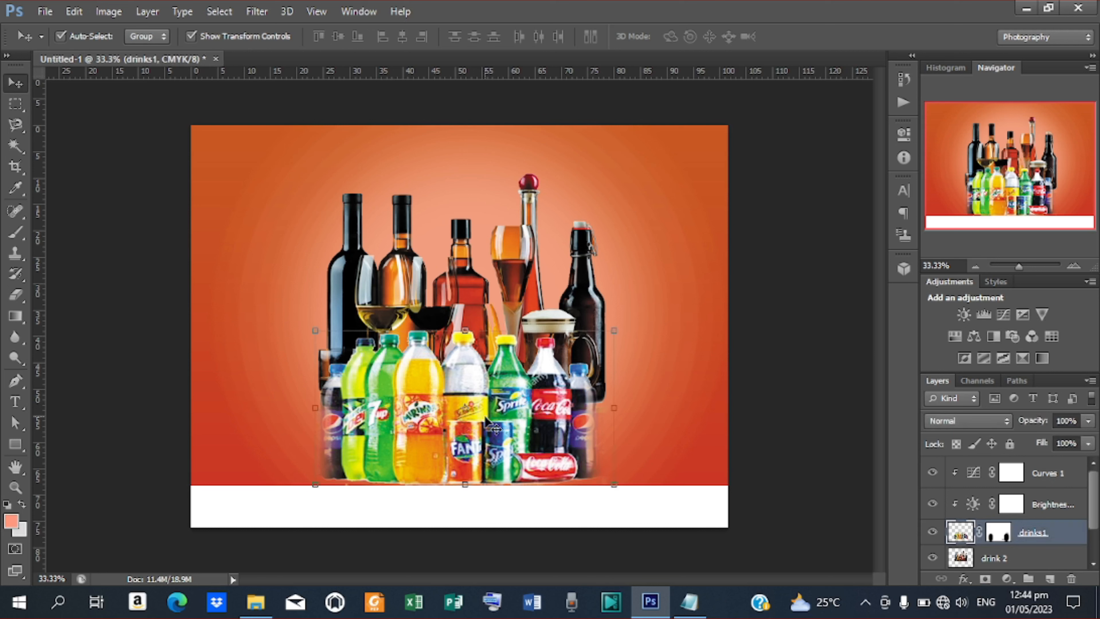
drag(486, 423, 487, 422)
key(Right)
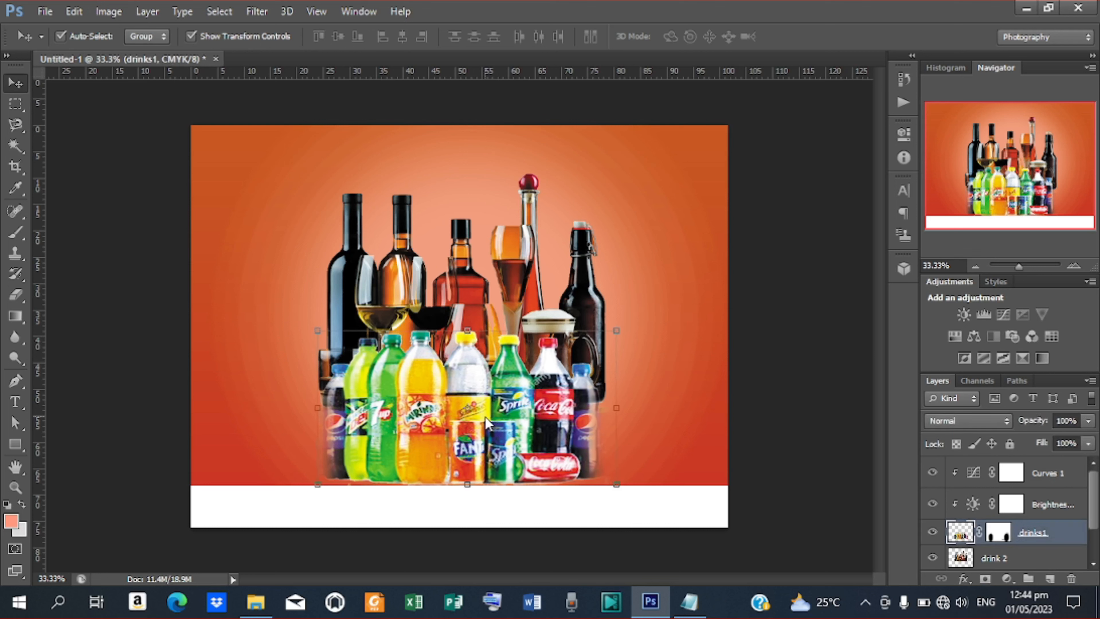
key(Left)
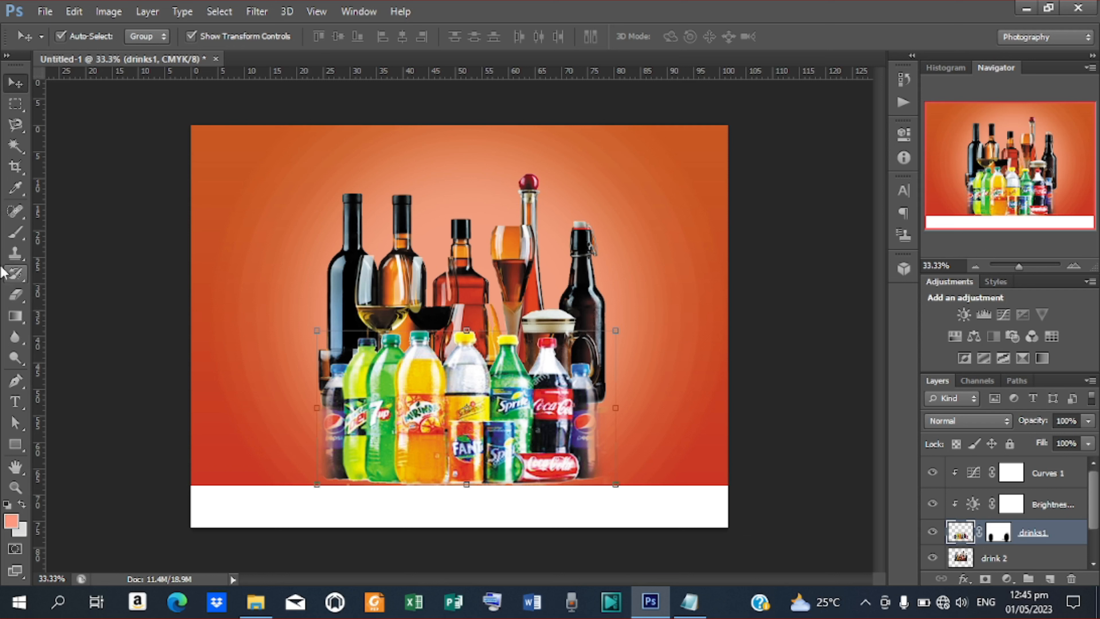
Draw a peach circle of about 411 px above the Curves 1 layer and place it left of the wine bottles
click(17, 446)
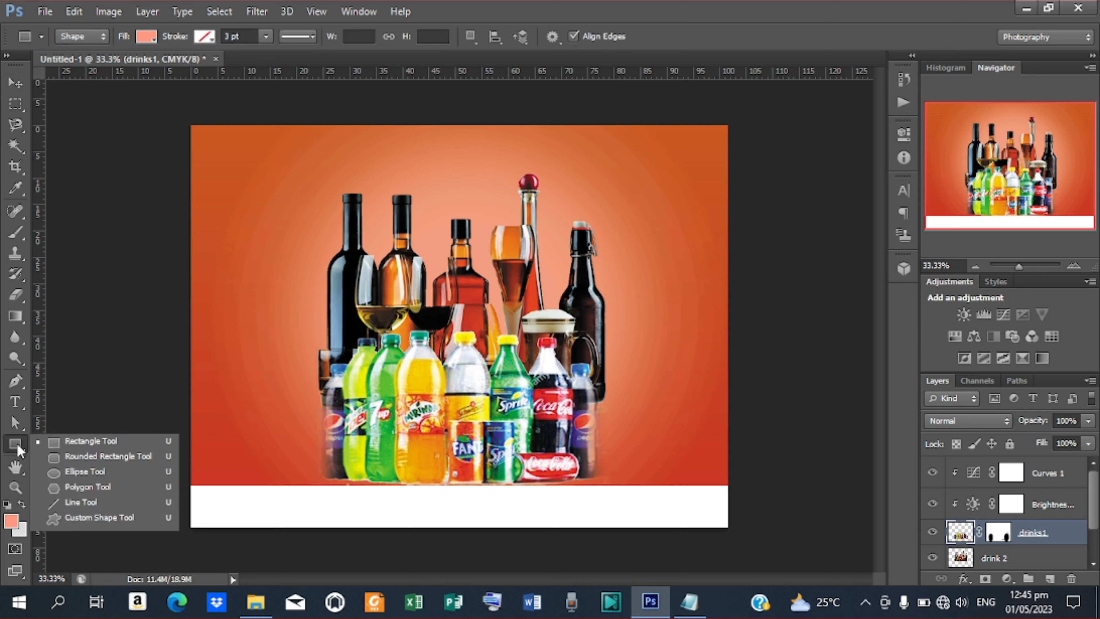
click(84, 471)
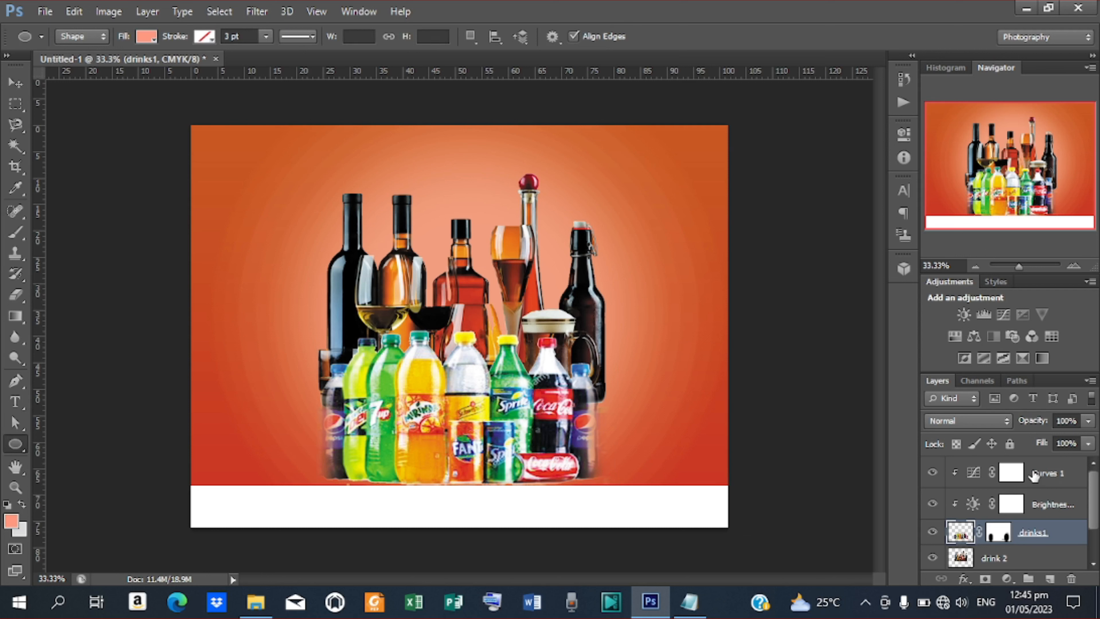
click(1035, 476)
click(14, 83)
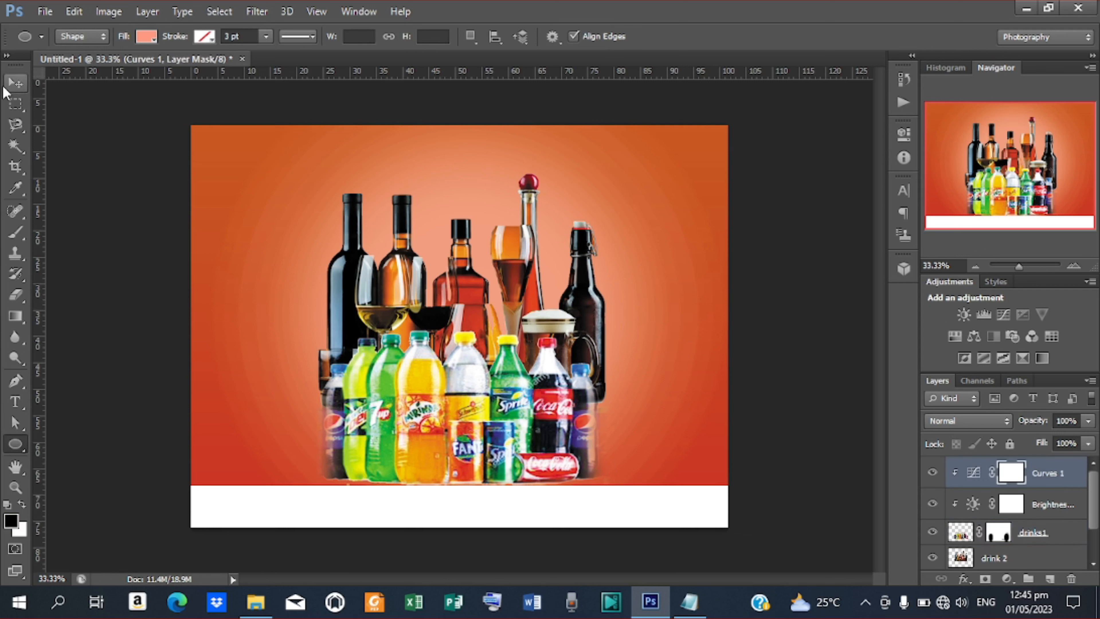
click(152, 249)
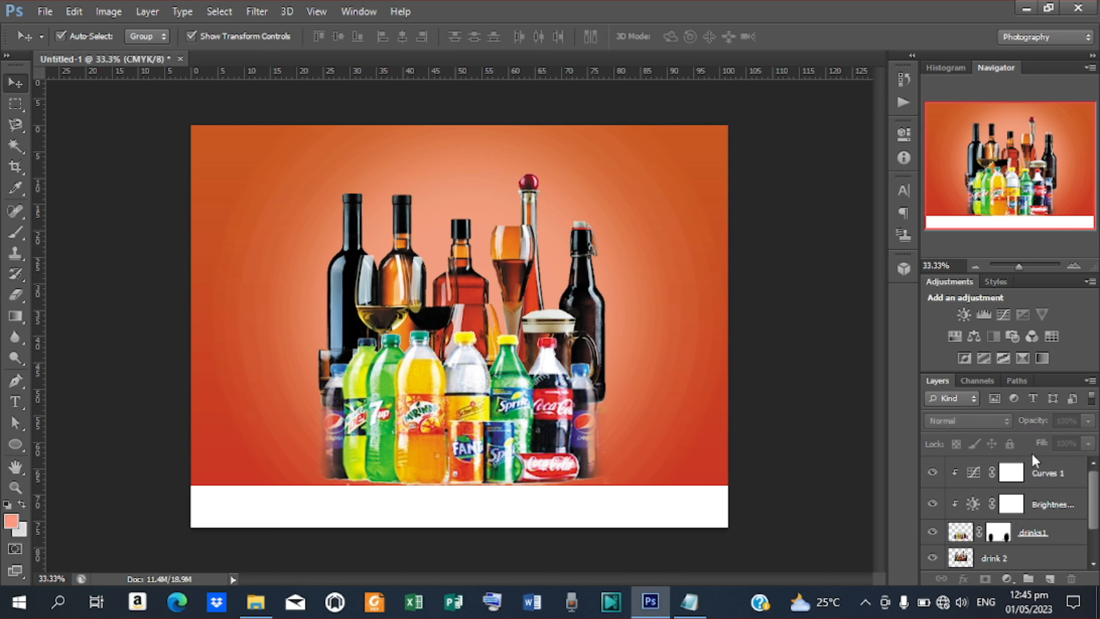
click(10, 451)
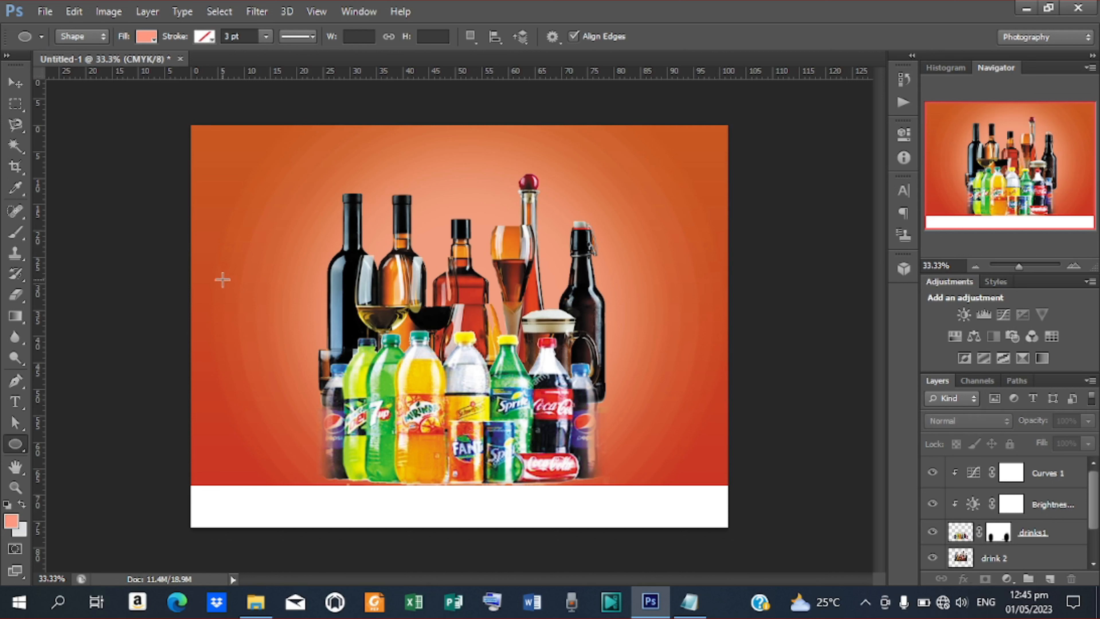
drag(222, 280, 348, 389)
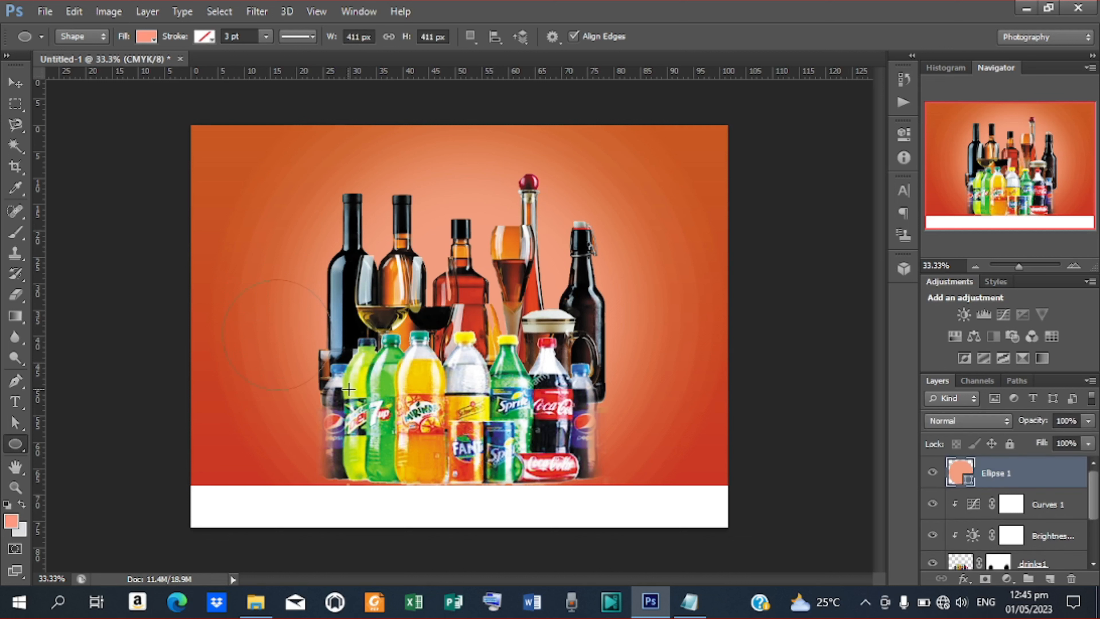
click(15, 83)
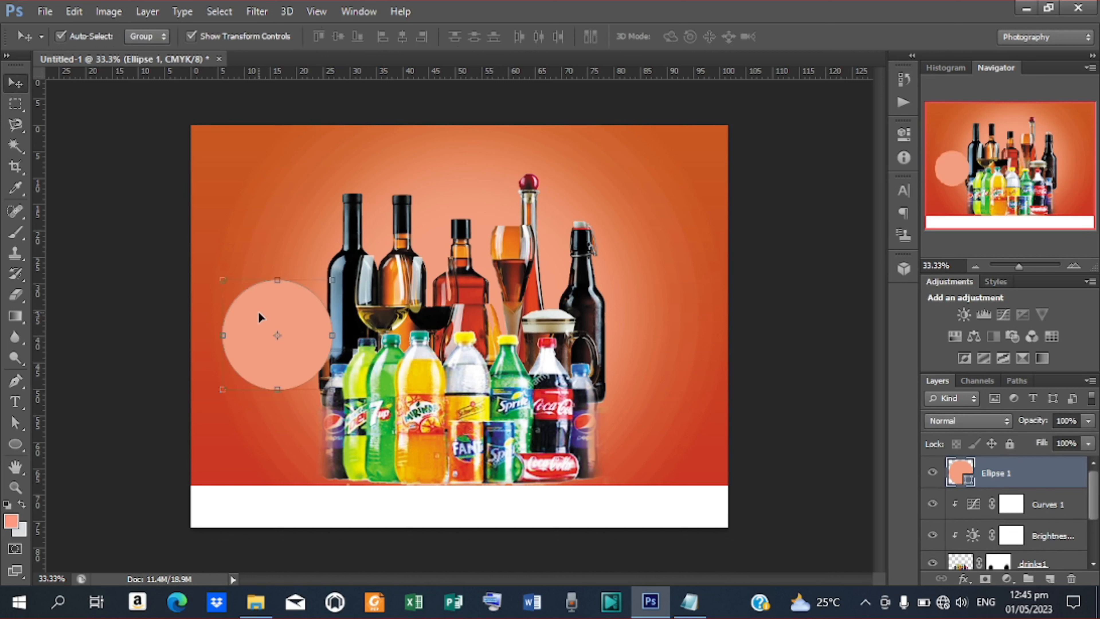
drag(310, 308, 294, 267)
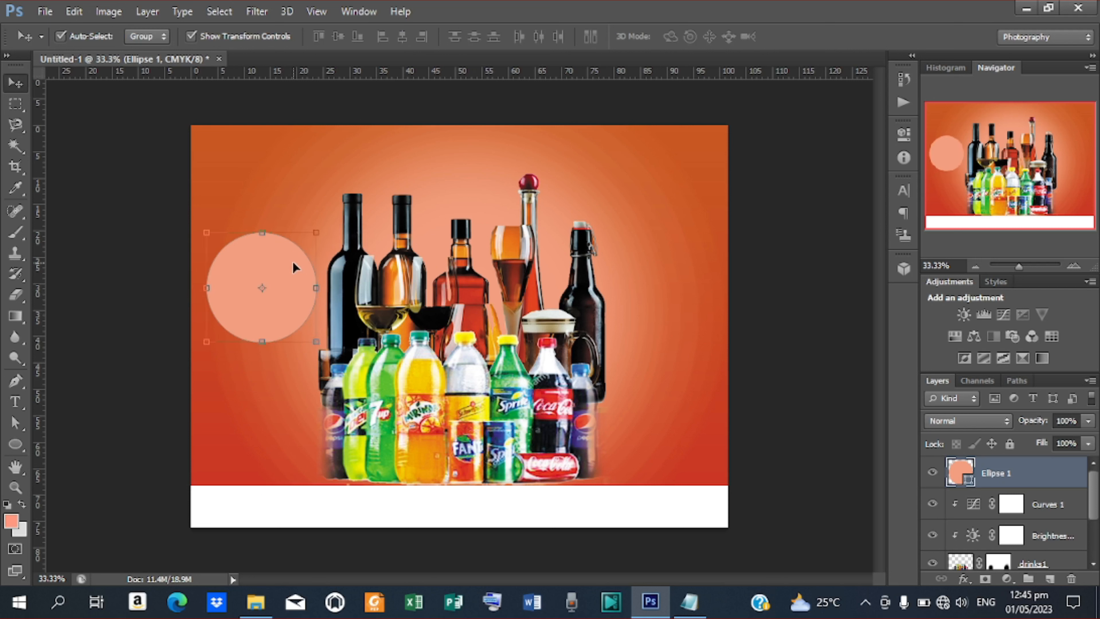
Duplicate the circle twice and stack the overlapping copies vertically beneath the original
key(ctrl+j)
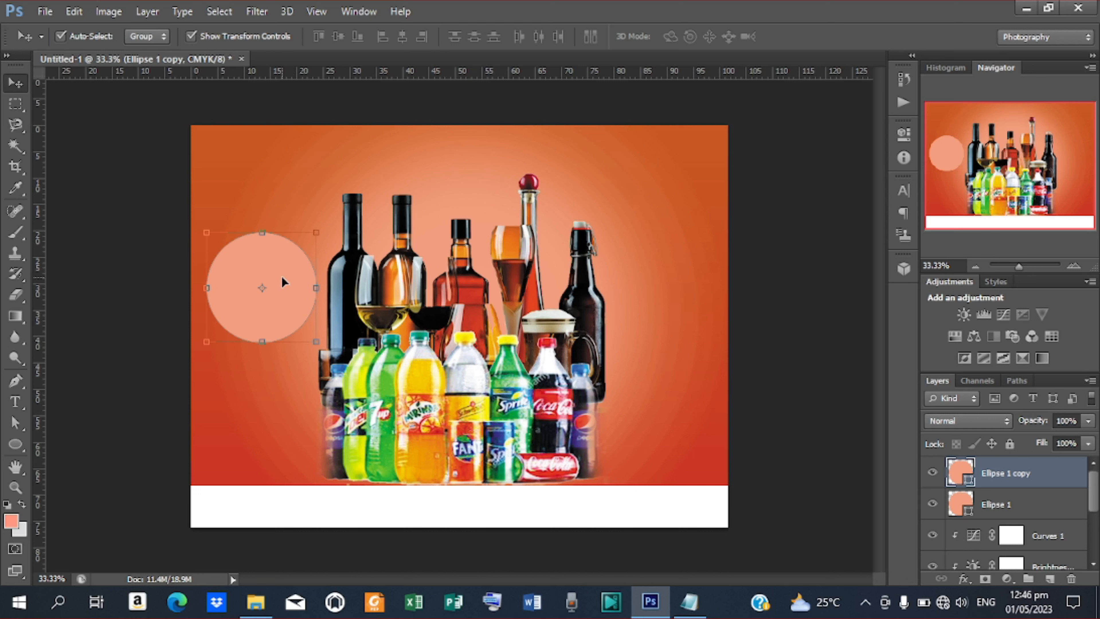
drag(281, 278, 282, 430)
key(ctrl+j)
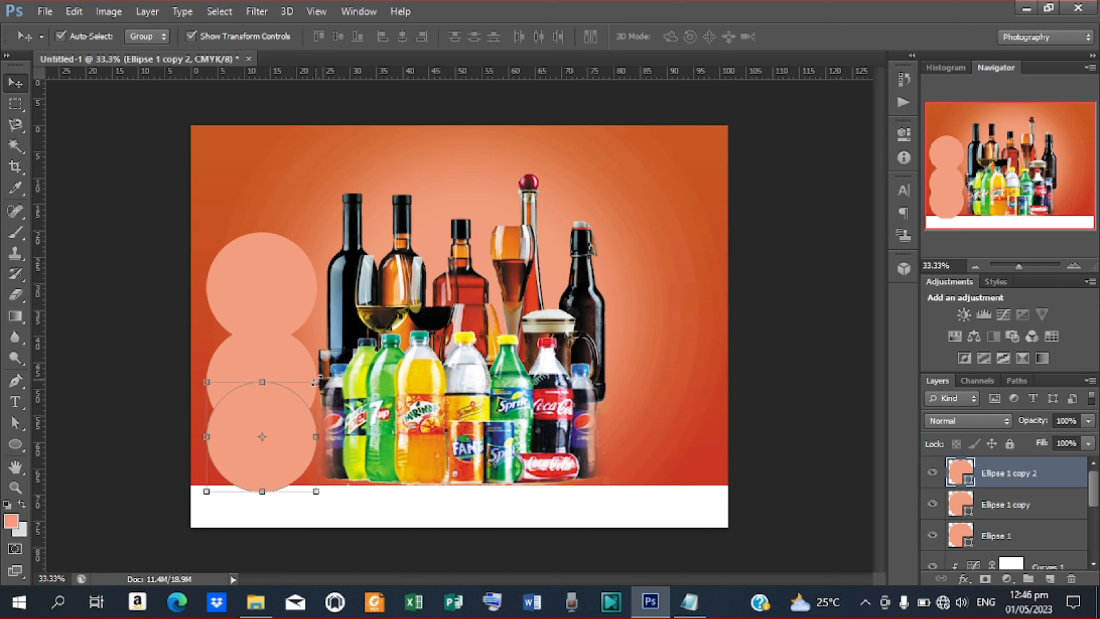
Scale the lowest circle to about 75% around its centre and nudge it down to the upper edge of the white footer bar
drag(315, 380, 303, 393)
key(Down)
key(Down)
key(Down)
key(Down)
key(Down)
key(Down)
key(Down)
key(Down)
key(Down)
key(Down)
key(Down)
key(Down)
key(Down)
key(Down)
key(Down)
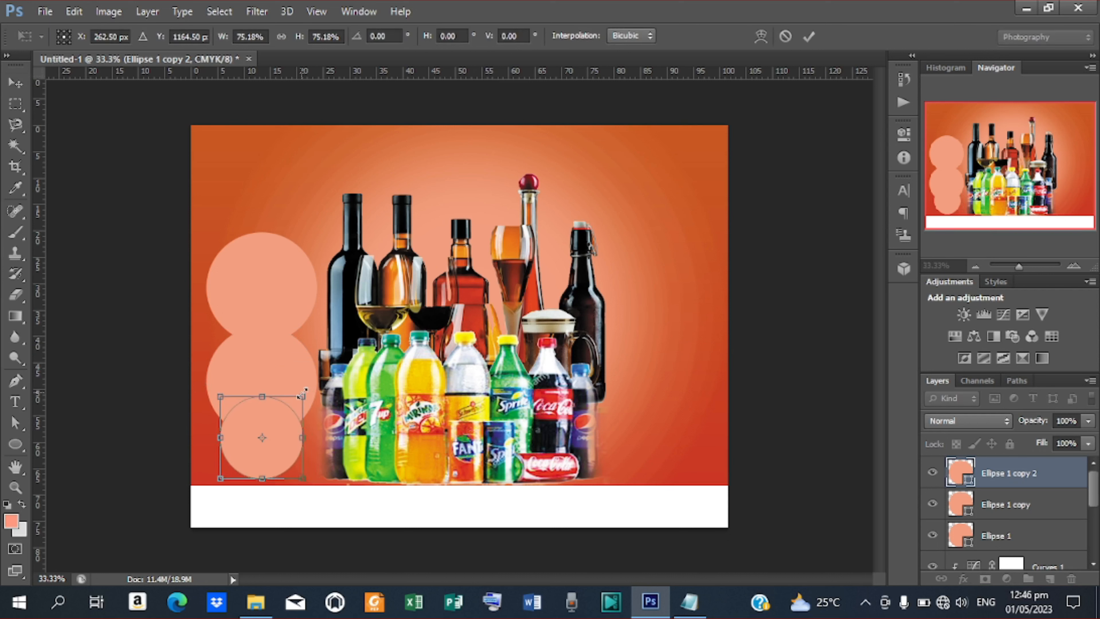
key(Down)
key(Down)
key(Down)
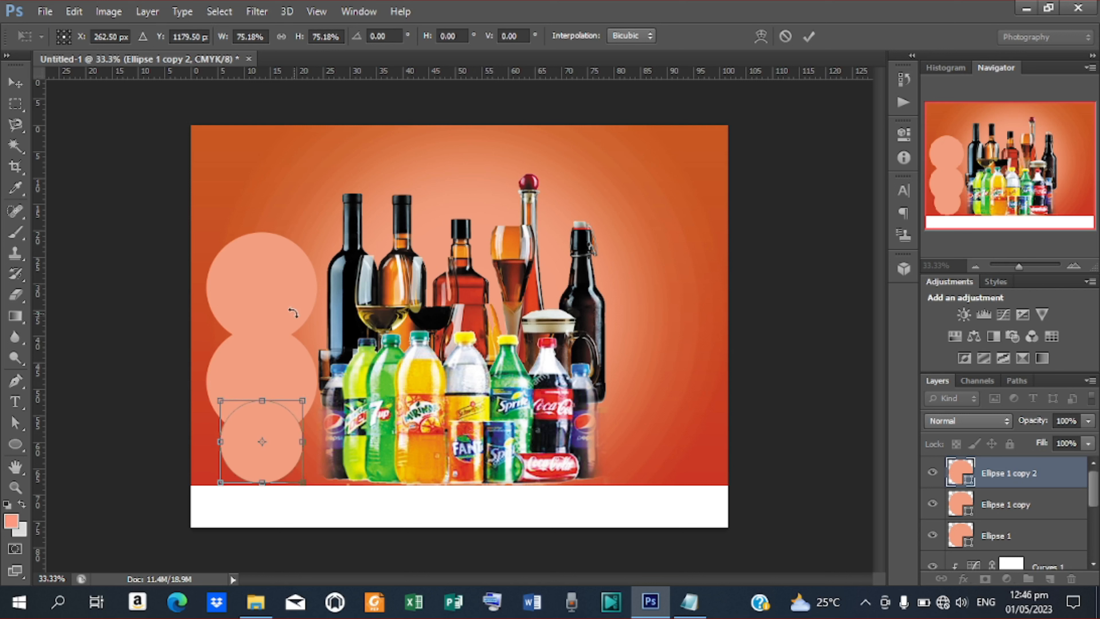
click(809, 36)
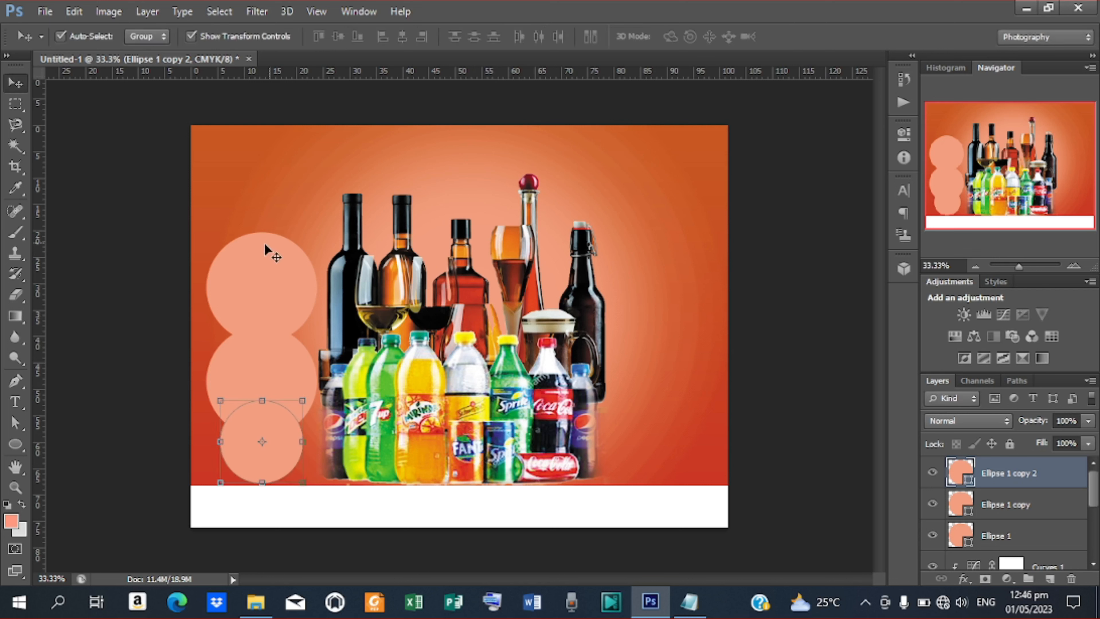
Scale the uppermost circle to about 72%, keeping it centred above the middle circle and touching its upper part
click(265, 270)
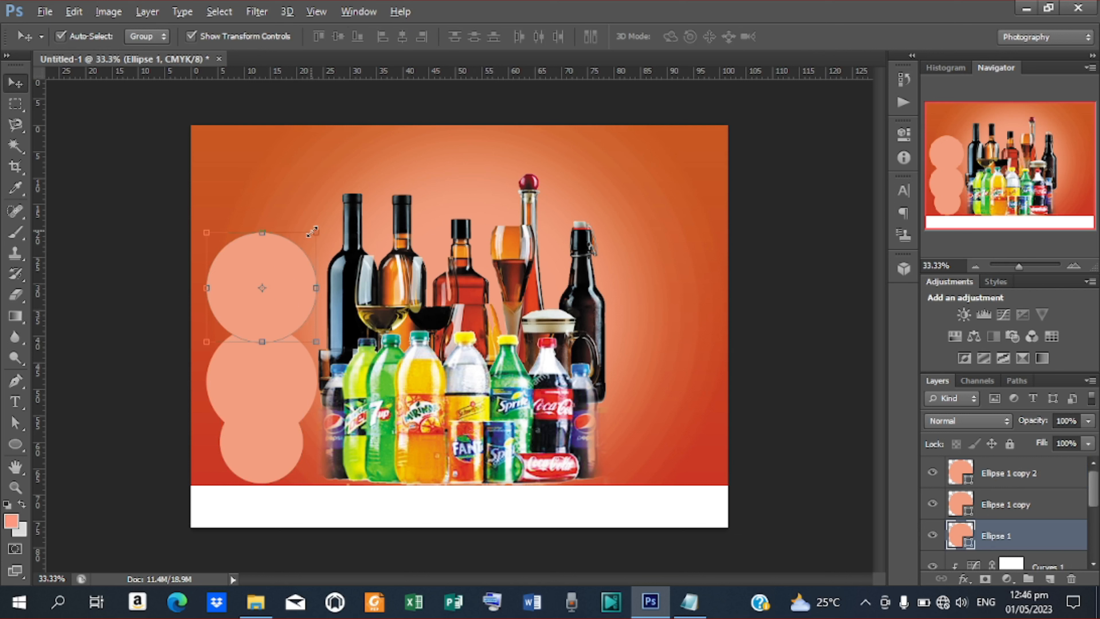
drag(312, 231, 283, 287)
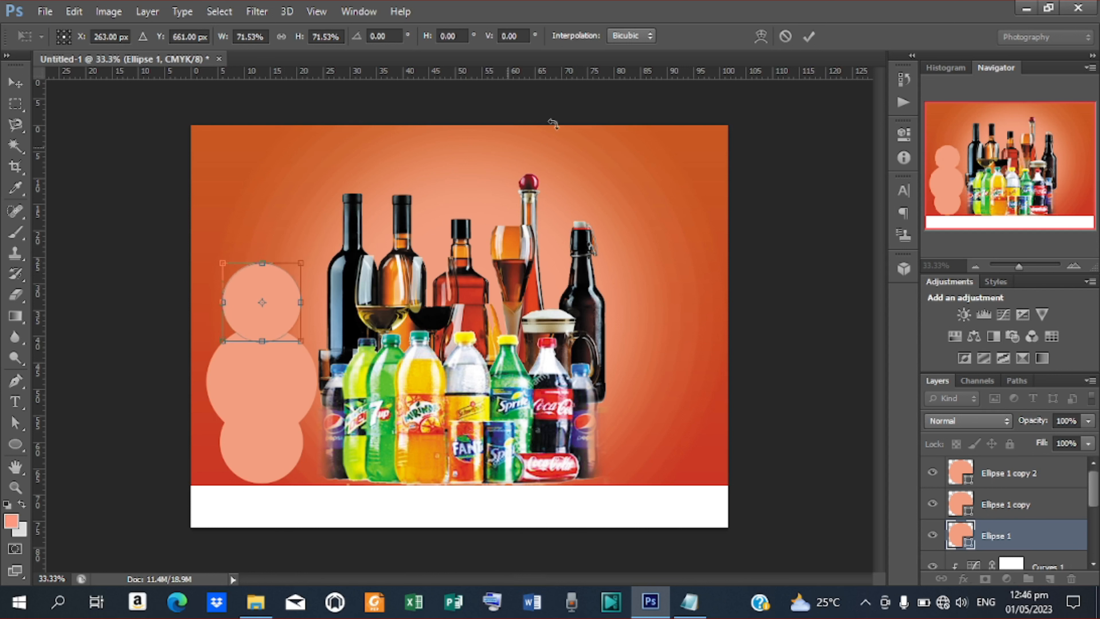
click(809, 36)
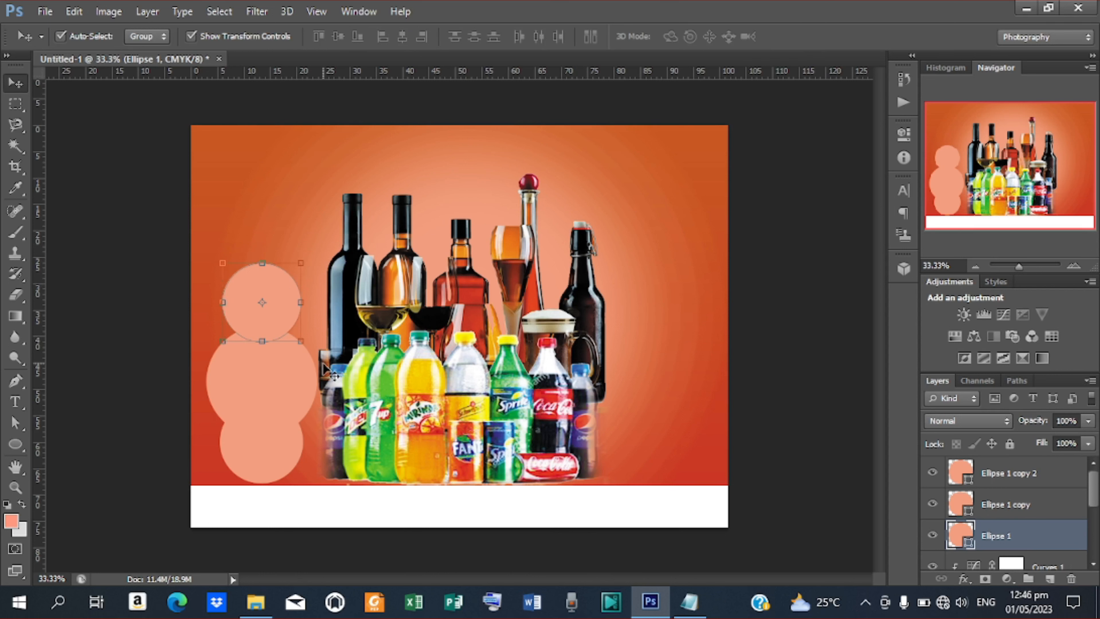
Place the pig1 image at its default size and move its layer above Ellipse 1 copy 2
click(45, 11)
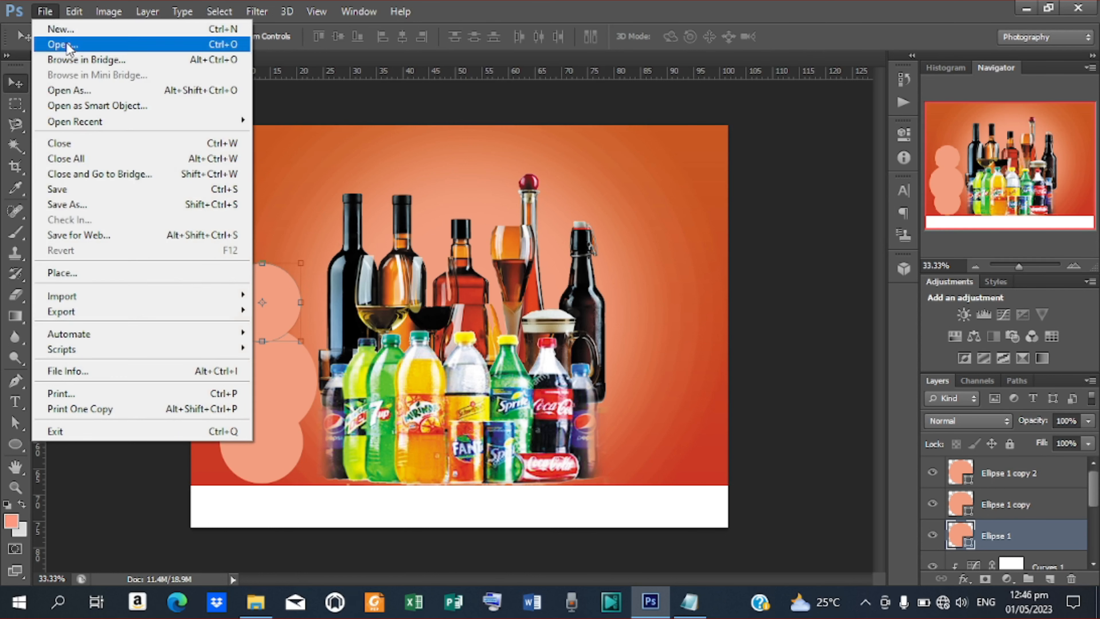
click(89, 274)
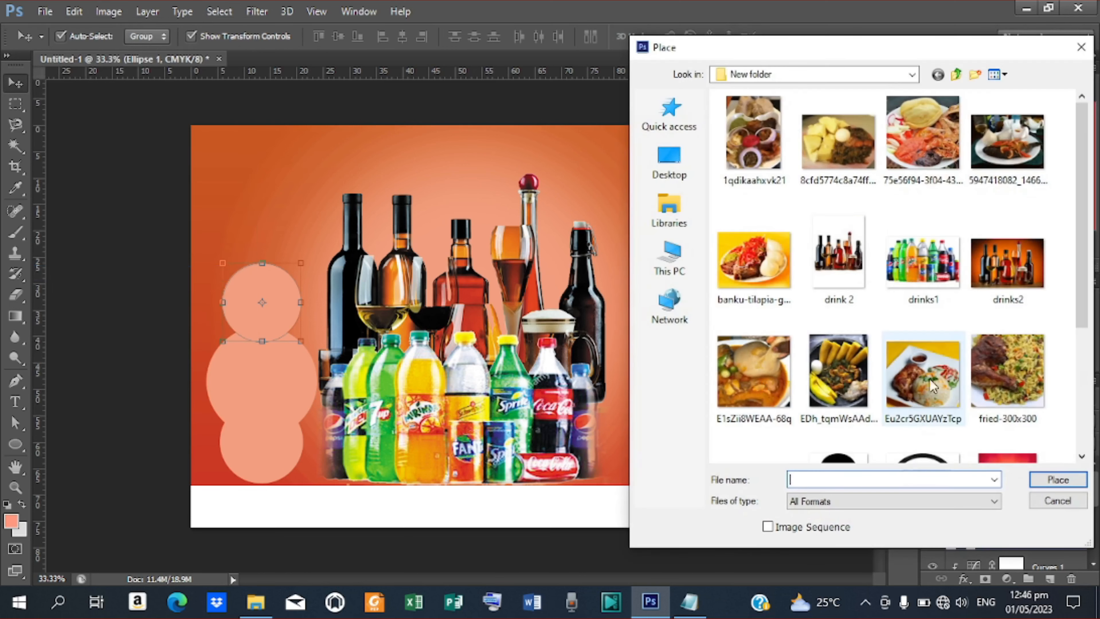
scroll(953, 277, down, 4)
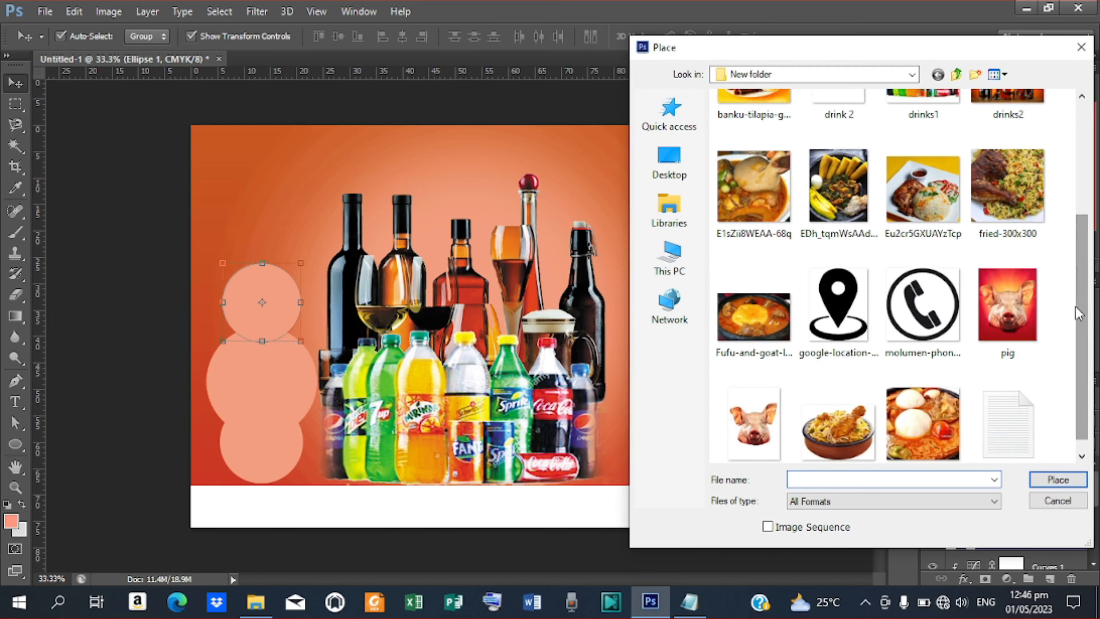
click(758, 424)
click(1061, 482)
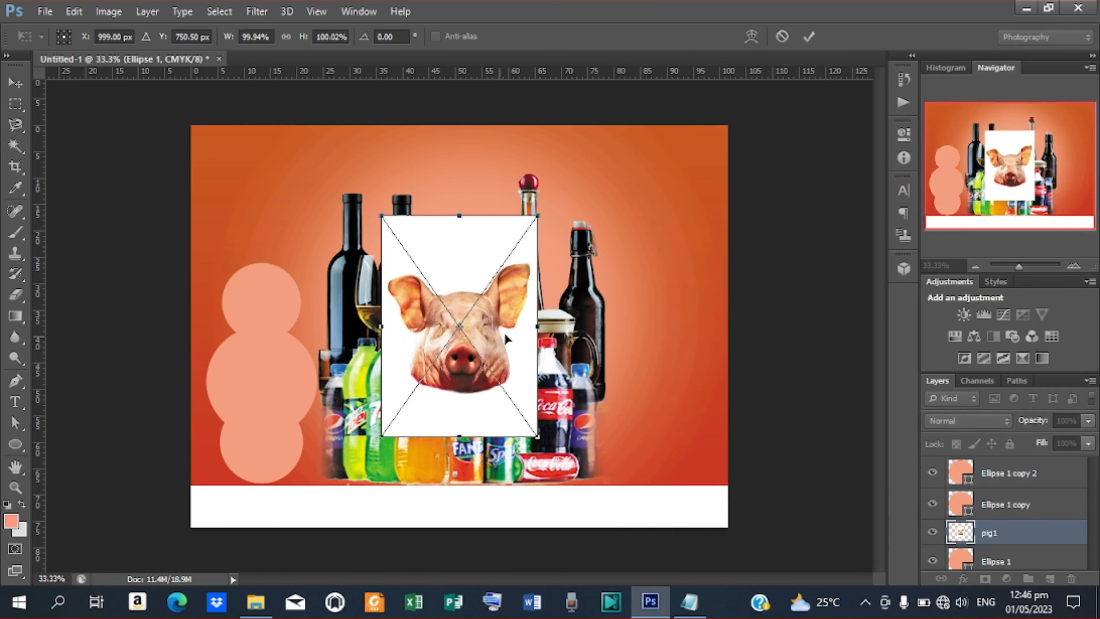
click(809, 37)
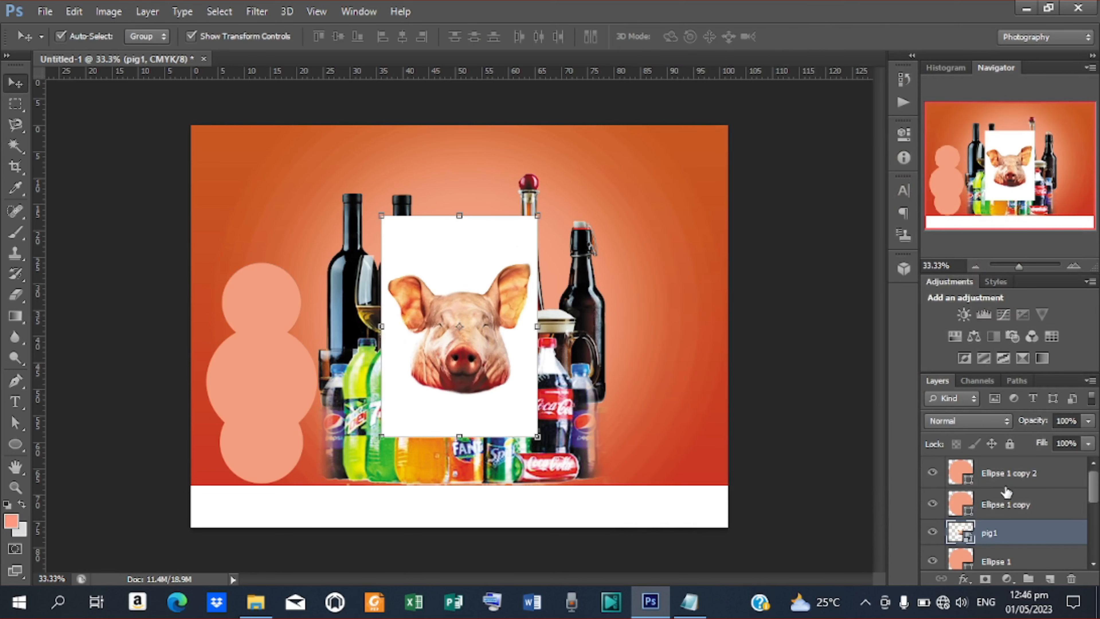
drag(994, 535, 998, 457)
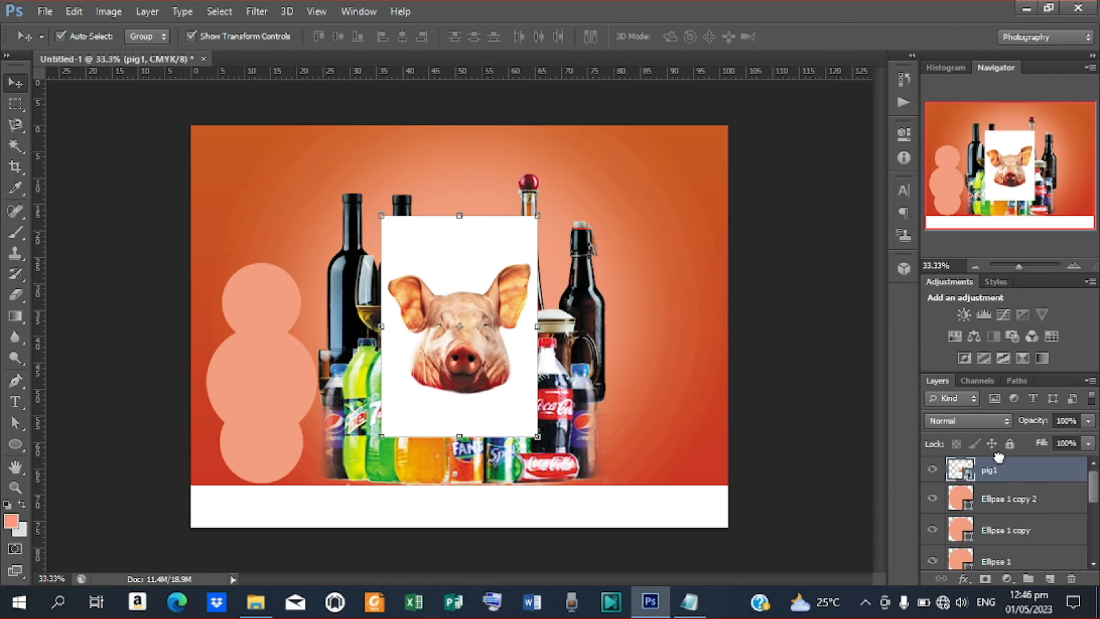
Rasterize the pig1 layer and delete its white background with a Magic Wand selection, then clear the selection
right_click(997, 471)
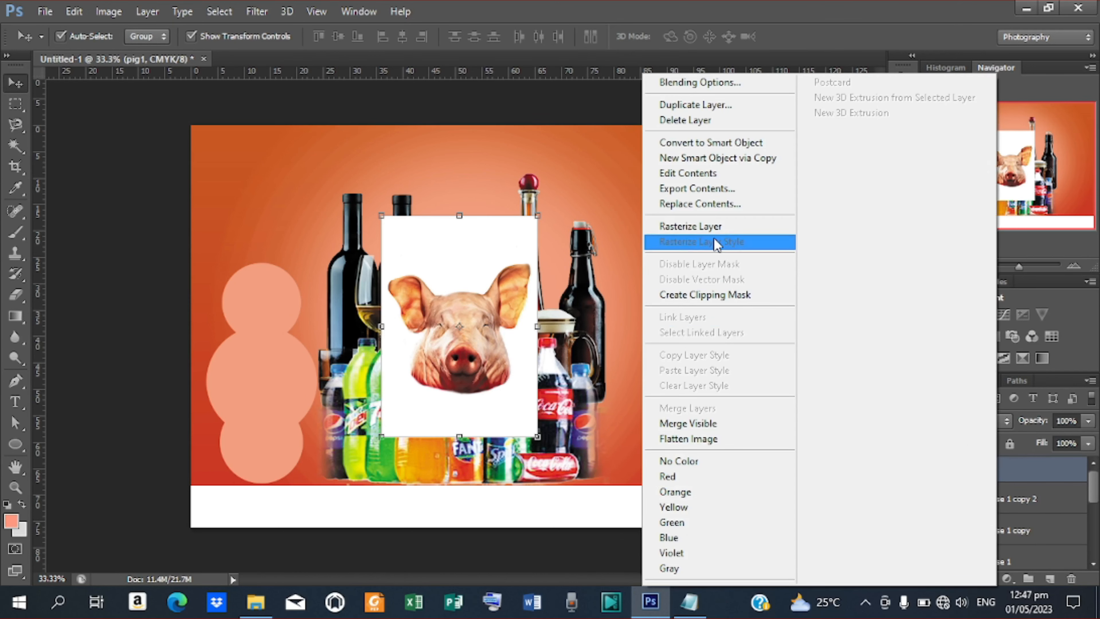
click(710, 227)
click(15, 146)
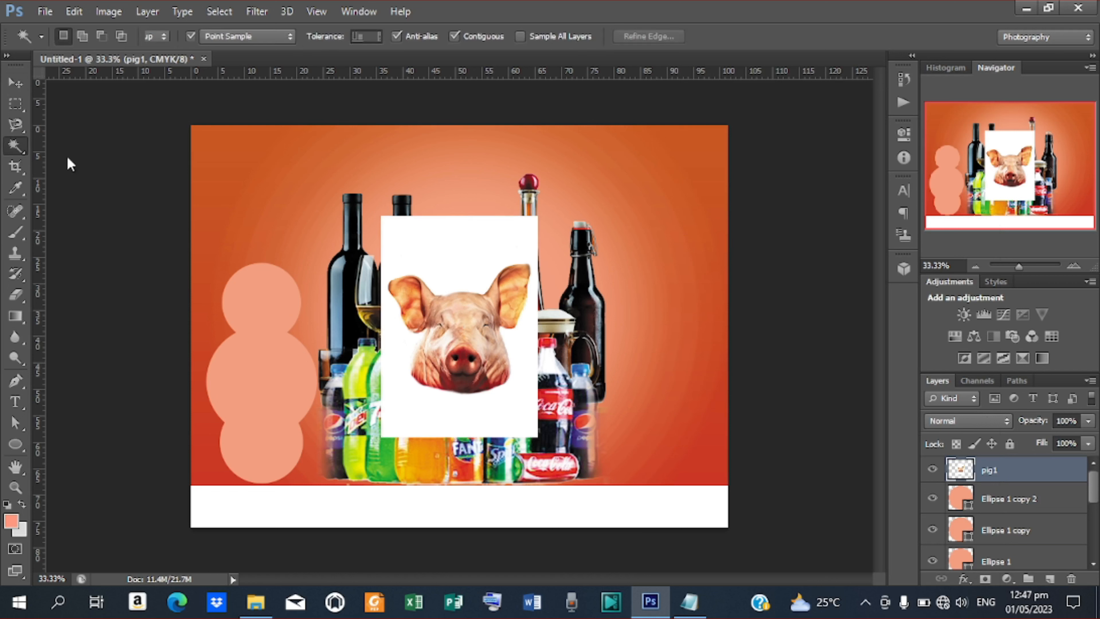
click(459, 282)
key(Delete)
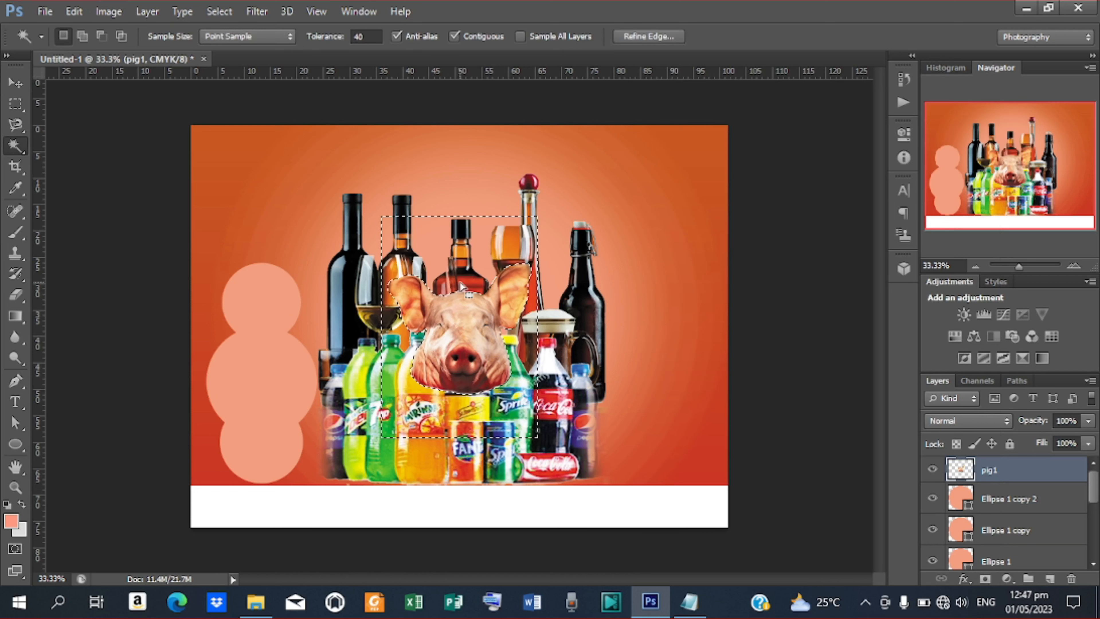
key(ctrl+d)
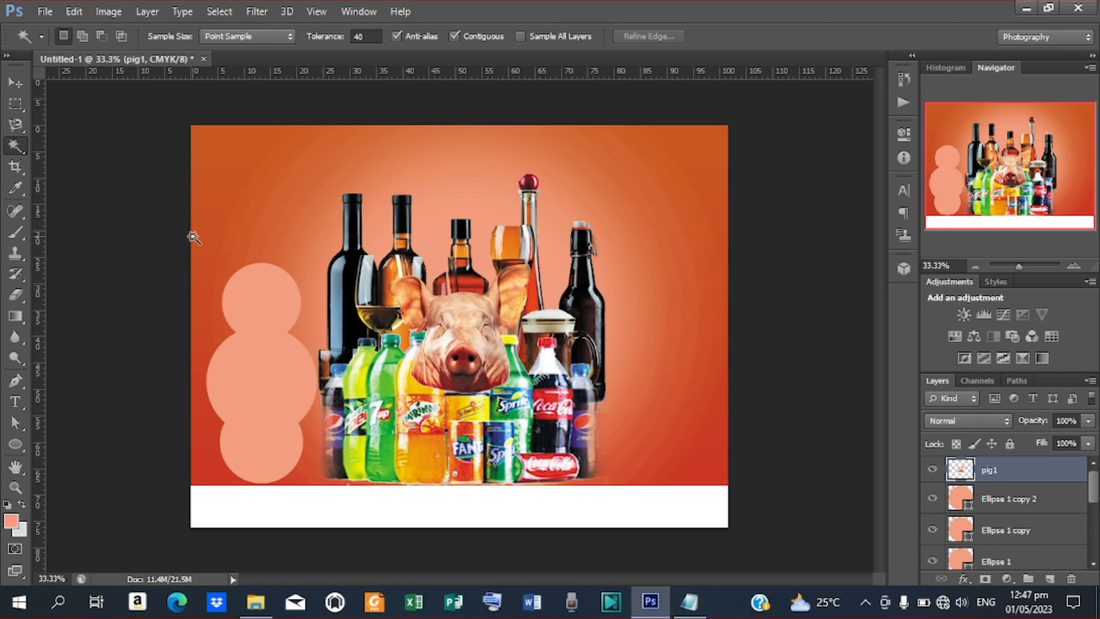
Scale the pig head down to about 64% in total and place it in front of the leftmost soda bottles, beside the lowest circle
click(9, 82)
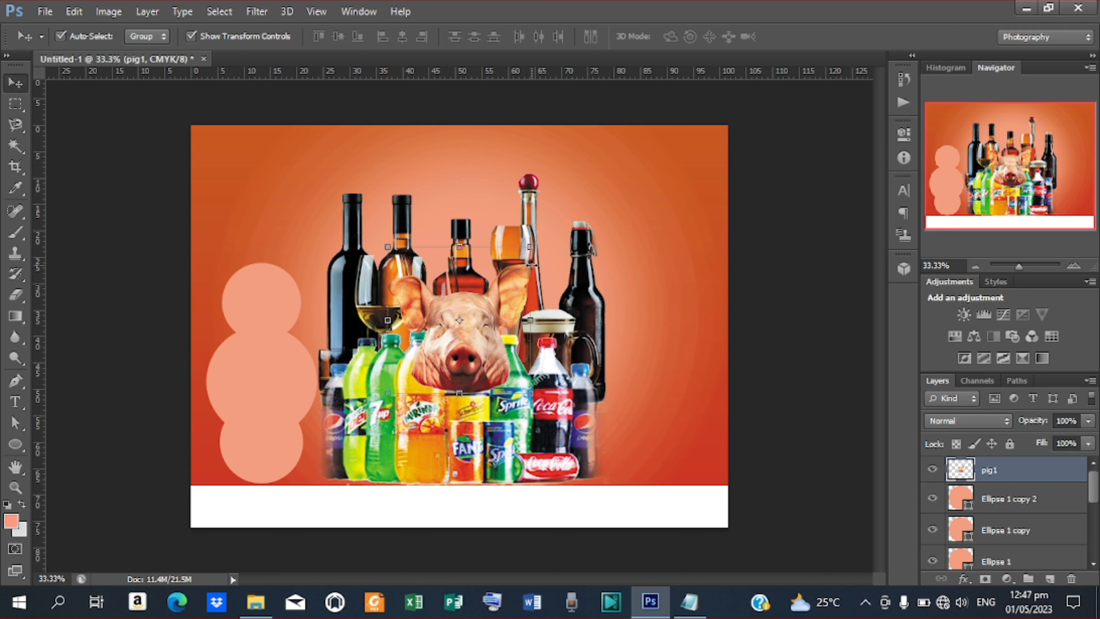
drag(529, 247, 512, 265)
drag(485, 336, 375, 451)
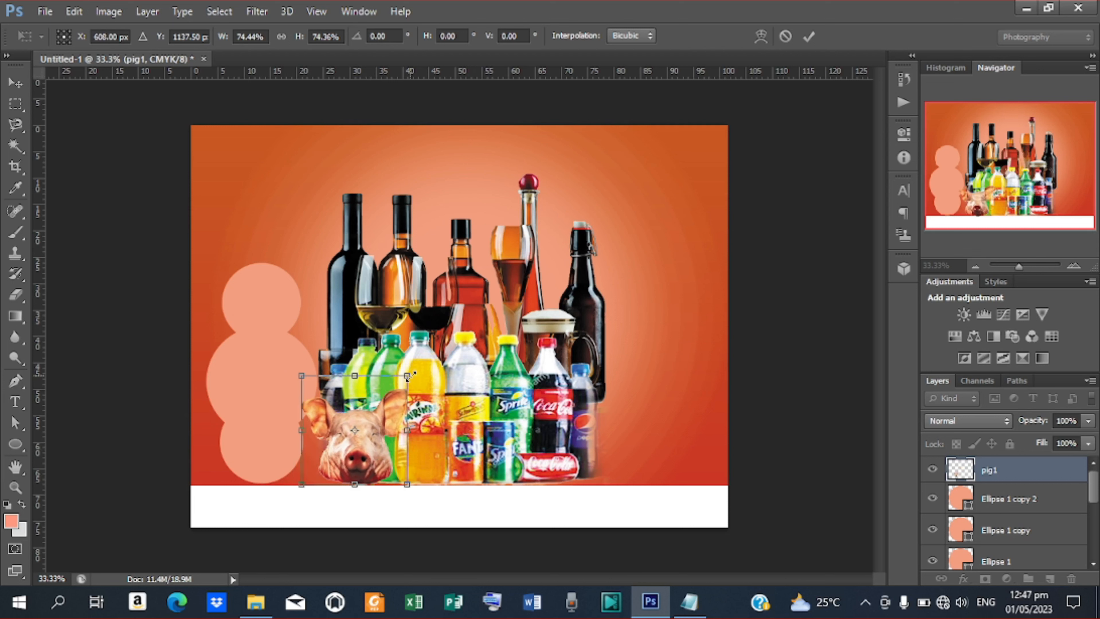
drag(413, 374, 407, 383)
key(Down)
key(Down)
key(Down)
key(Down)
key(Left)
key(Left)
key(Left)
key(Left)
key(Left)
key(Left)
key(Left)
key(Left)
key(Left)
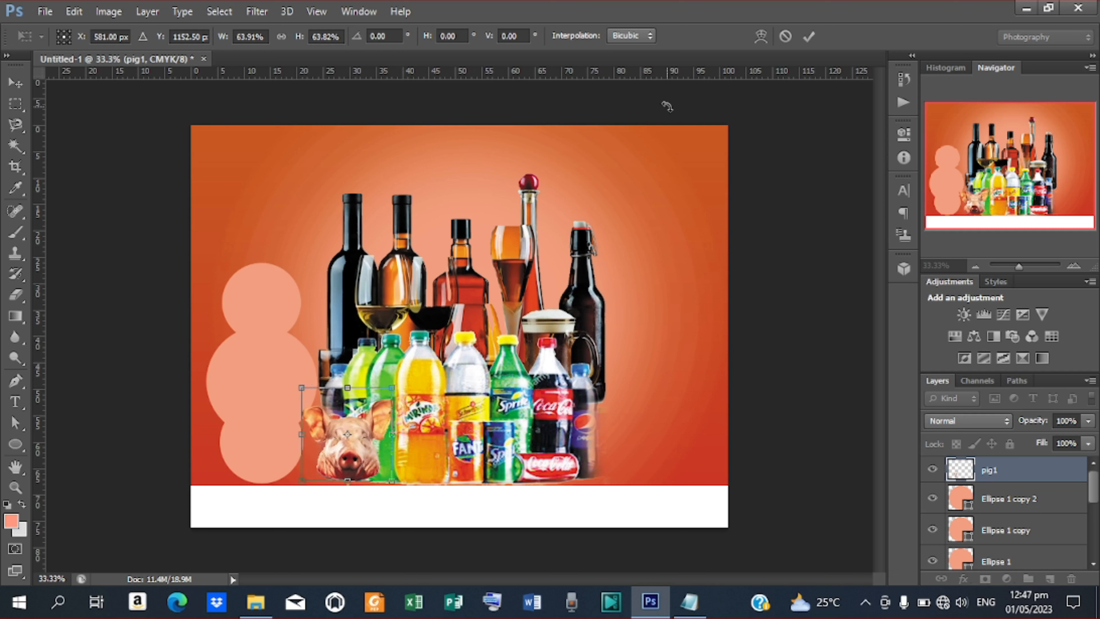
click(812, 35)
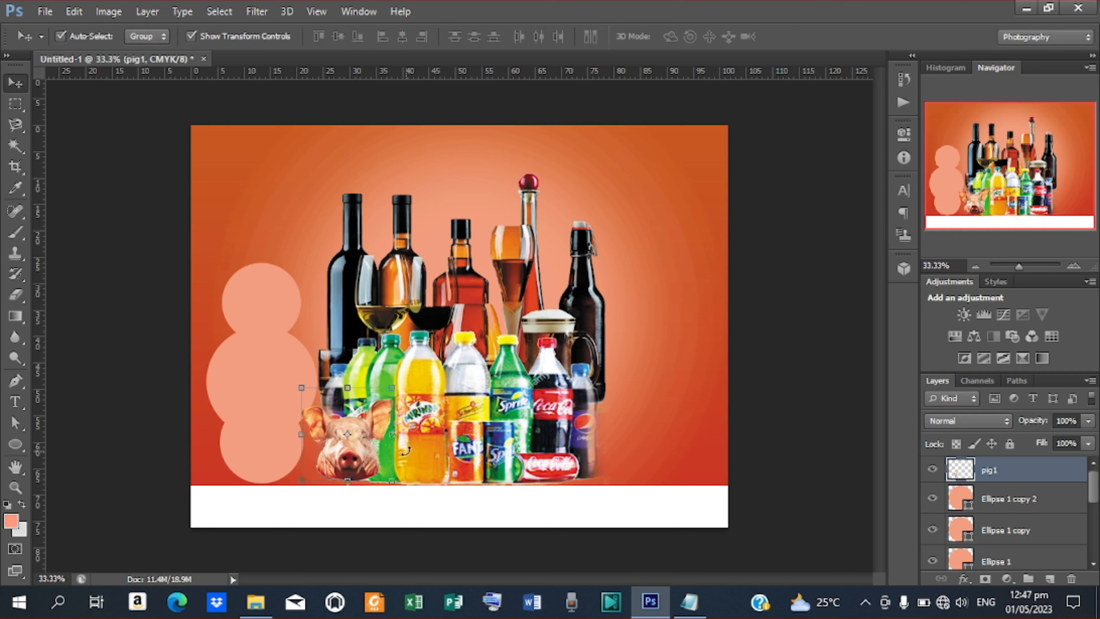
Nudge the pig head down onto the upper edge of the white footer bar and slightly left towards the circles
key(Down)
key(Down)
key(Down)
key(Down)
key(Down)
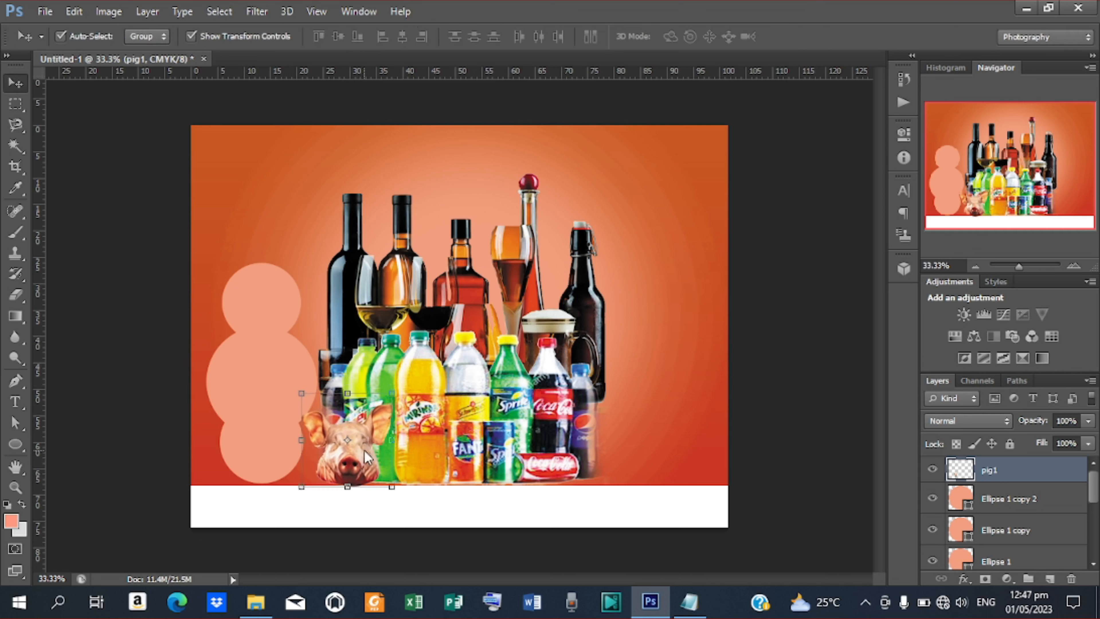
key(Left)
key(Left)
key(Left)
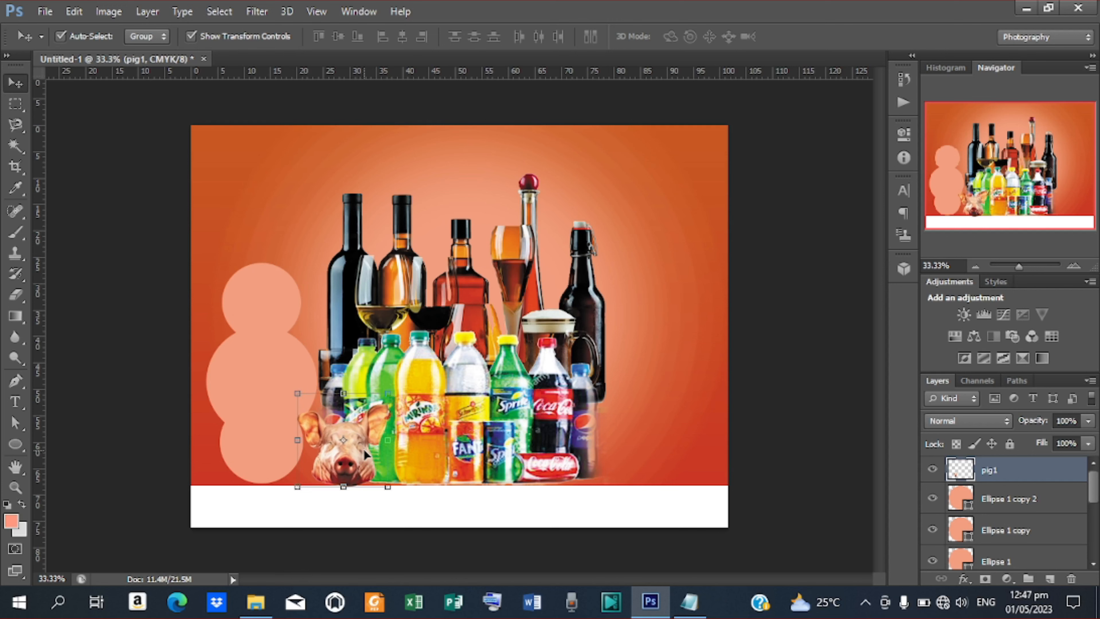
click(746, 355)
key(ctrl+plus)
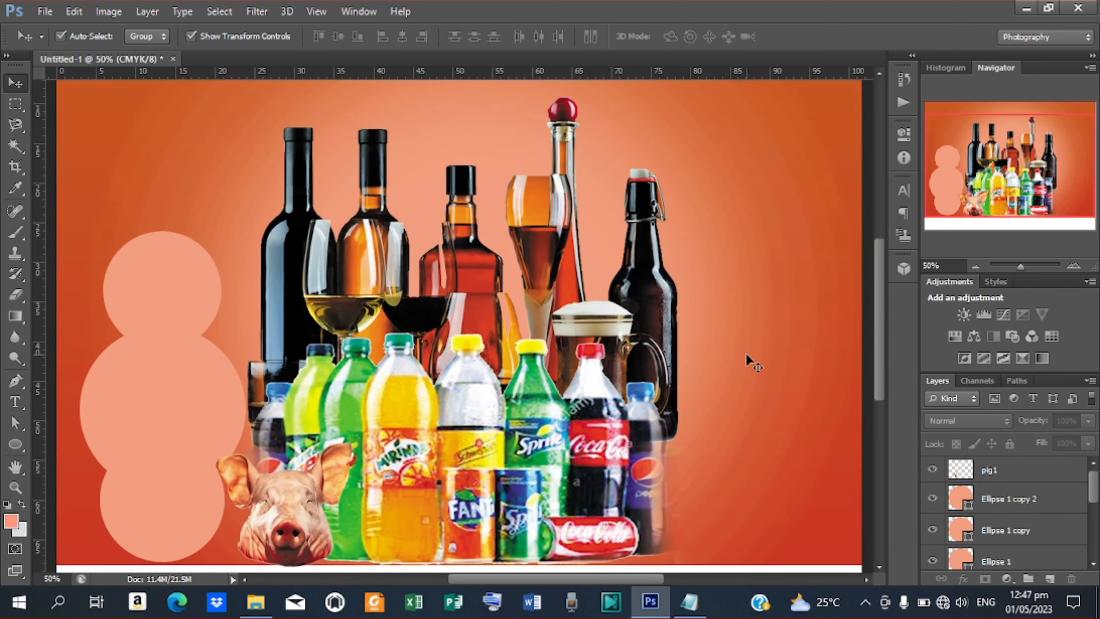
key(ctrl+minus)
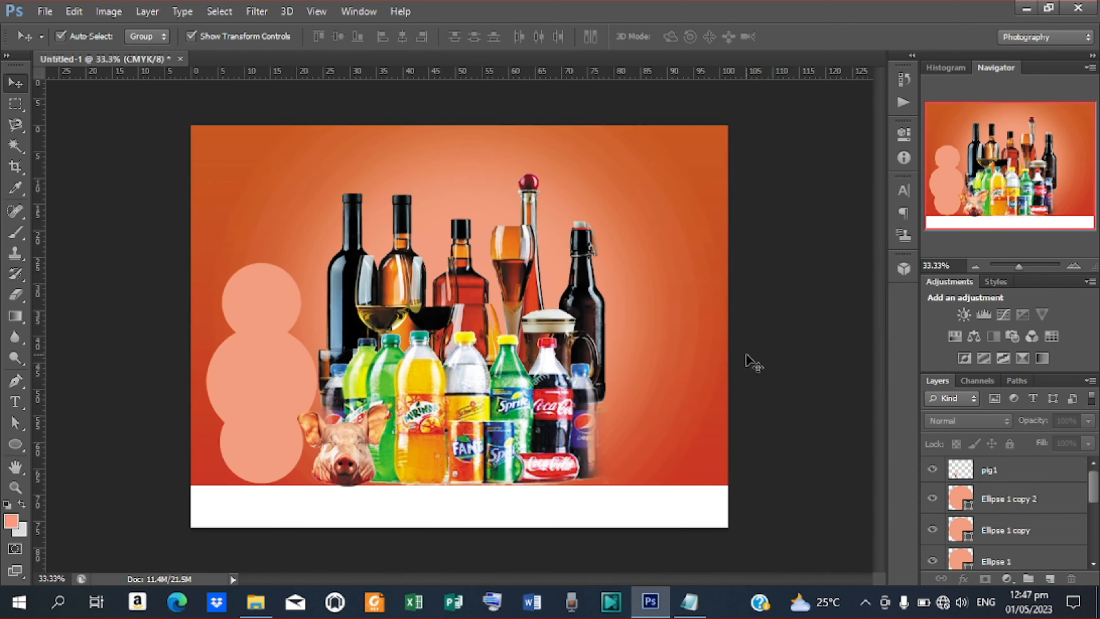
click(353, 453)
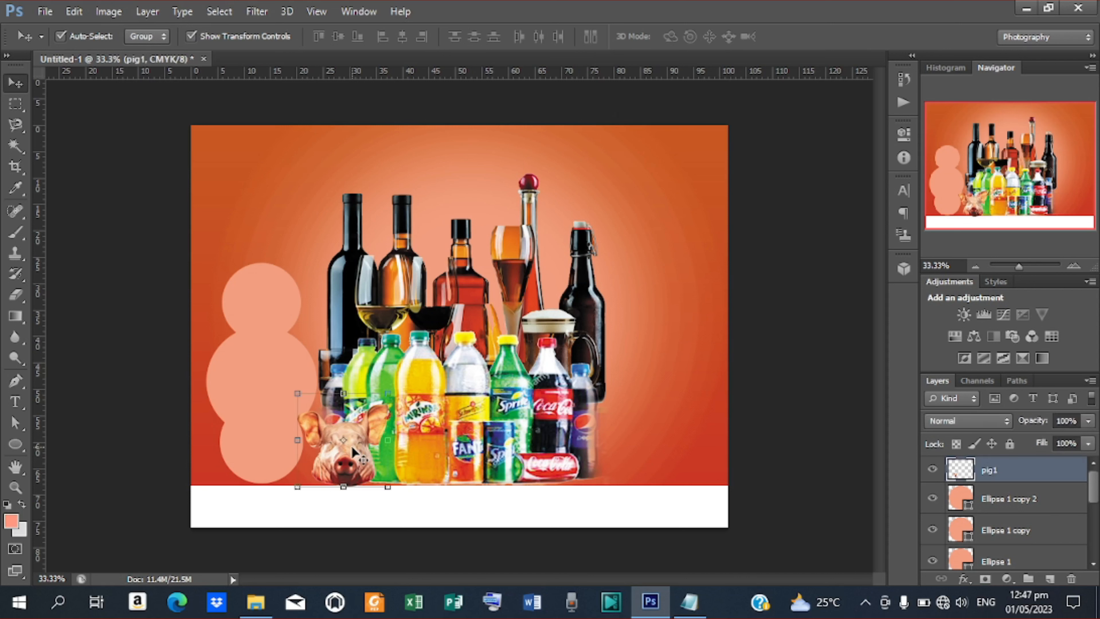
click(279, 304)
click(45, 11)
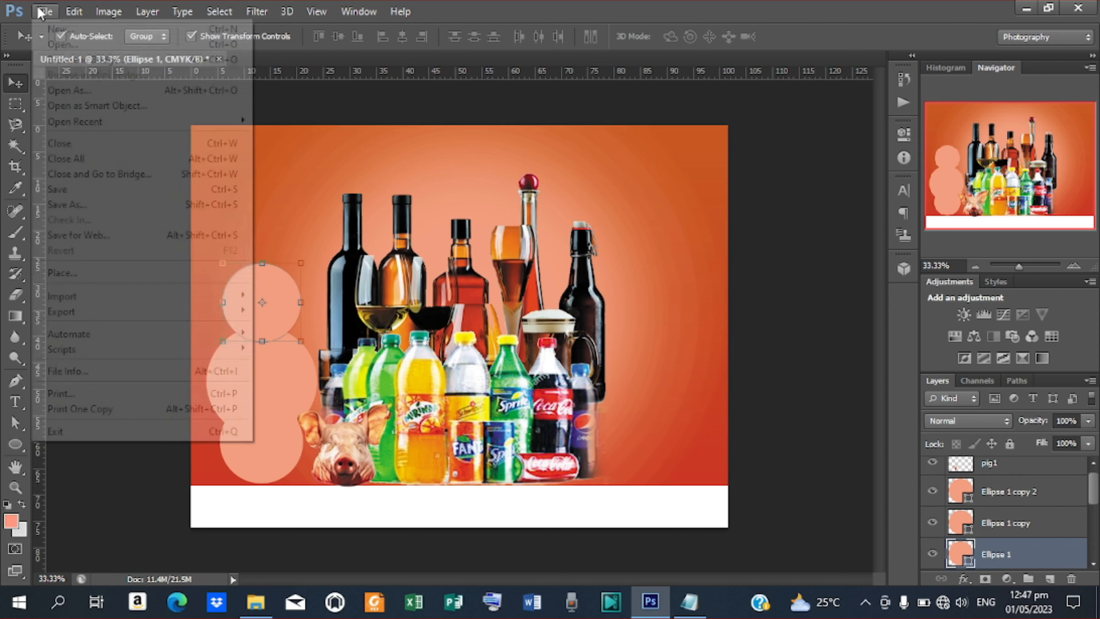
click(98, 275)
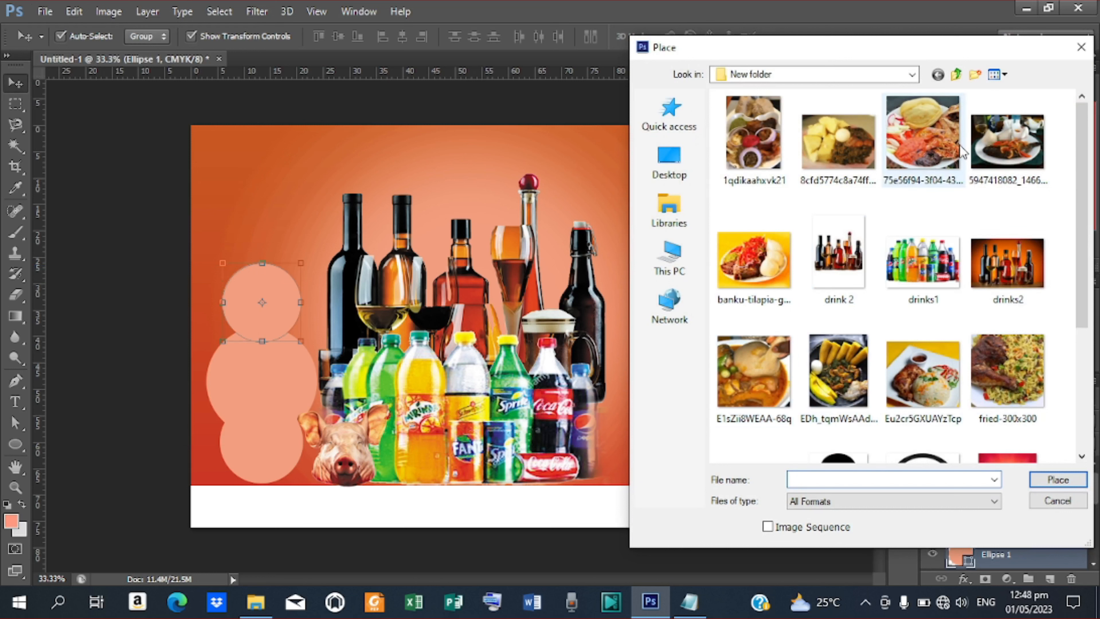
click(1007, 143)
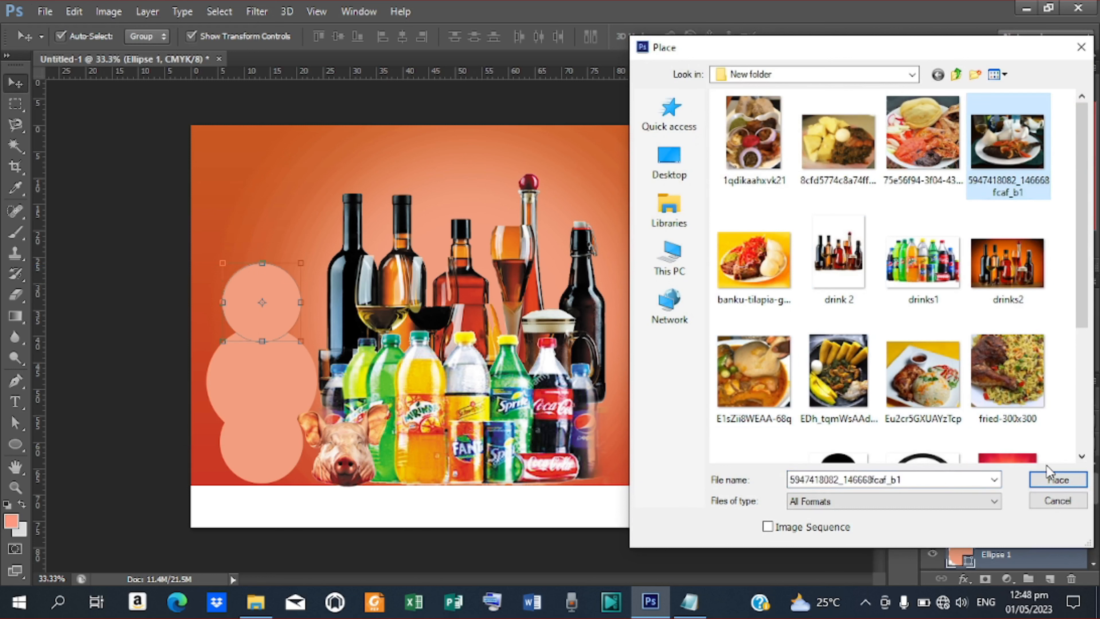
click(1056, 480)
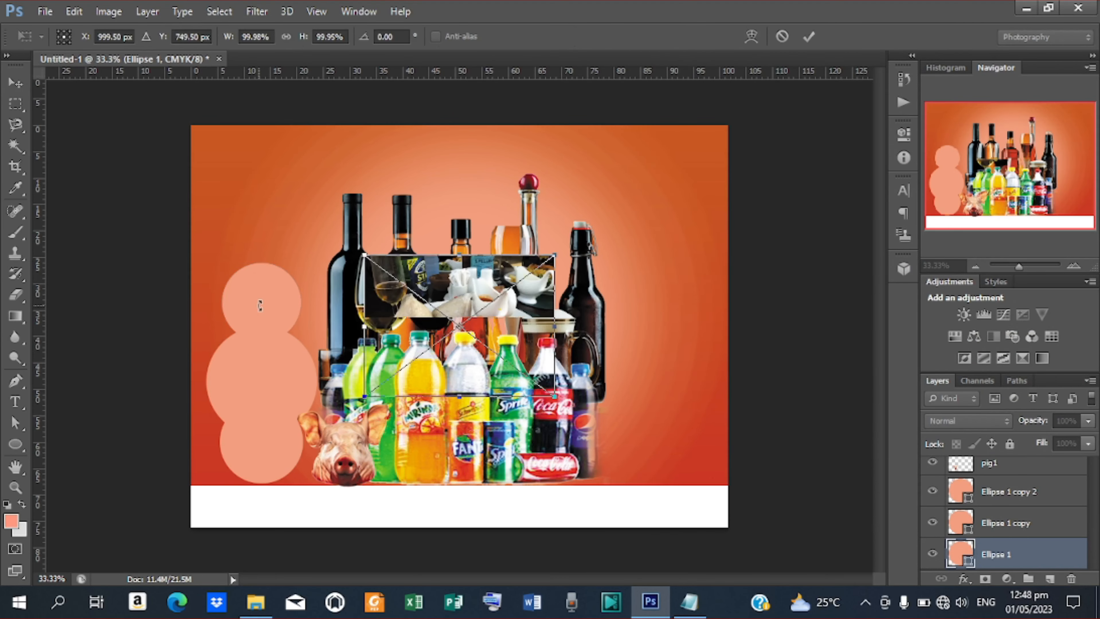
drag(470, 351, 285, 320)
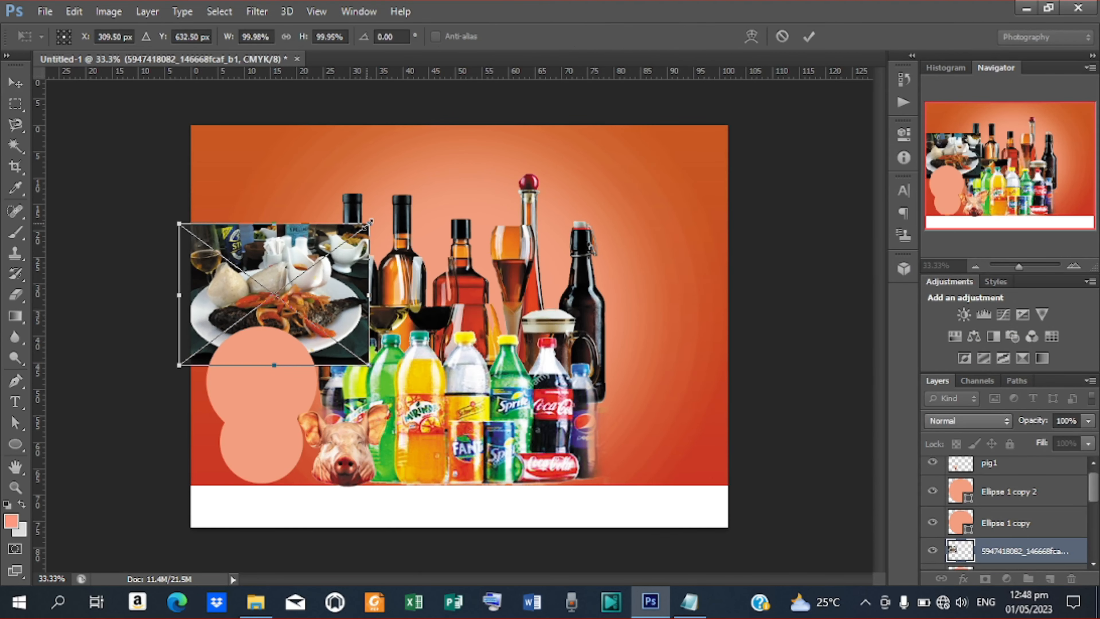
drag(370, 221, 324, 256)
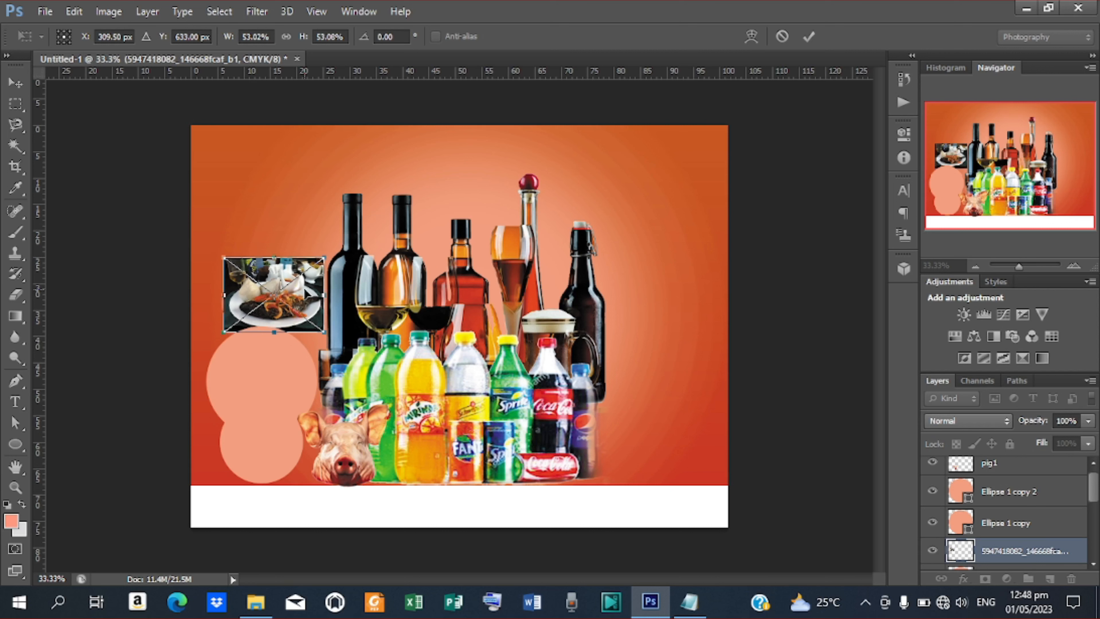
drag(305, 294, 302, 300)
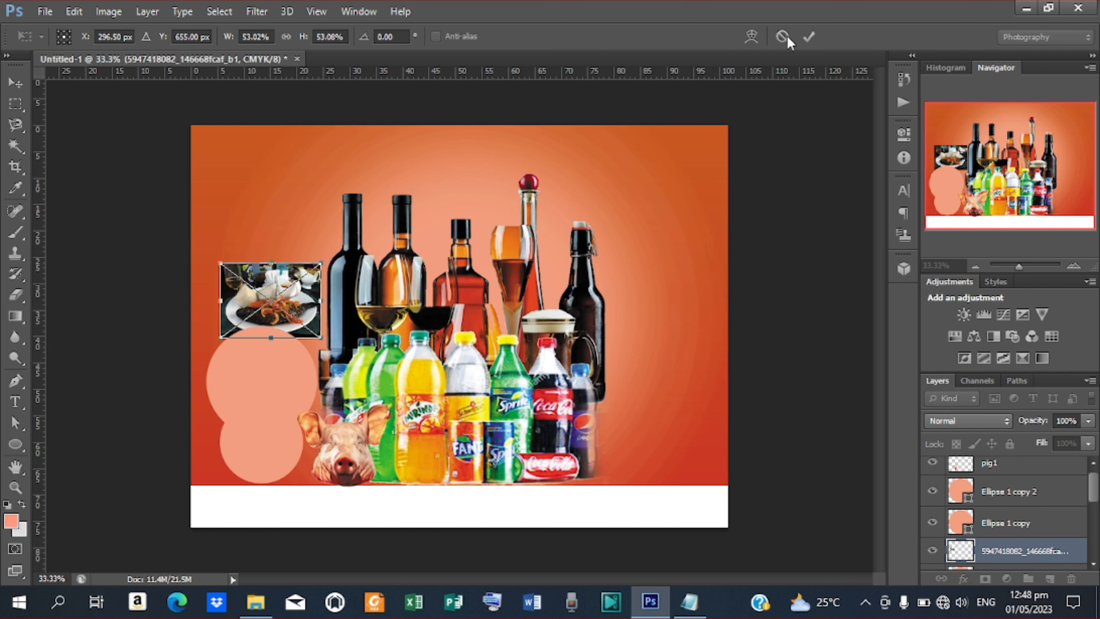
click(809, 36)
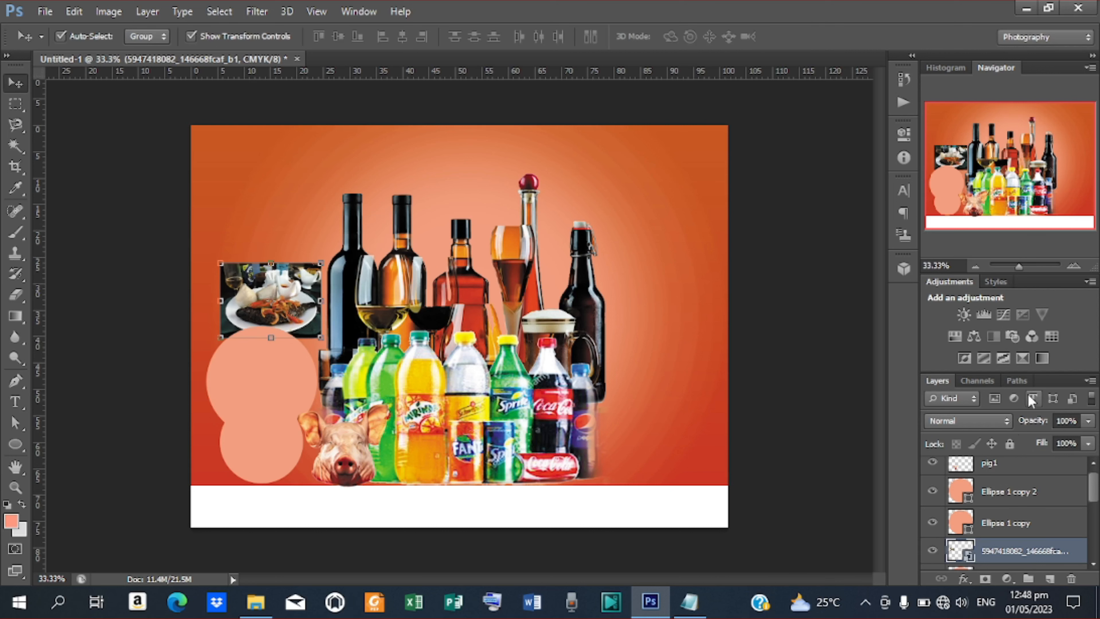
Clip the fish dish image to the uppermost circle and nudge it left and slightly down to centre the plate
right_click(988, 556)
click(833, 255)
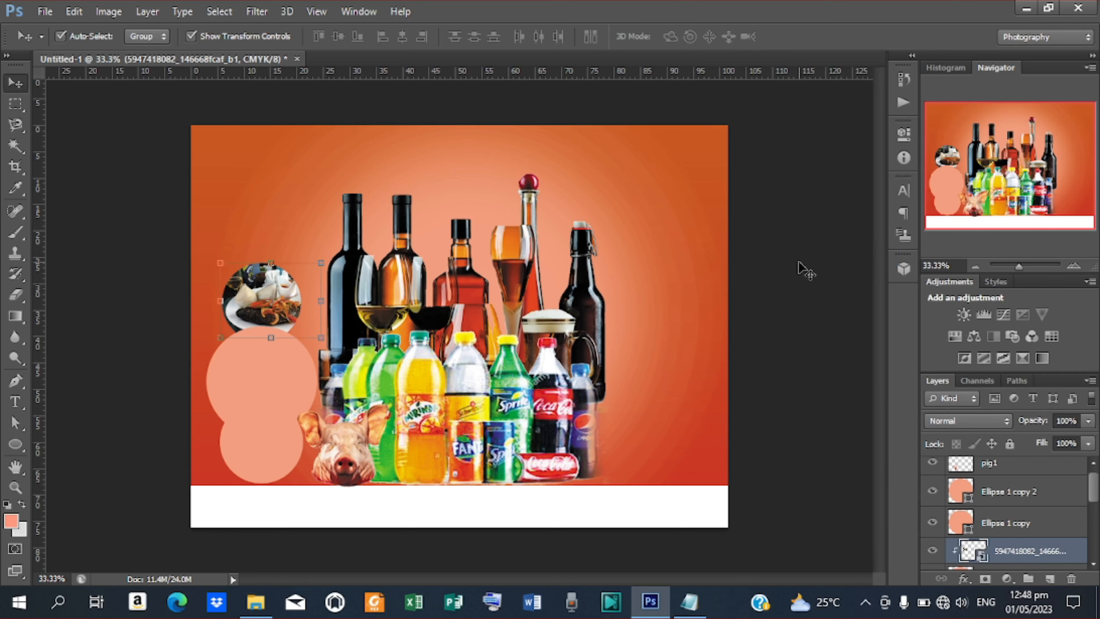
key(shift+Left)
key(shift+Left)
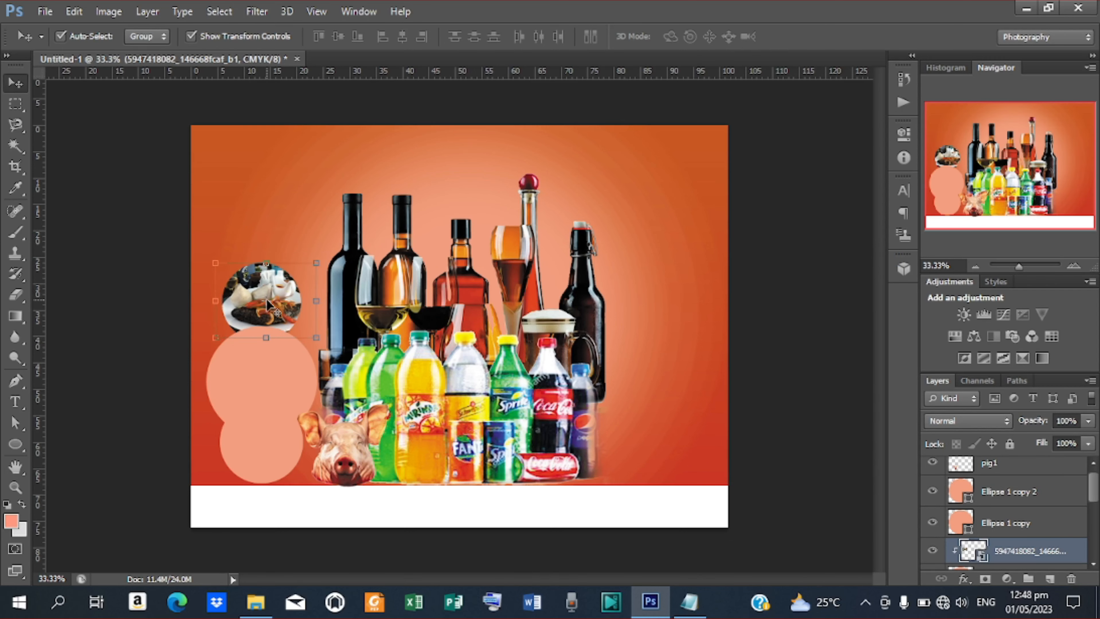
key(shift+Left)
key(shift+Left)
key(shift+Down)
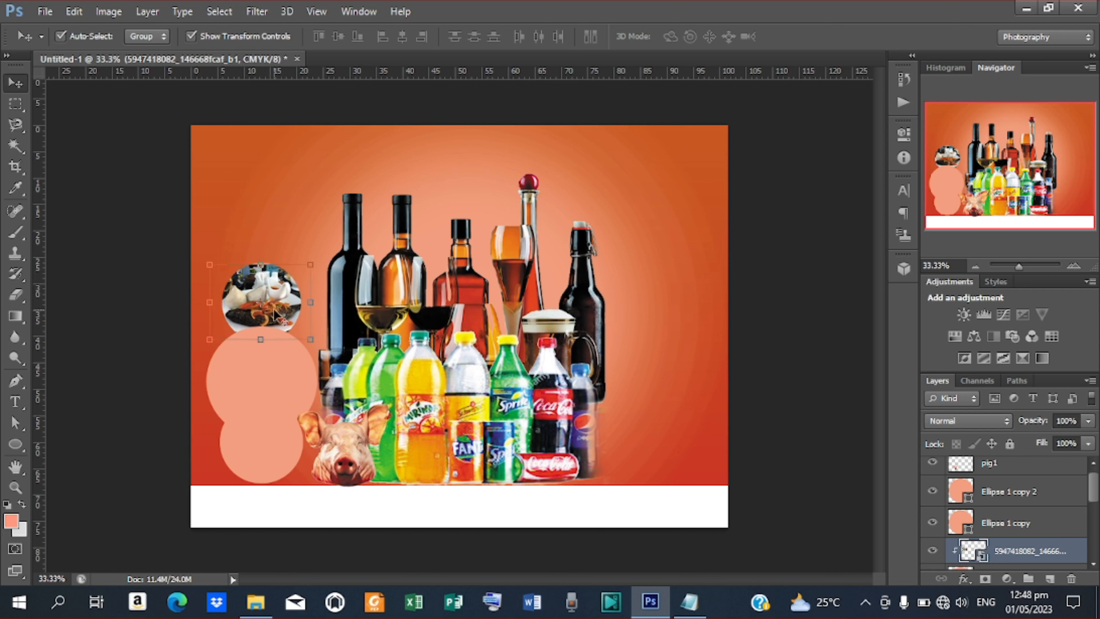
Place the fried rice image fried-300x300 directly above the Ellipse 1 copy layer, scaled to about 196% and covering the middle circle
click(272, 382)
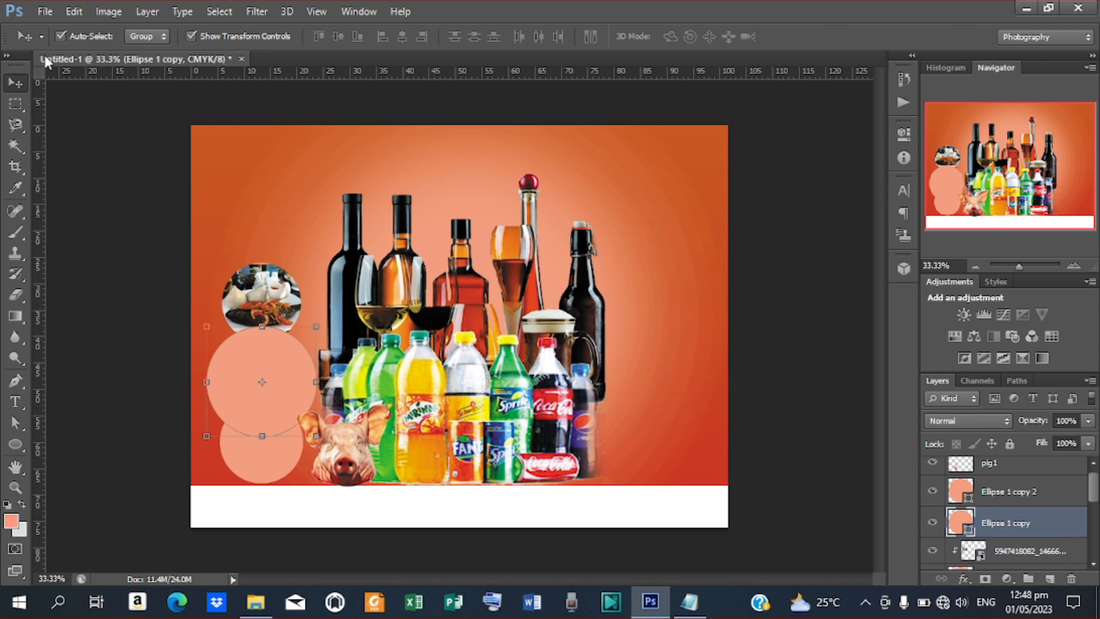
click(45, 11)
click(92, 275)
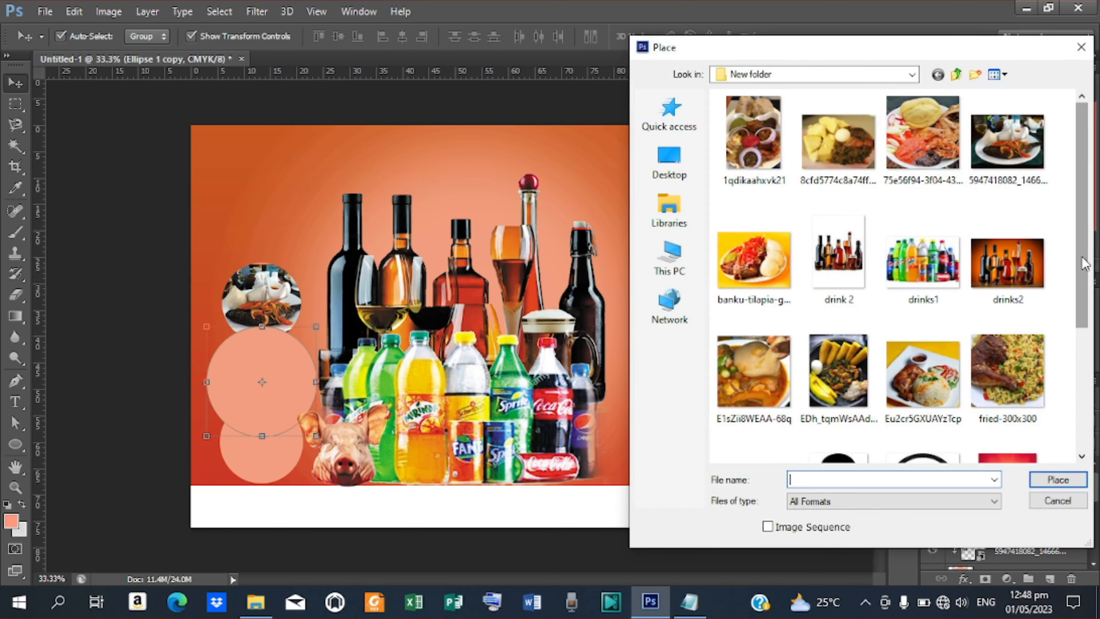
scroll(1085, 263, down, 5)
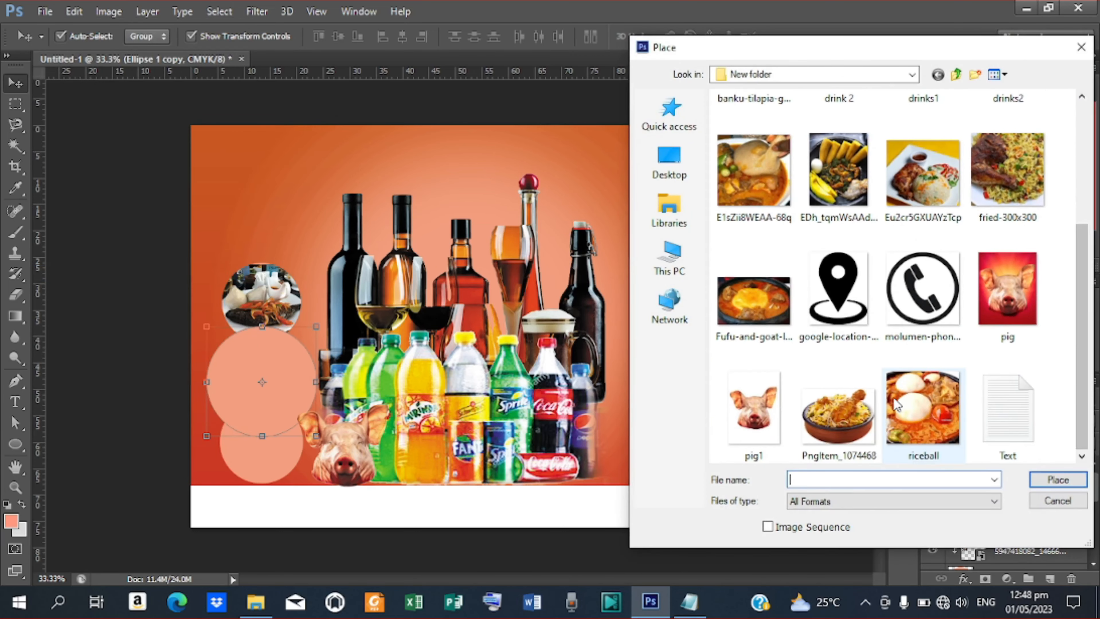
click(1012, 176)
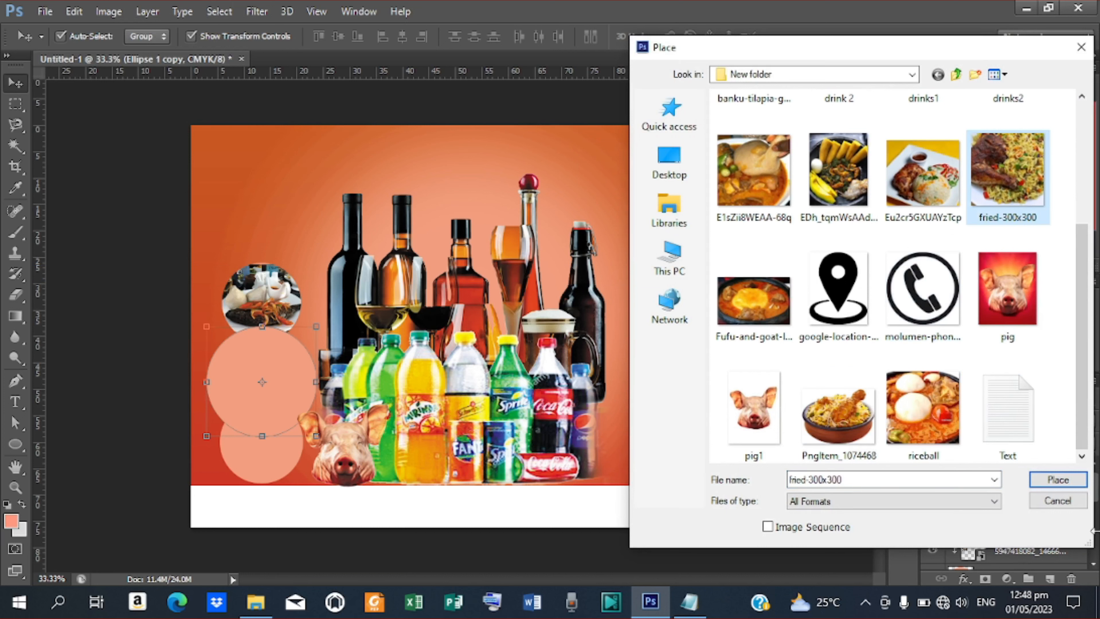
click(1049, 480)
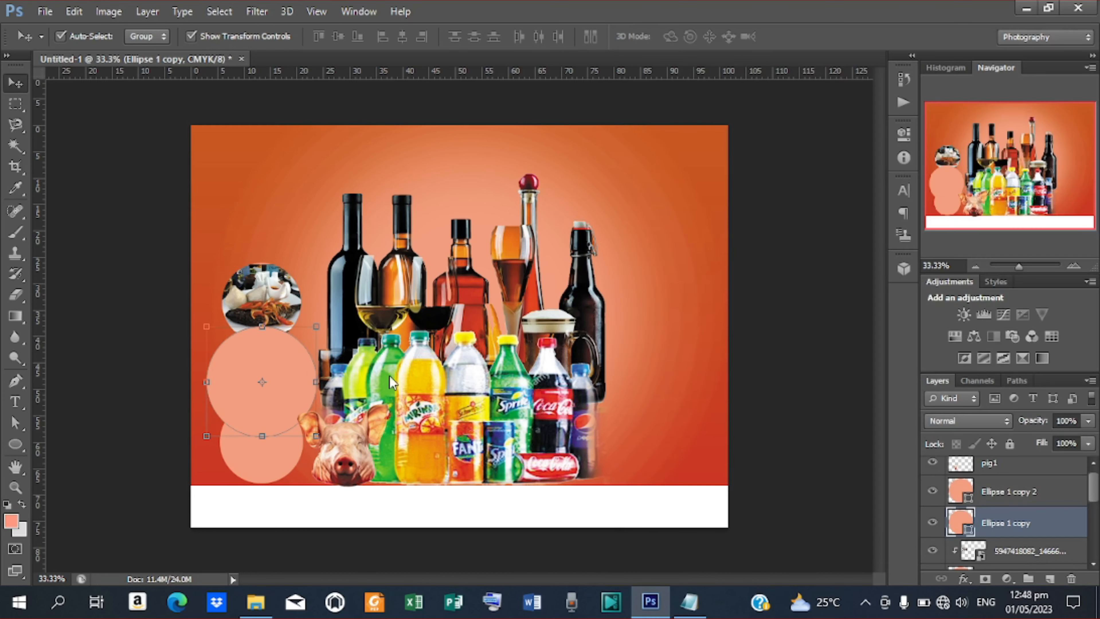
drag(473, 336, 330, 420)
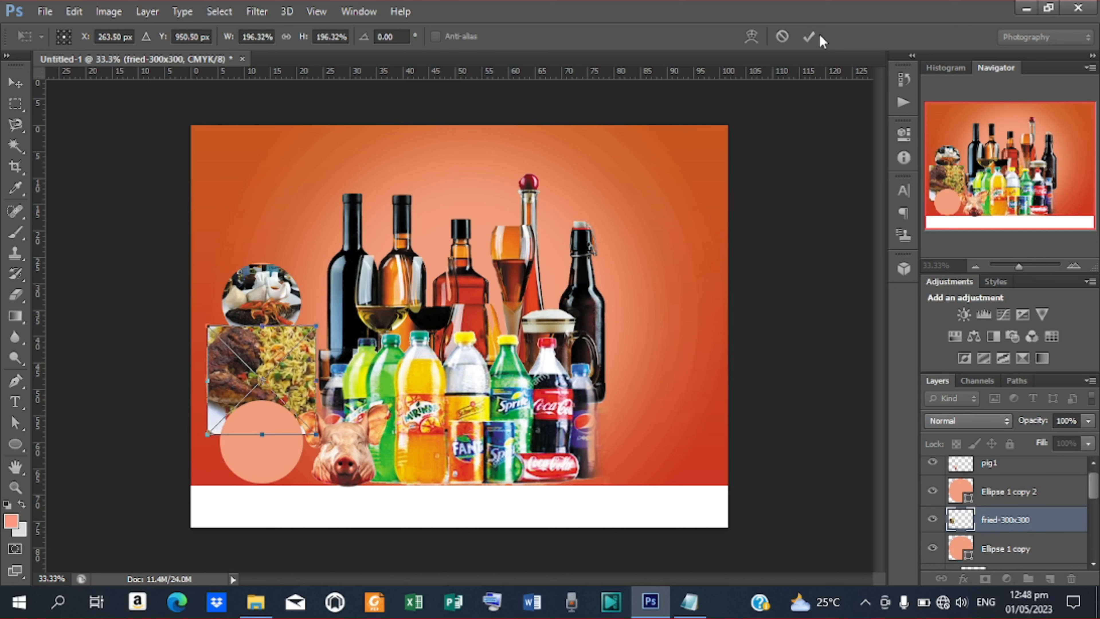
click(808, 37)
Clip the fried rice image to the middle circle and nudge it slightly left to fill the circle
right_click(1032, 520)
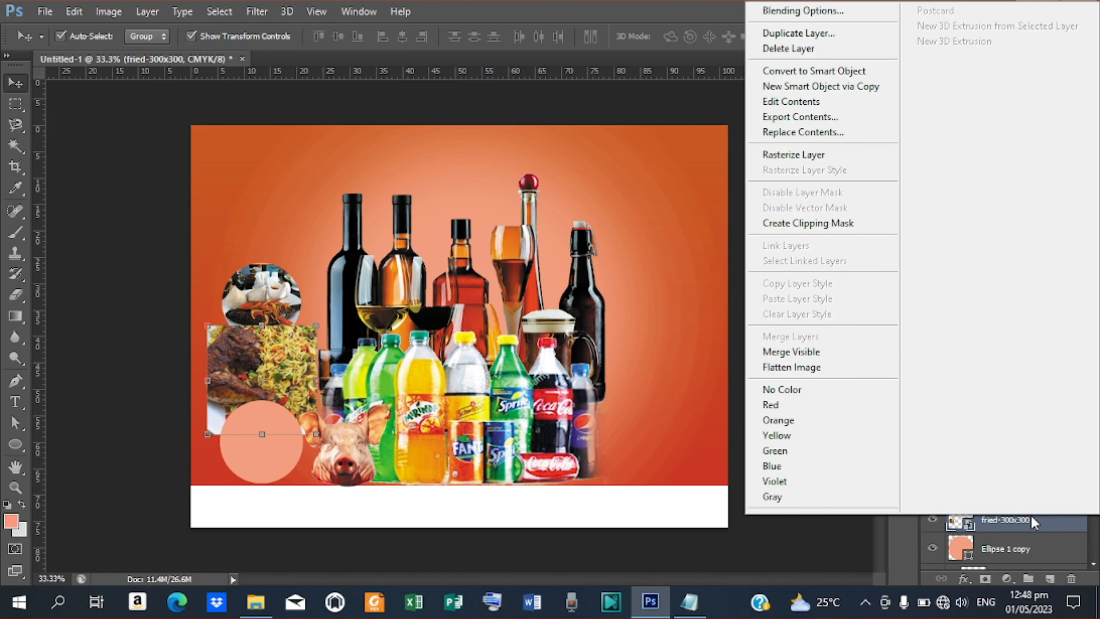
click(821, 224)
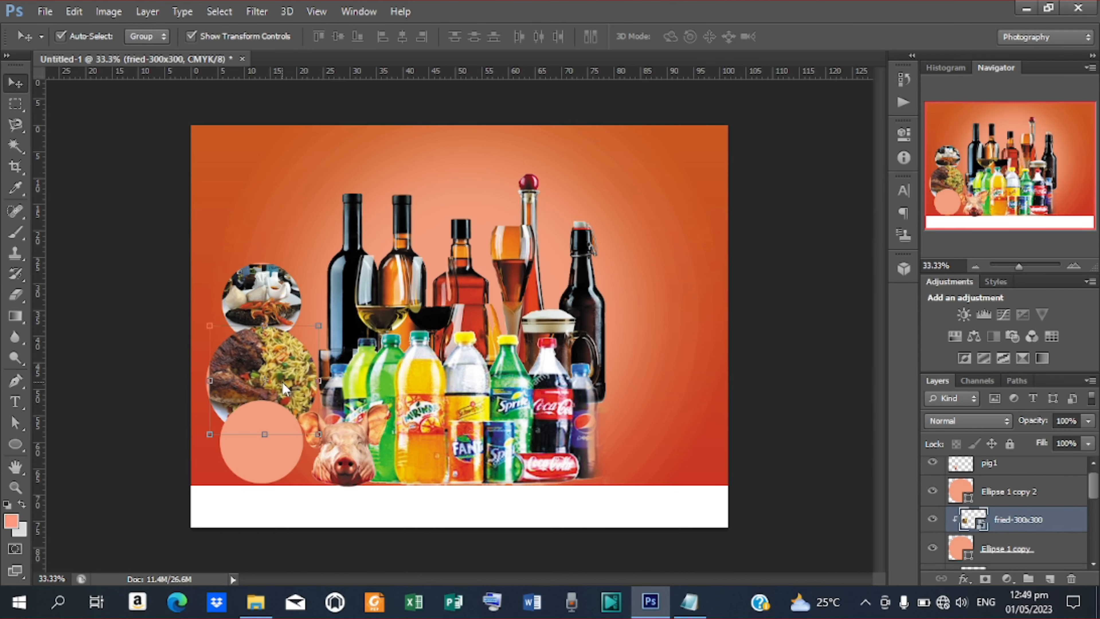
key(Left)
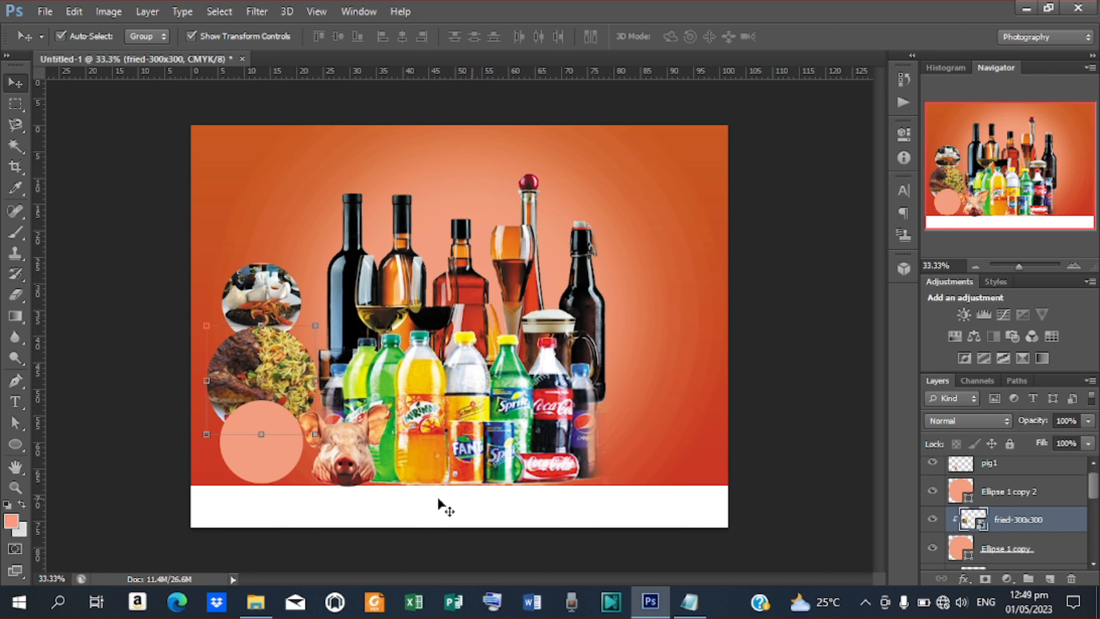
click(790, 326)
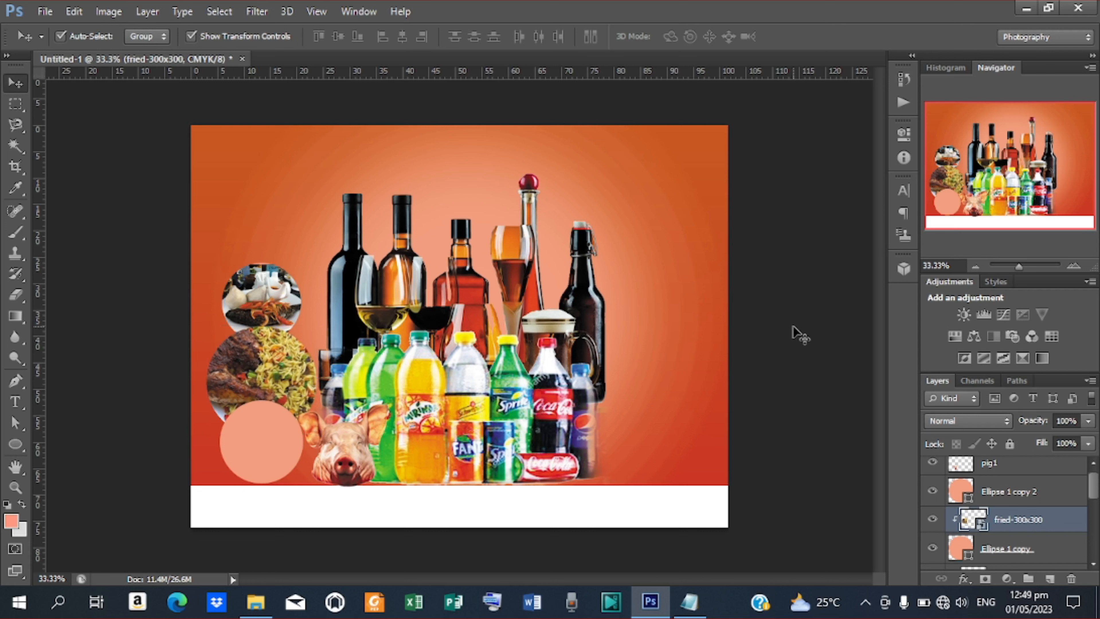
Place the image EDh_tqmWsAAdY0H directly above the Ellipse 1 copy 2 layer and move it over the lowest circle
click(279, 435)
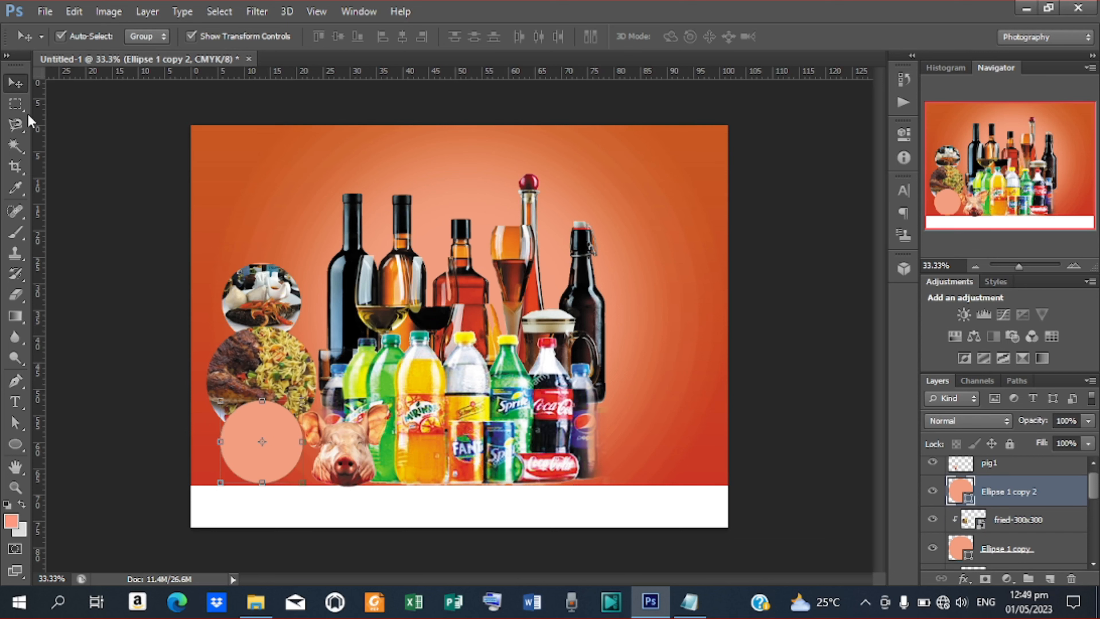
click(44, 12)
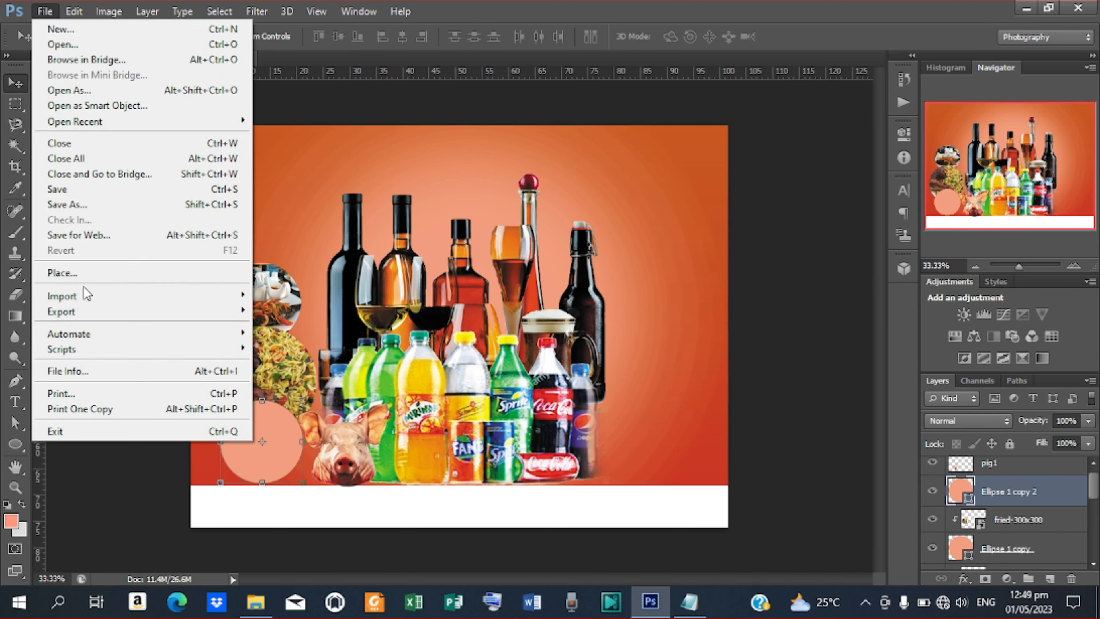
click(82, 272)
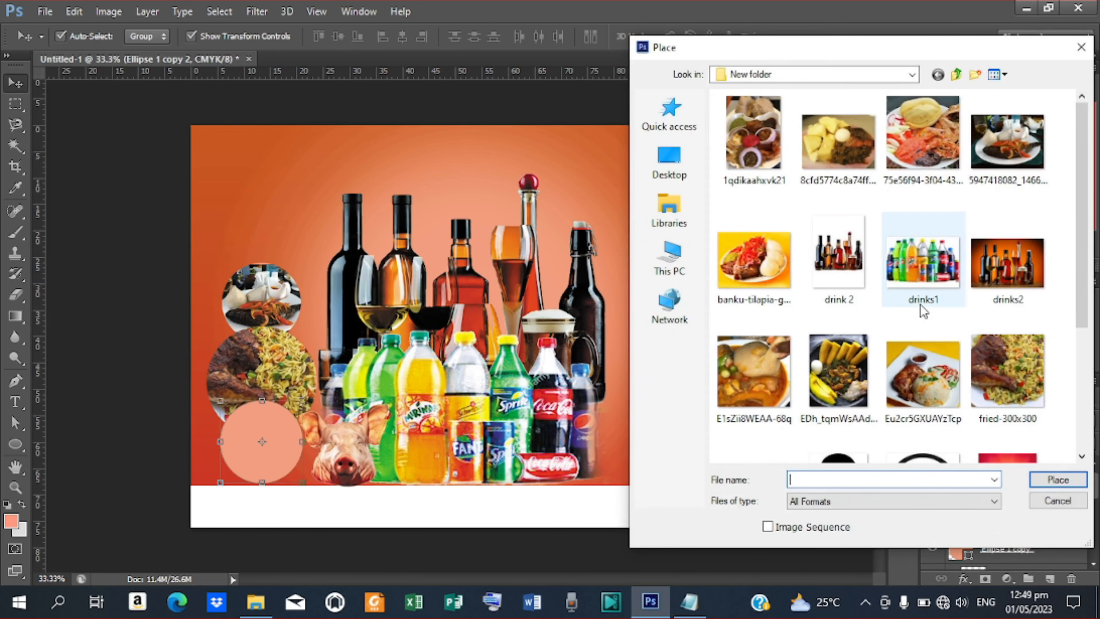
drag(1083, 213, 1072, 342)
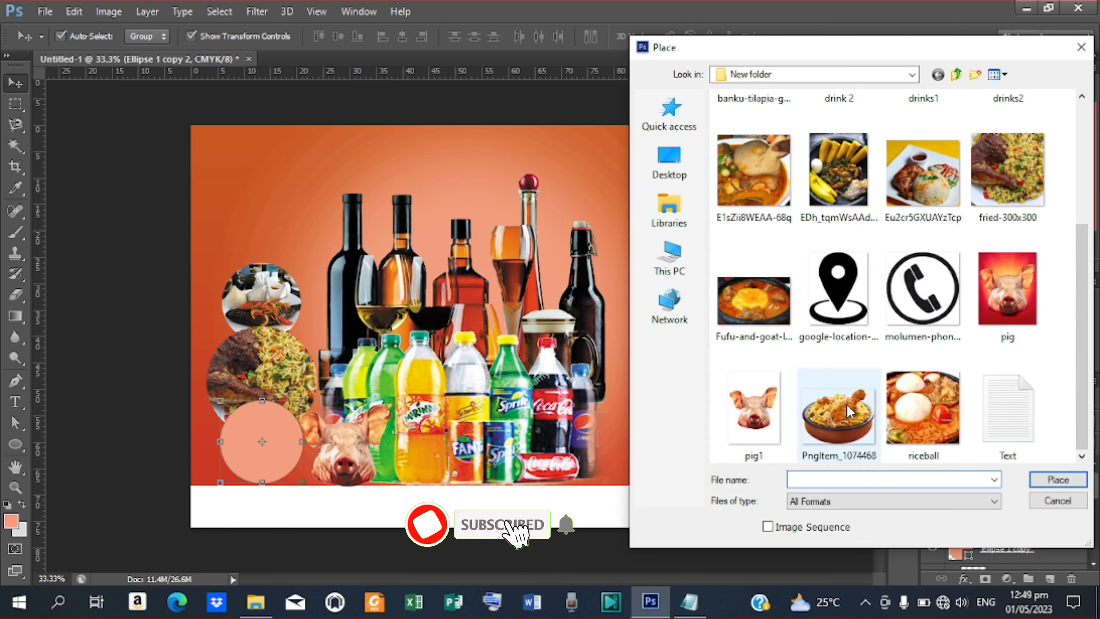
click(838, 178)
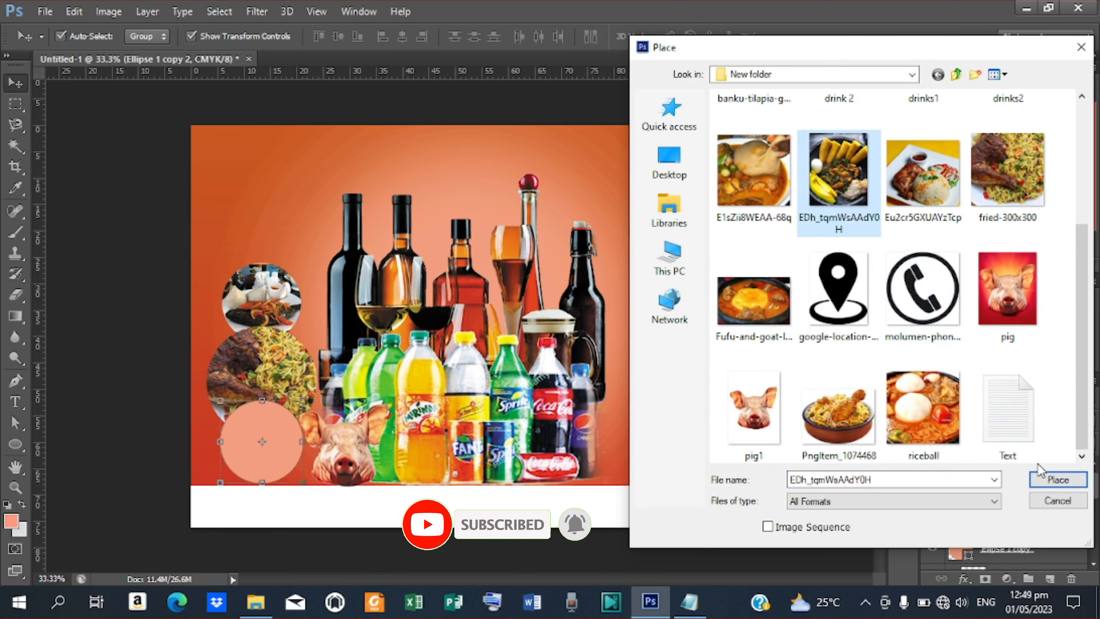
click(1058, 480)
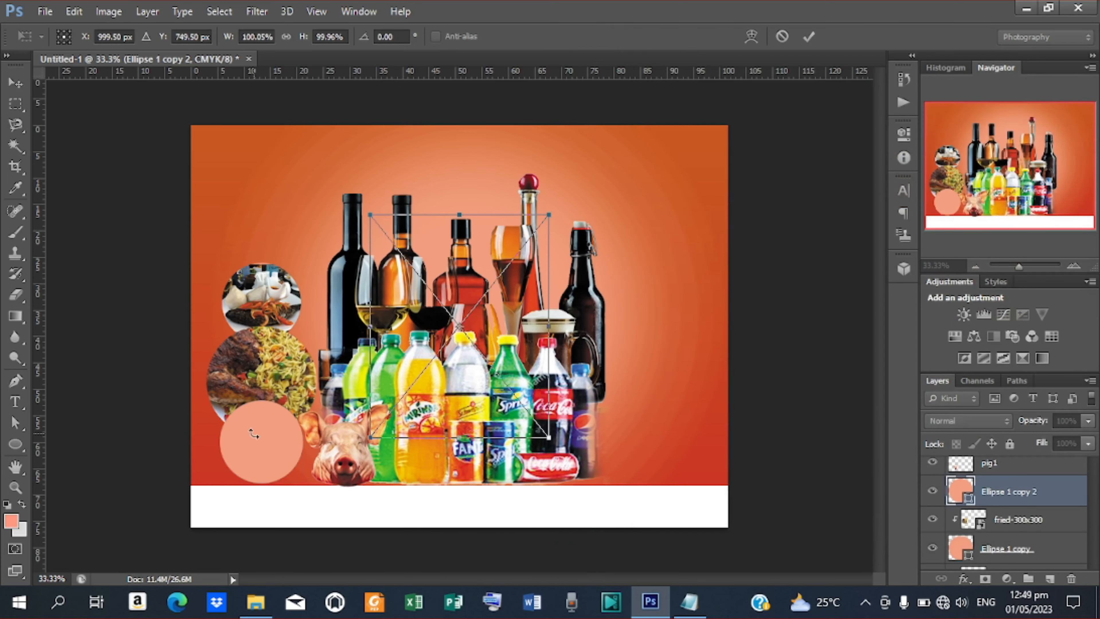
drag(492, 334, 302, 426)
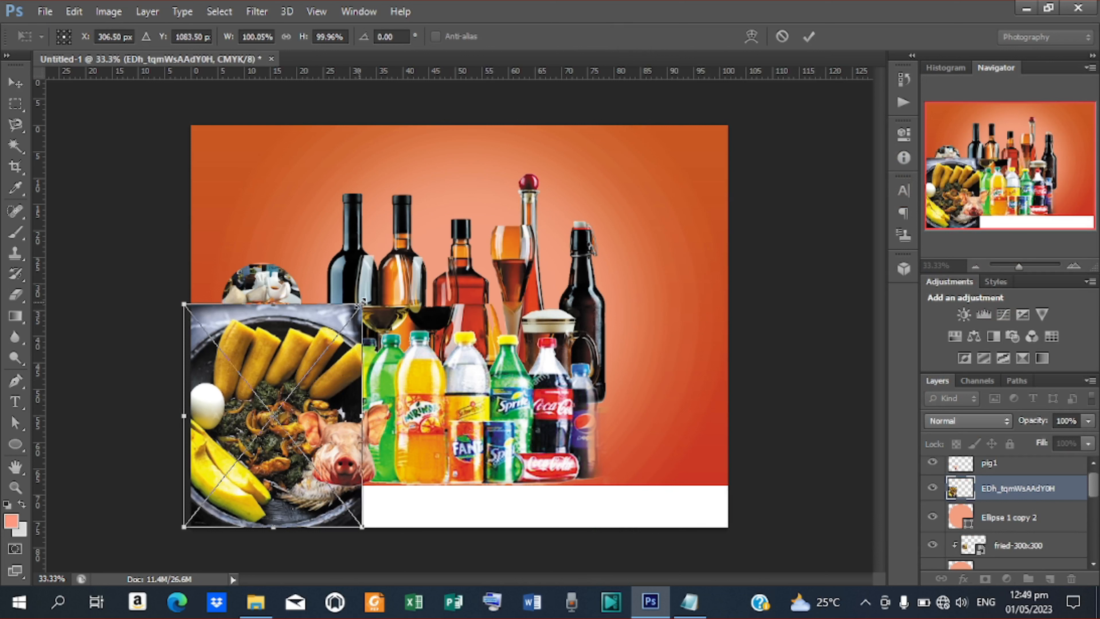
Scale the yam and egg dish image to about 50% wide and 43% high, positioned to cover the lowest circle
drag(362, 302, 317, 359)
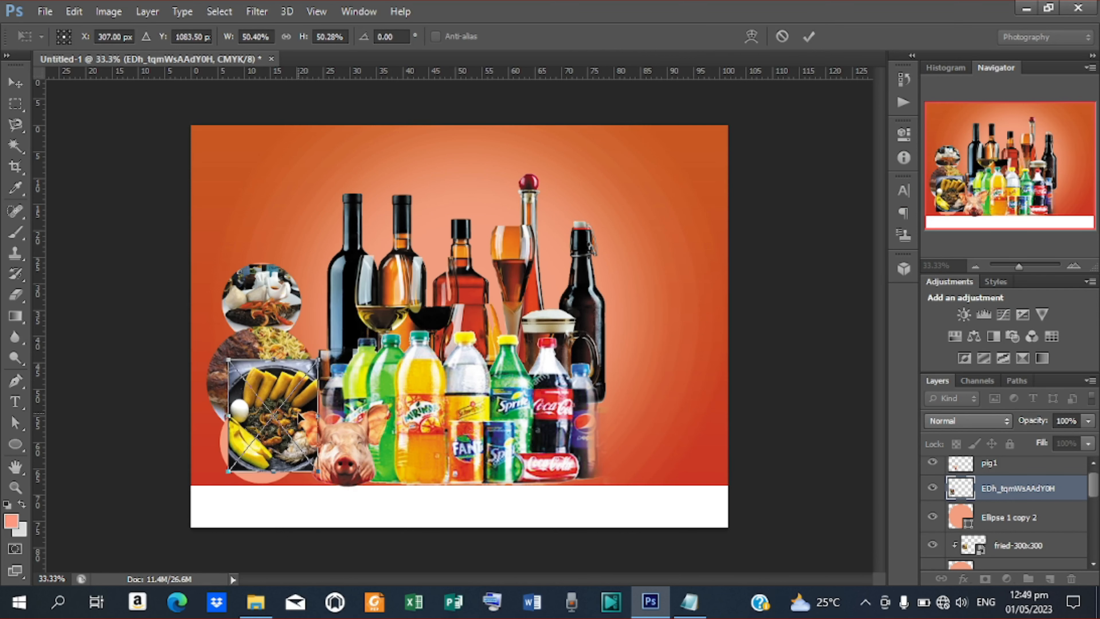
drag(299, 416, 283, 435)
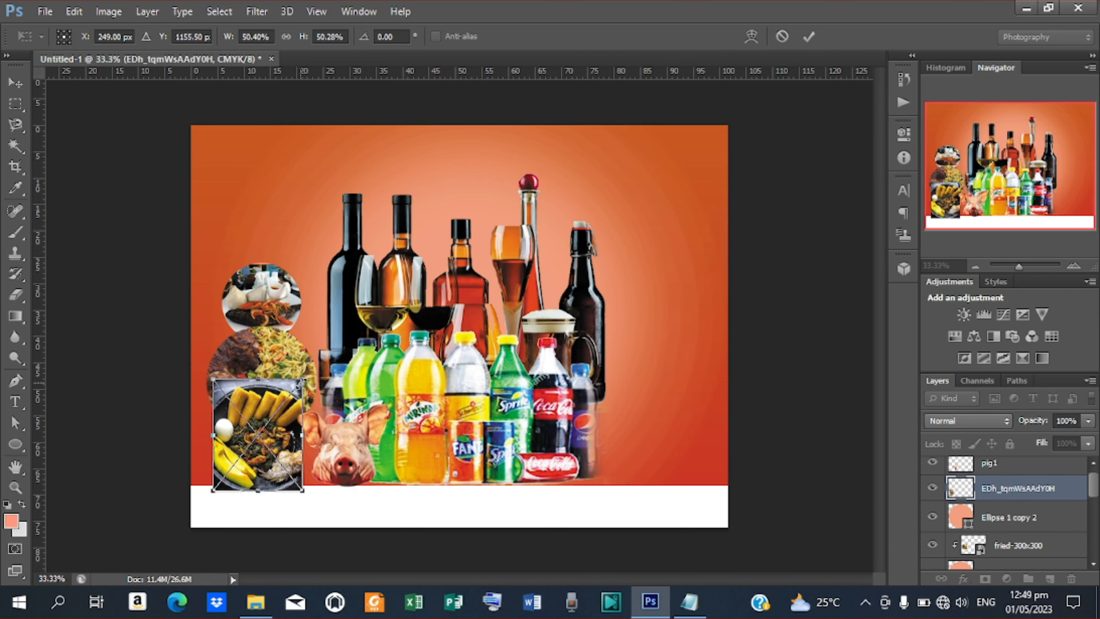
drag(302, 378, 297, 384)
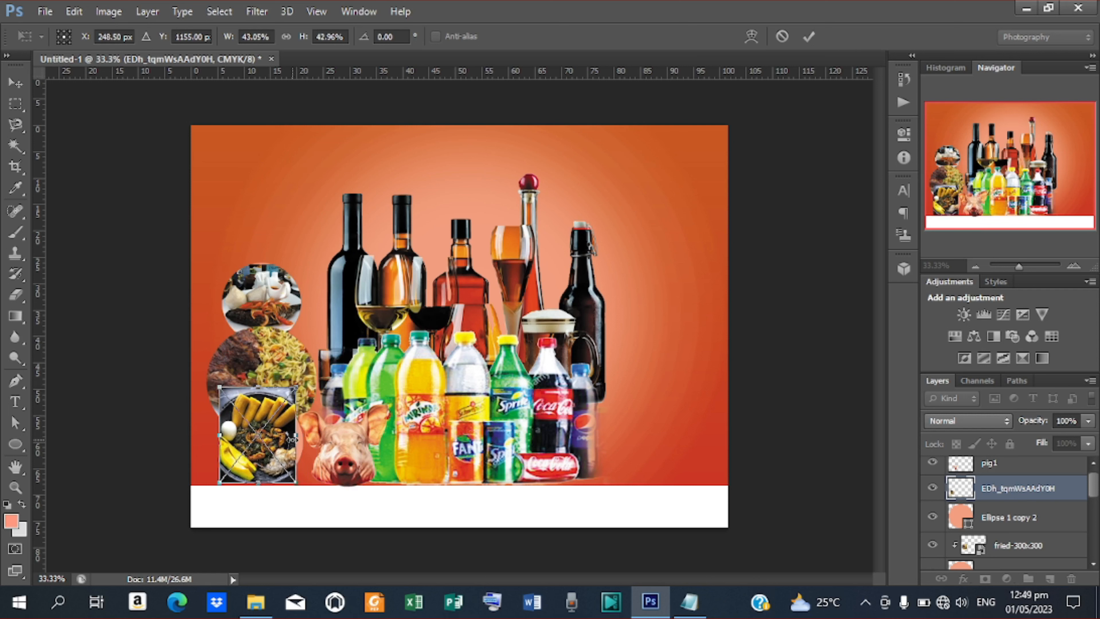
drag(294, 437, 302, 435)
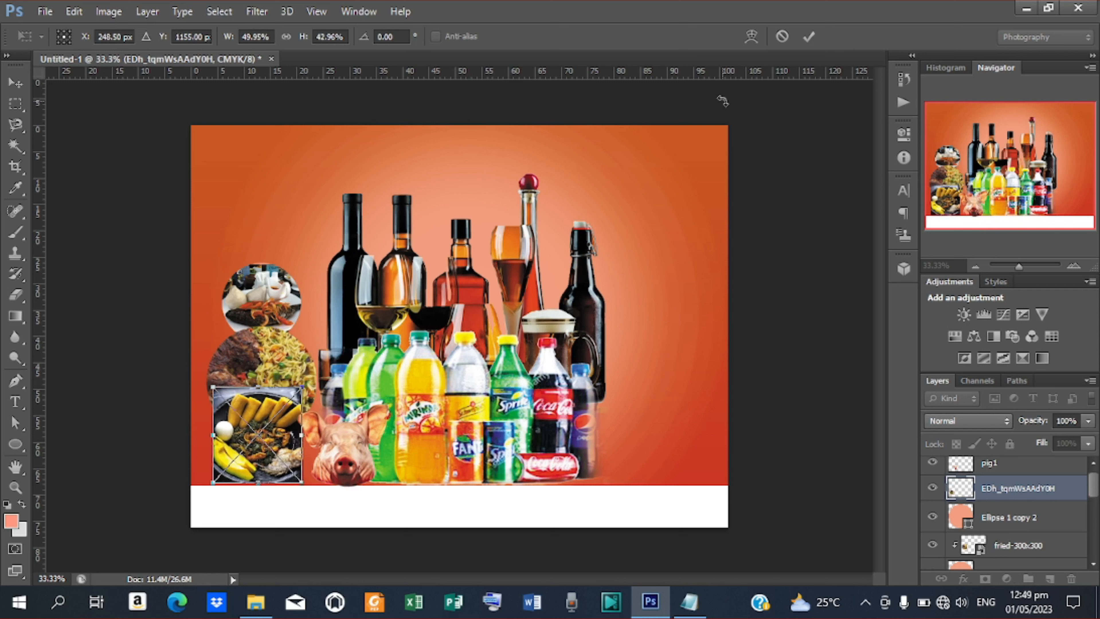
click(809, 36)
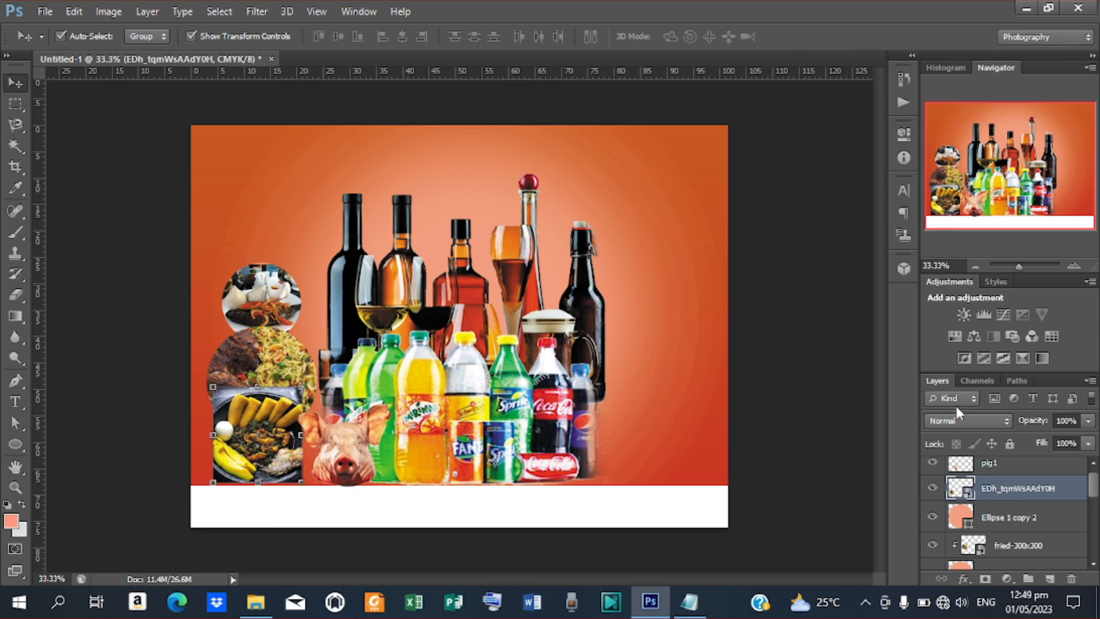
Clip the yam and egg dish image to the lowest circle and refit it to about 46% wide and 37% high
right_click(988, 488)
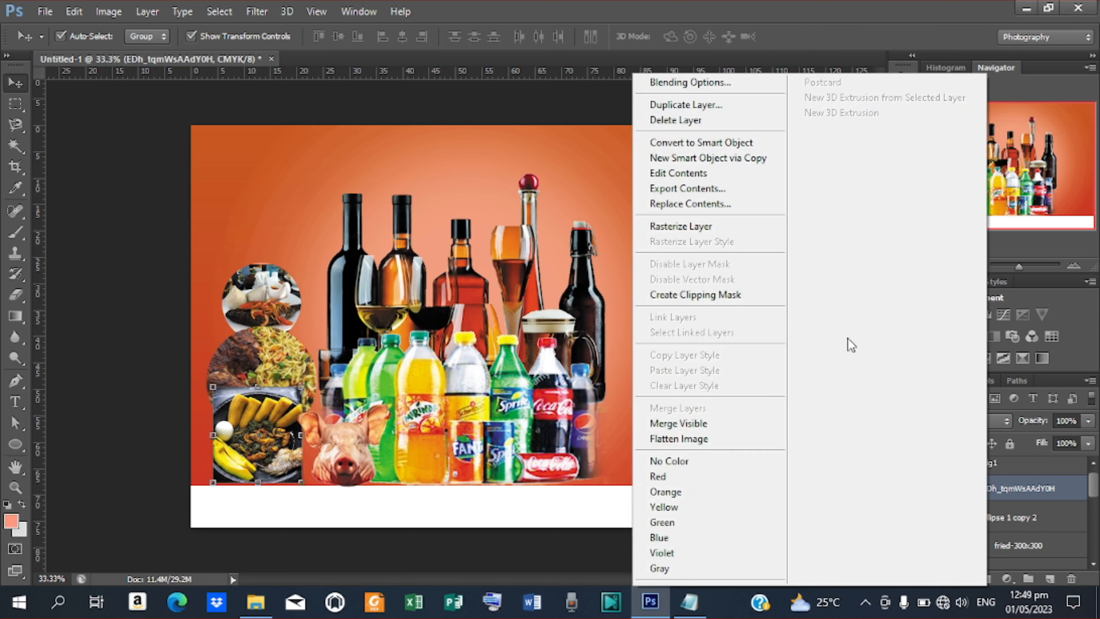
click(713, 298)
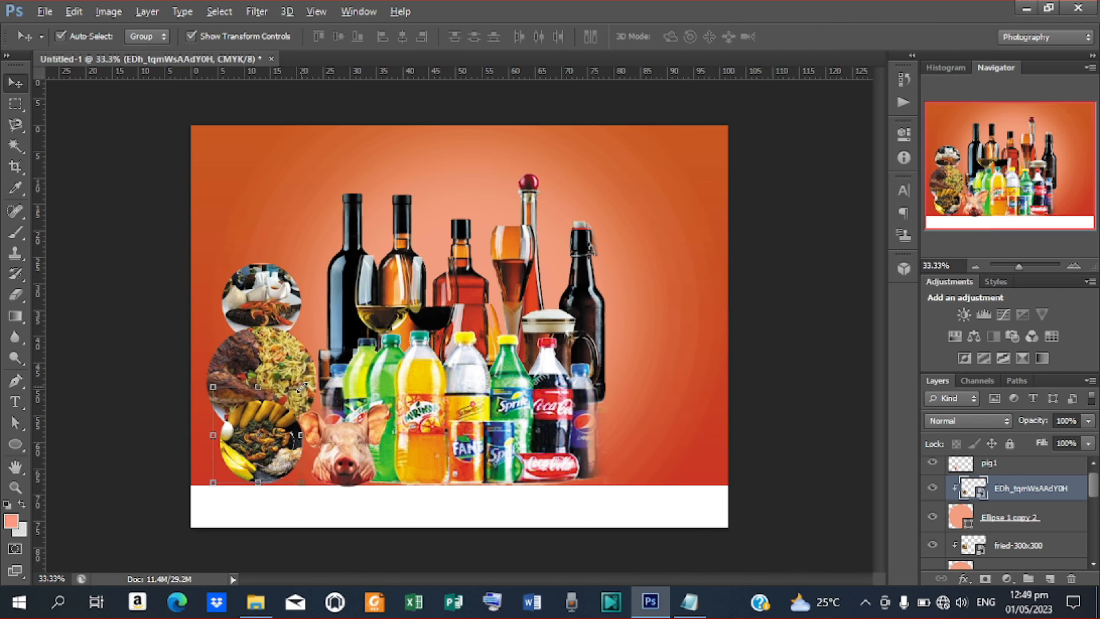
drag(301, 387, 297, 391)
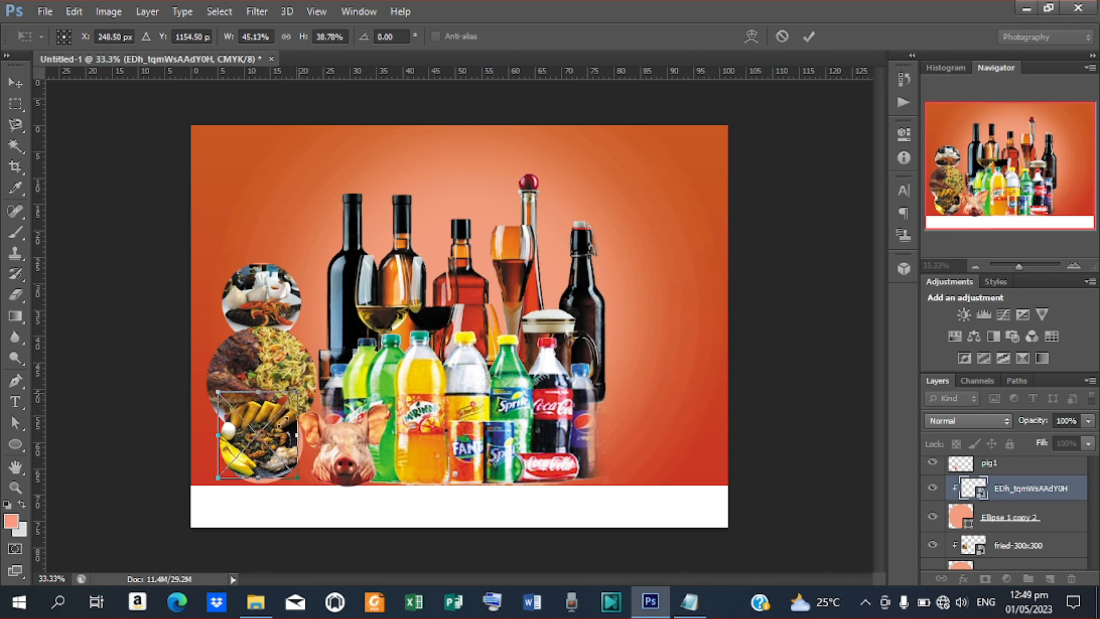
drag(273, 440, 305, 443)
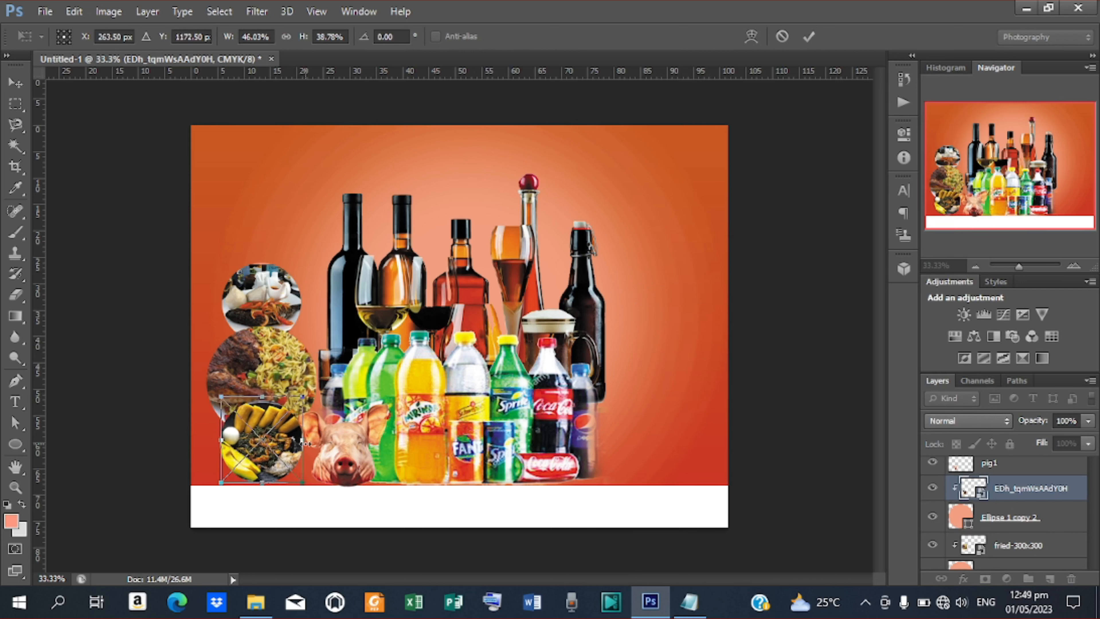
drag(261, 397, 261, 400)
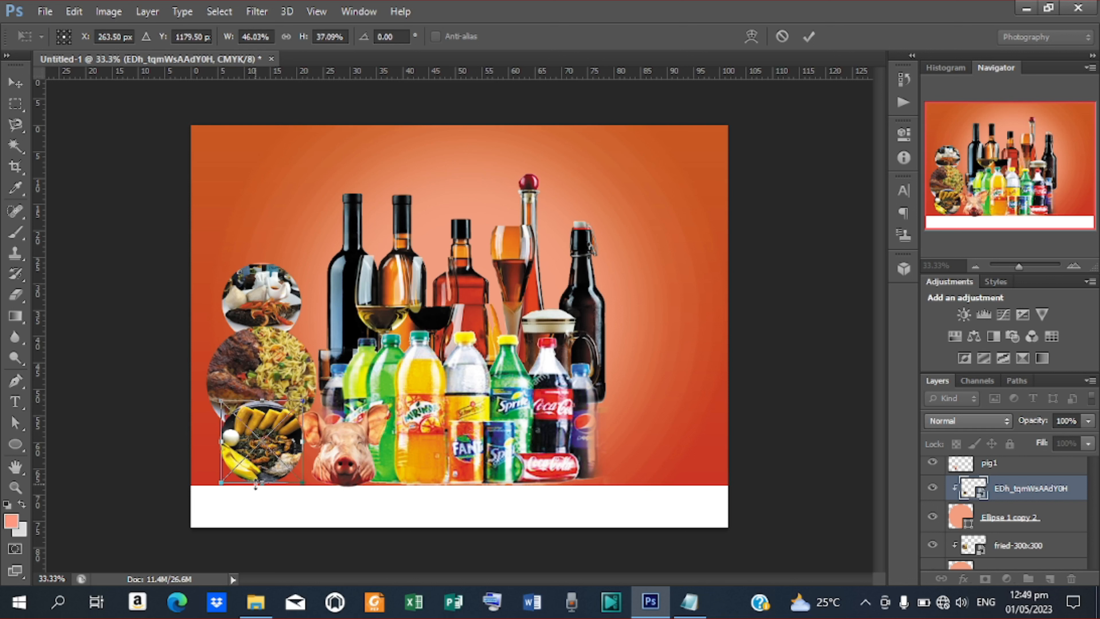
click(809, 36)
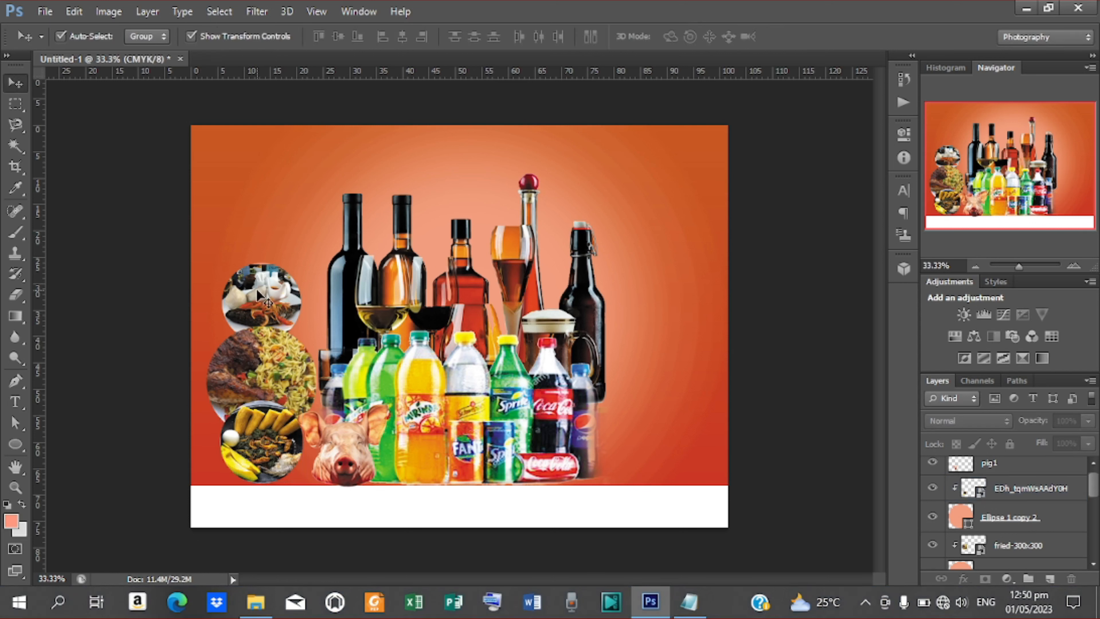
Move the fish dish image up 6 px inside the uppermost circle
click(272, 274)
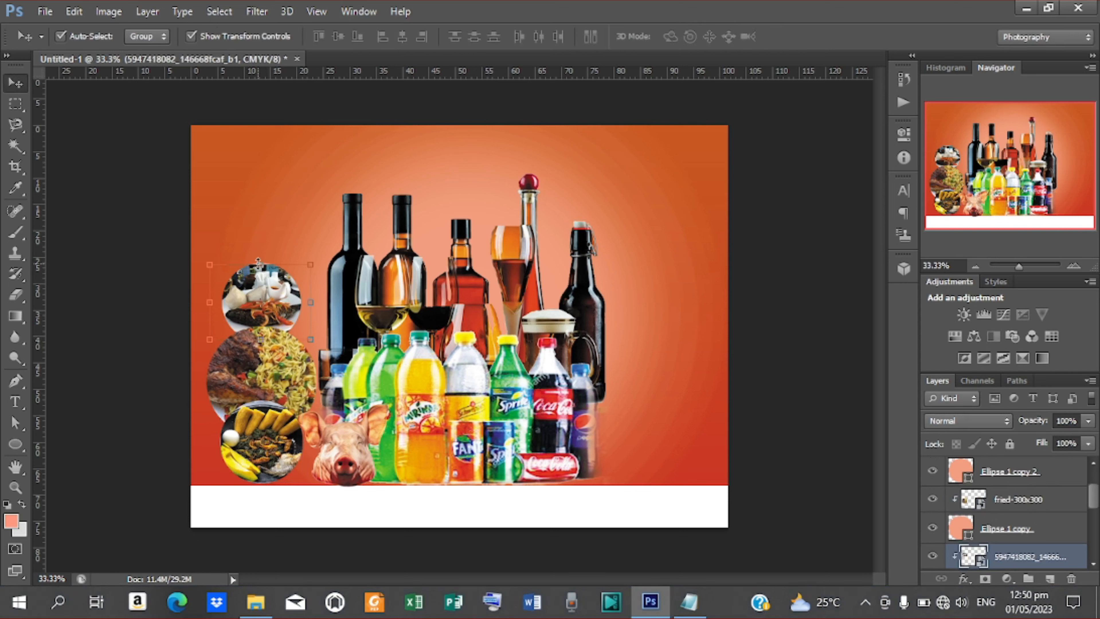
key(ctrl+t)
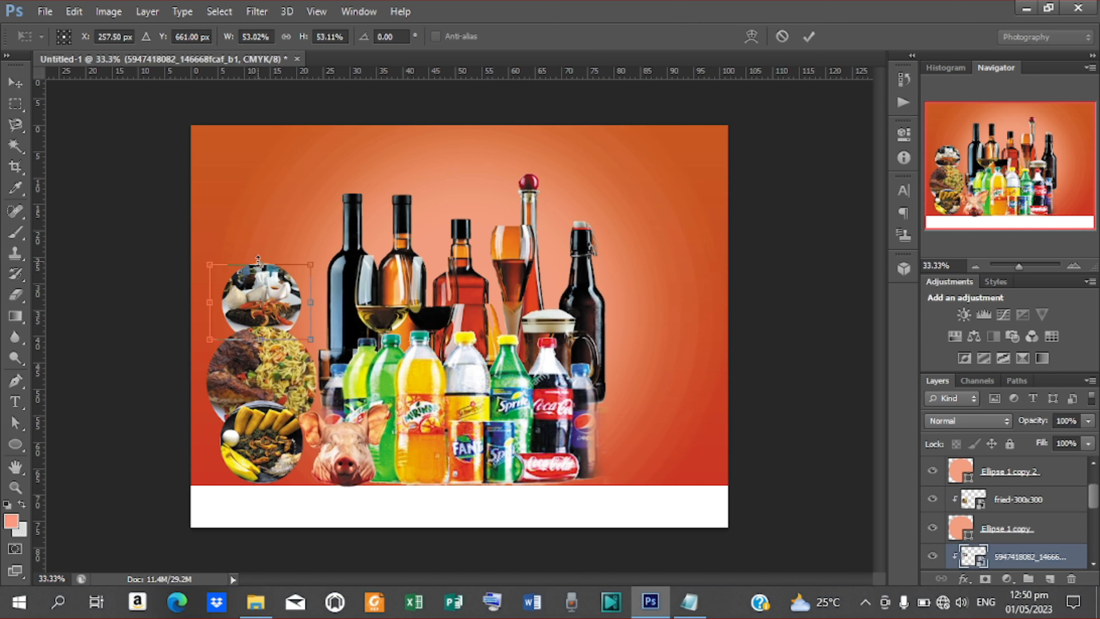
key(Up)
key(Up)
key(Up)
key(Up)
key(Up)
key(Up)
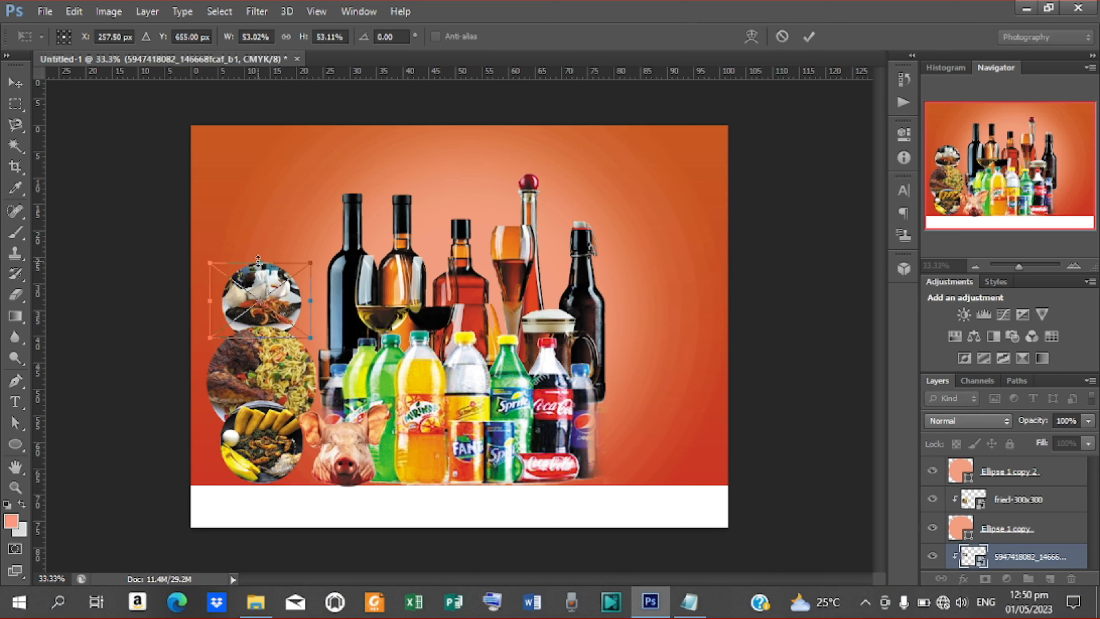
click(810, 37)
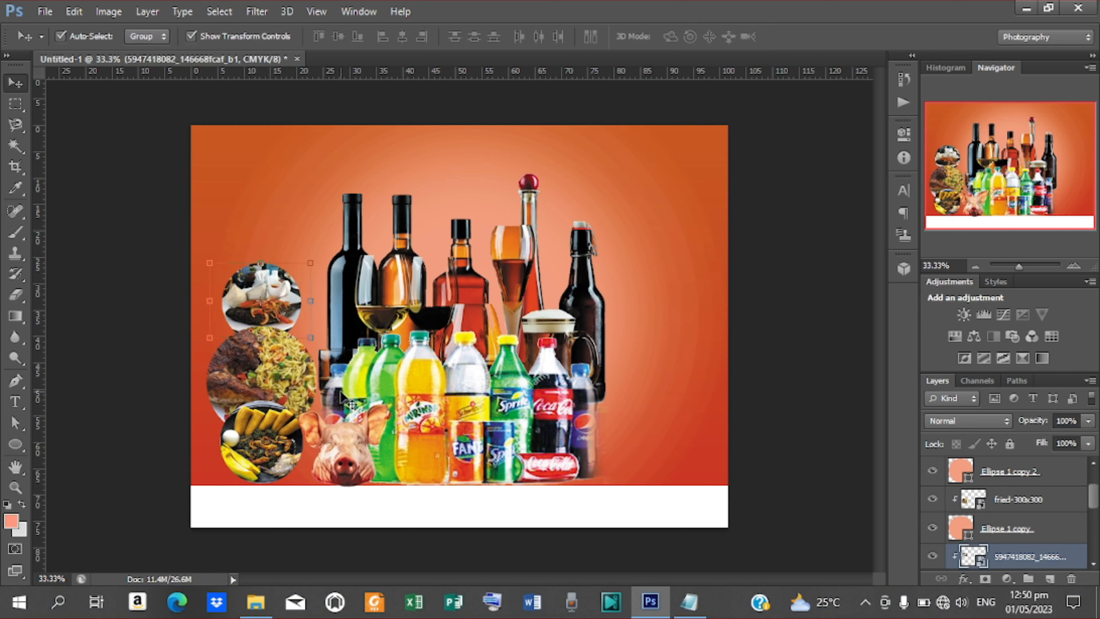
Add an 8 px outside stroke in light orange efa778 to the lowest circle, Ellipse 1 copy 2
click(1004, 484)
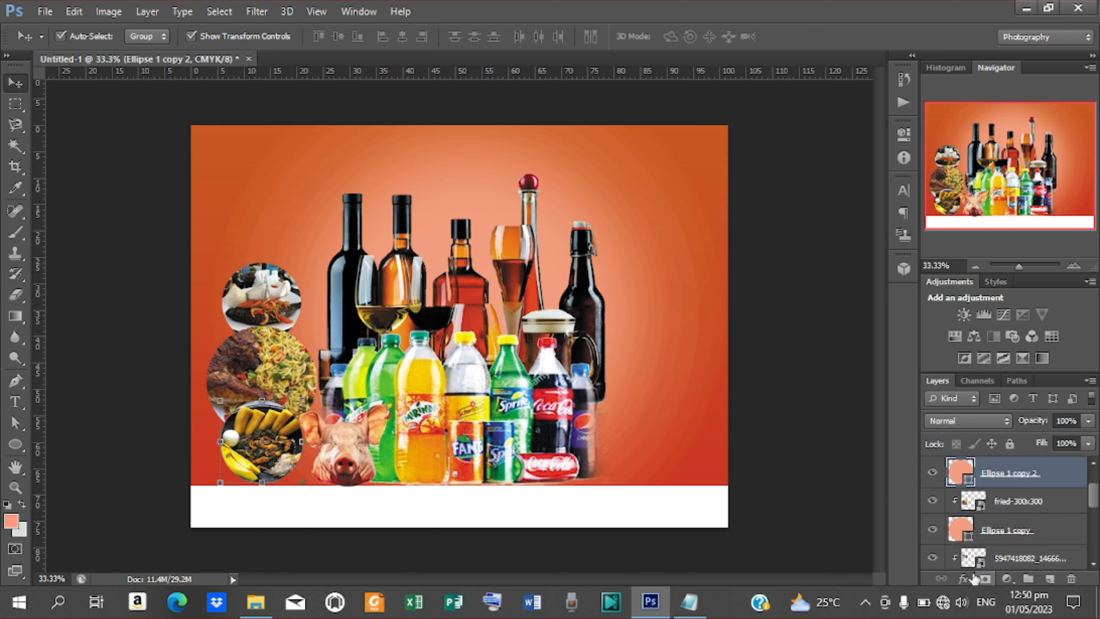
click(964, 579)
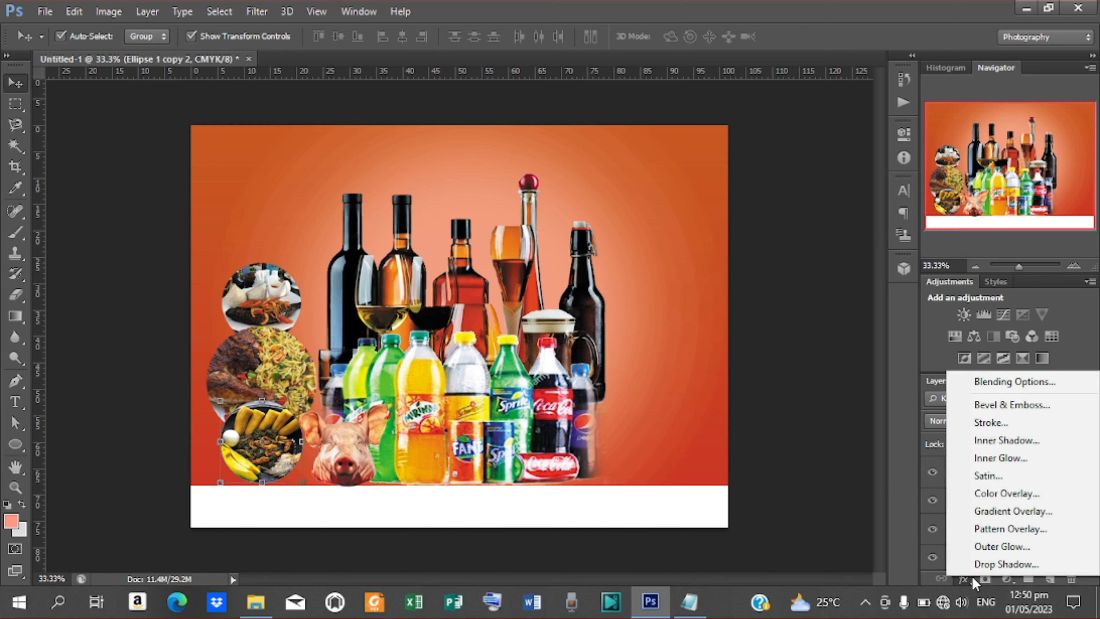
click(966, 579)
click(966, 579)
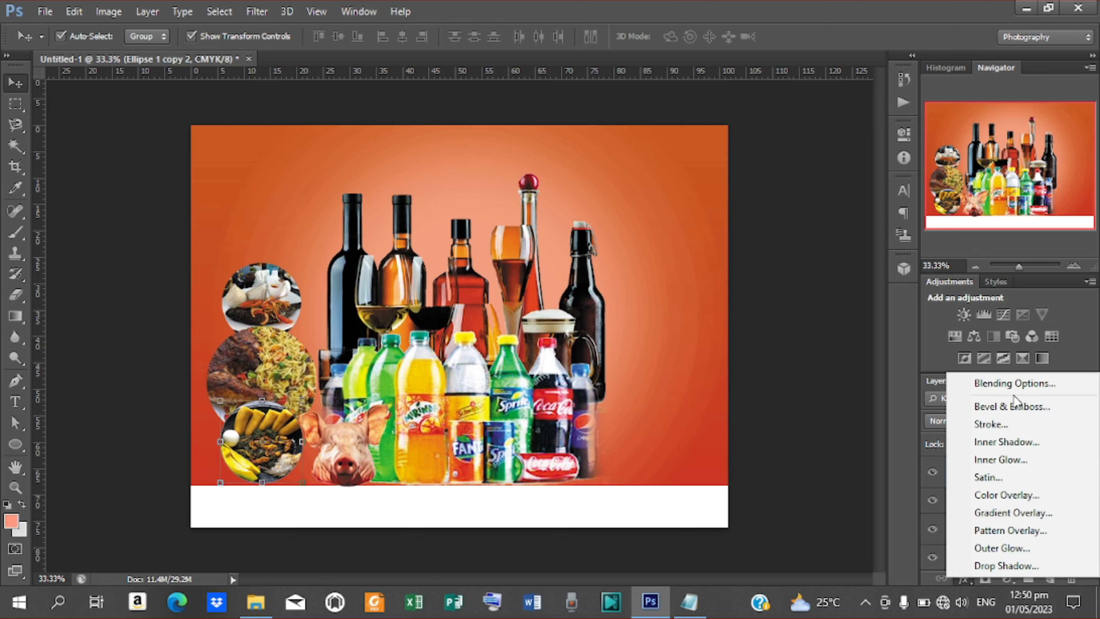
click(1006, 387)
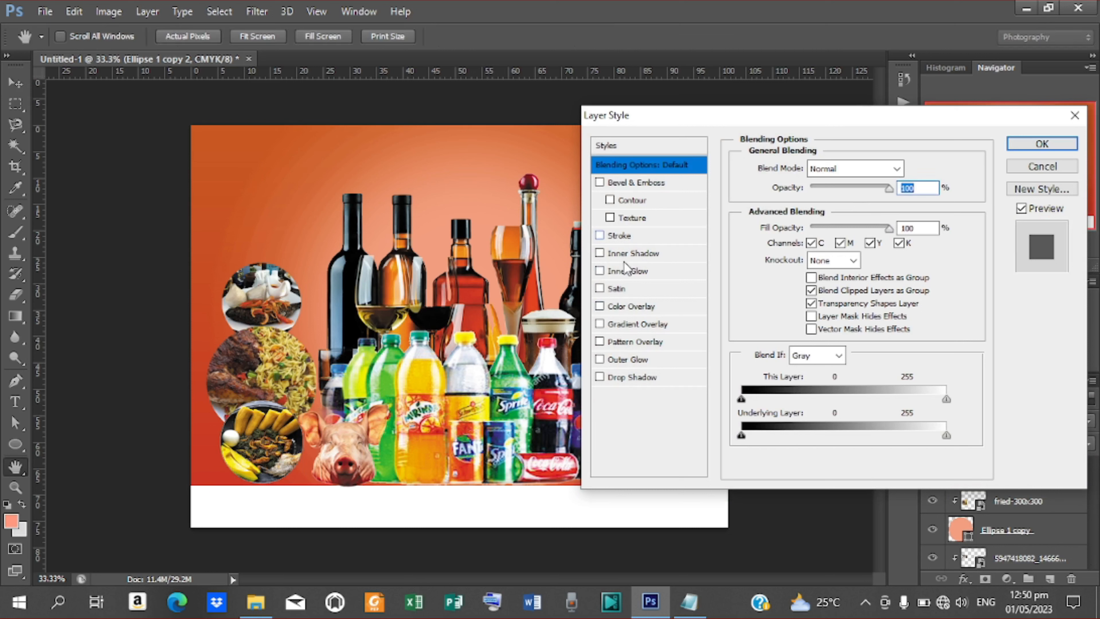
click(618, 238)
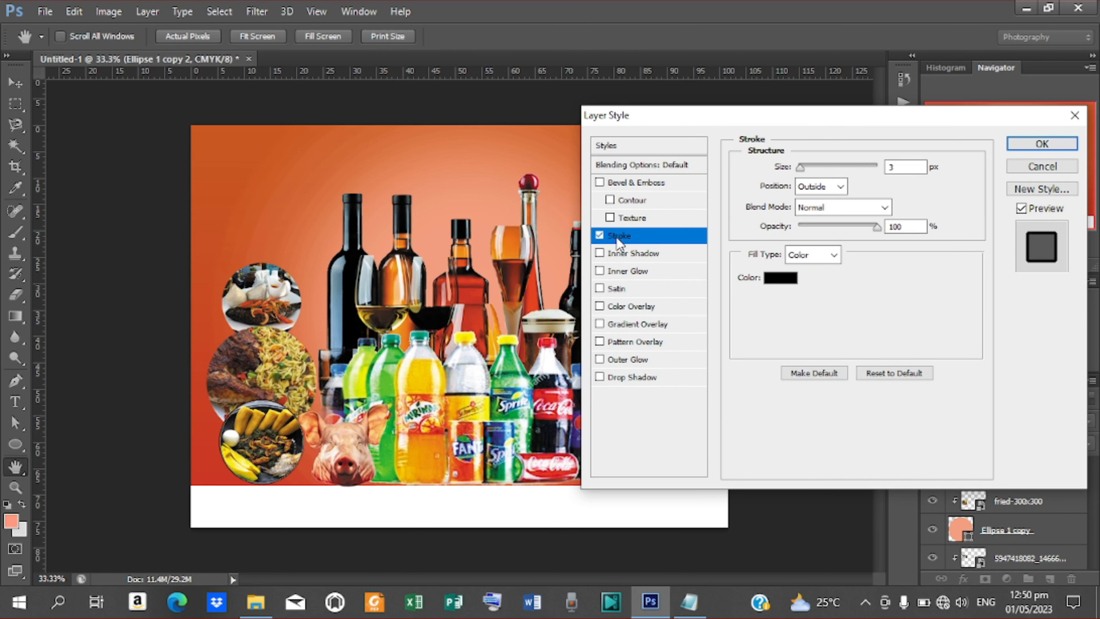
click(780, 279)
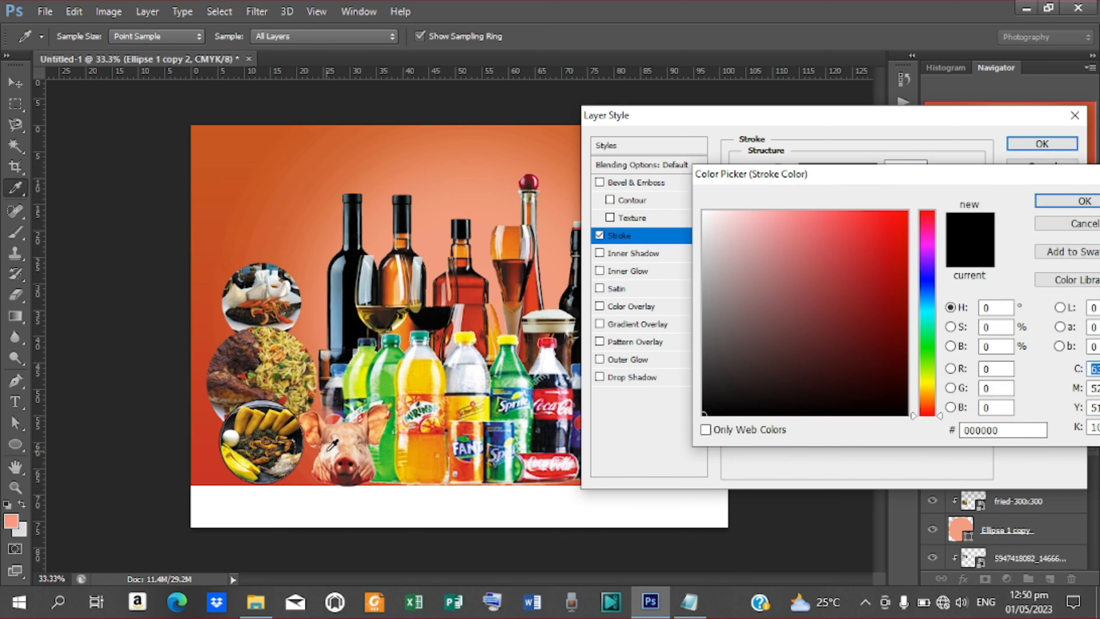
click(323, 424)
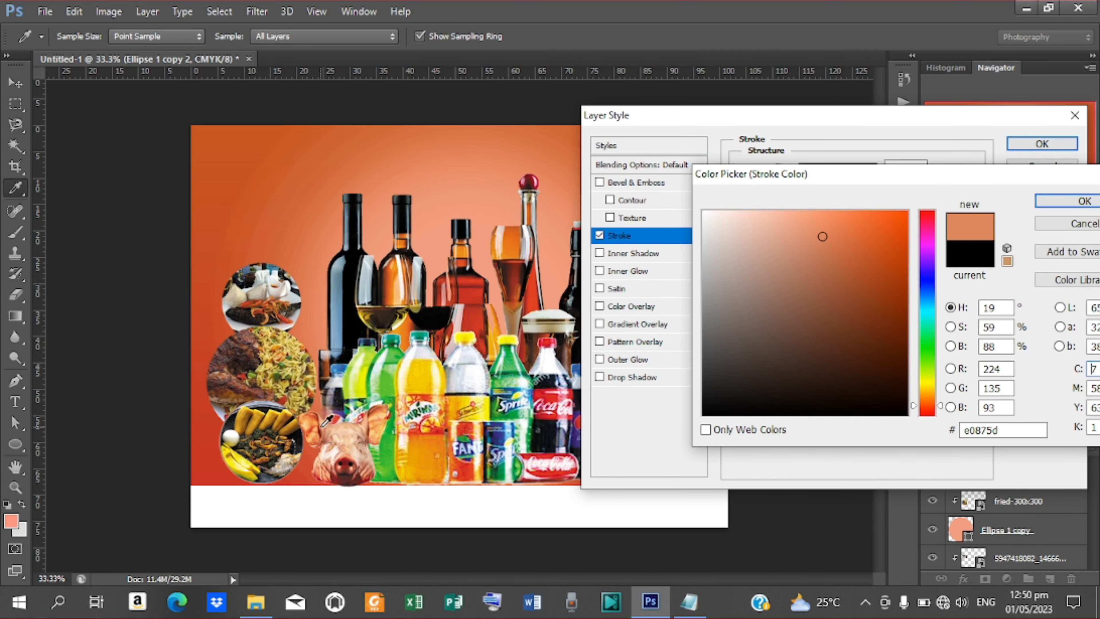
click(325, 429)
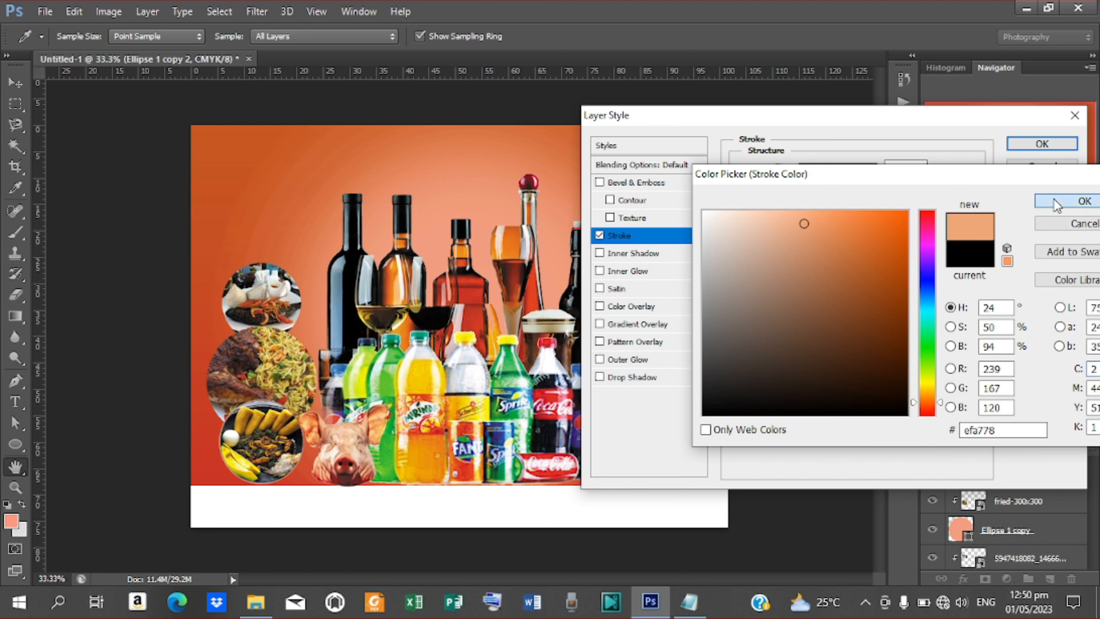
click(1085, 200)
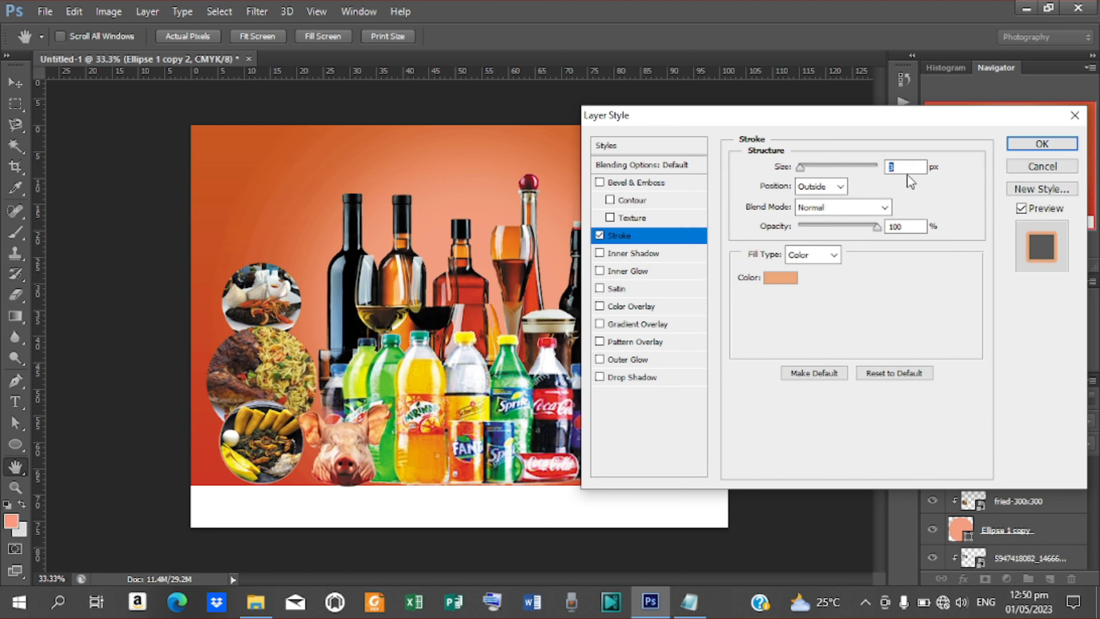
text(8)
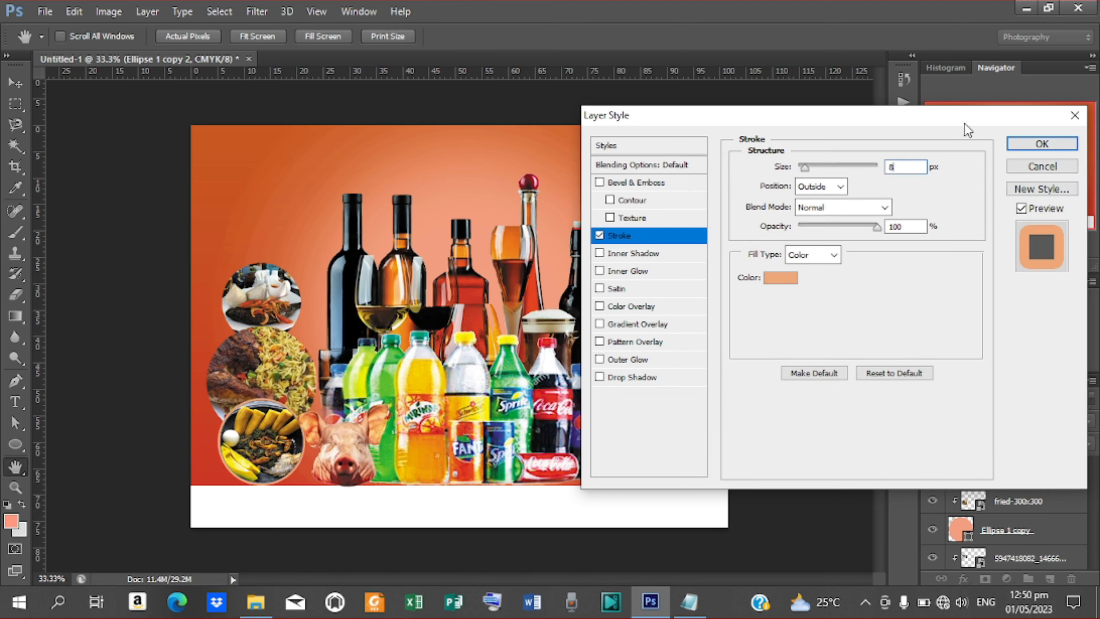
click(1042, 143)
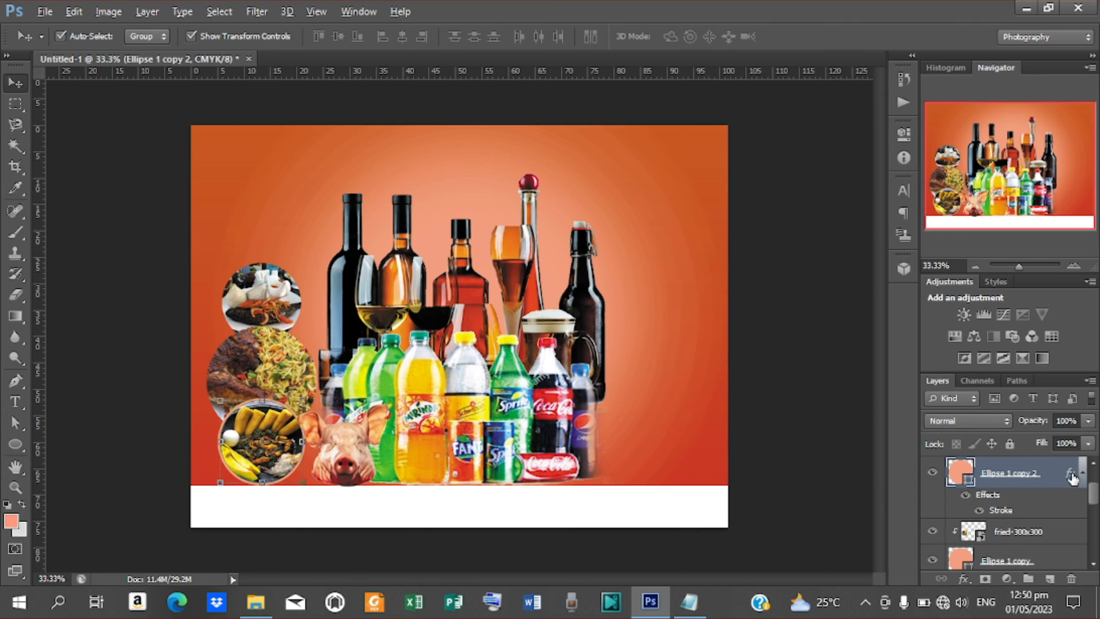
Copy the stroke effect from the lowest circle to Ellipse 1 copy and Ellipse 1, leaving no layer selected
drag(1073, 478, 1076, 562)
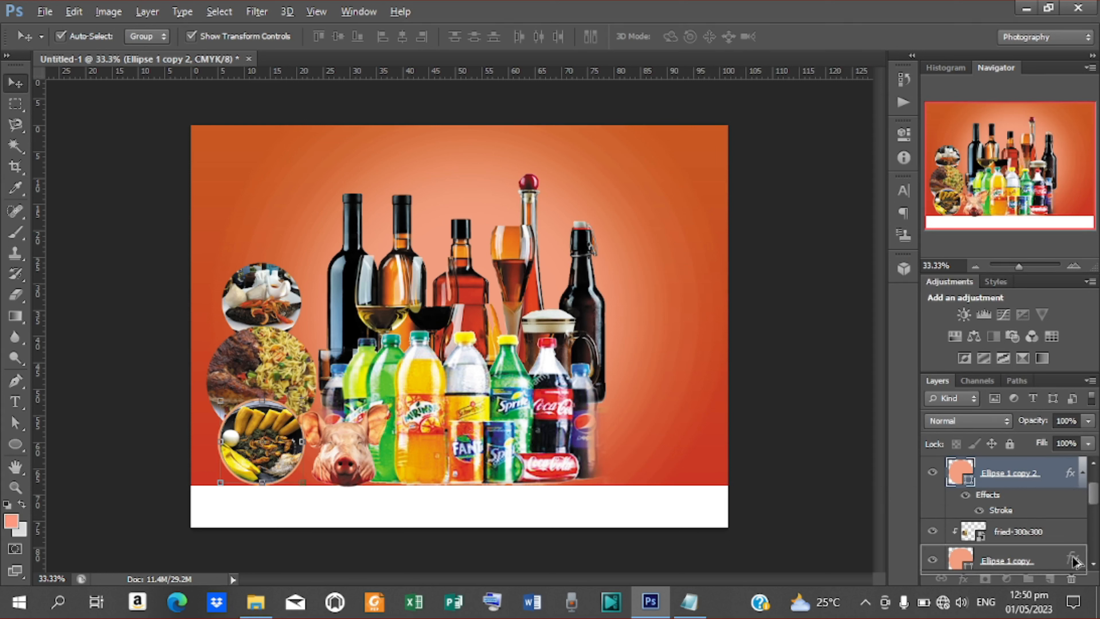
drag(1073, 561, 1072, 560)
scroll(1057, 520, down, 2)
drag(1070, 477, 1070, 563)
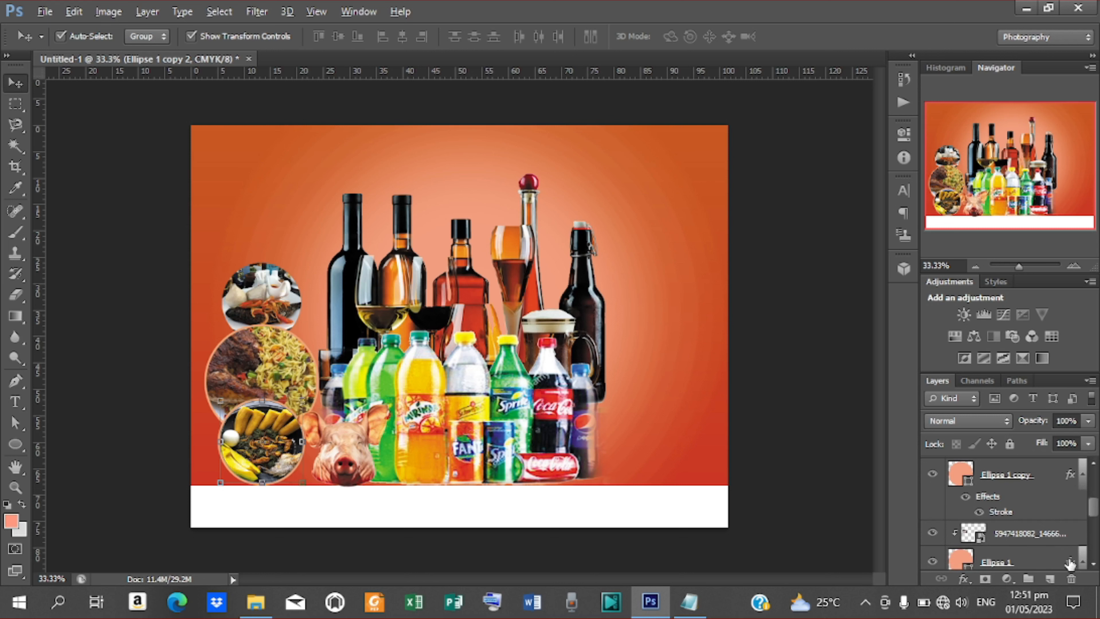
click(807, 300)
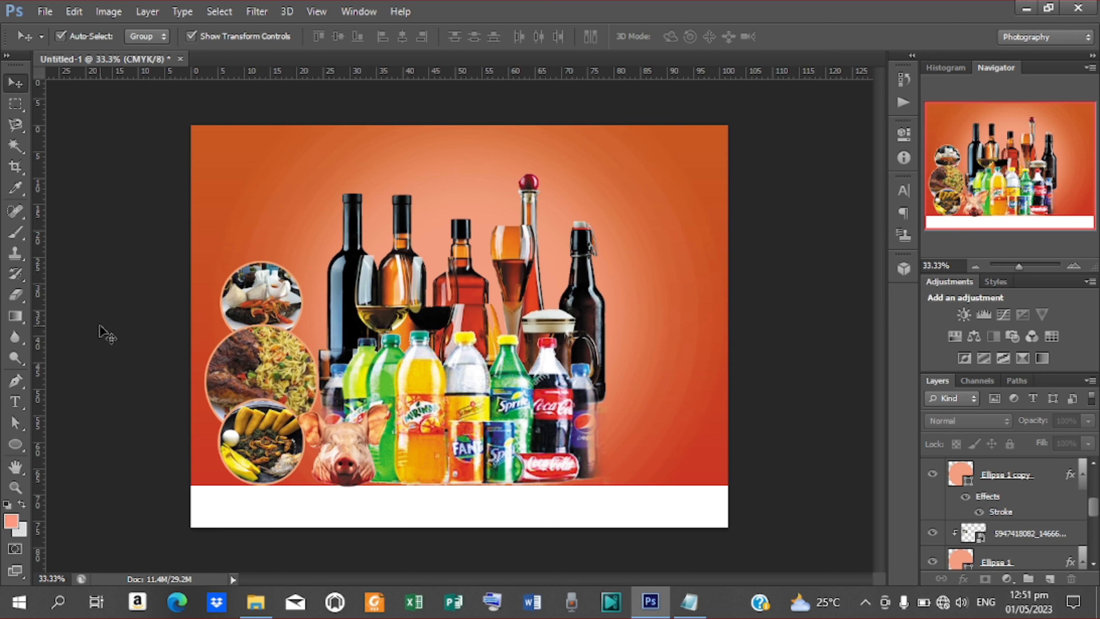
Set up the Type tool with the Lato font in the Black style
click(15, 403)
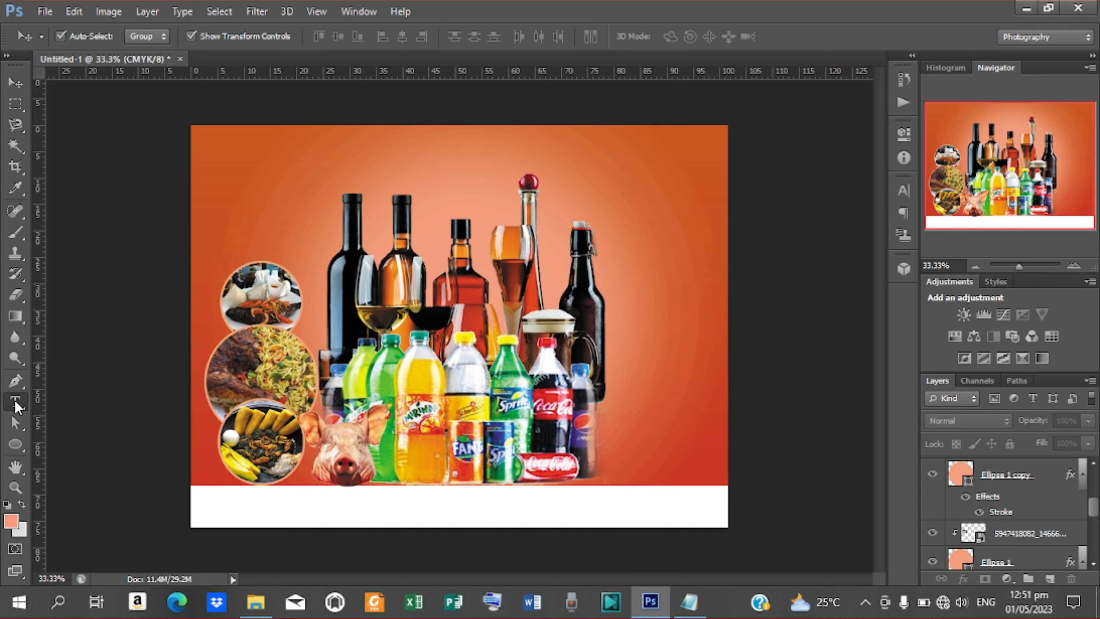
click(14, 401)
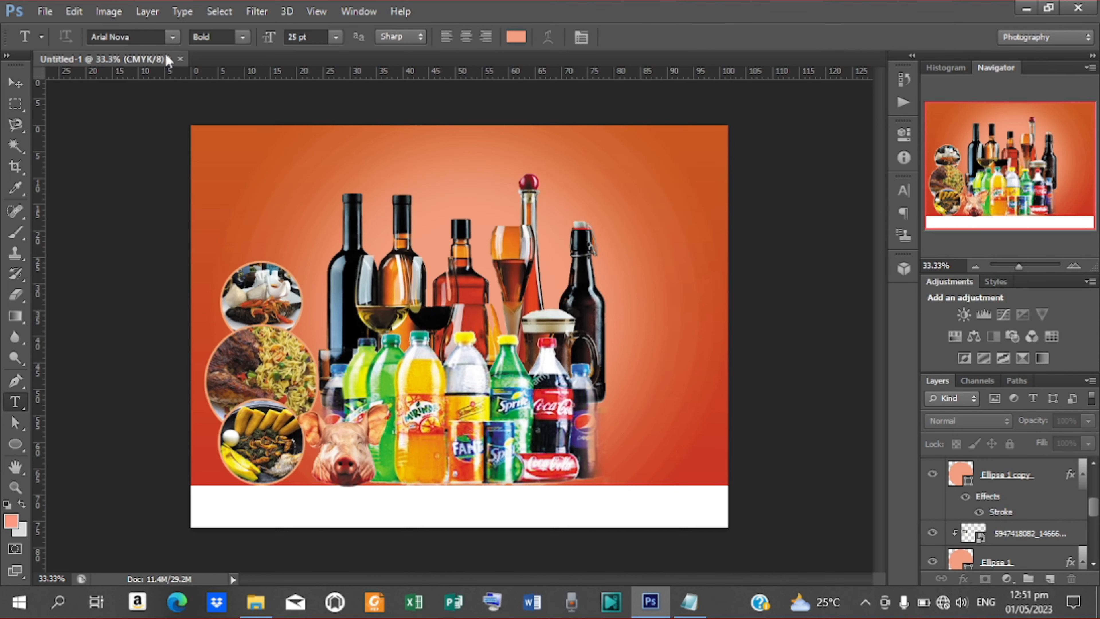
click(173, 38)
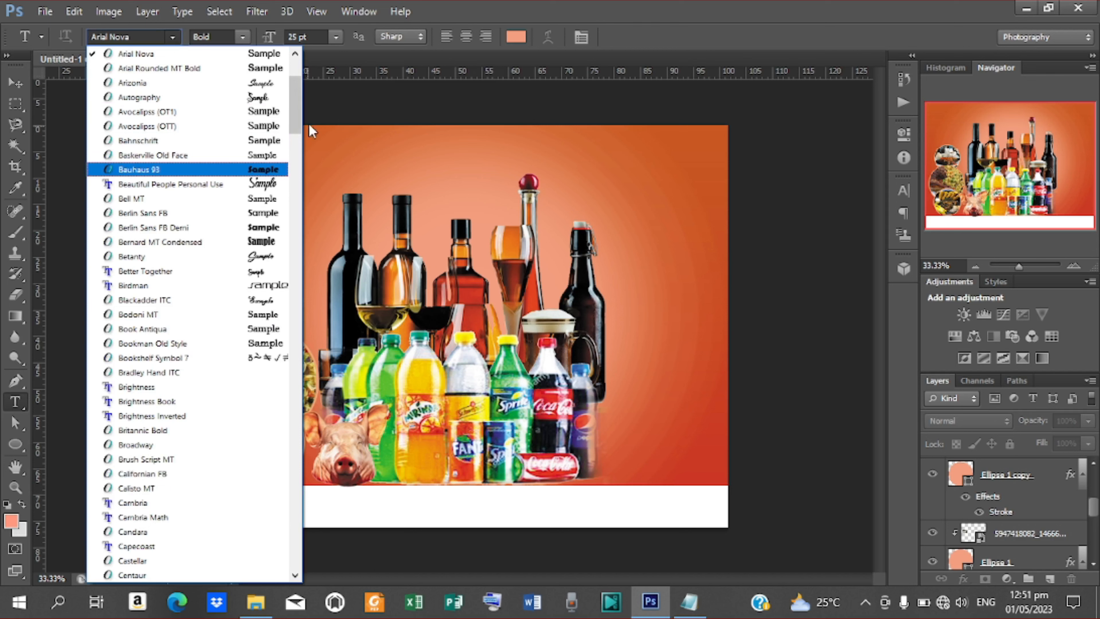
drag(295, 108, 297, 272)
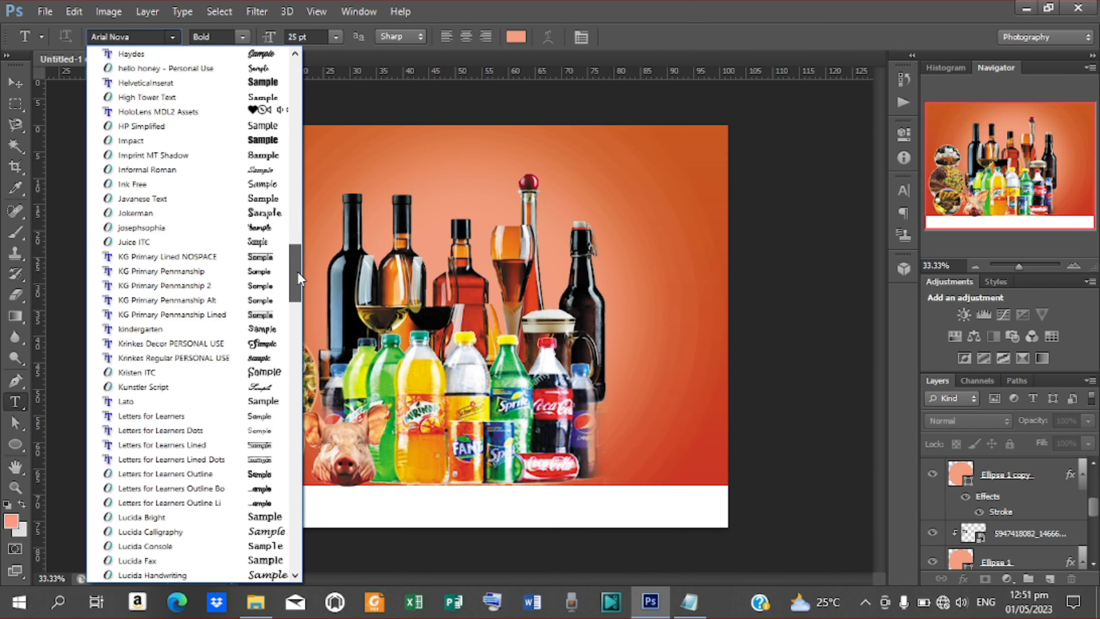
click(154, 400)
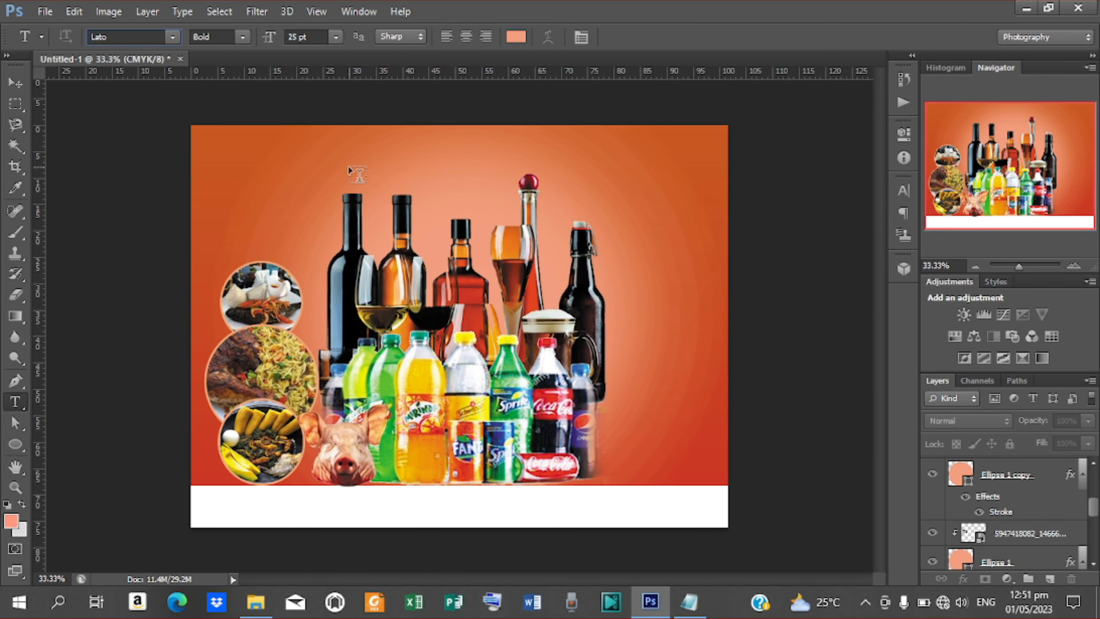
click(240, 38)
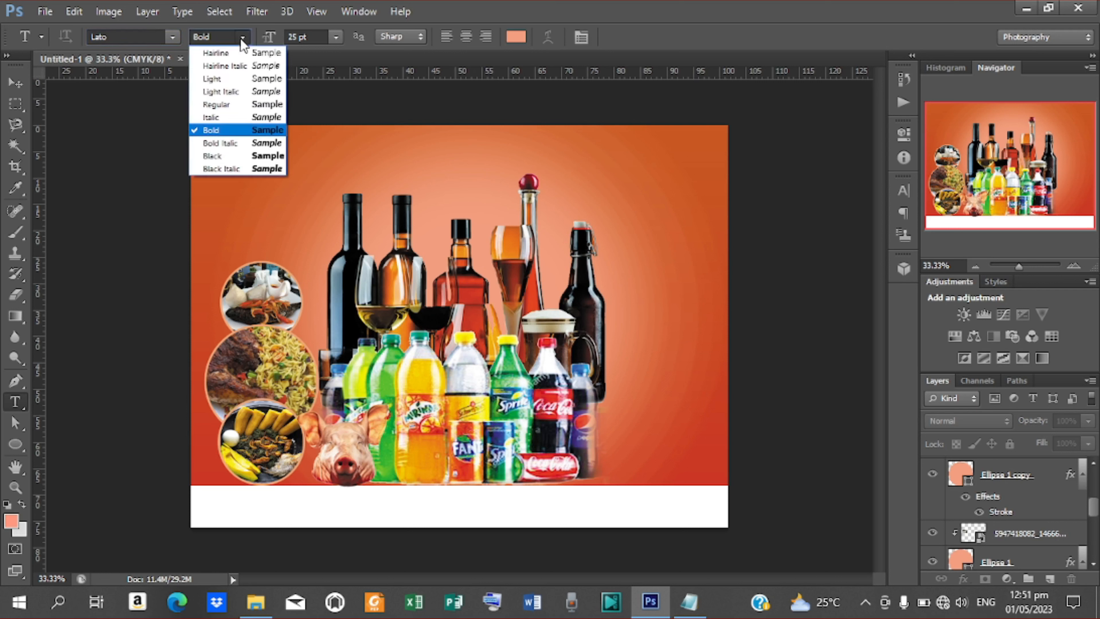
click(224, 156)
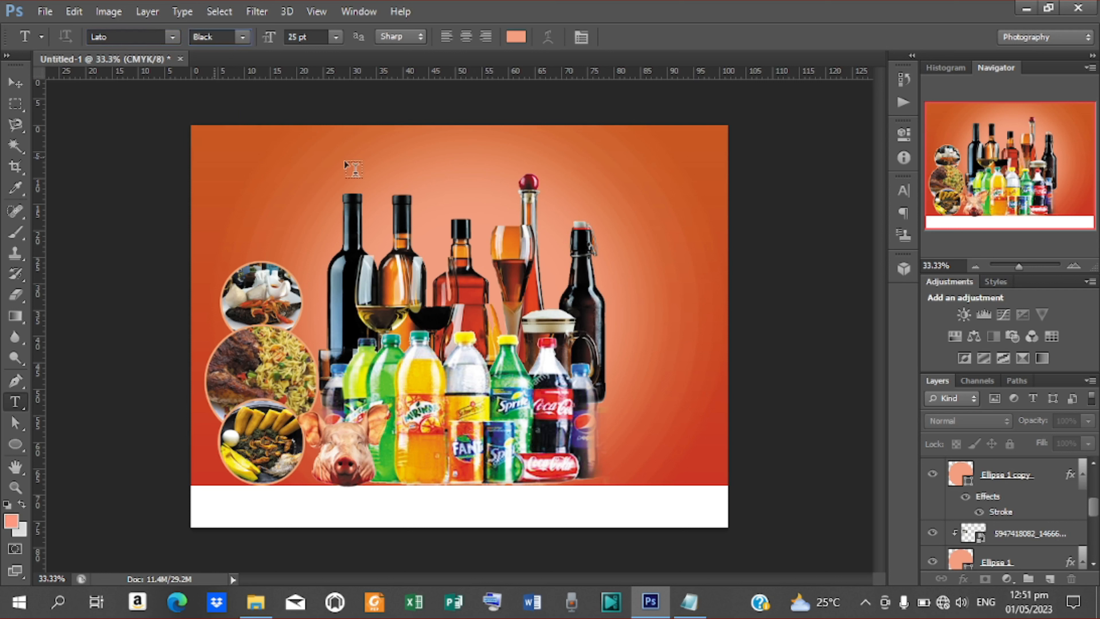
Start a text line above the left wine bottles with off-white colour f8f4f2 and size 150 pt
click(360, 164)
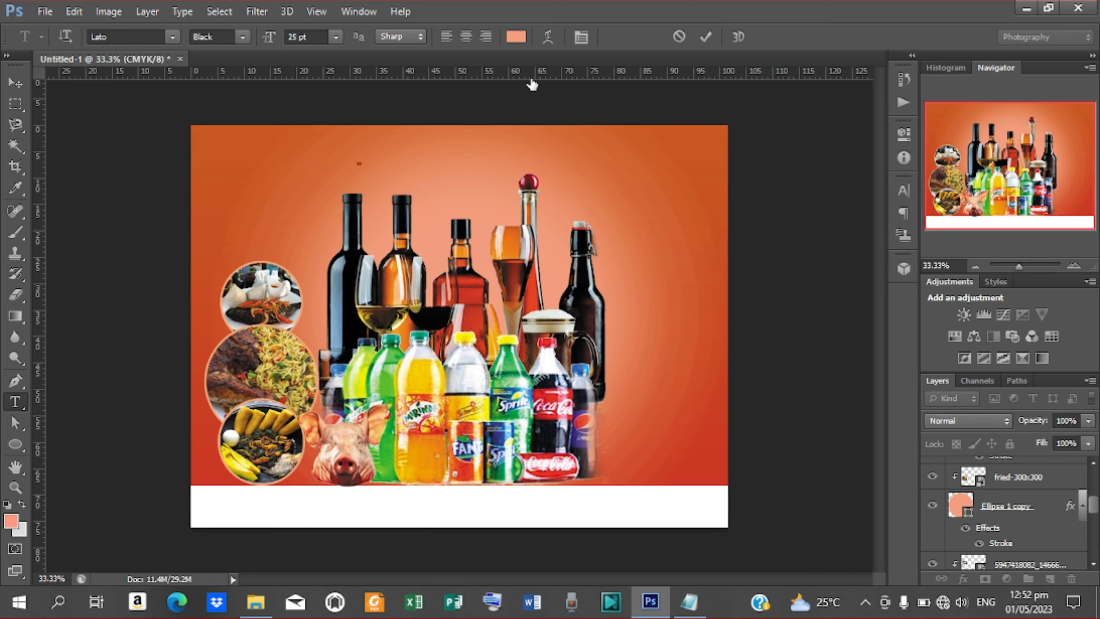
click(514, 37)
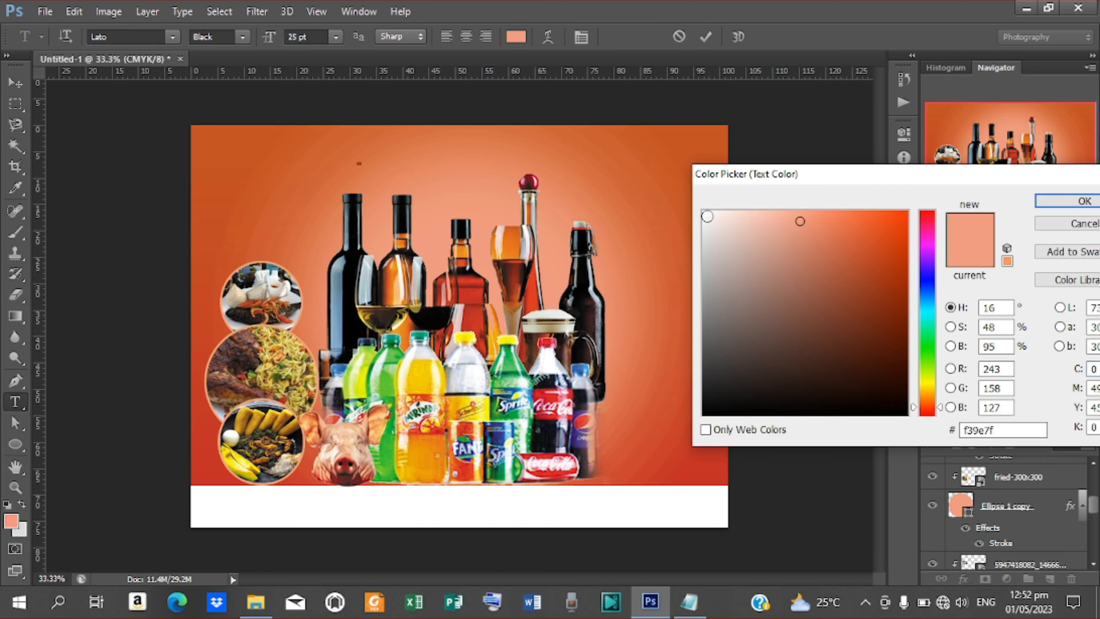
drag(704, 212, 707, 216)
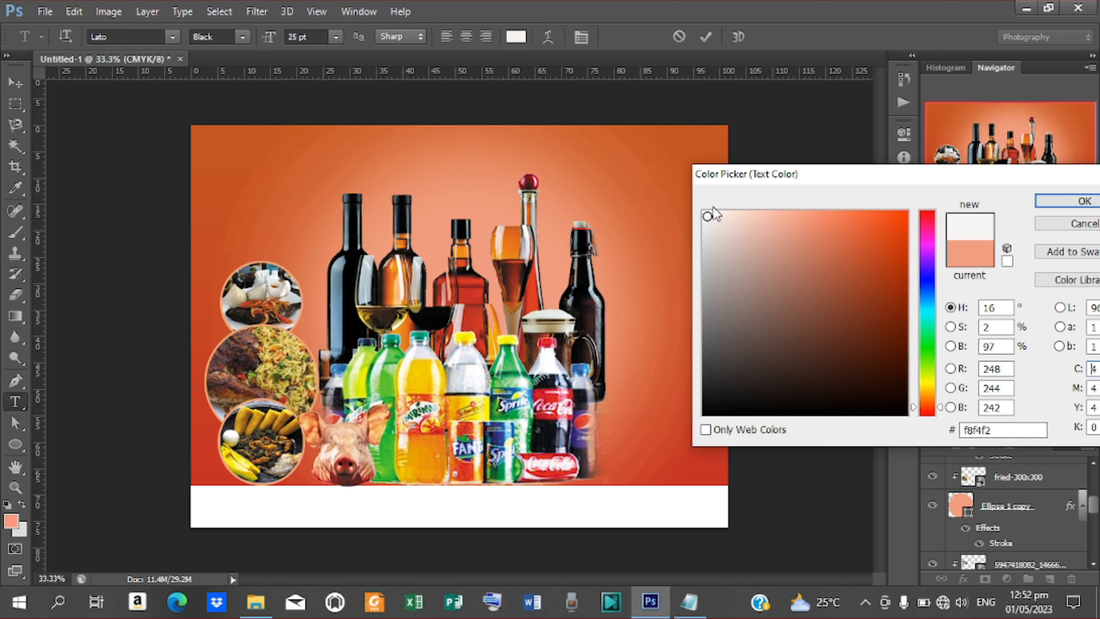
click(1072, 204)
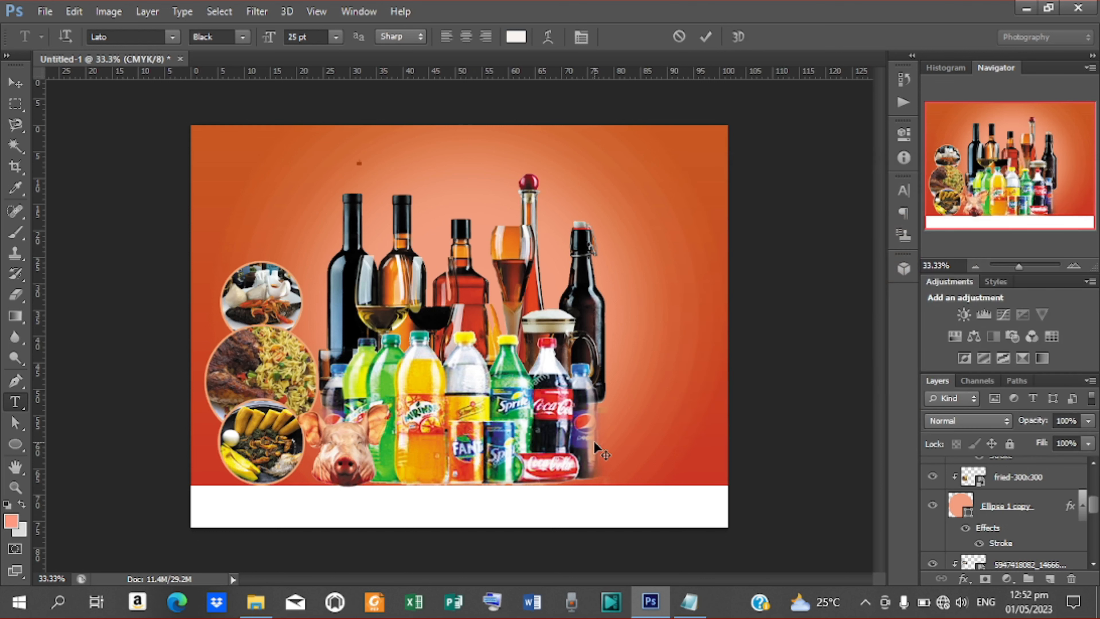
click(291, 38)
key(Return)
drag(266, 39, 334, 36)
Copy the business name KING'S PUB from the Notepad text file and paste it into the new text line
click(694, 599)
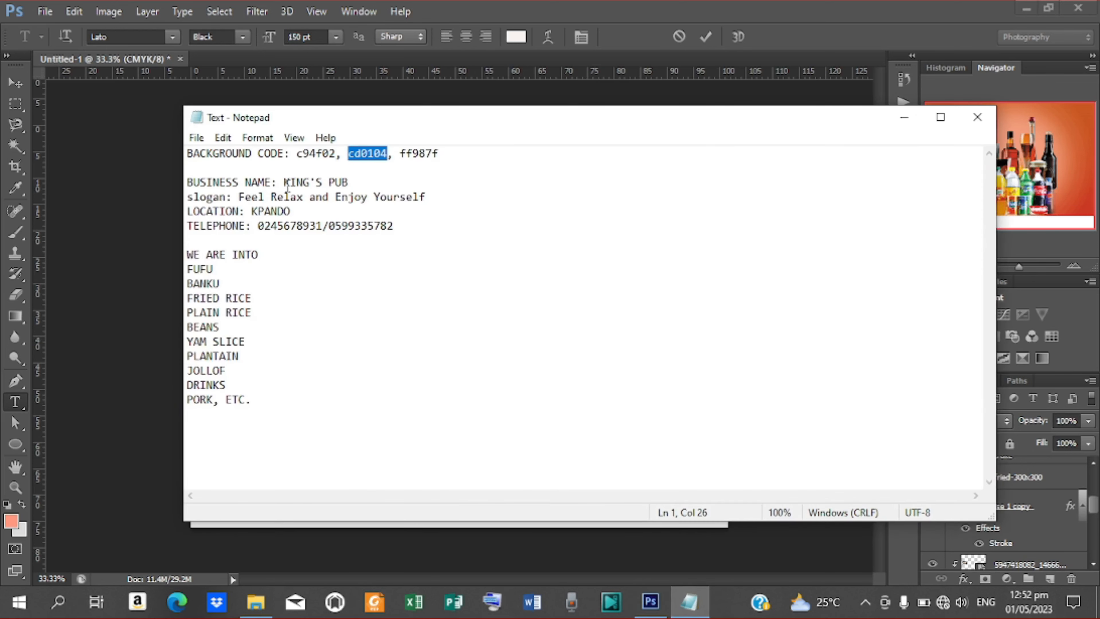
drag(283, 184, 349, 183)
key(ctrl+c)
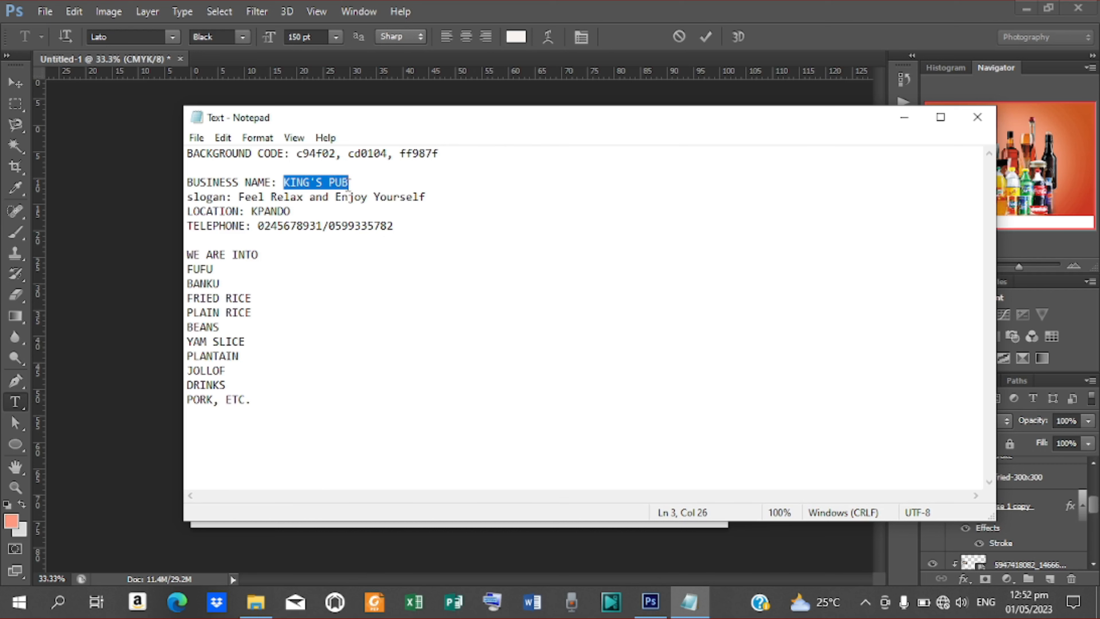
click(904, 119)
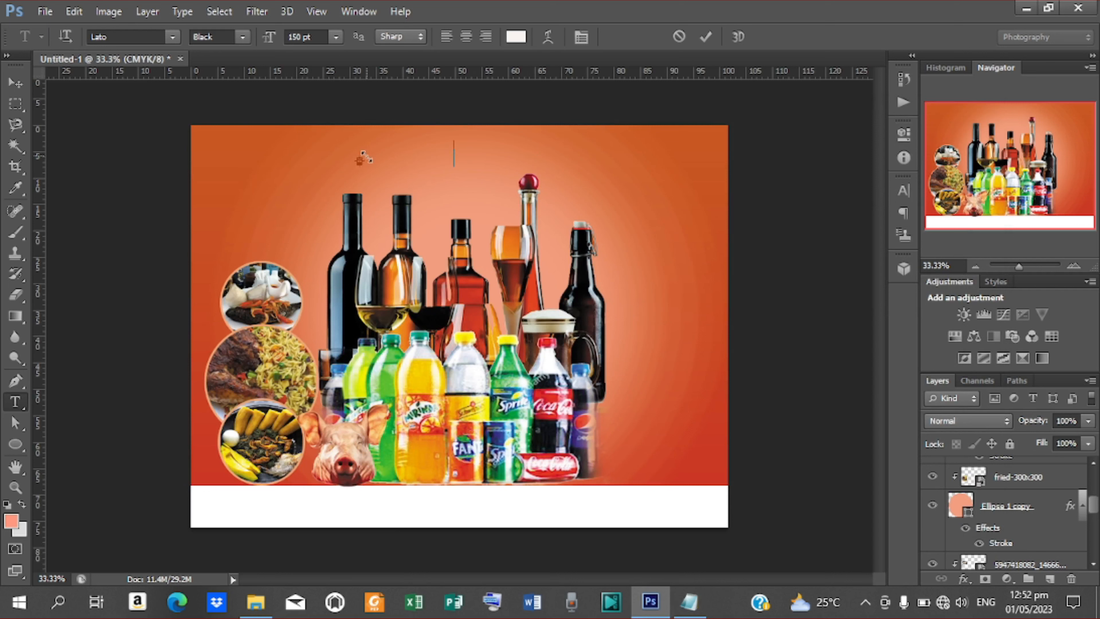
key(ctrl+v)
click(706, 36)
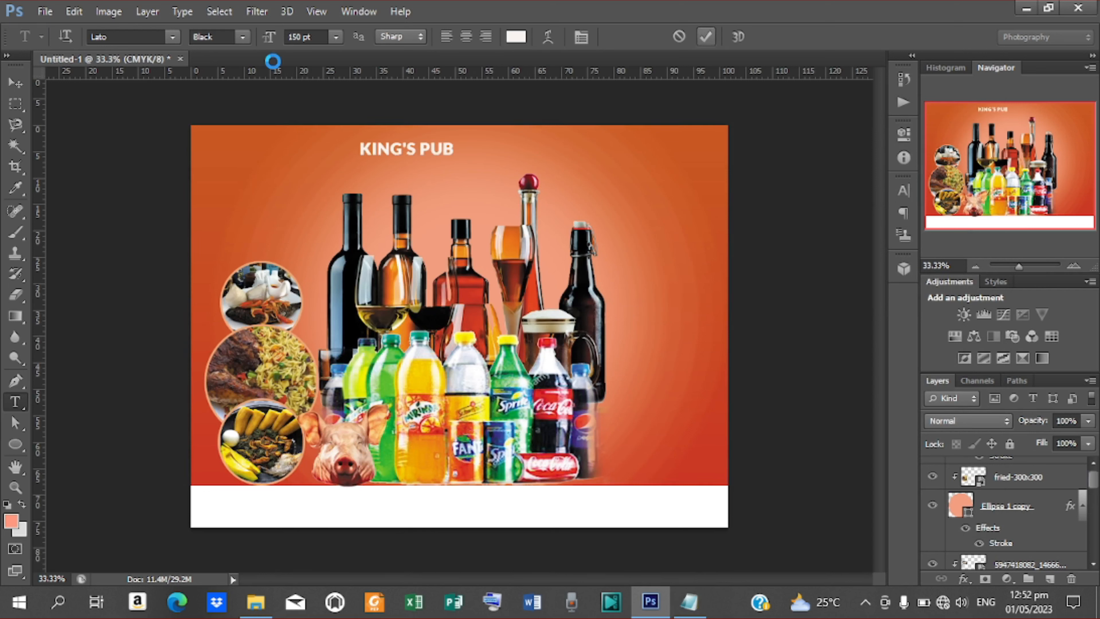
Scale the KING'S PUB text to about 288% and move it above the bottles to about X 996, Y 116.5 px
key(v)
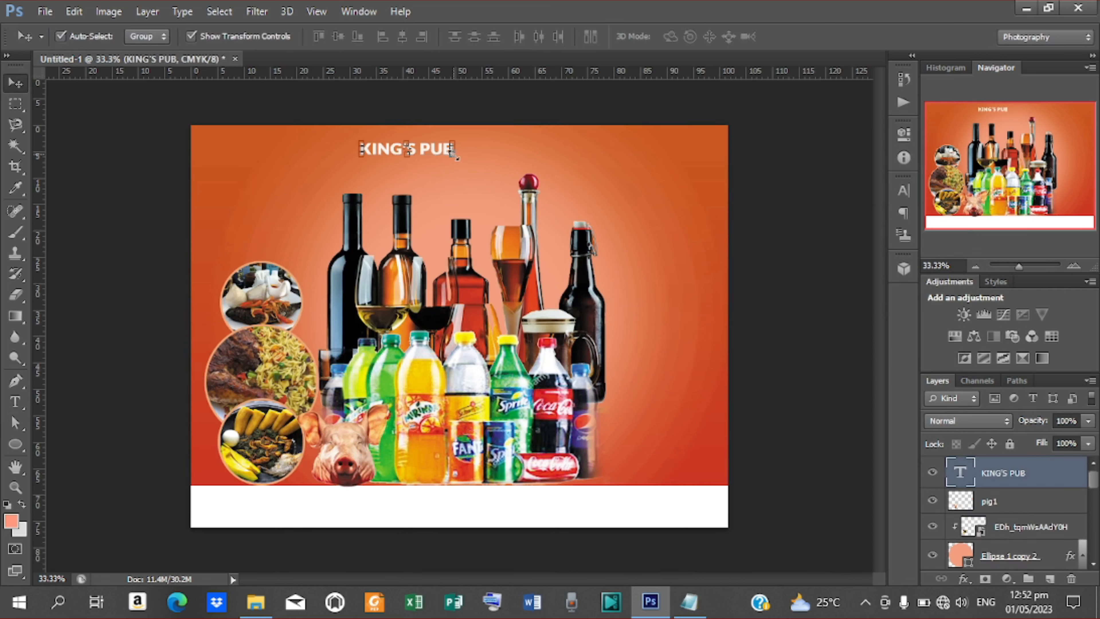
drag(456, 156, 542, 199)
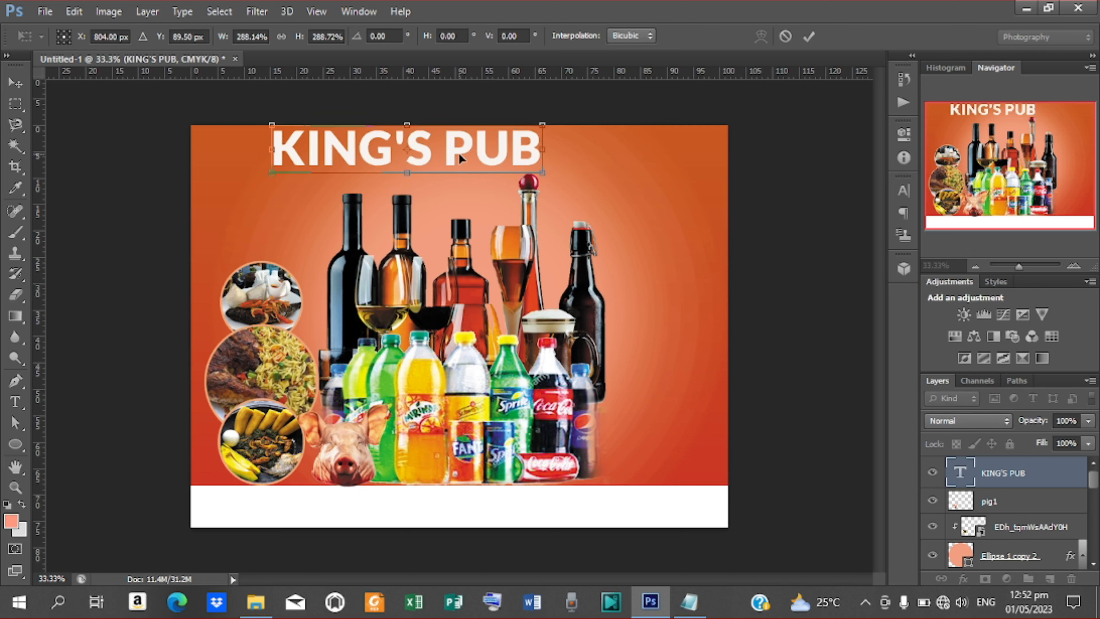
drag(461, 159, 511, 159)
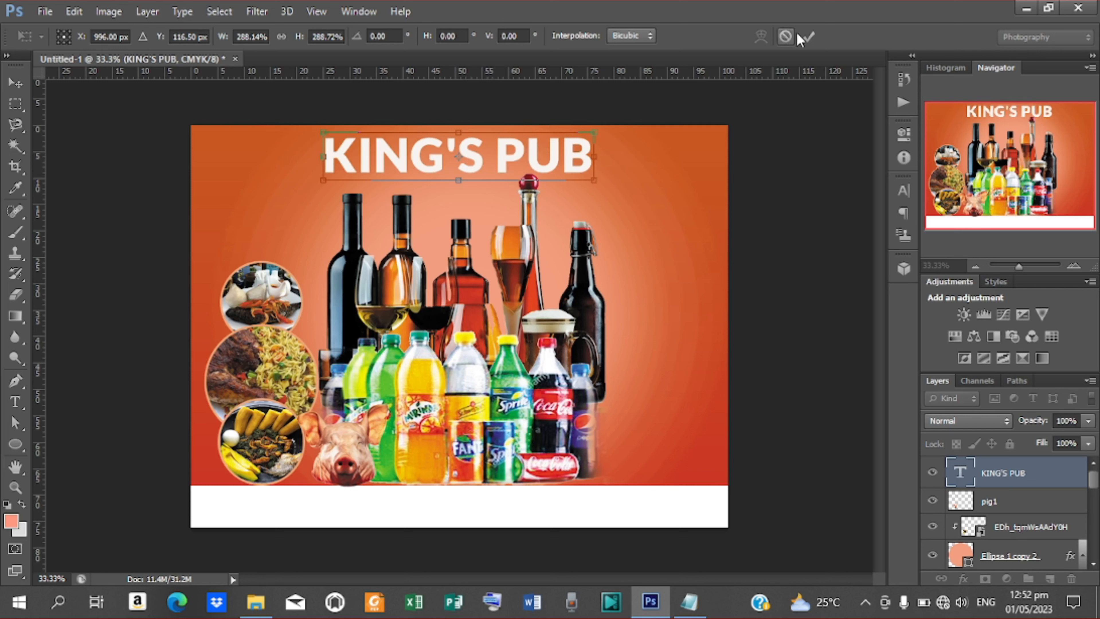
click(809, 36)
Centre the KING'S PUB text horizontally on the whole canvas and clear the selection
key(ctrl+a)
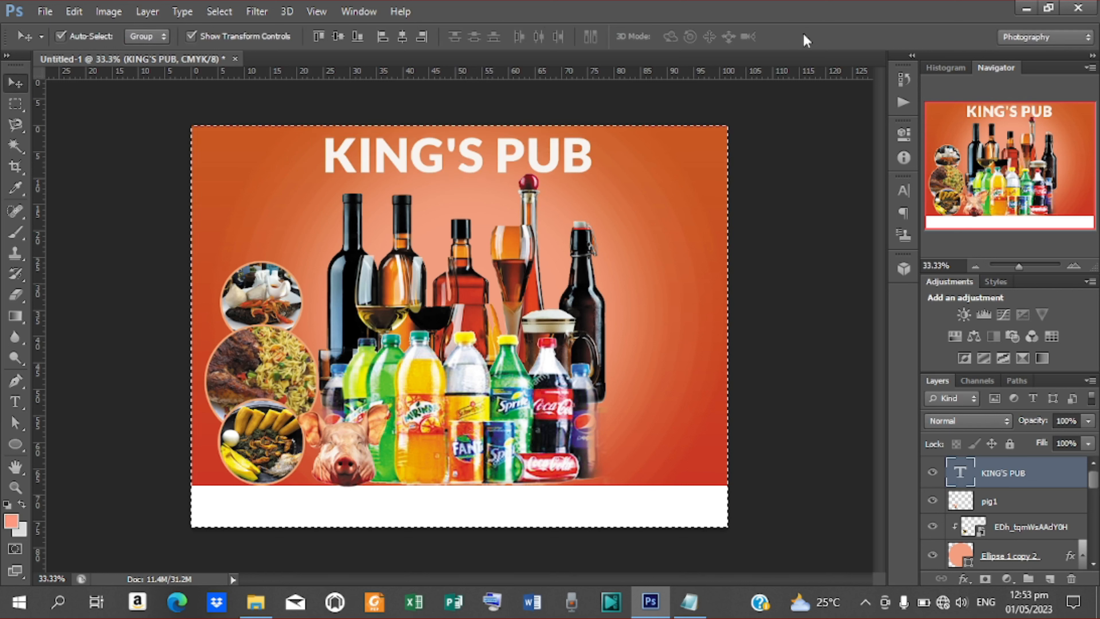
click(405, 34)
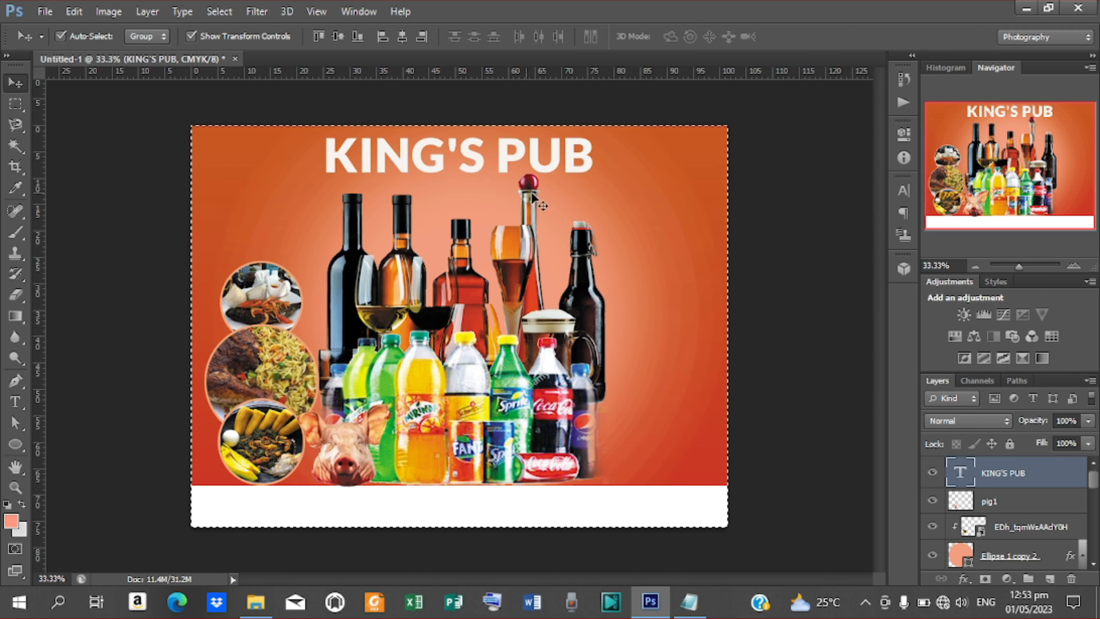
key(ctrl+d)
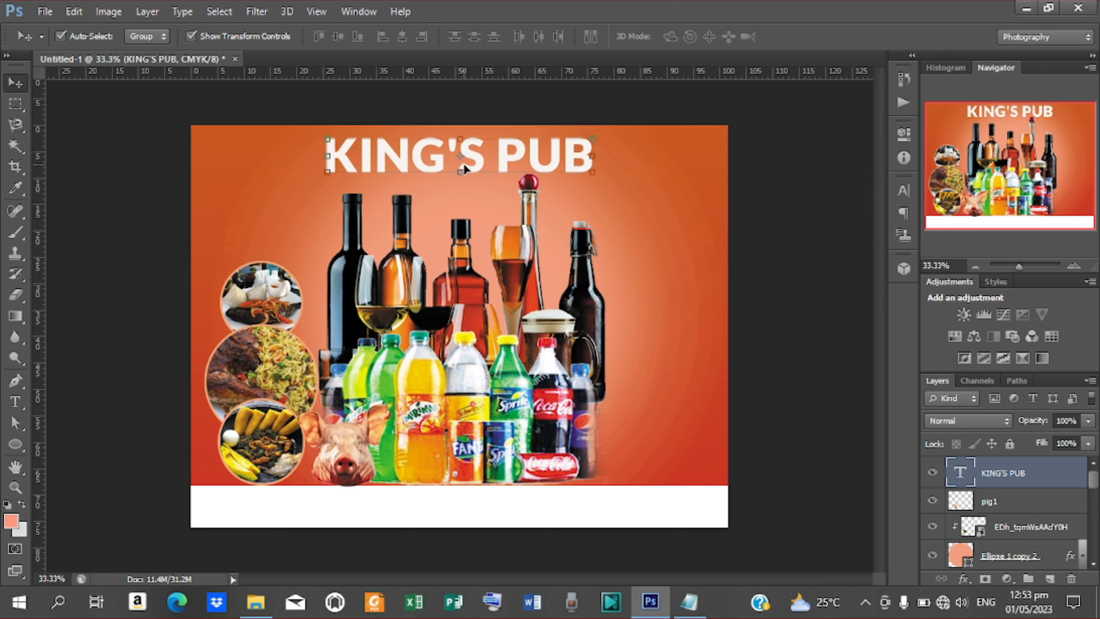
Set the vertical scale of the KING'S PUB text to 100%
click(903, 190)
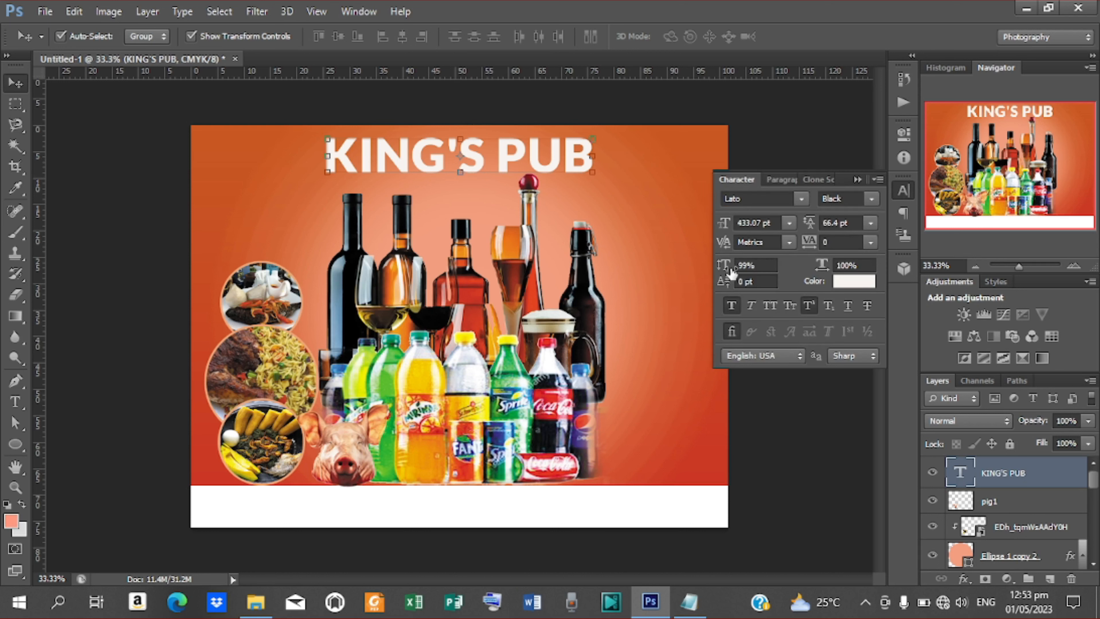
drag(754, 268, 739, 266)
text(100)
key(Return)
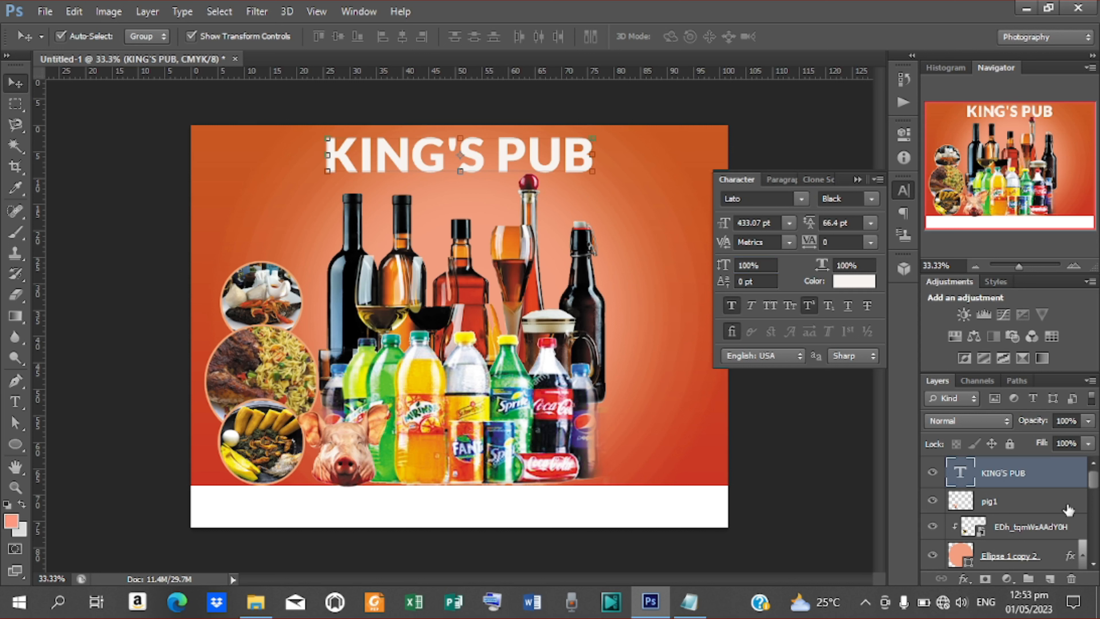
Add a drop shadow effect to the KING'S PUB text layer
click(962, 580)
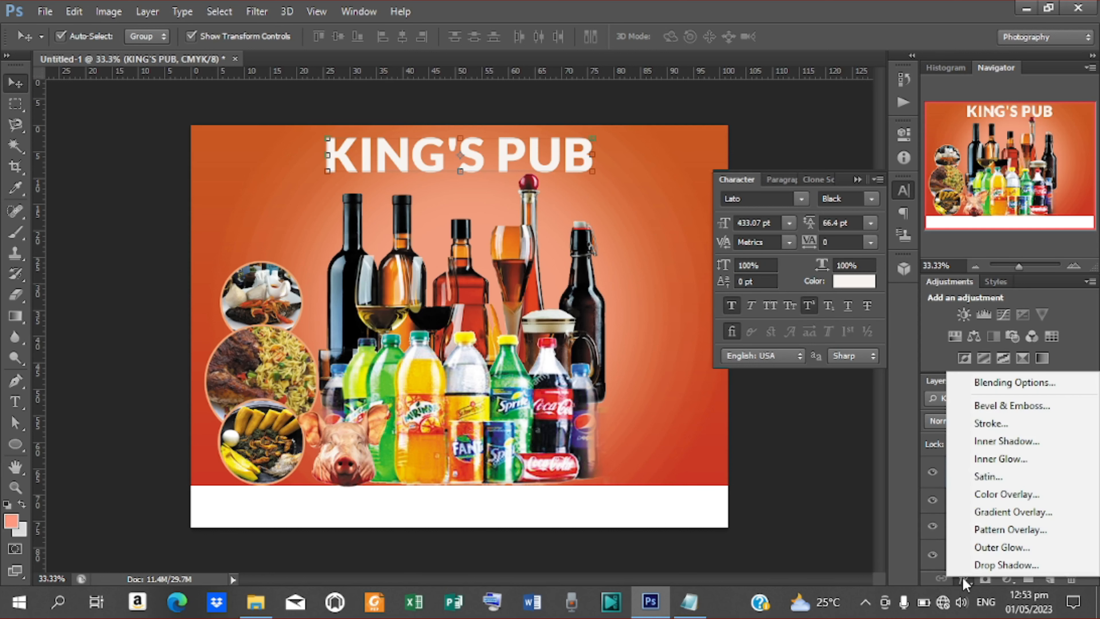
click(997, 565)
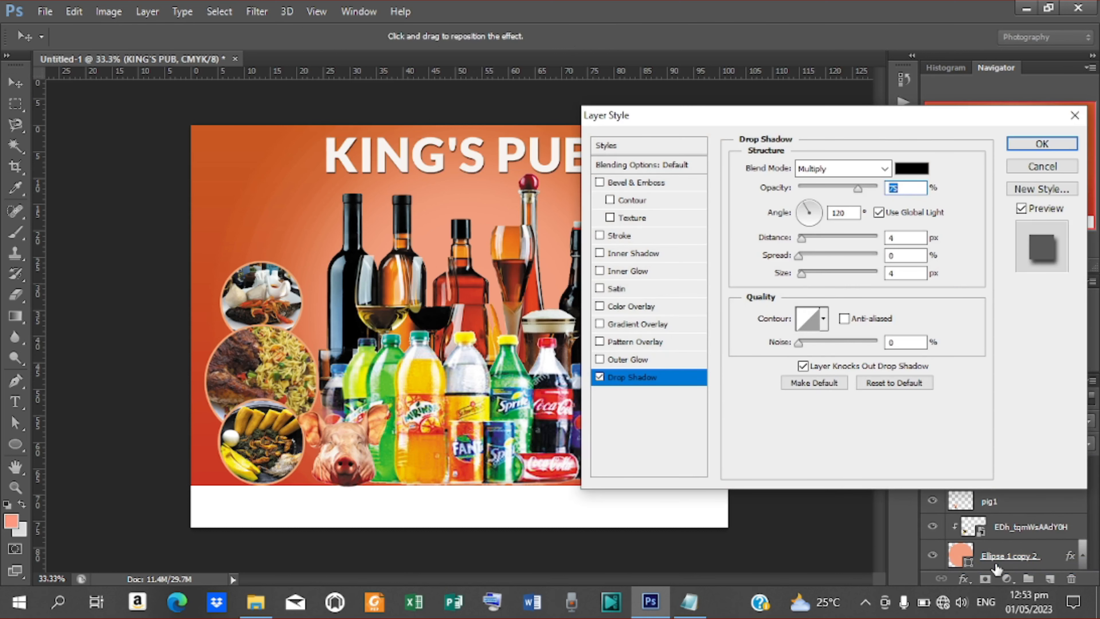
Set the KING'S PUB title's drop shadow to distance 8 px, spread 8% and size 8 px
double_click(900, 237)
text(8)
key(Tab)
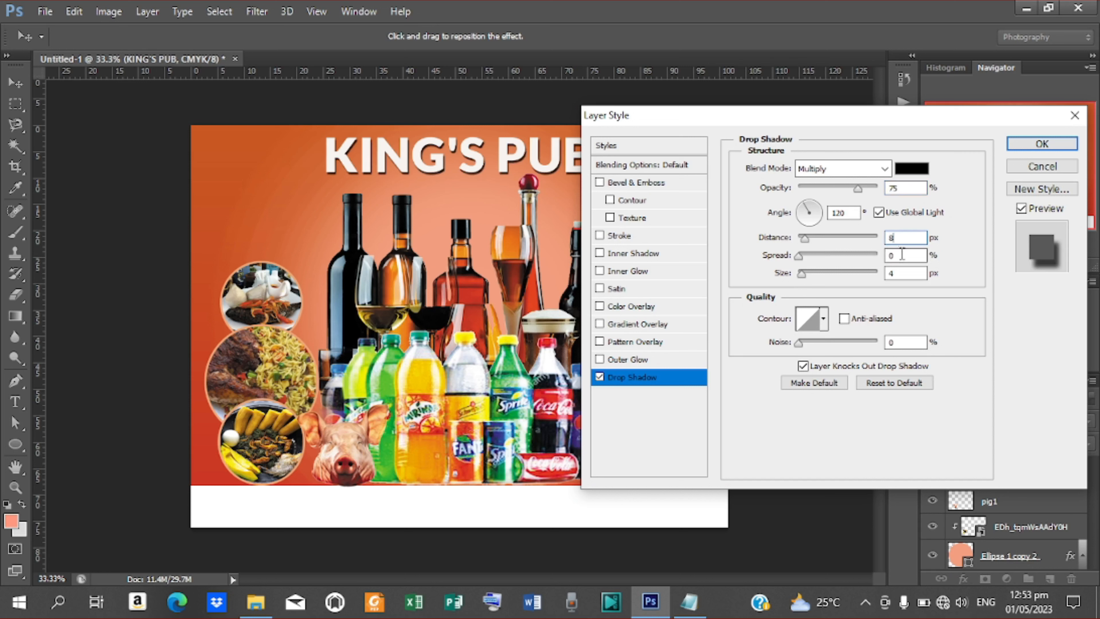
text(6)
key(Tab)
text(10)
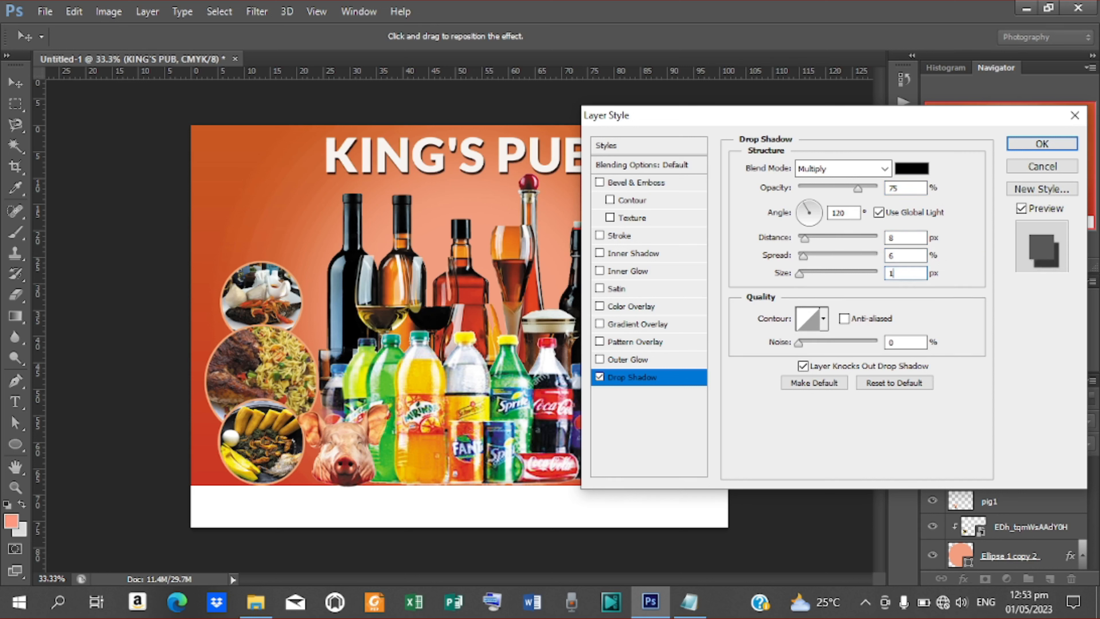
key(BackSpace)
key(BackSpace)
text(8)
key(shift+Tab)
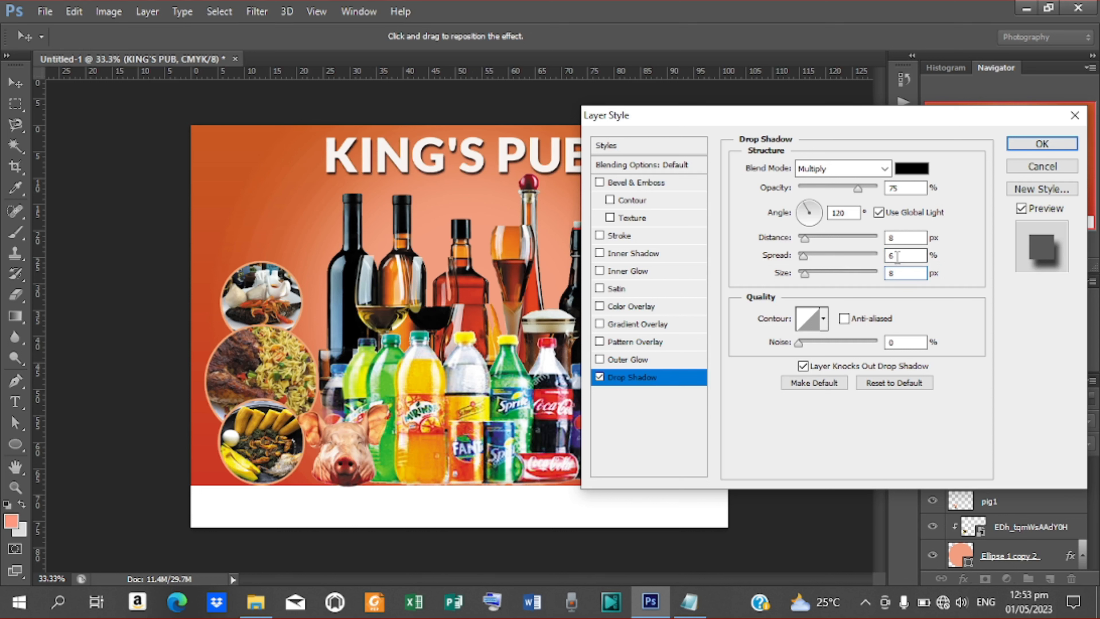
text(8)
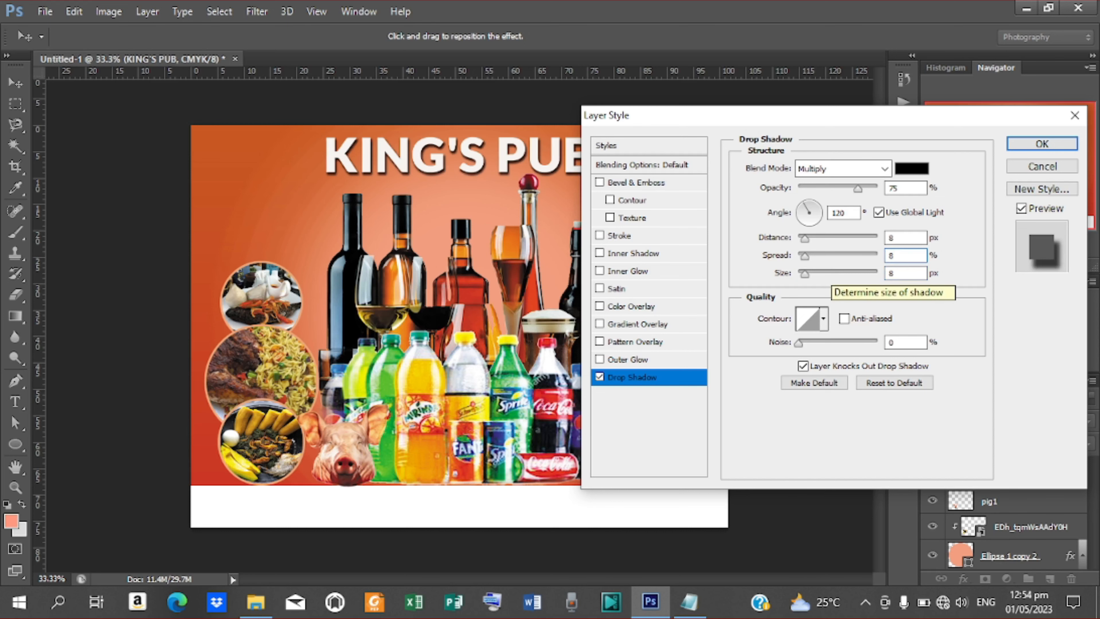
Give the KING'S PUB title a 5 px red (de3a21) outside stroke and a default Bevel & Emboss effect
drag(862, 122, 868, 68)
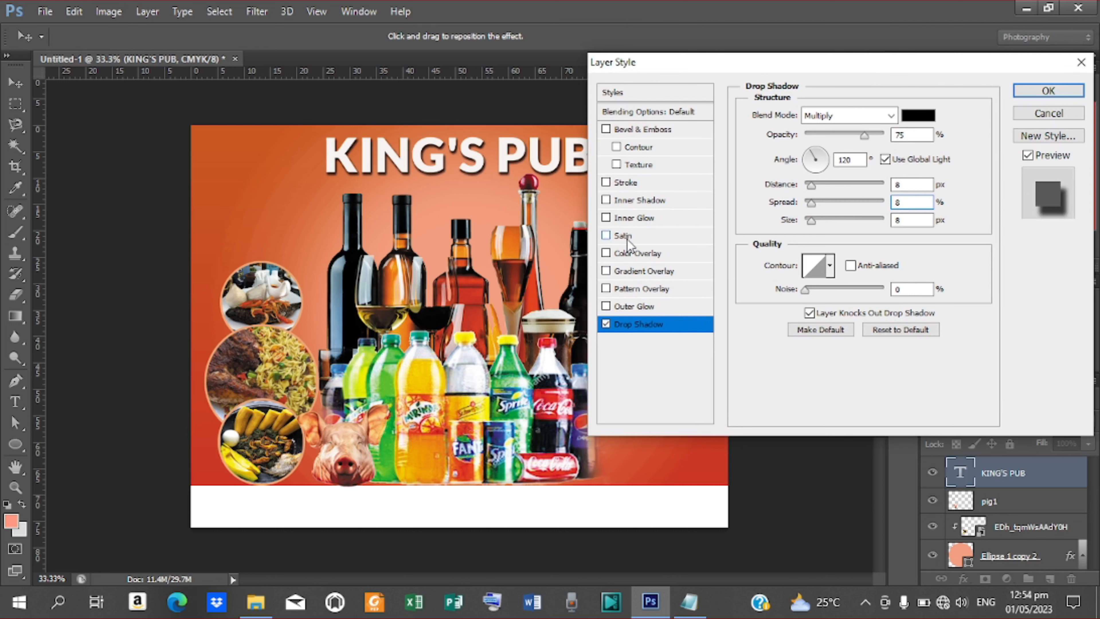
click(624, 182)
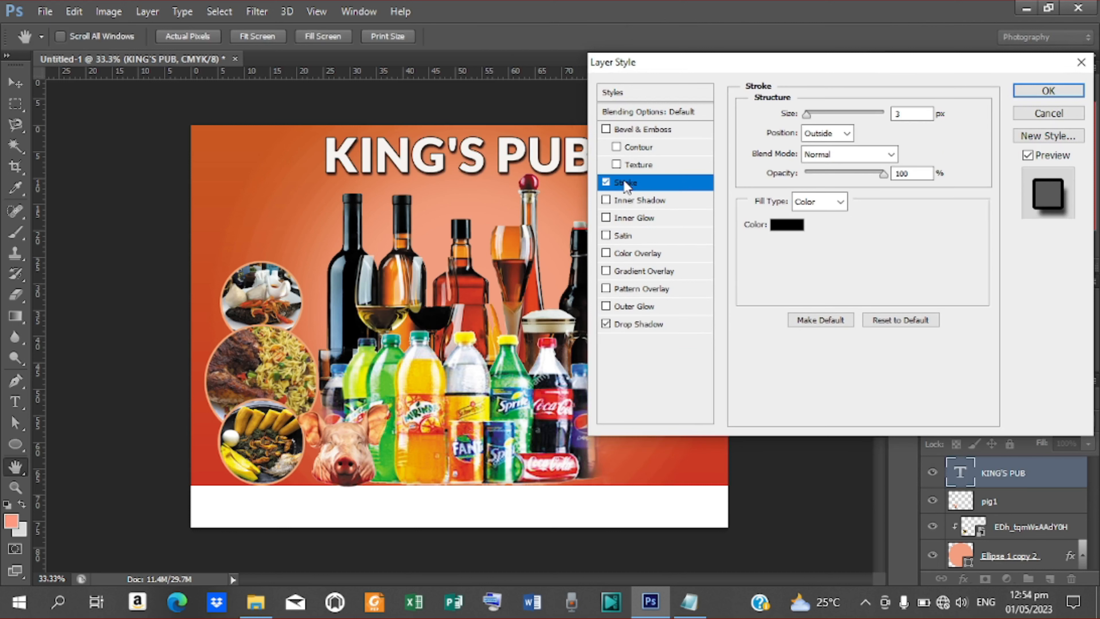
click(786, 224)
click(482, 276)
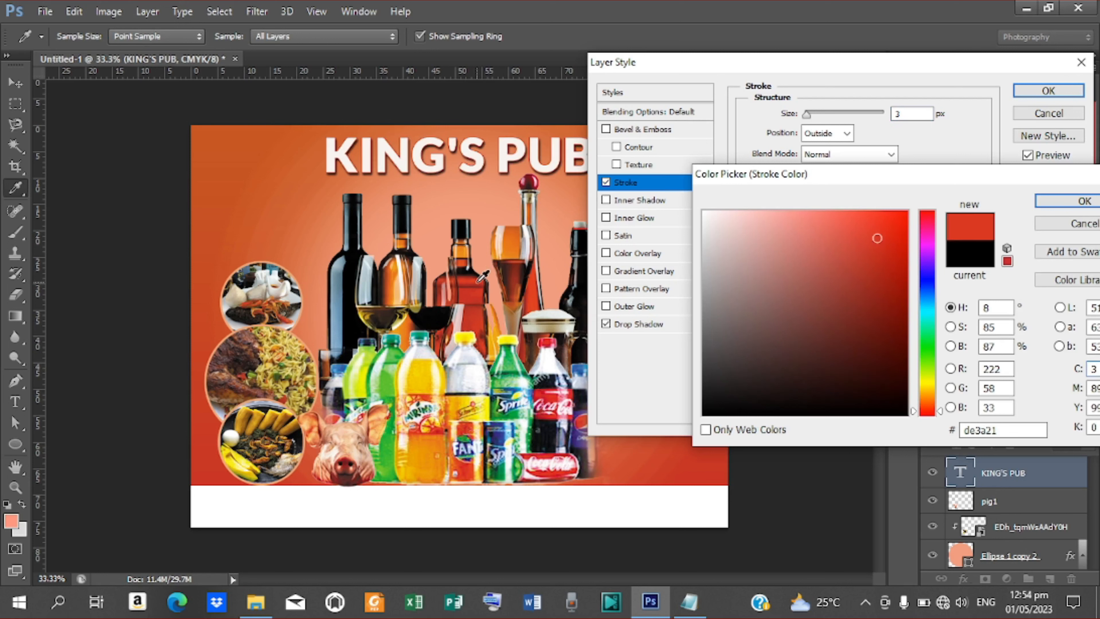
click(1052, 209)
text(5)
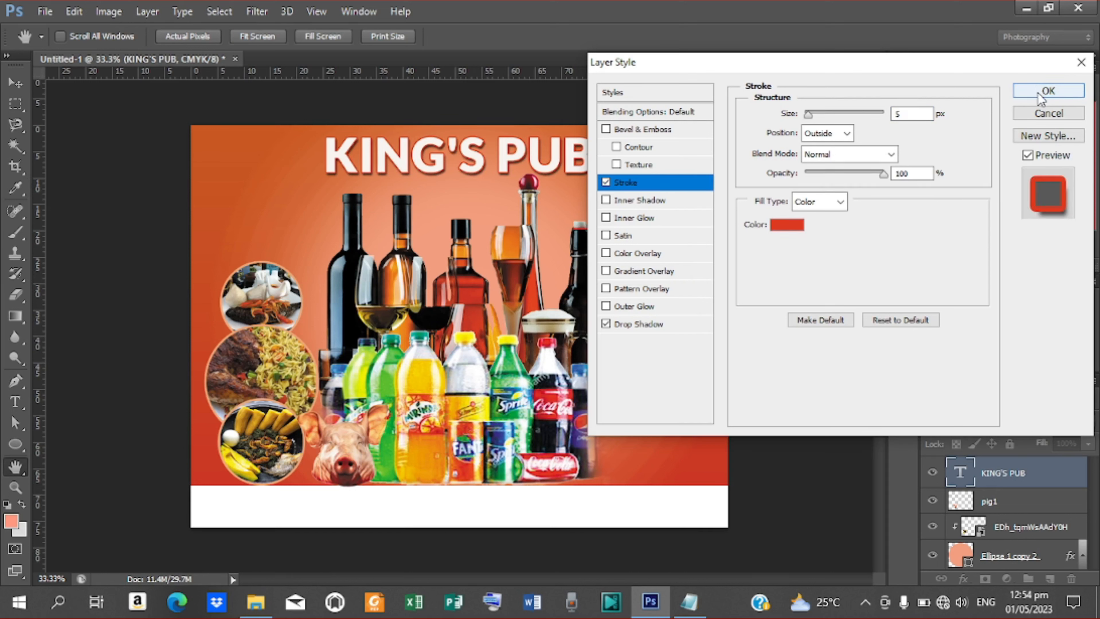
click(641, 129)
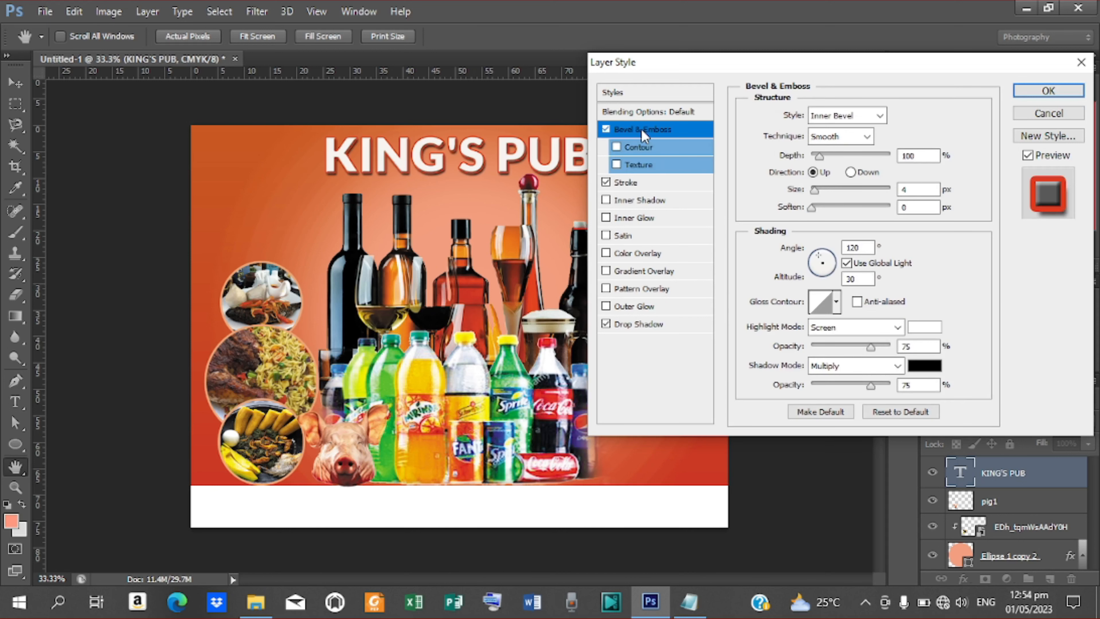
click(1048, 91)
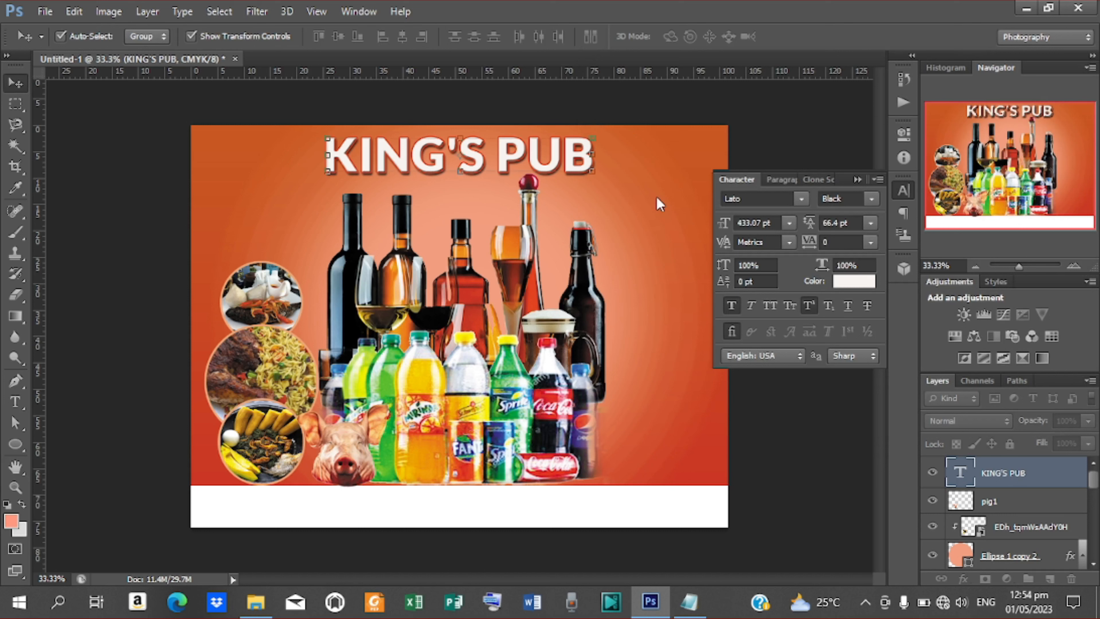
Nudge the drink 2 layer with the liquor bottles slightly downward to make room beneath the title, and deselect it
click(460, 252)
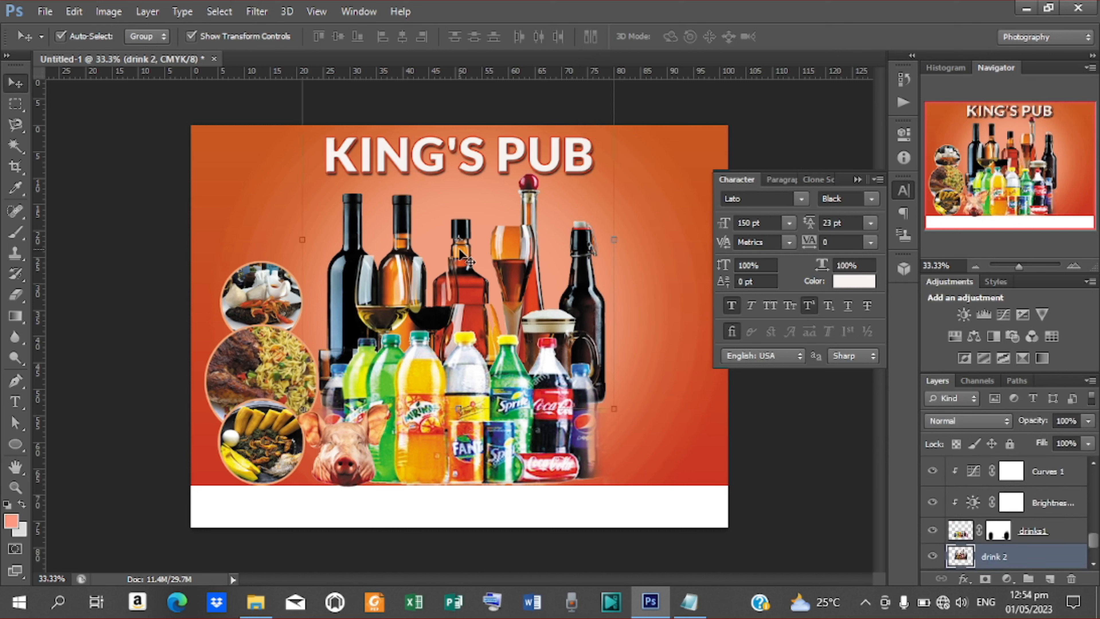
key(Down)
key(Down)
key(Down)
key(Down)
key(Down)
key(Down)
key(Down)
key(Down)
key(Down)
key(Down)
key(Down)
key(Down)
key(Down)
key(Down)
key(Down)
key(Down)
key(Down)
key(Down)
key(Down)
key(Down)
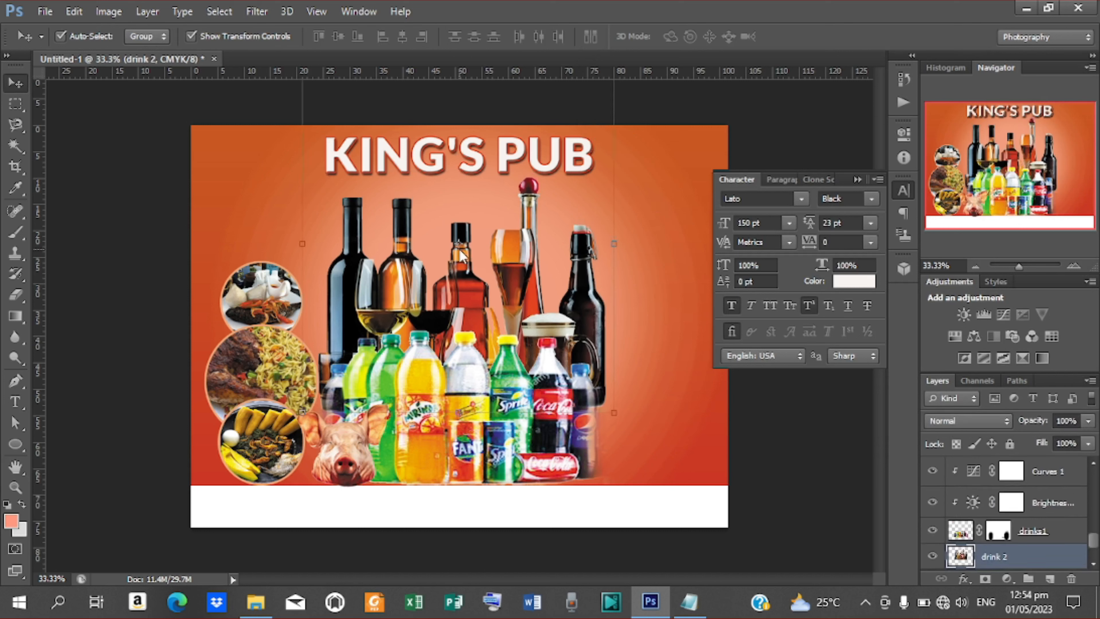
key(Down)
key(Down)
key(Down)
key(Down)
key(Down)
key(Down)
key(Down)
key(Down)
key(Down)
key(Down)
key(Down)
key(Down)
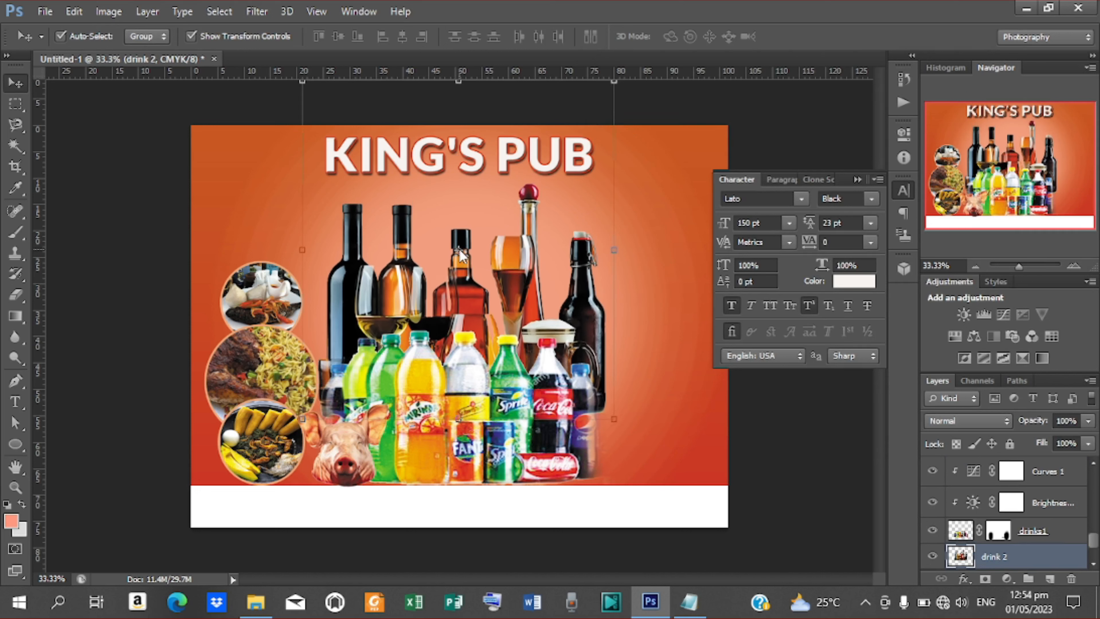
click(171, 211)
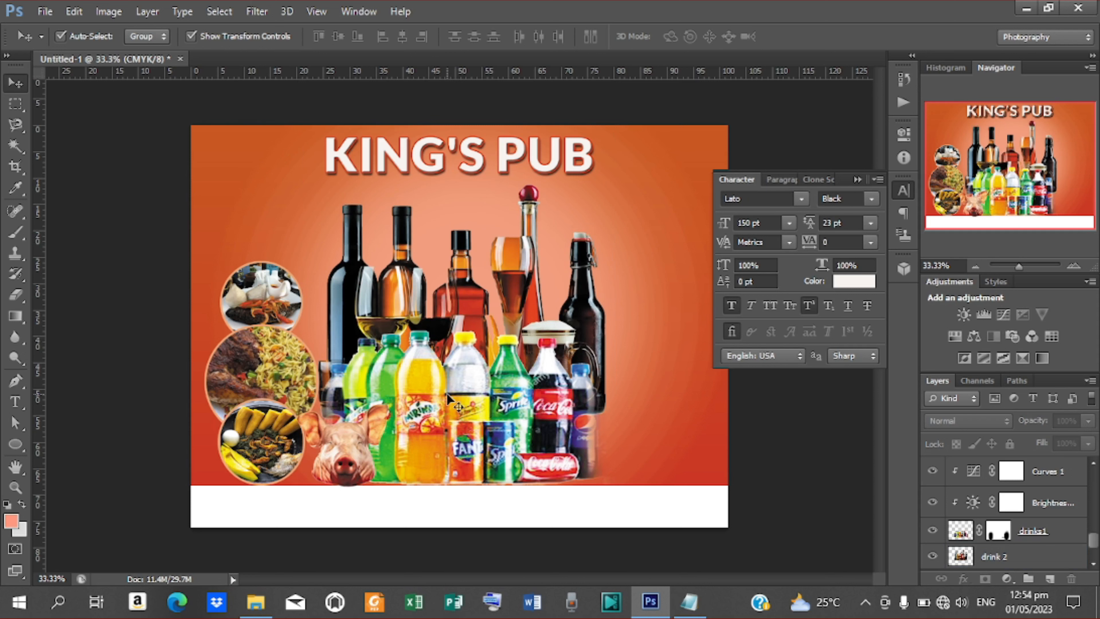
Add the slogan "Feel Relax and Enjoy Yourself", copied from the Notepad text file, as a text line under the KING'S PUB title
key(t)
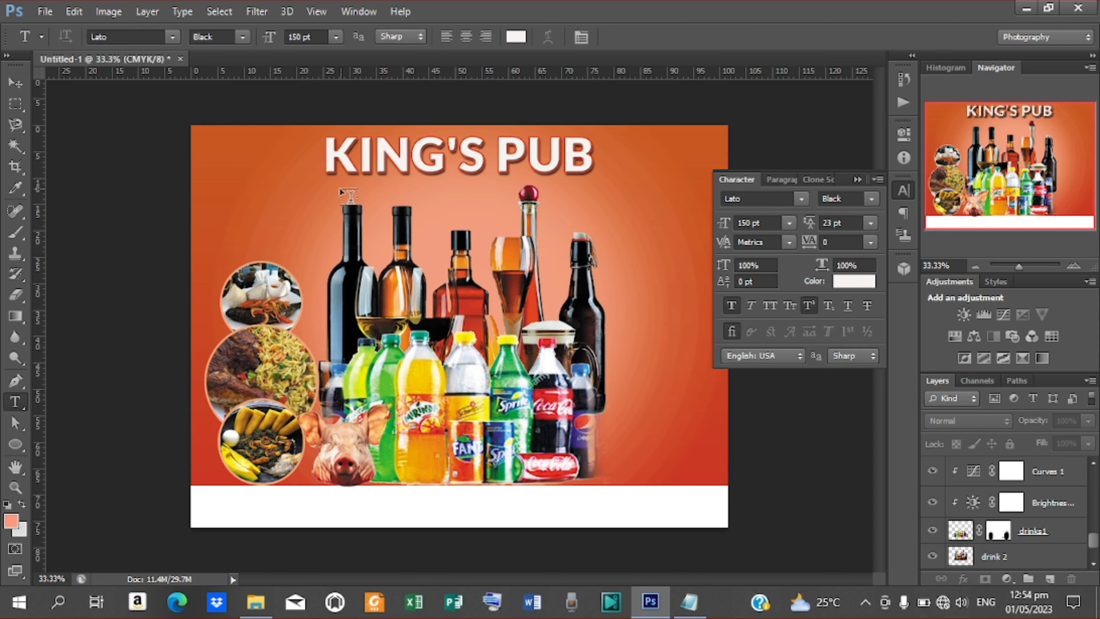
click(336, 196)
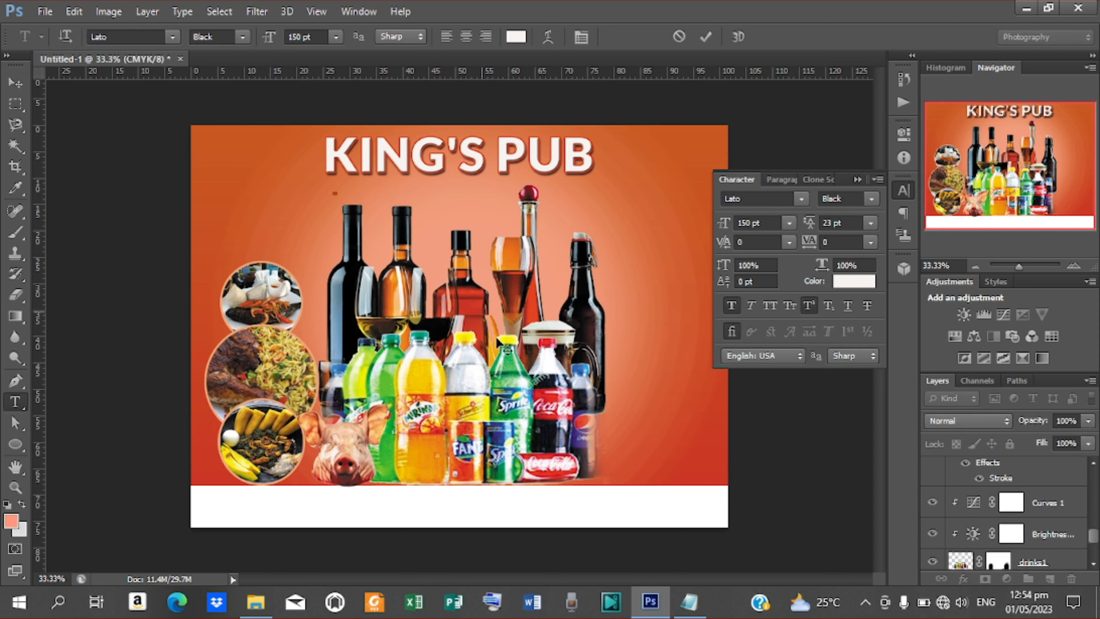
click(687, 603)
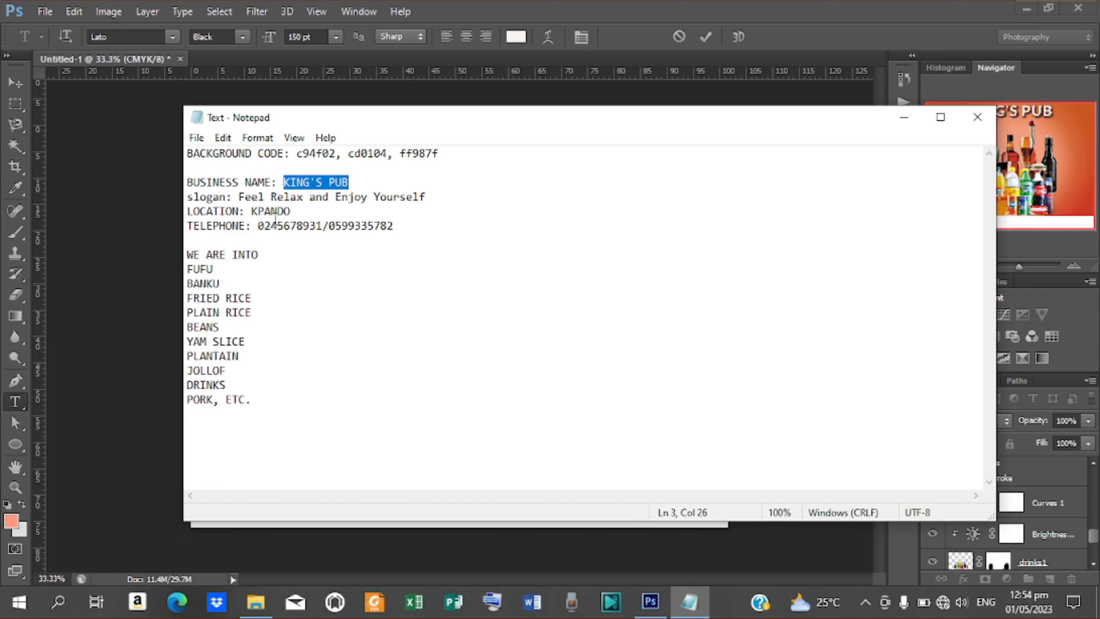
shift+click(444, 195)
key(ctrl+c)
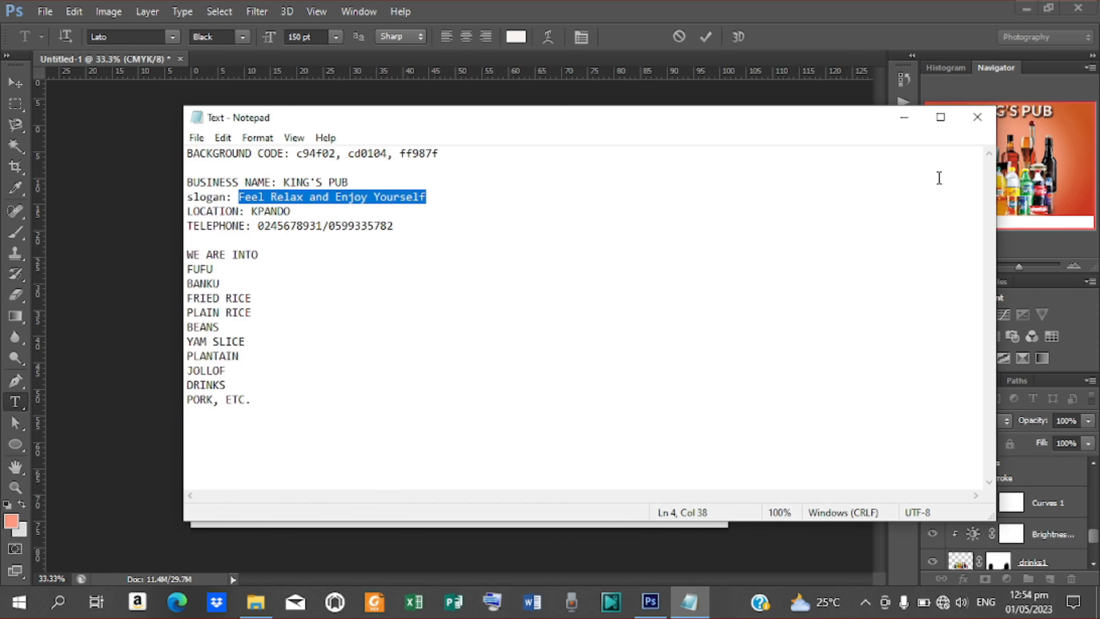
click(904, 117)
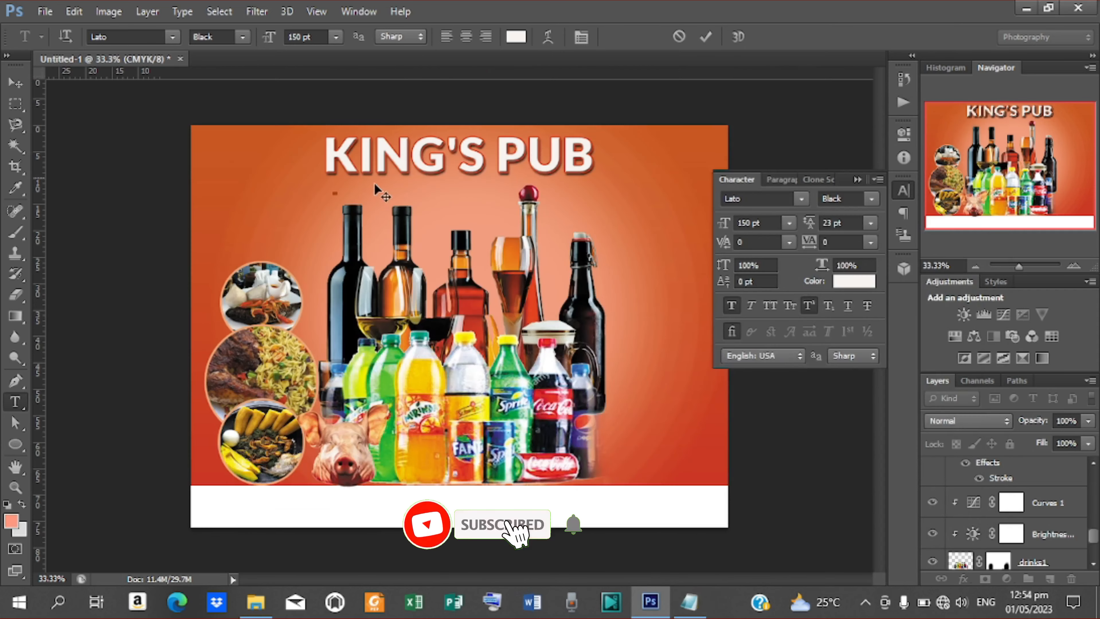
click(342, 190)
key(ctrl+v)
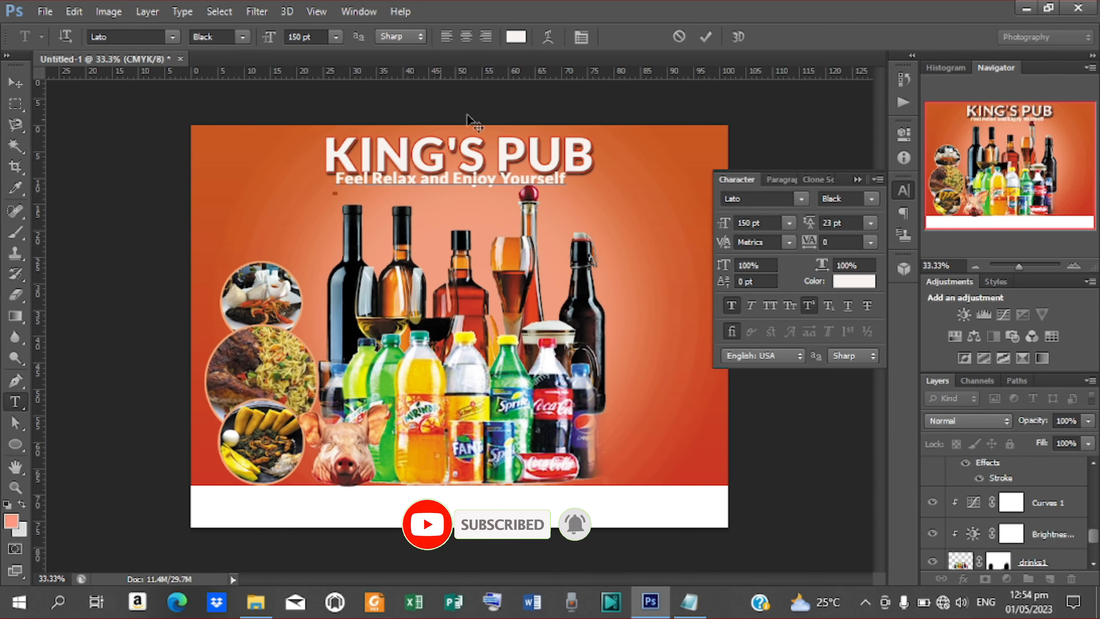
click(705, 37)
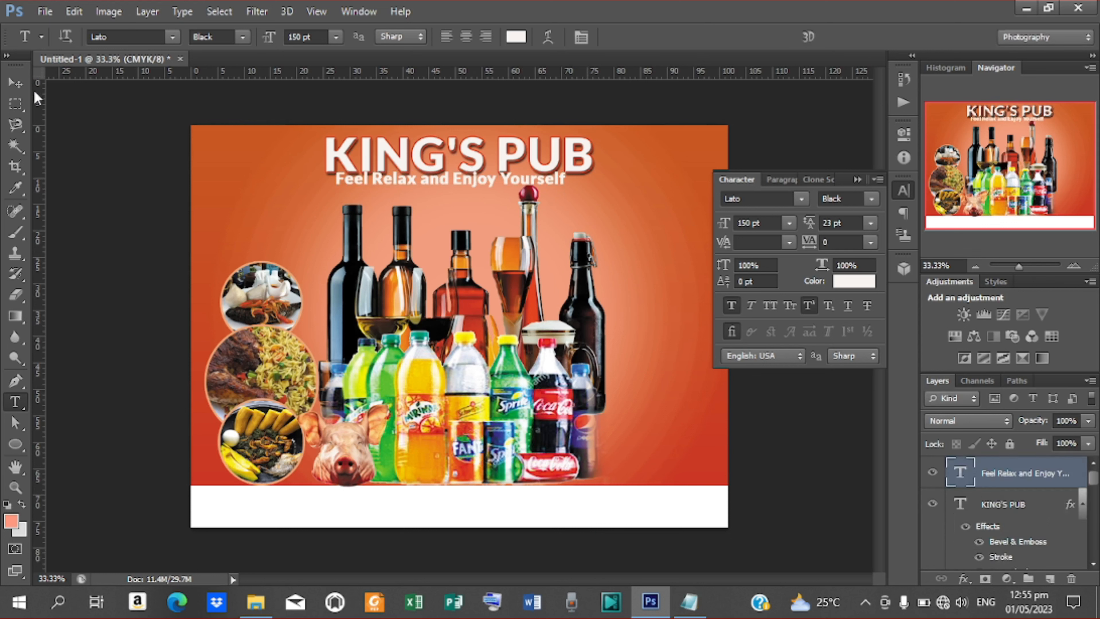
Shift the slogan slightly downward so it clears the letters of the KING'S PUB title
click(15, 82)
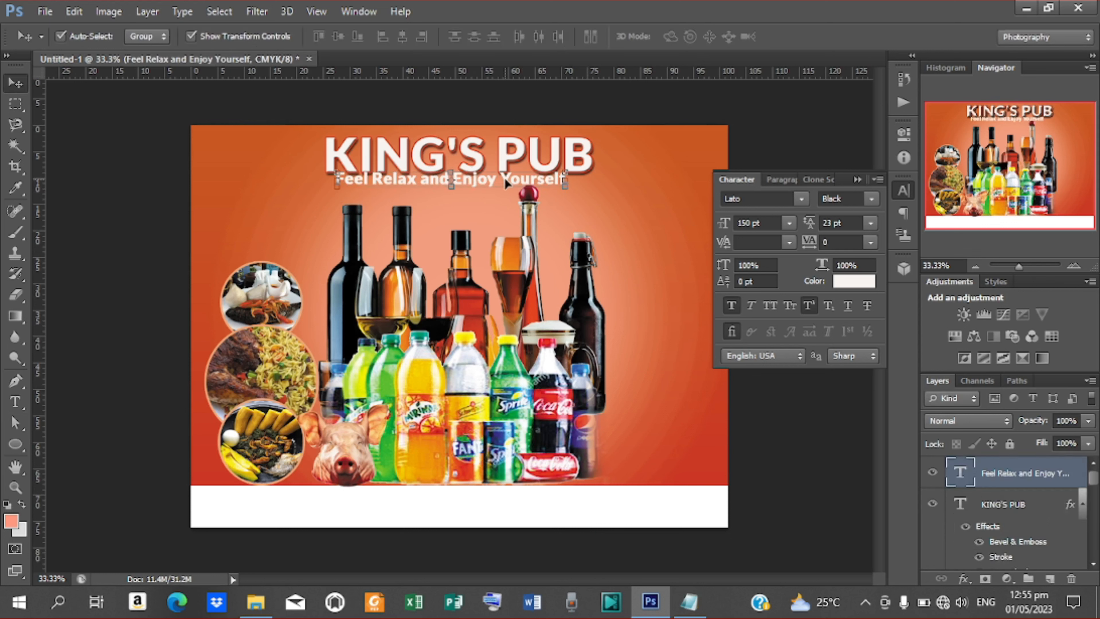
key(shift+Down)
key(shift+Down)
key(shift+Down)
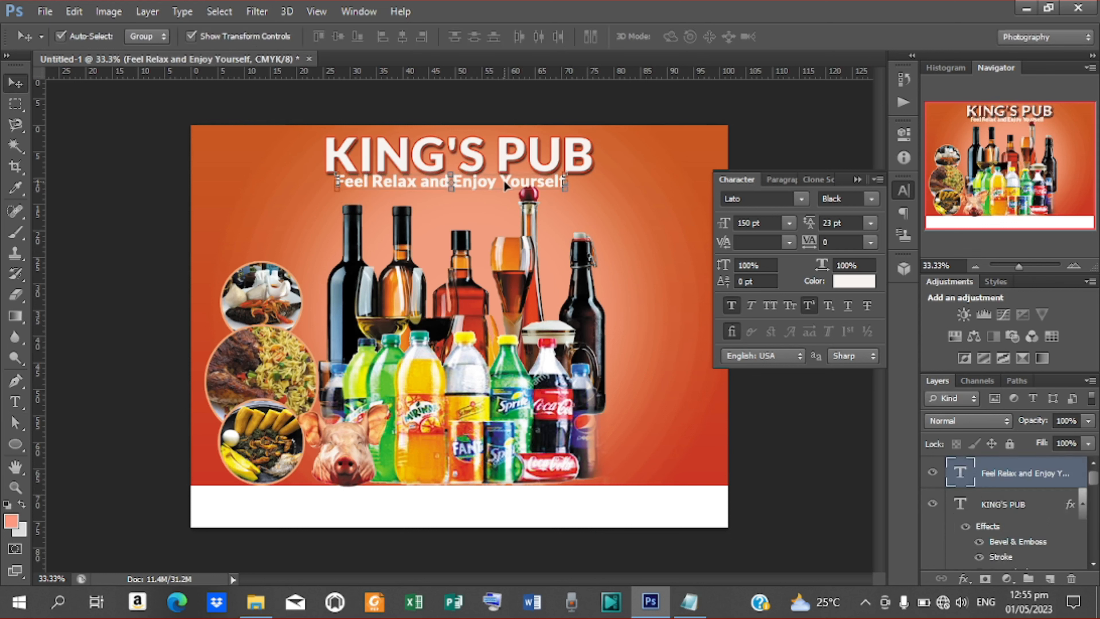
key(shift+Down)
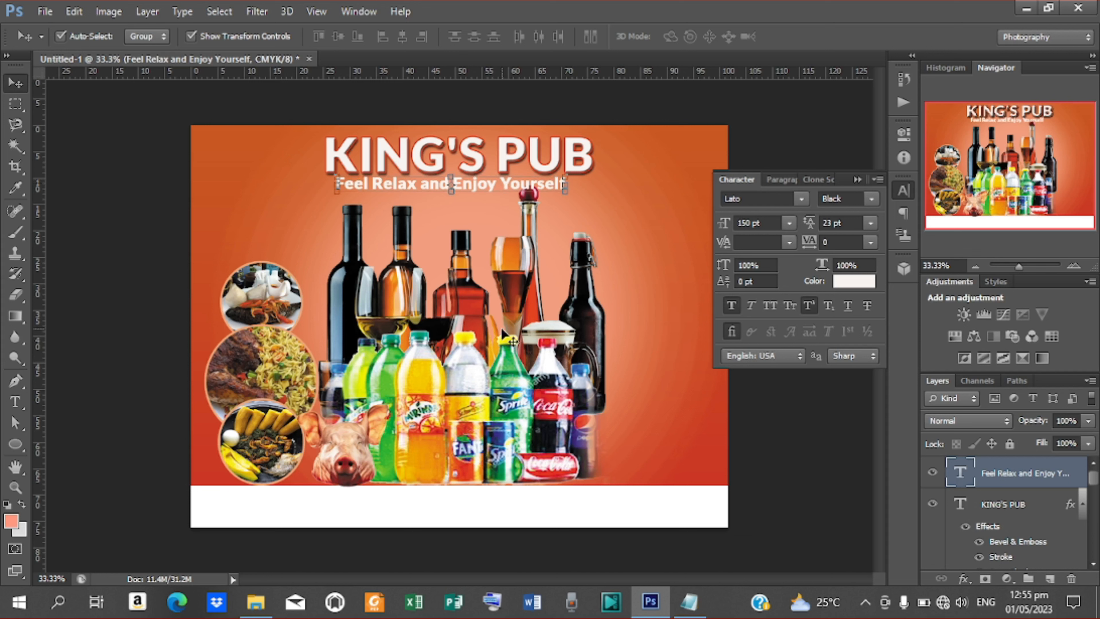
Lower the drink 2 bottles further to leave a gap below the slogan
click(510, 297)
key(shift+Down)
key(shift+Down)
key(shift+Down)
key(shift+Down)
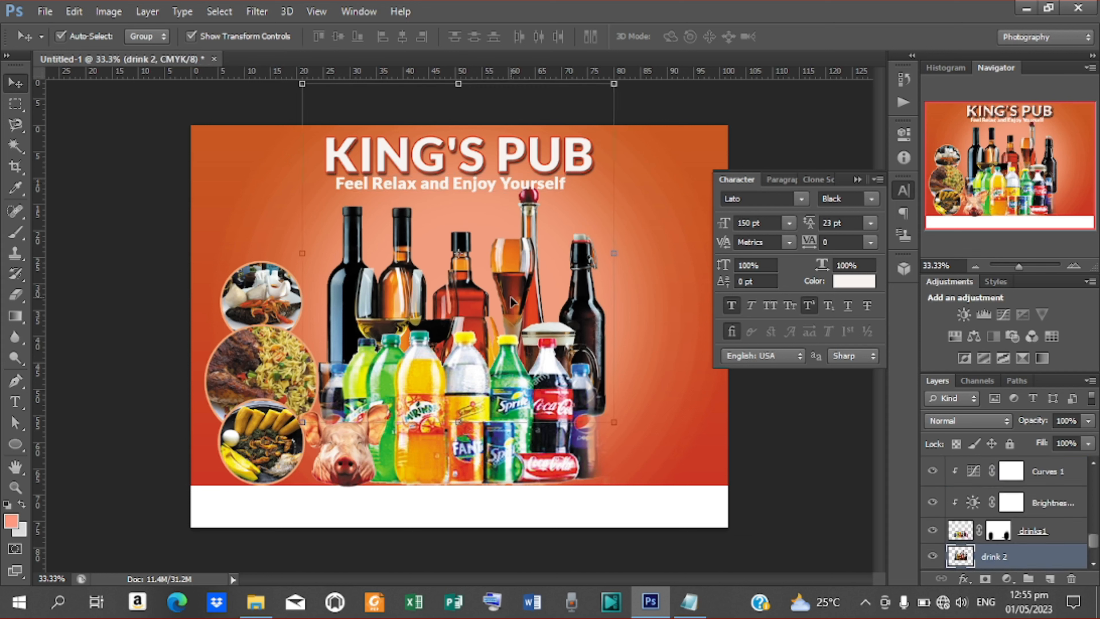
key(shift+Down)
key(shift+Down)
key(shift+Down)
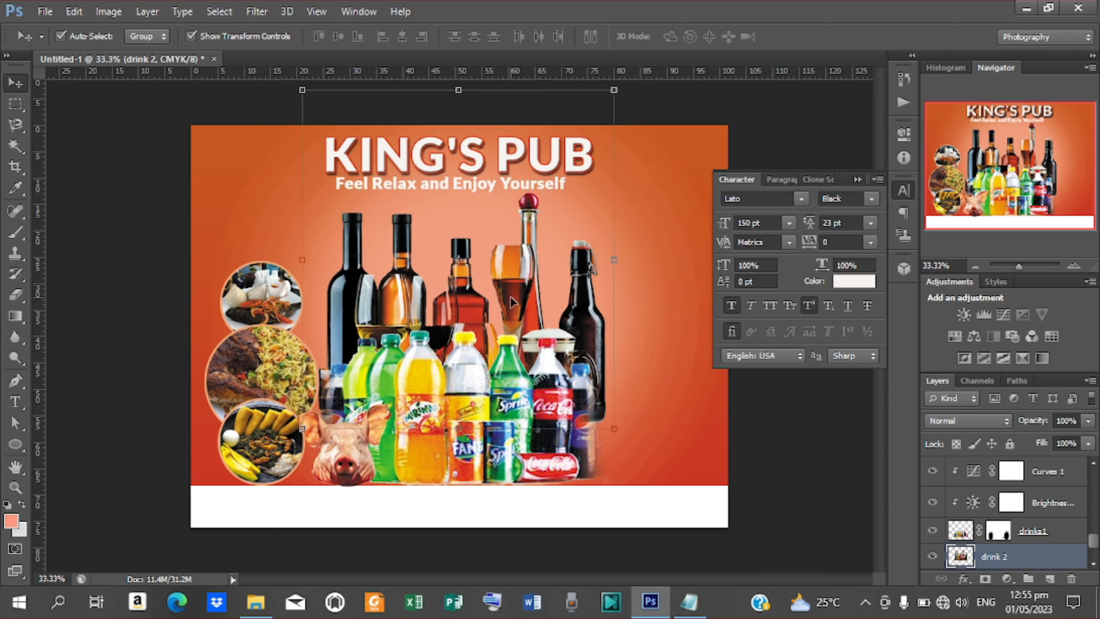
Reduce the height of the drinks1 soft drinks layer to 92.55% from its upper edge and apply the transform
click(508, 400)
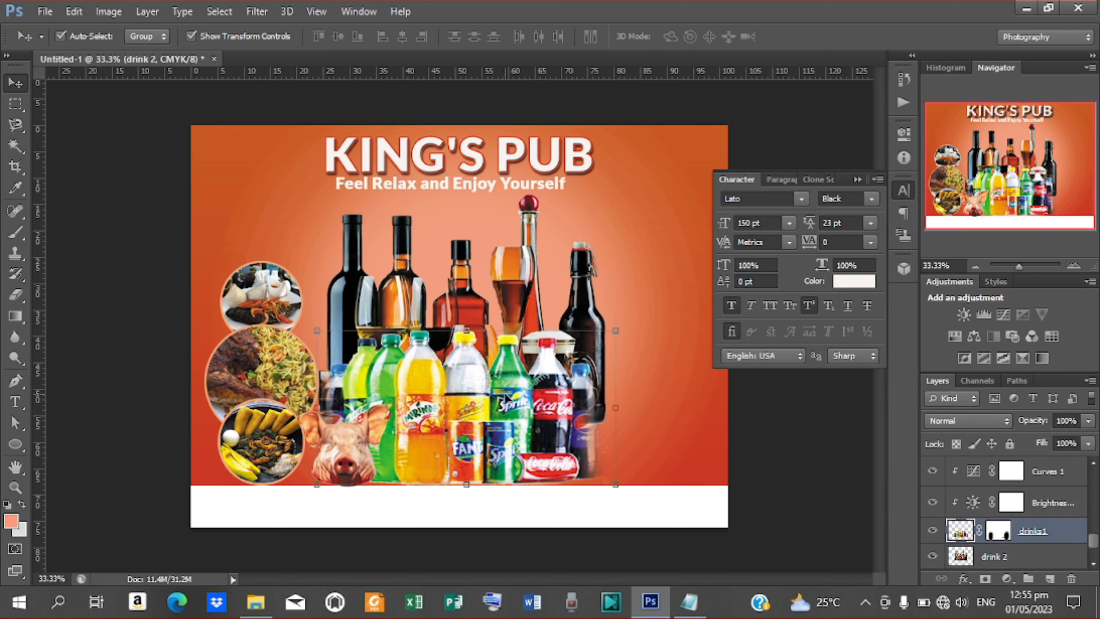
drag(466, 328, 466, 340)
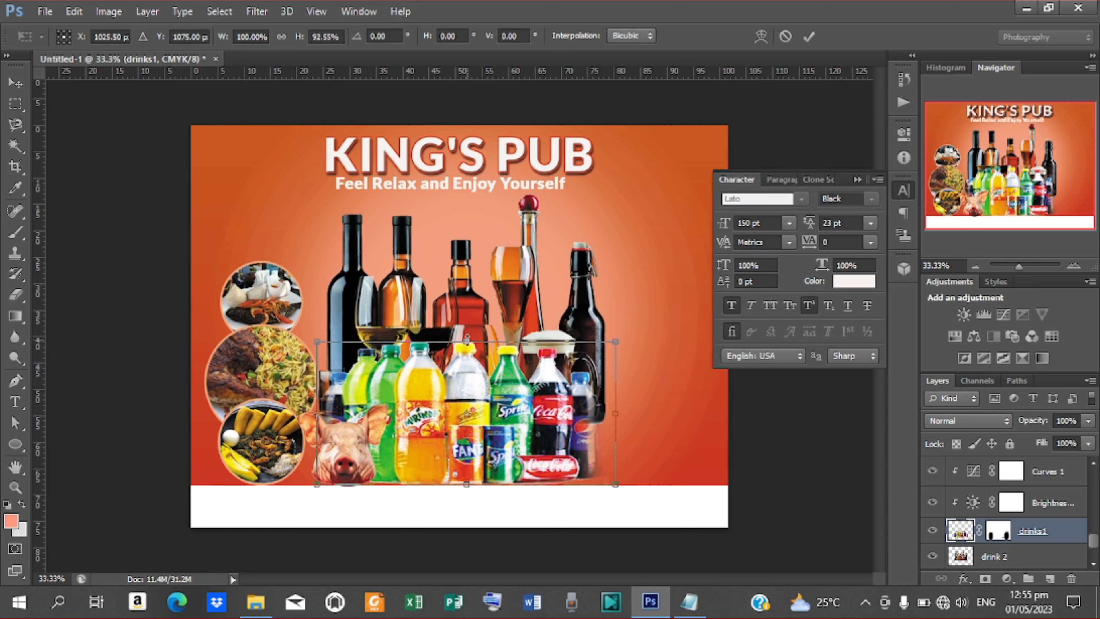
click(810, 36)
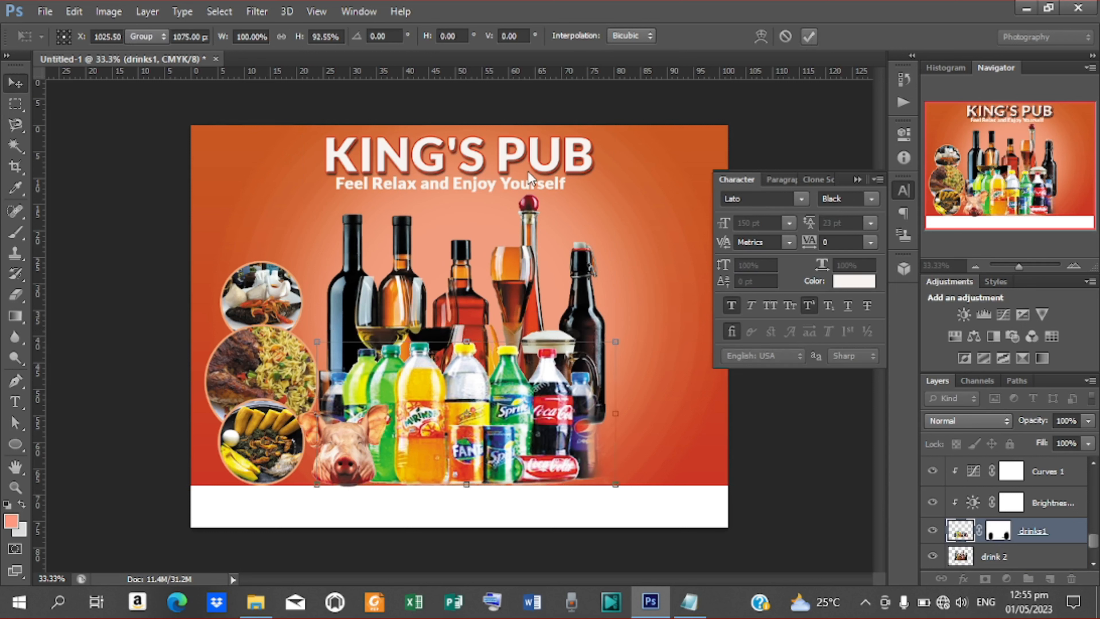
Move the slogan down a touch and centre it horizontally on the whole canvas
click(499, 183)
drag(500, 185, 501, 187)
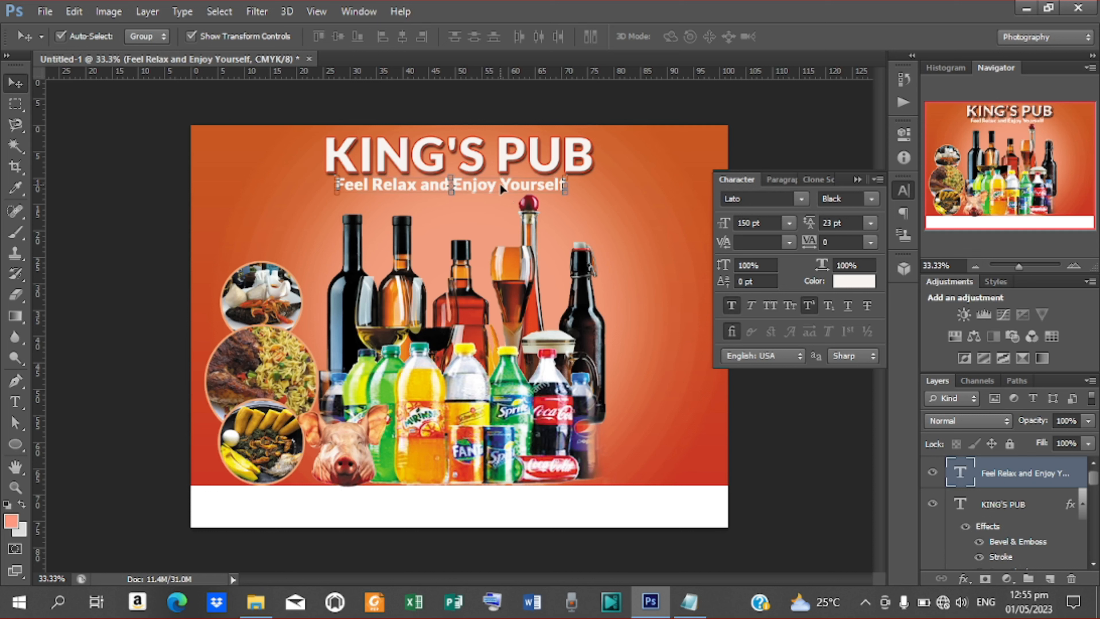
key(ctrl+a)
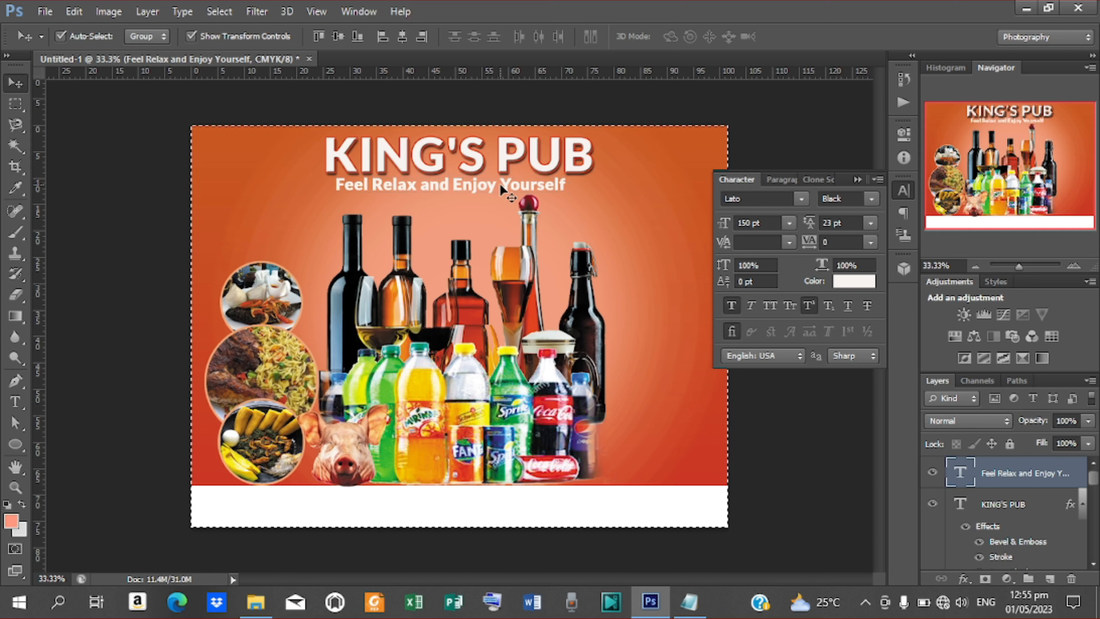
click(401, 36)
key(ctrl+d)
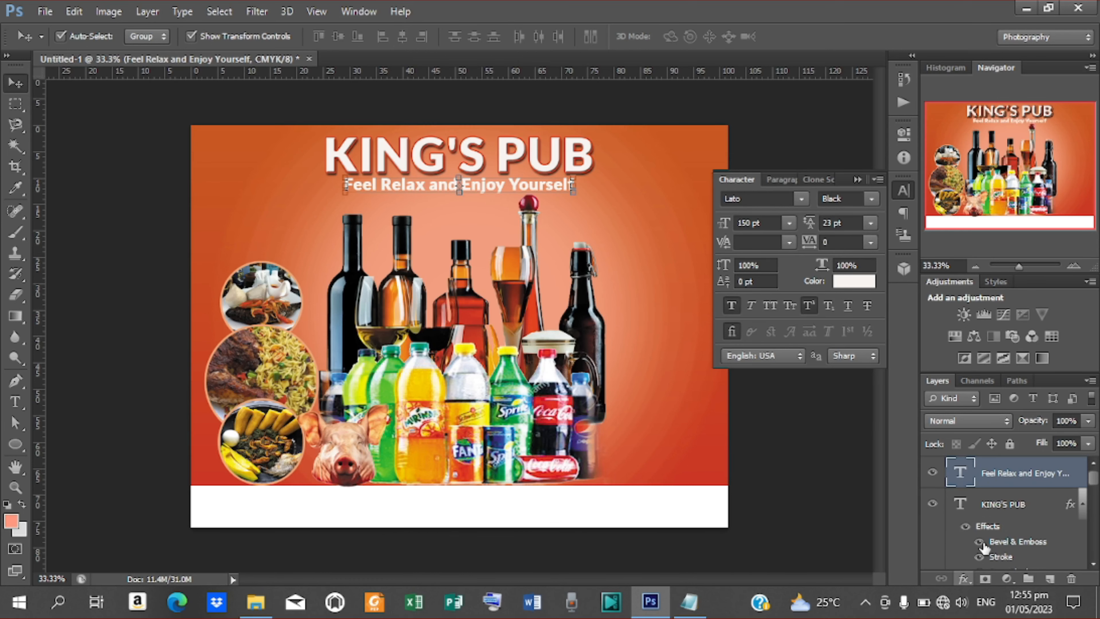
Add a 2 px outside stroke to the slogan text, sampling orange e9731a from the beer glass as its colour
right_click(996, 484)
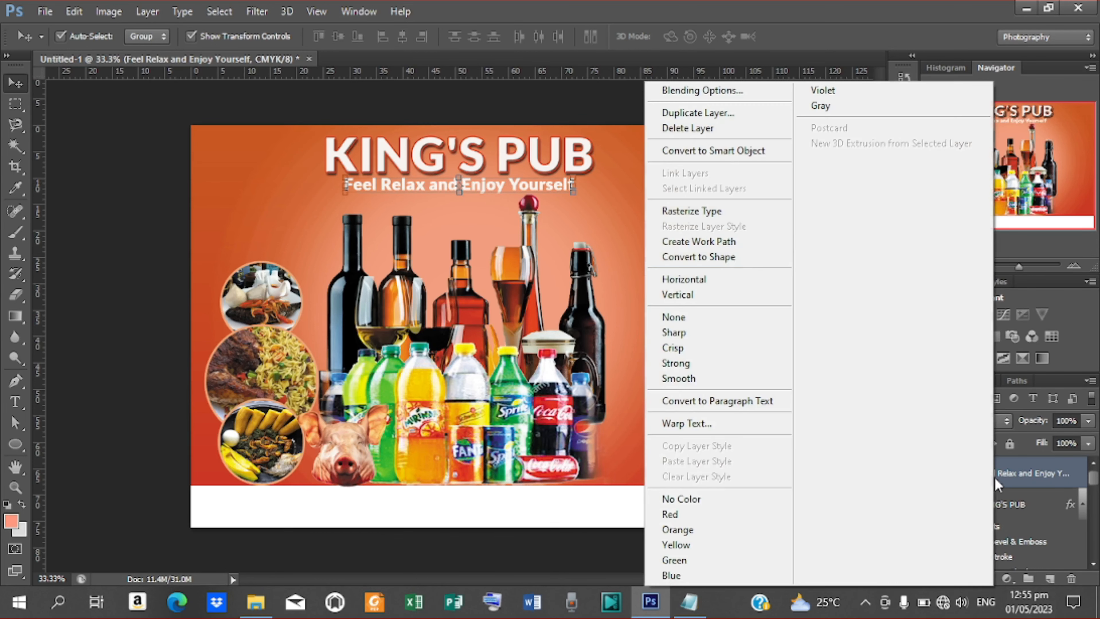
click(709, 91)
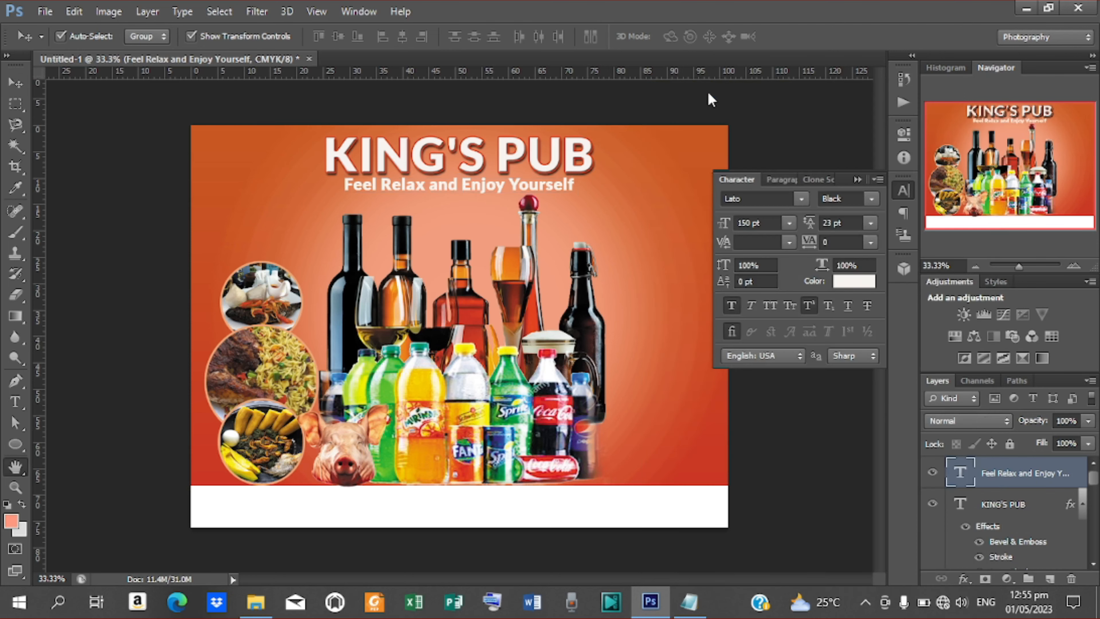
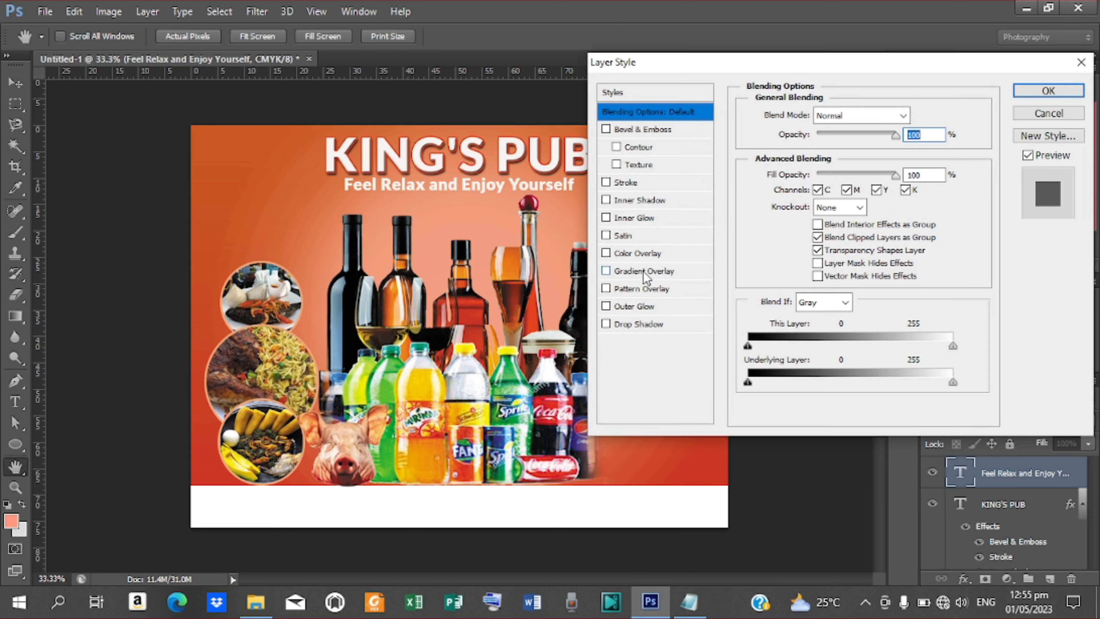
click(629, 182)
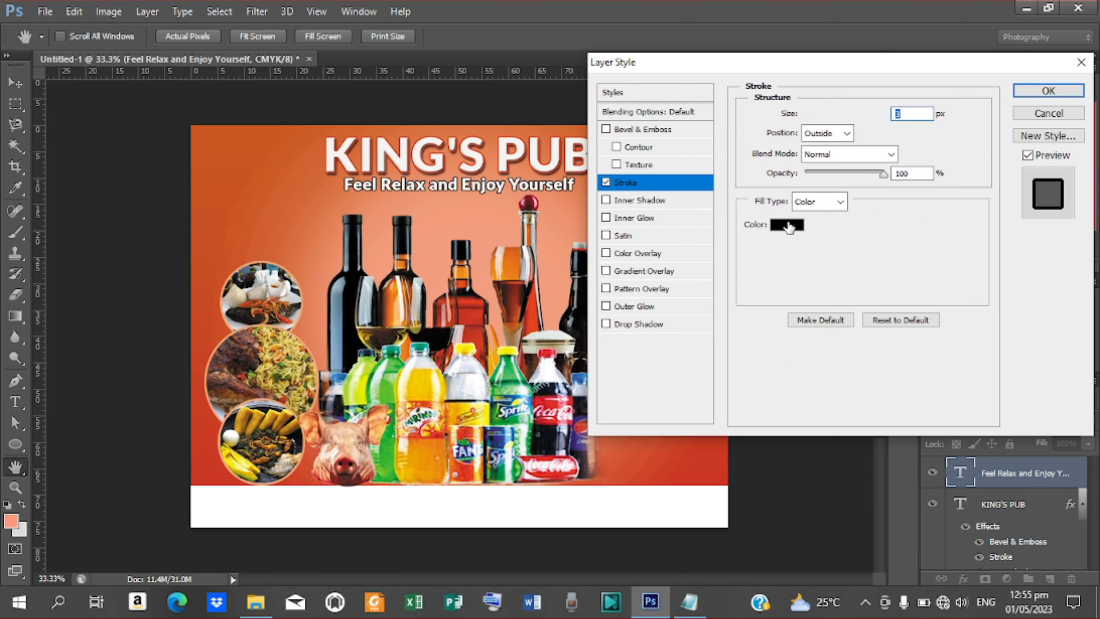
click(787, 224)
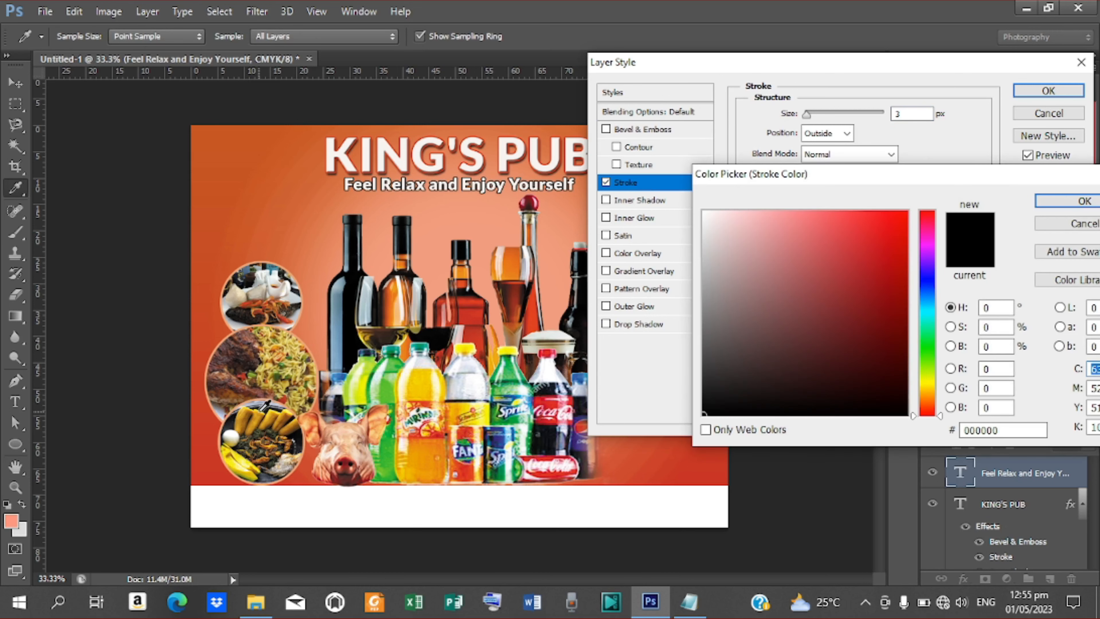
click(262, 408)
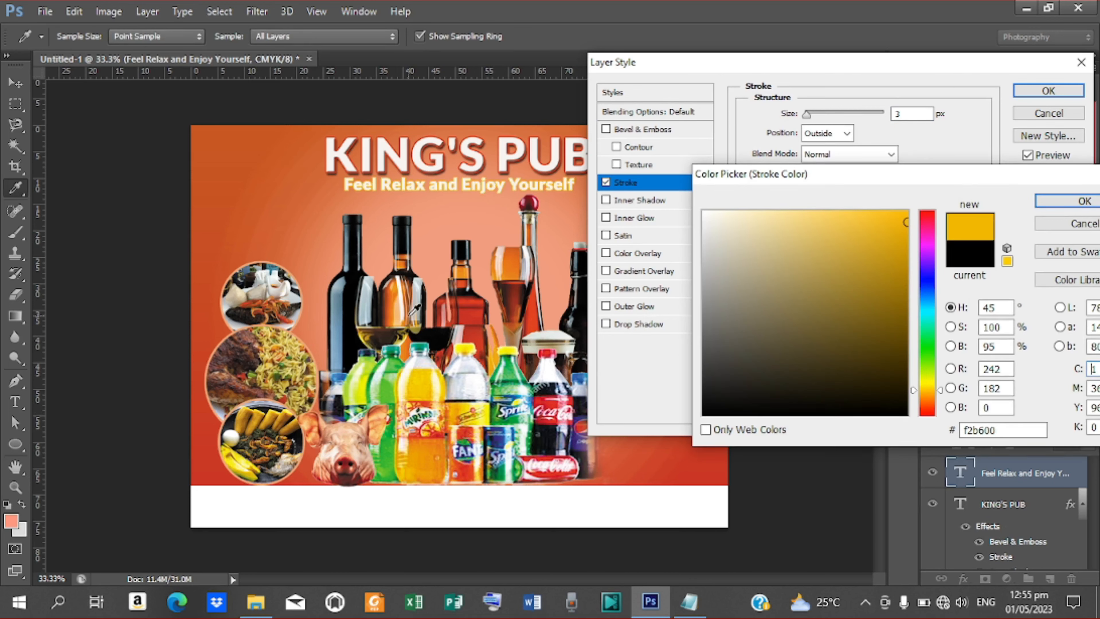
click(511, 253)
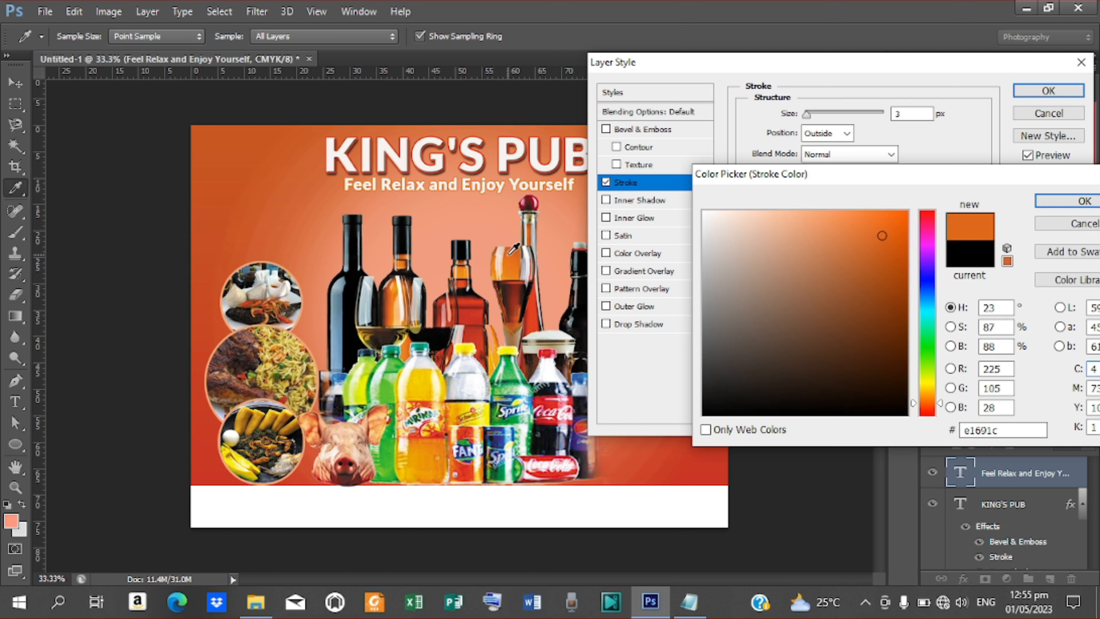
click(508, 257)
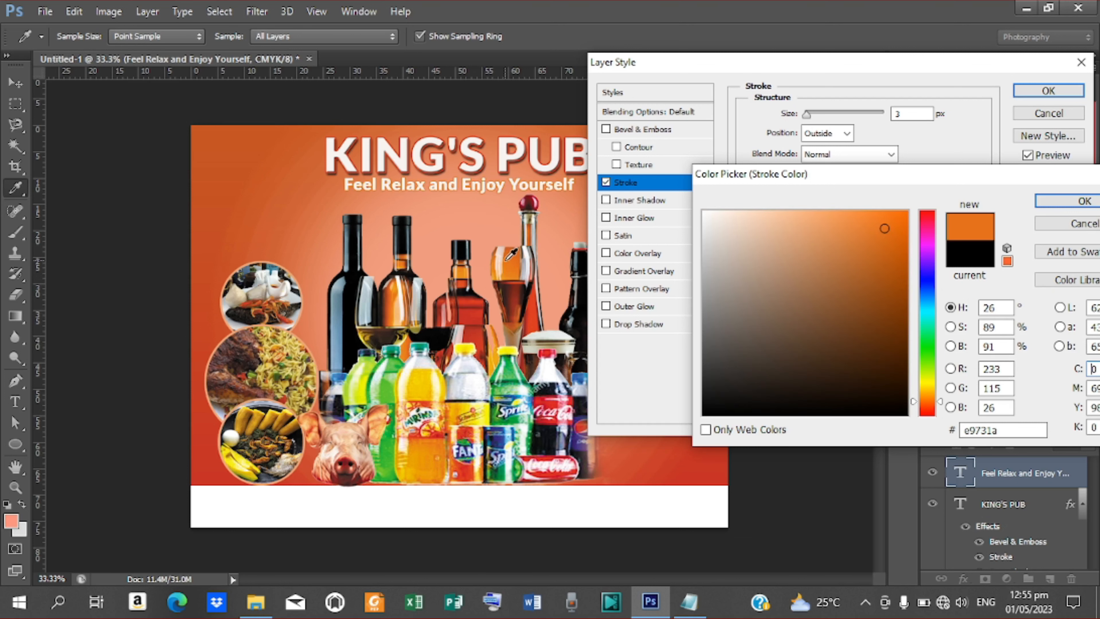
click(1049, 198)
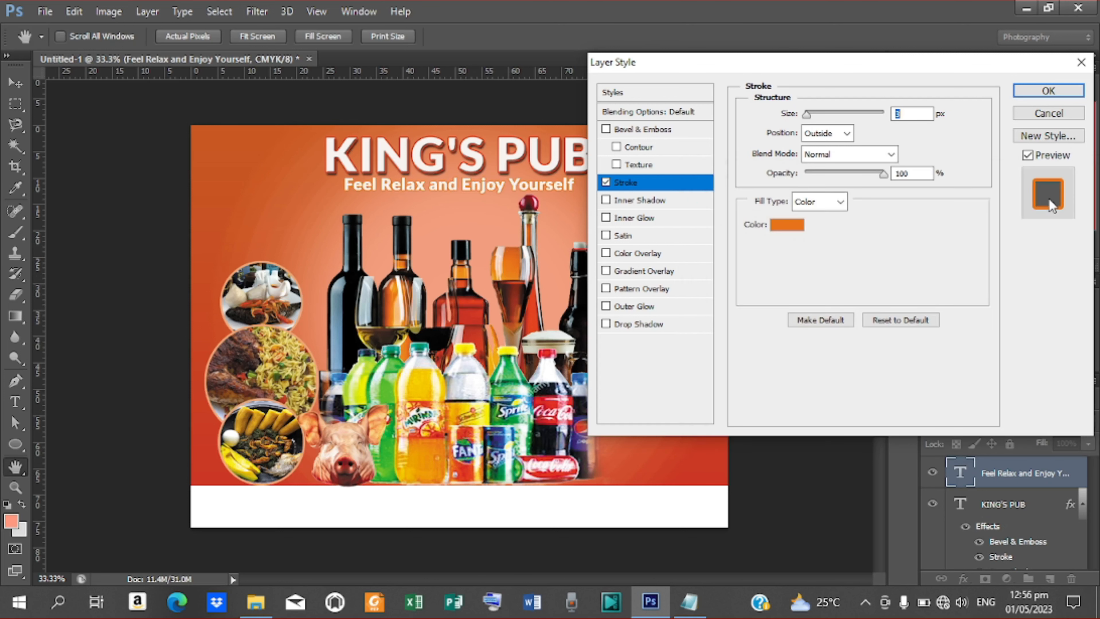
text(2)
Add a drop shadow to the slogan with distance 10 px, spread 10% and size 10 px
click(628, 324)
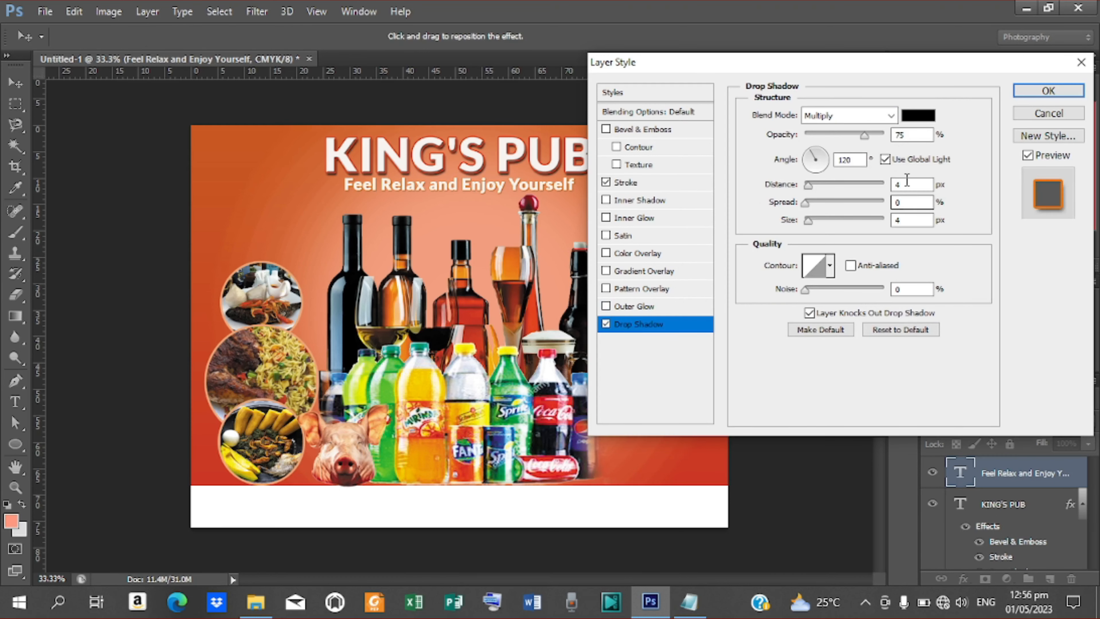
drag(904, 184, 816, 189)
text(10)
key(Tab)
text(10)
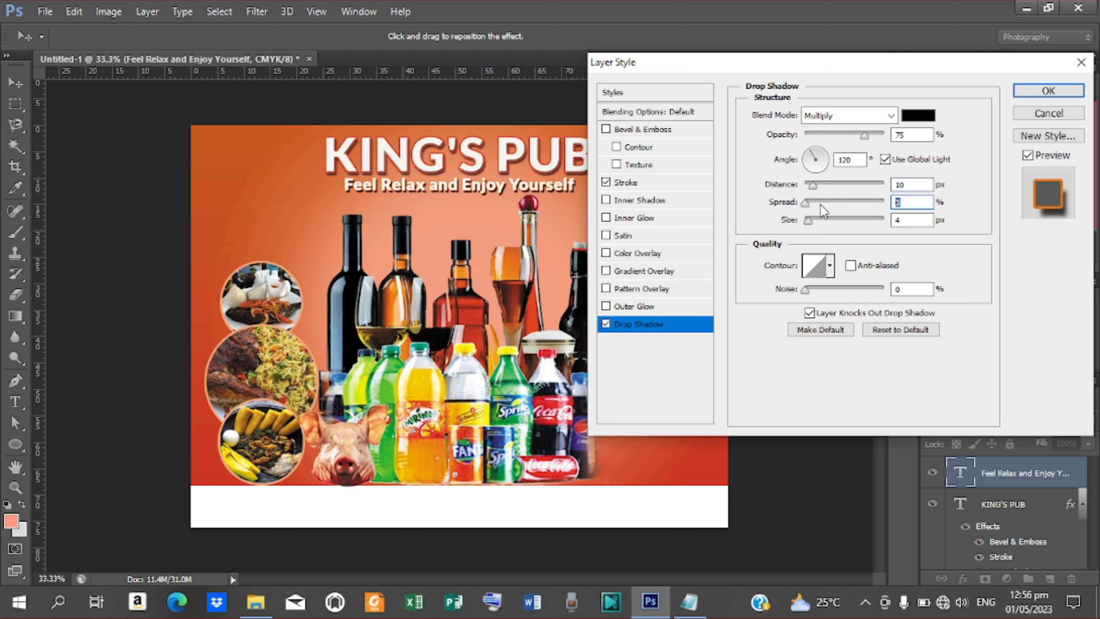
key(Tab)
text(10)
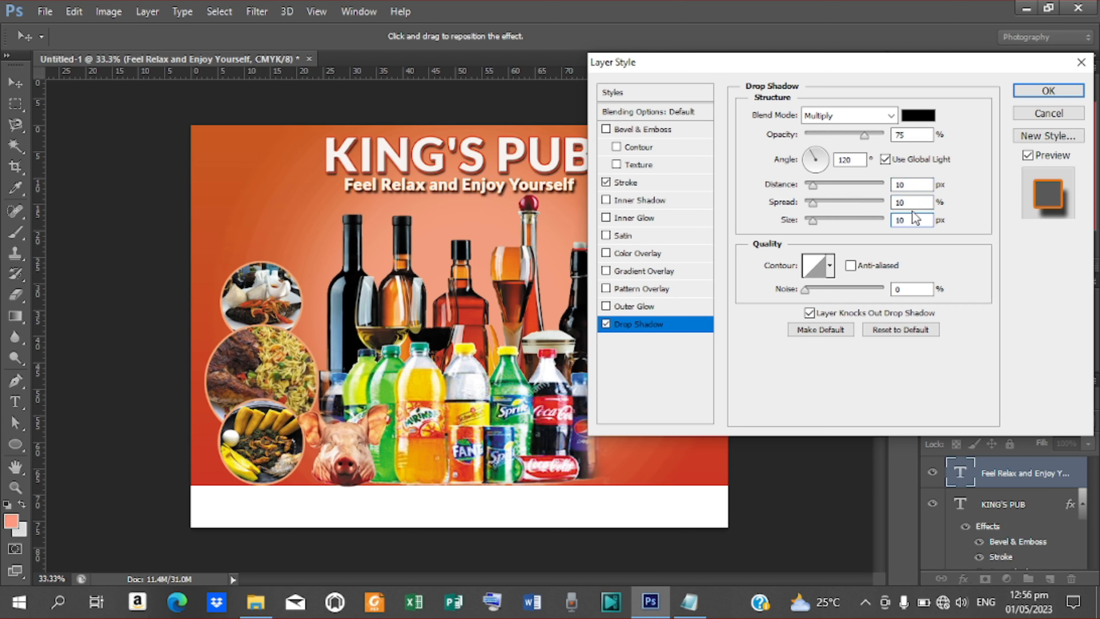
Reduce the slogan's drop shadow to distance 6 px, spread 5% and size 6 px, and apply the layer style
key(BackSpace)
key(BackSpace)
text(8)
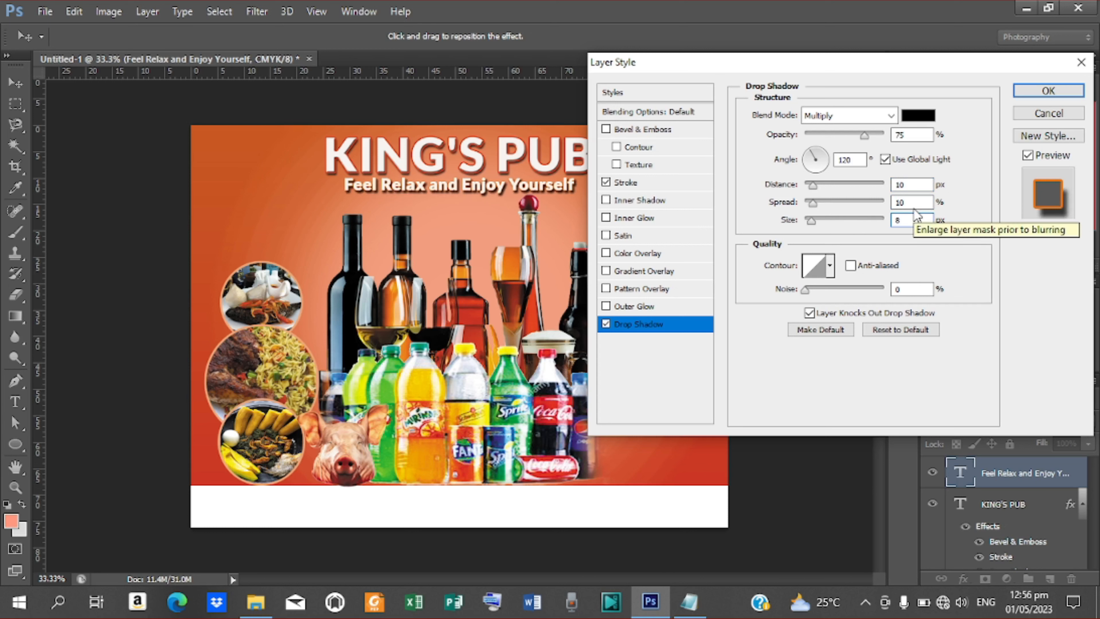
key(BackSpace)
key(shift+Tab)
key(shift+Tab)
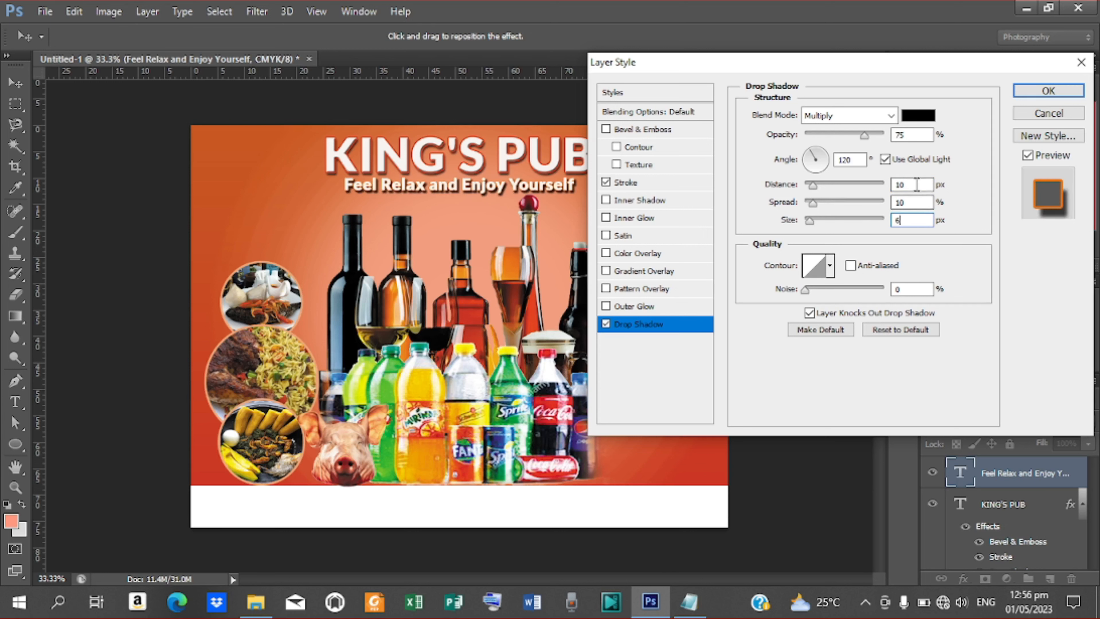
text(6)
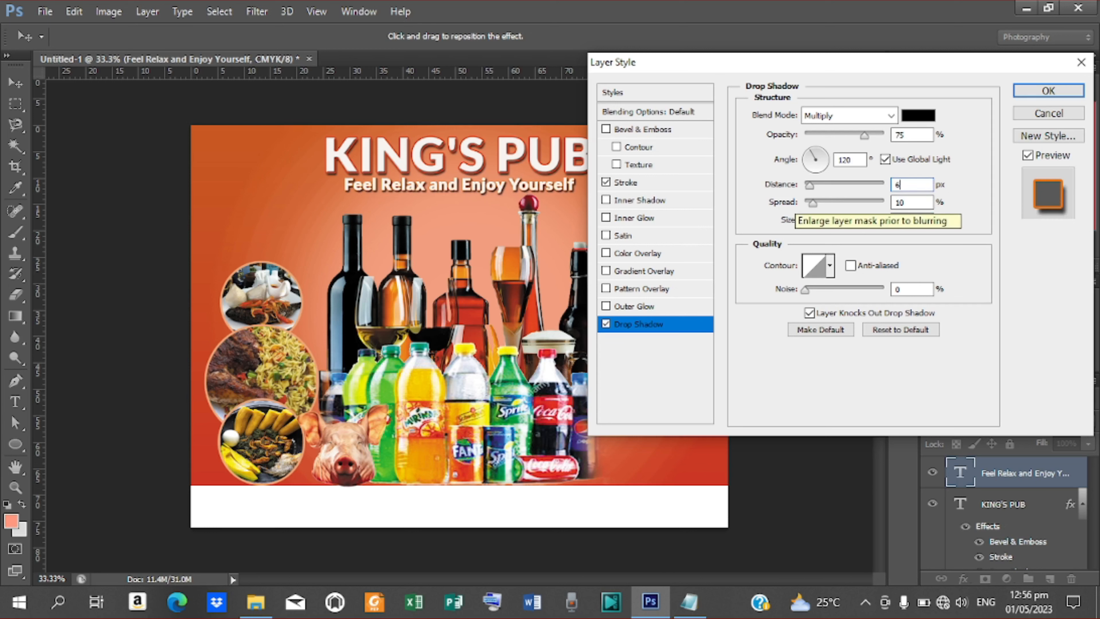
key(Tab)
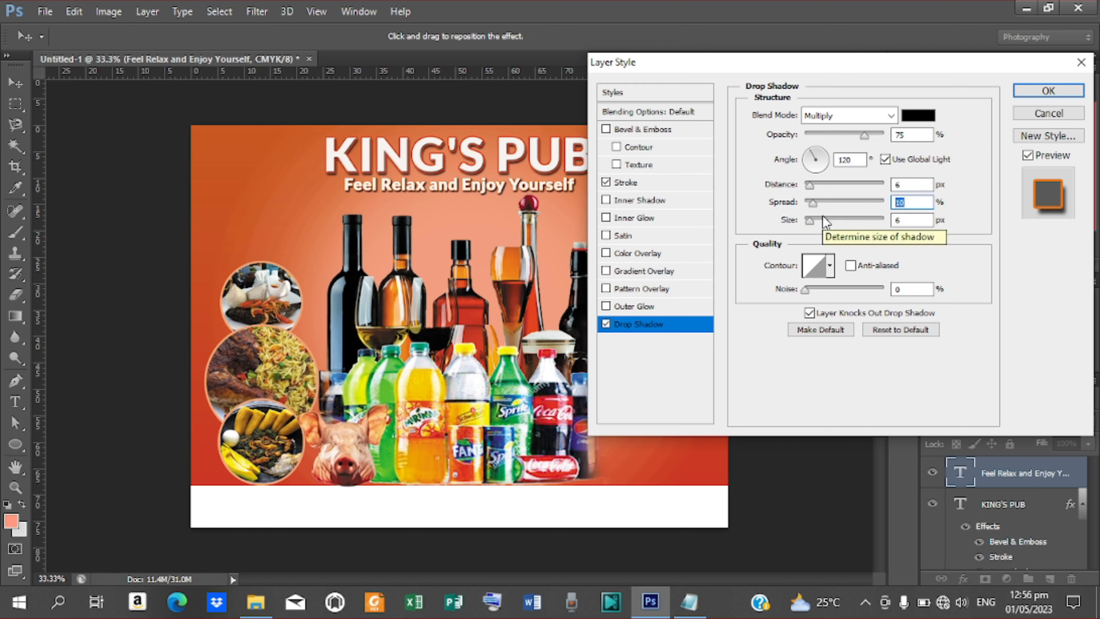
text(5)
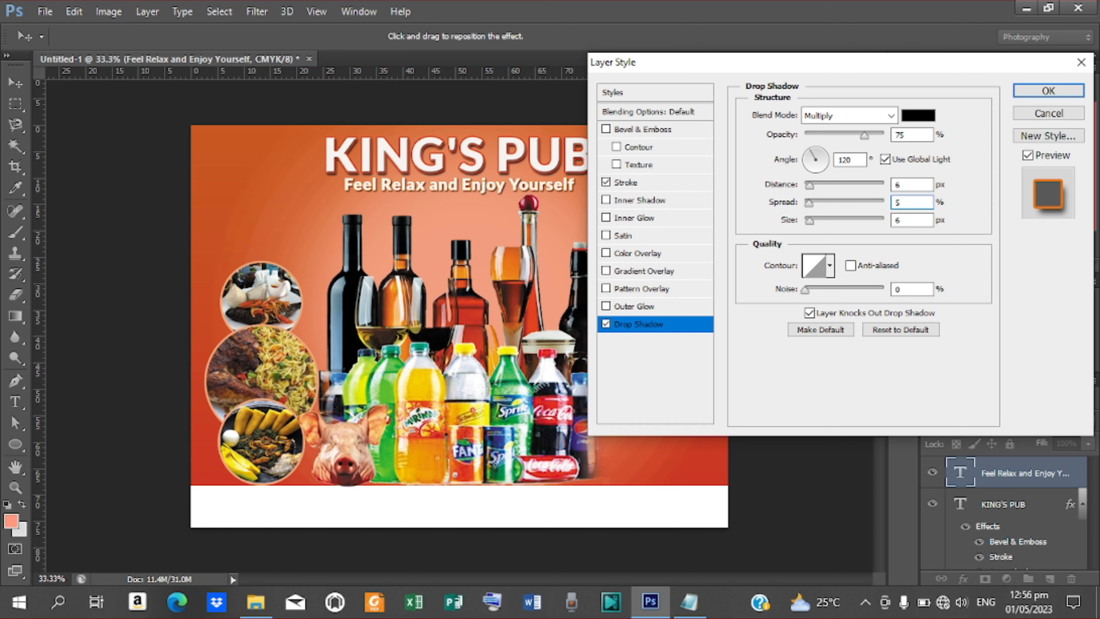
key(Return)
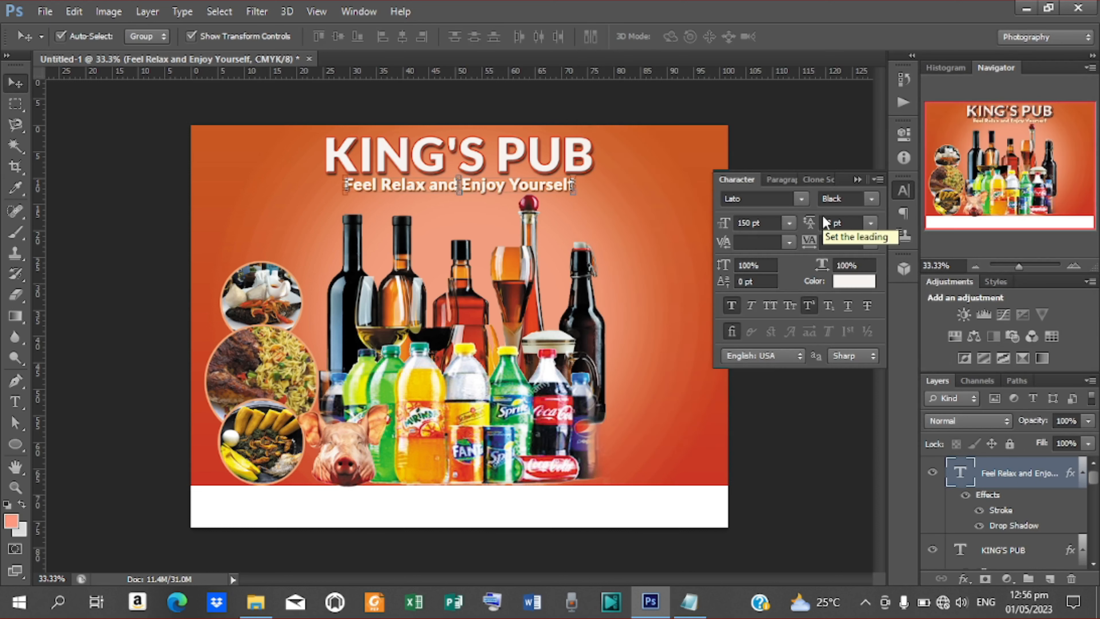
Nudge the slogan slightly upward toward the KING'S PUB title
key(Up)
key(Up)
key(Up)
key(Up)
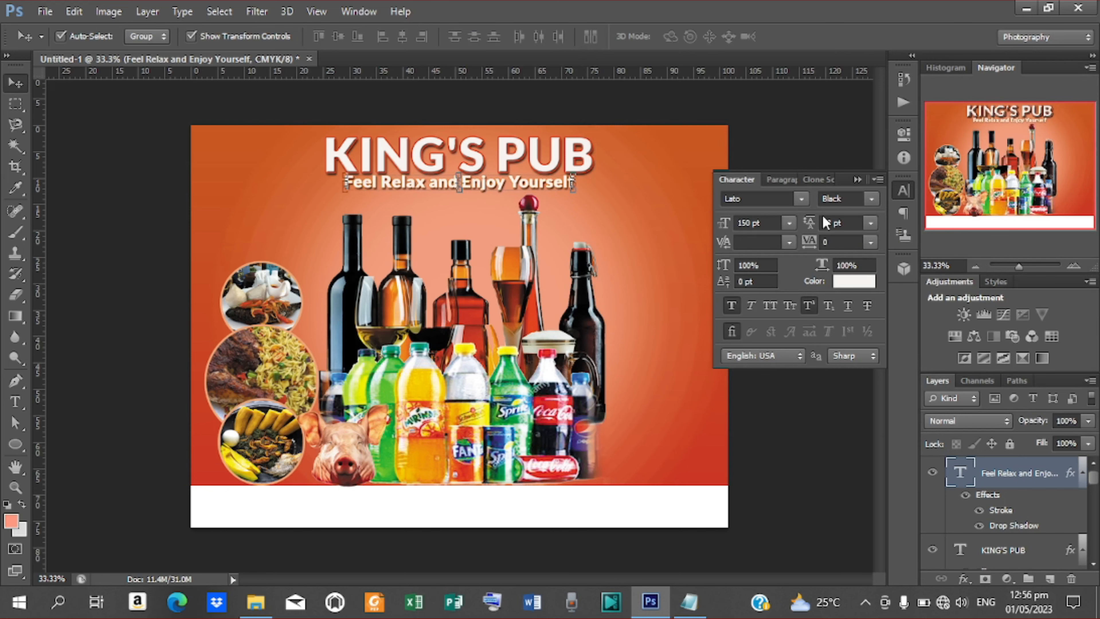
Examine the styled title, slogan and drink images at 50% zoom
key(ctrl+plus)
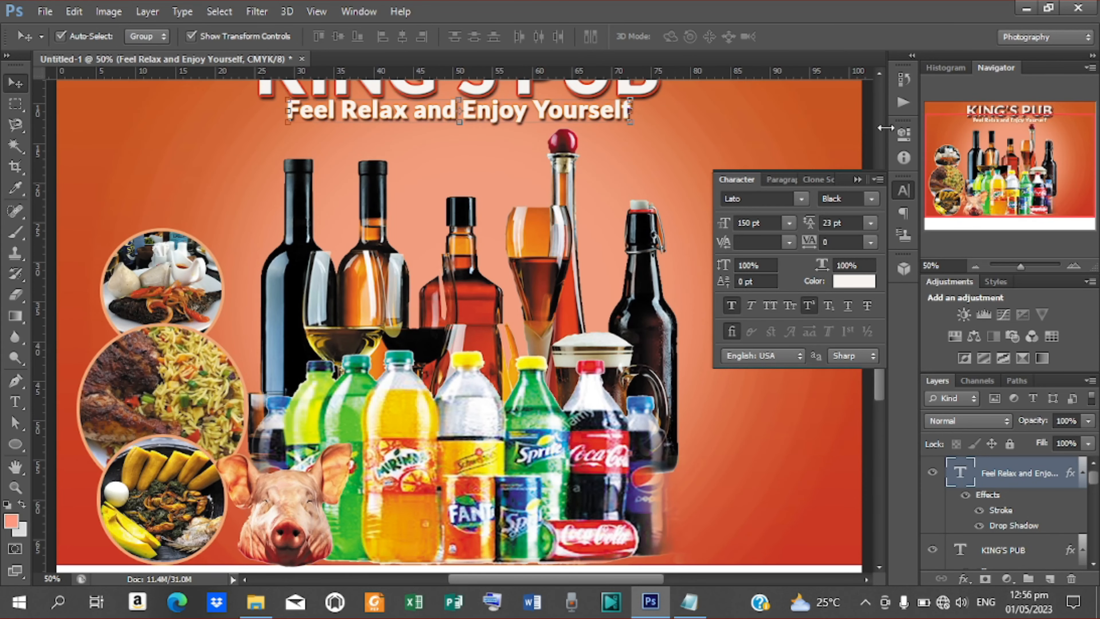
click(880, 72)
click(880, 73)
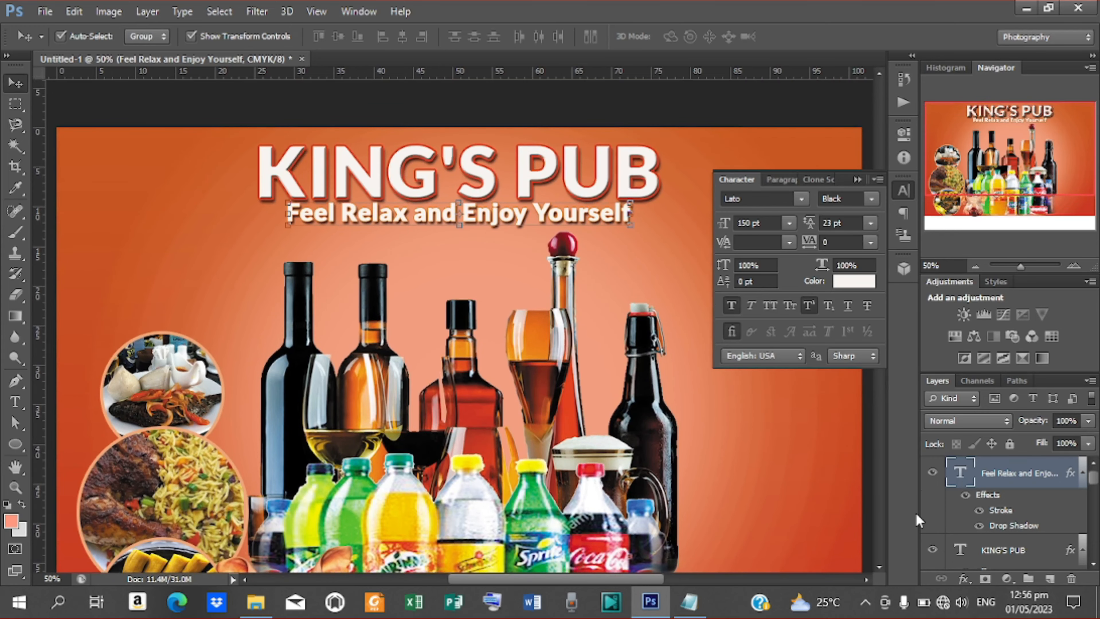
click(880, 566)
click(880, 566)
click(880, 565)
click(880, 566)
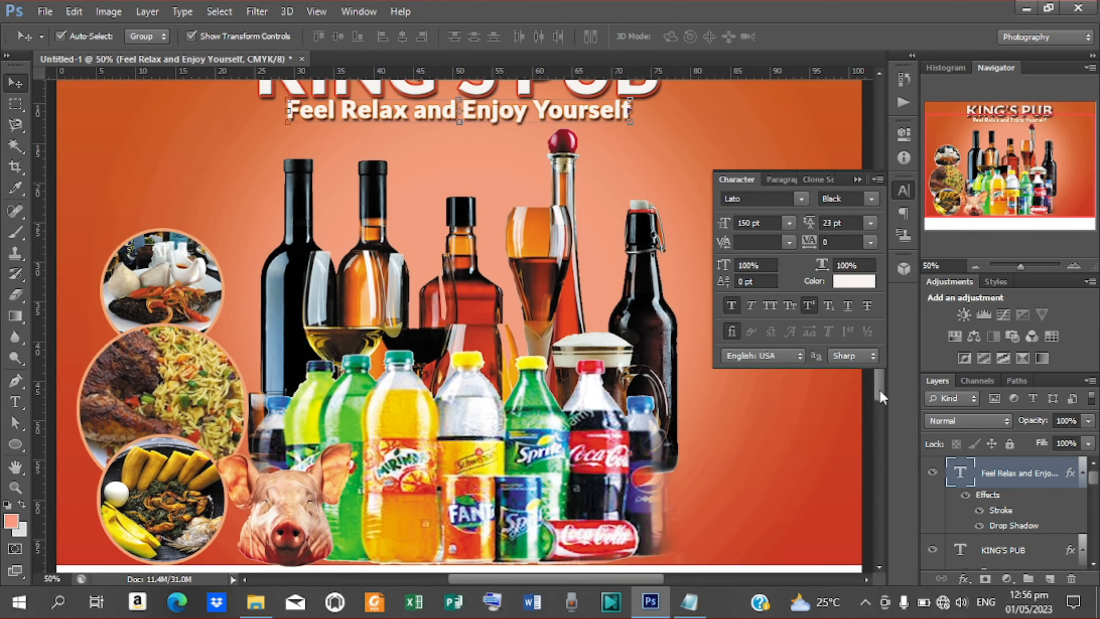
drag(880, 390, 875, 364)
Draw a white rounded rectangle about 232 by 52 px on the empty orange area beside the dark bottle, with a 50 px corner radius
click(858, 179)
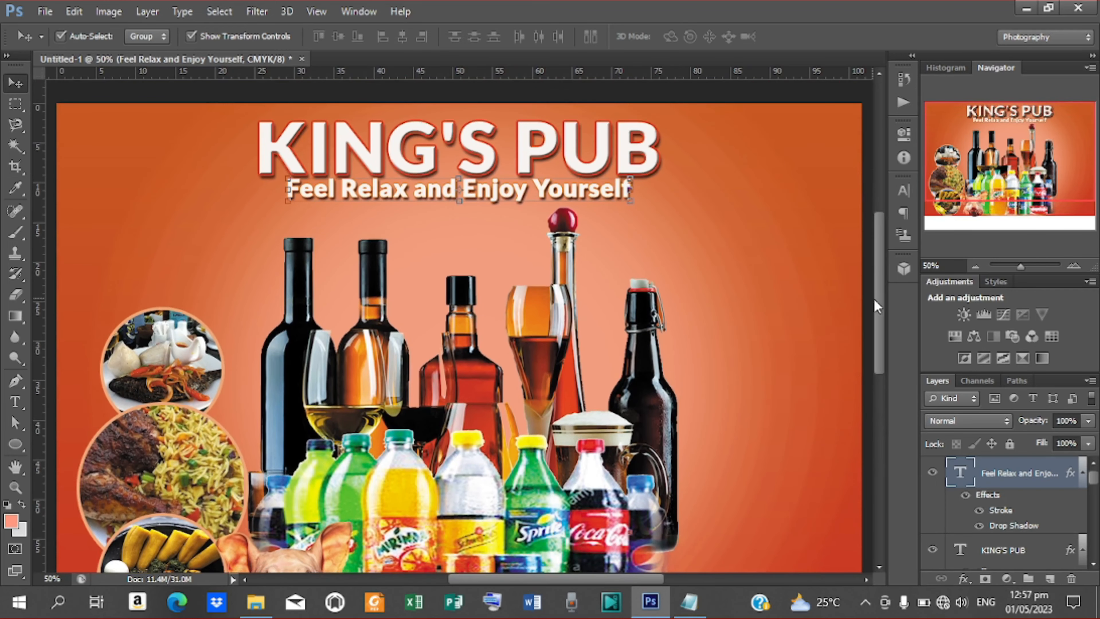
drag(618, 576, 649, 575)
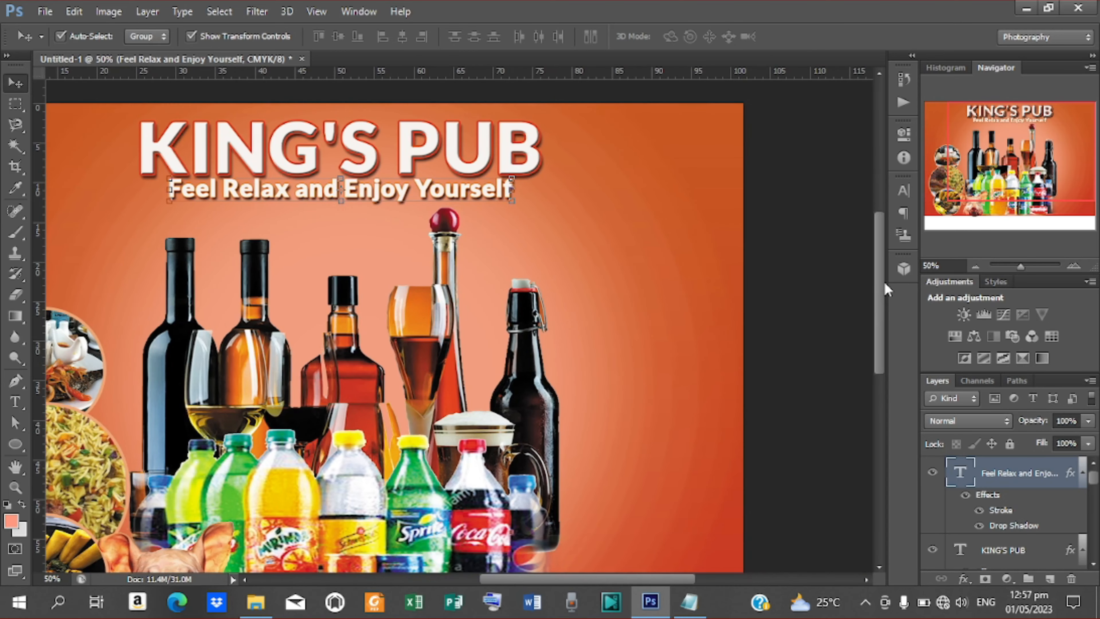
drag(884, 282, 881, 320)
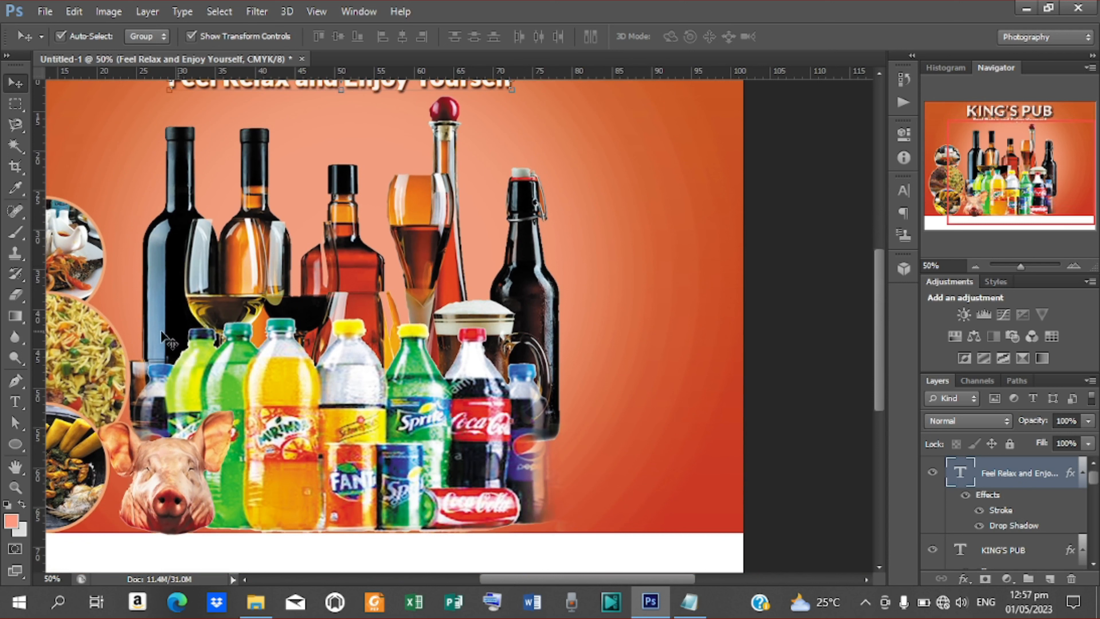
drag(15, 444, 110, 470)
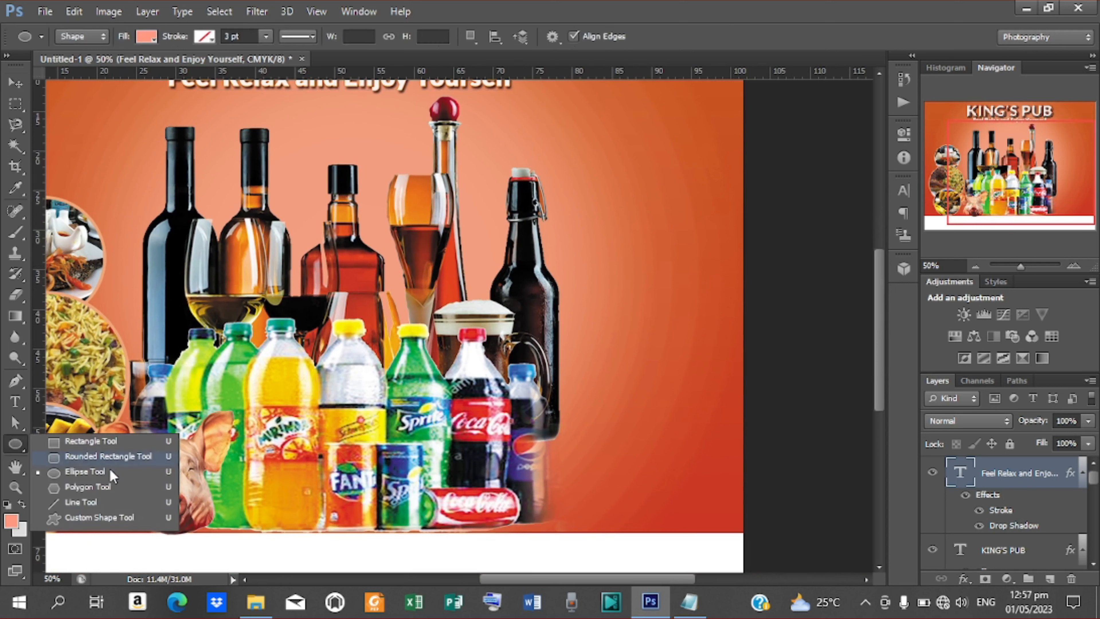
click(98, 456)
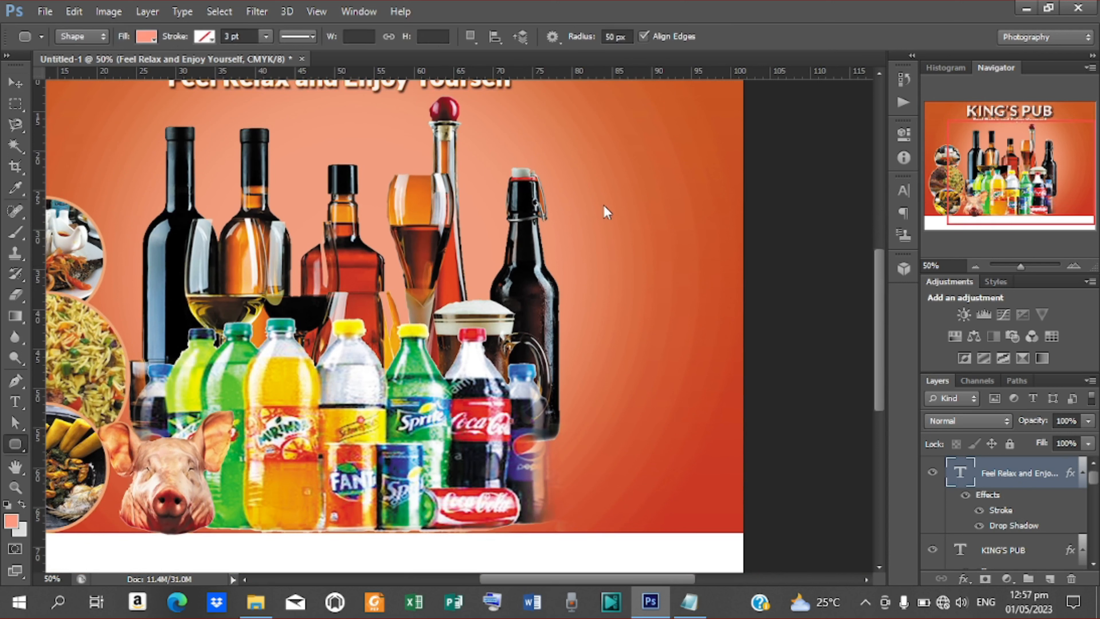
drag(603, 216, 696, 236)
click(152, 39)
click(68, 114)
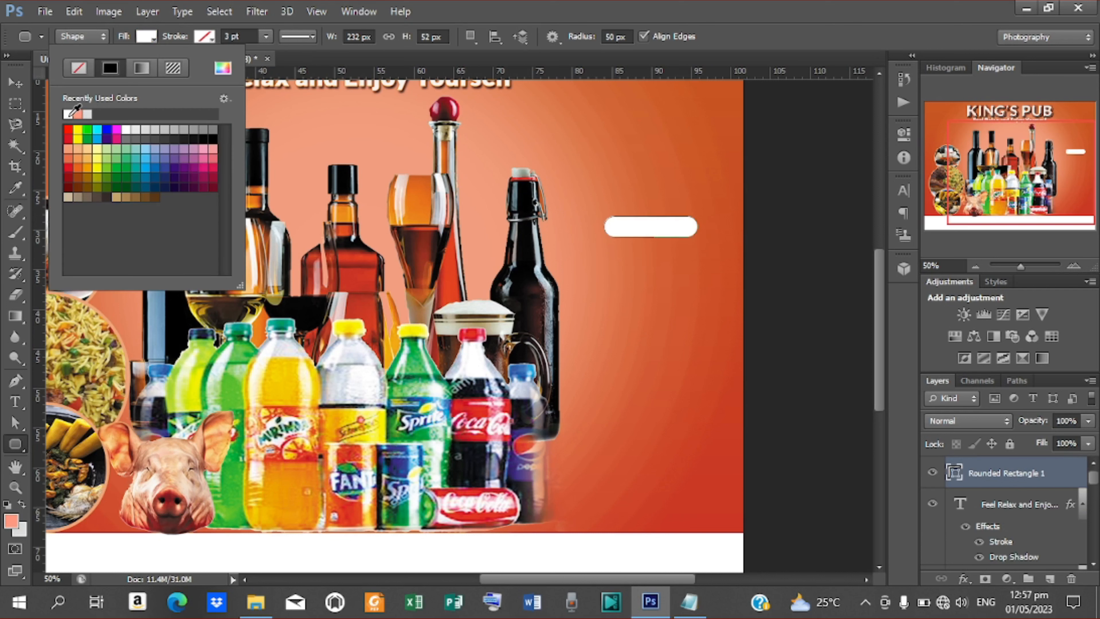
click(15, 83)
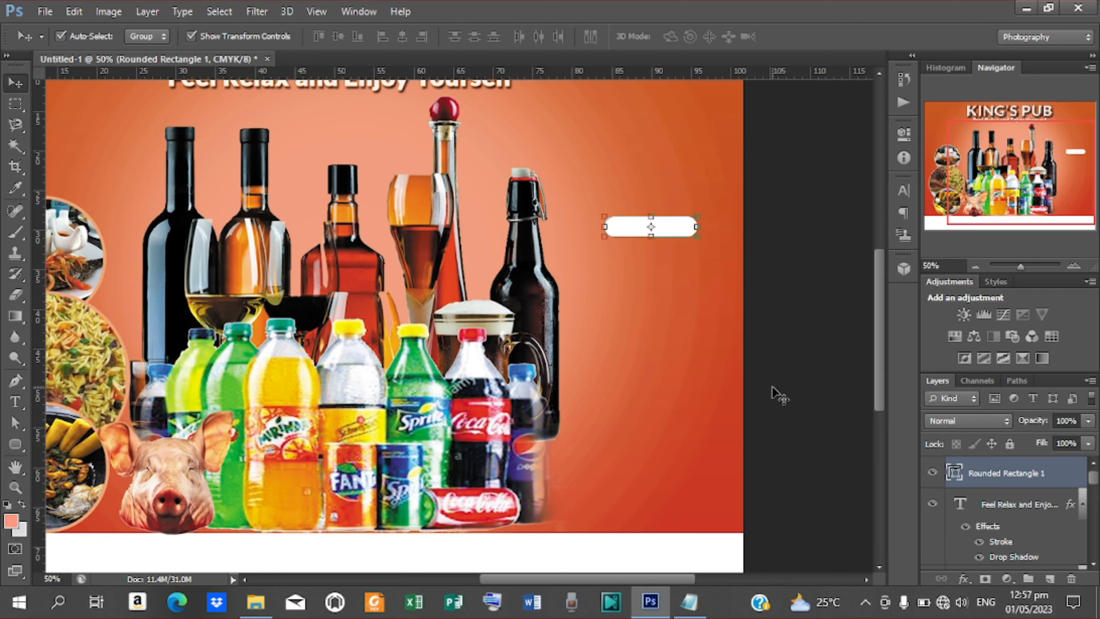
click(802, 260)
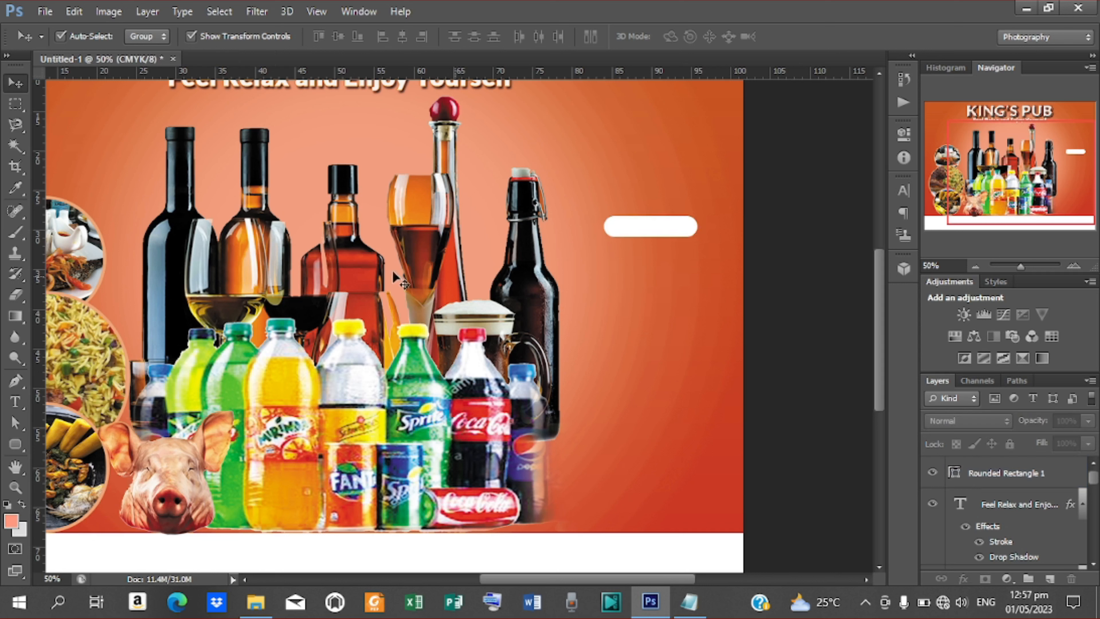
Draw a horizontal line about 372 px long across the middle of the white rounded rectangle and set its height to 6 px
click(15, 443)
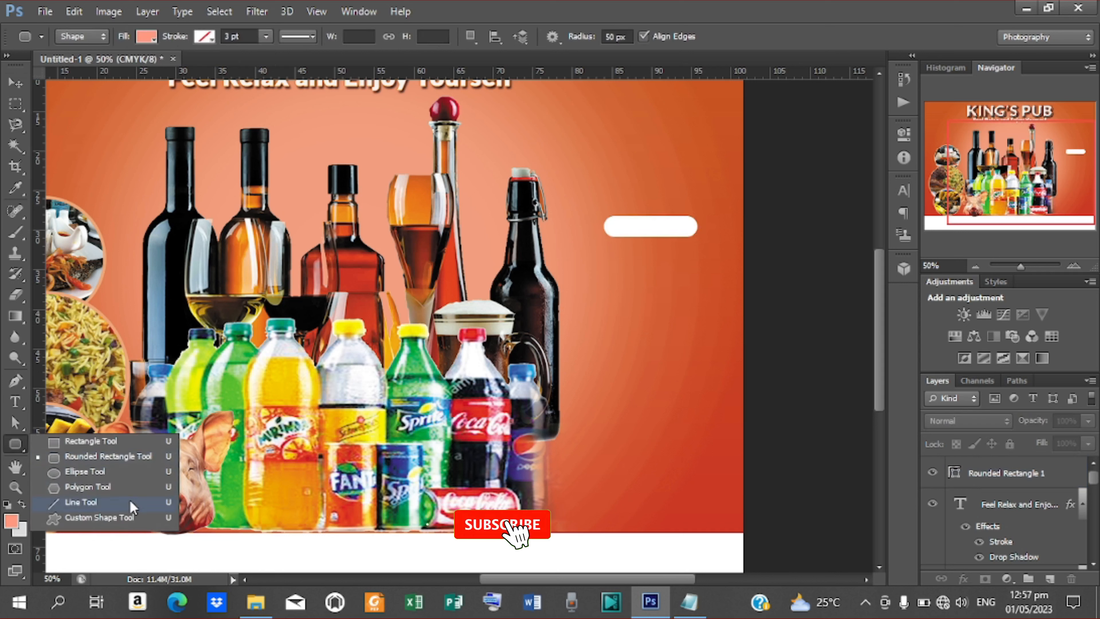
click(98, 508)
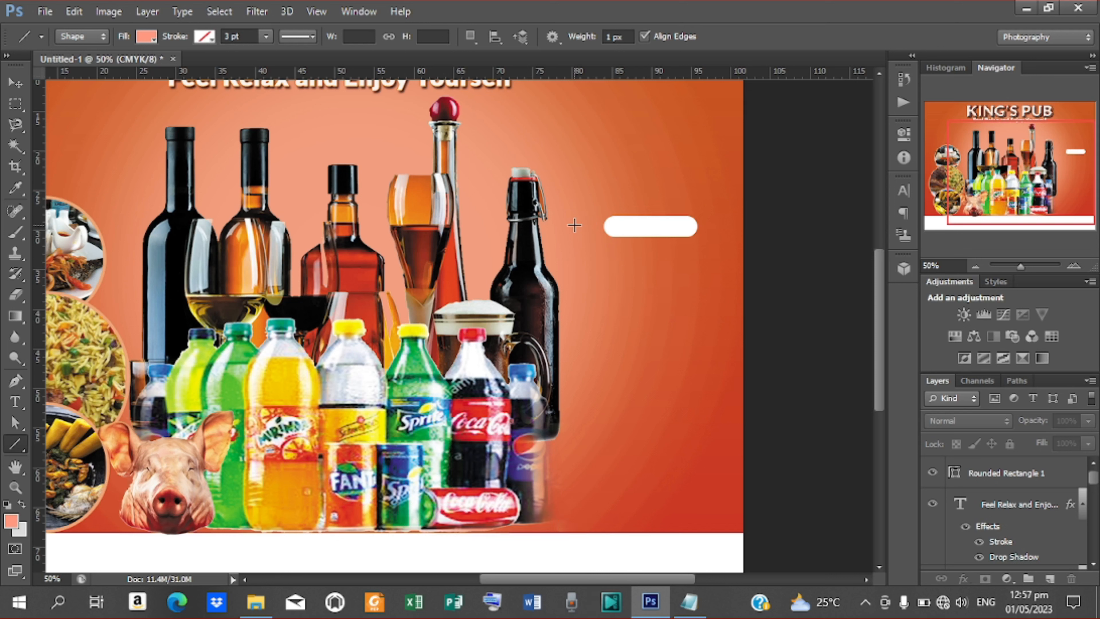
drag(574, 225, 724, 235)
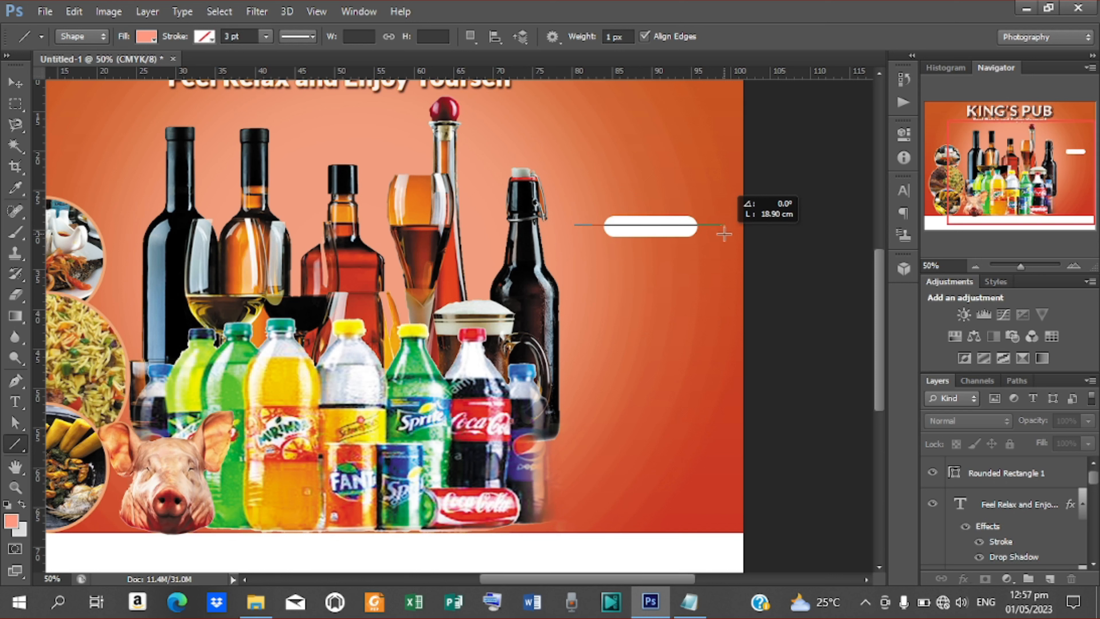
drag(724, 234, 723, 235)
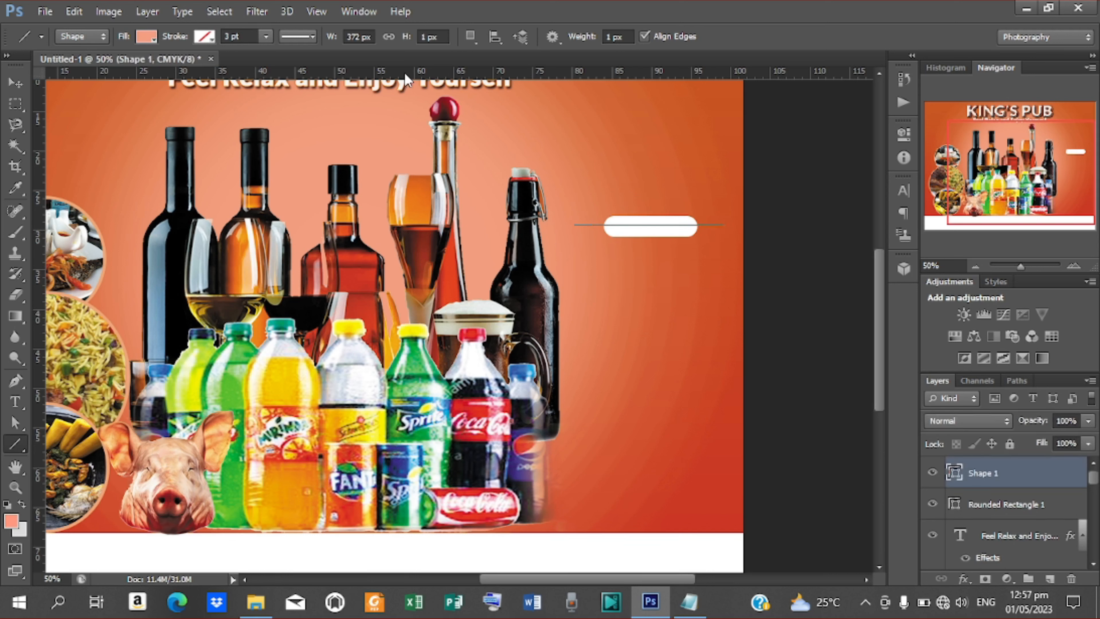
drag(405, 39, 409, 42)
key(Return)
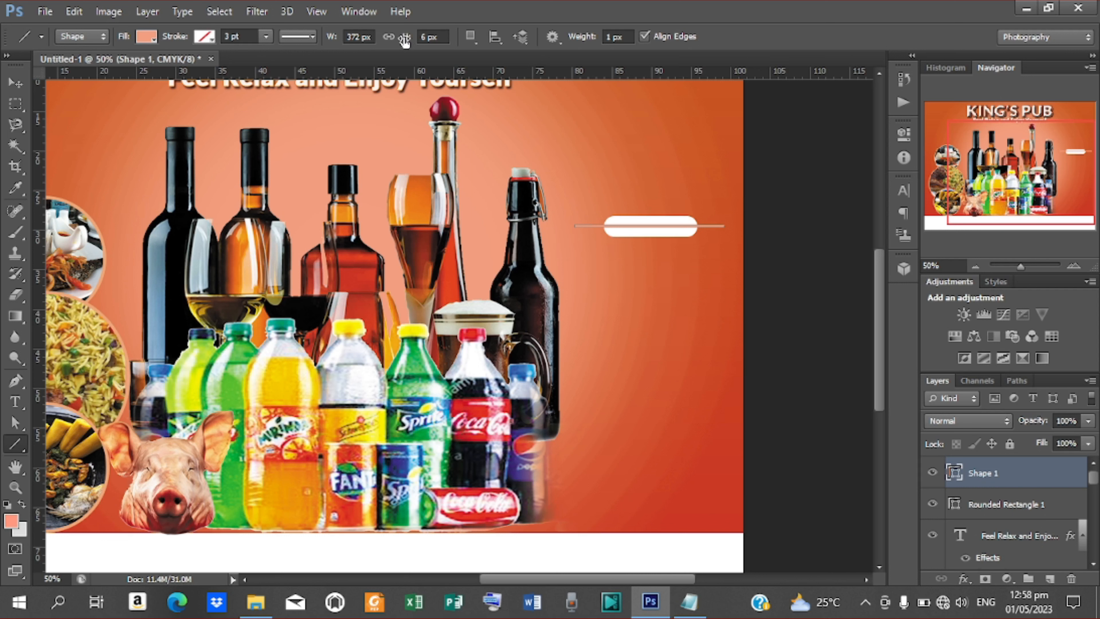
Set the horizontal line's height to 7 px and its fill colour to white (ffffff)
drag(404, 41, 406, 42)
key(Return)
click(155, 37)
click(223, 68)
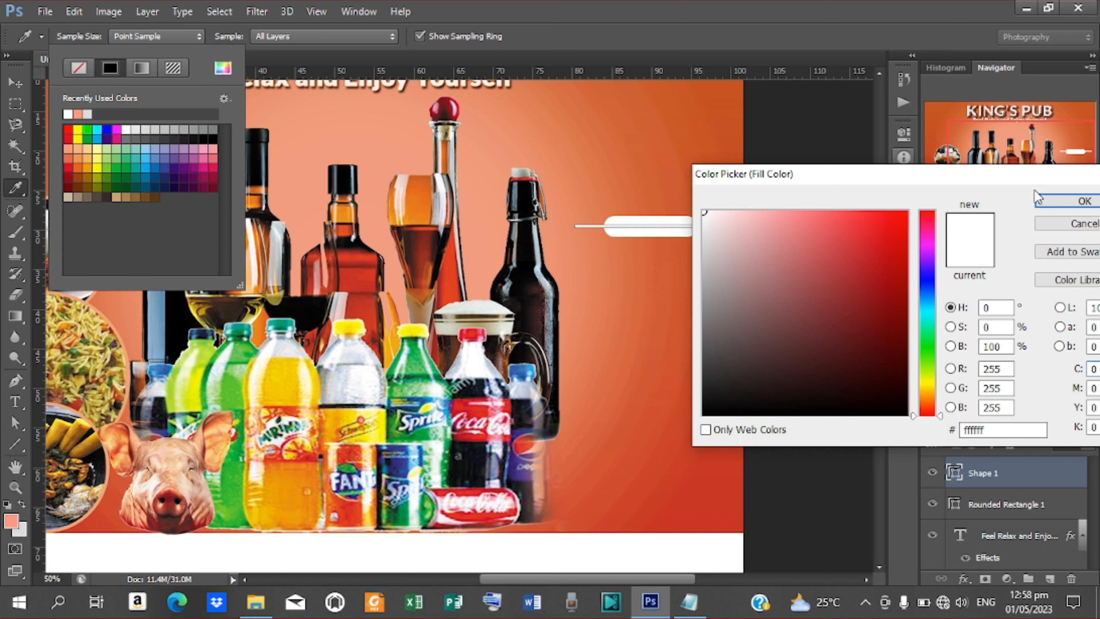
click(1065, 202)
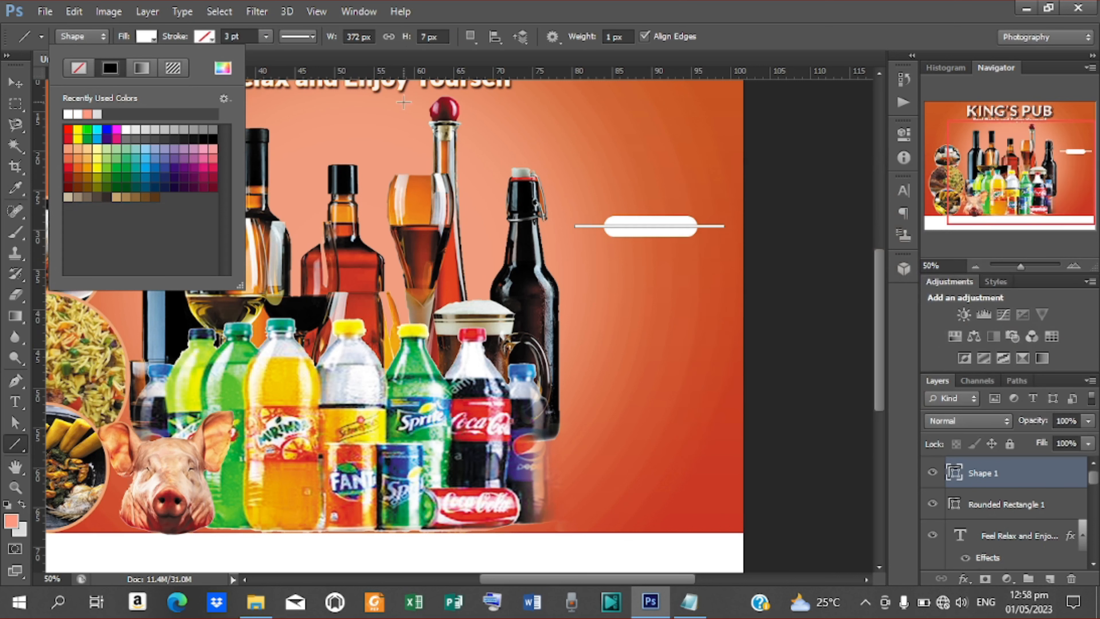
Align the line and the white rounded rectangle on their horizontal and vertical centers
shift+click(995, 505)
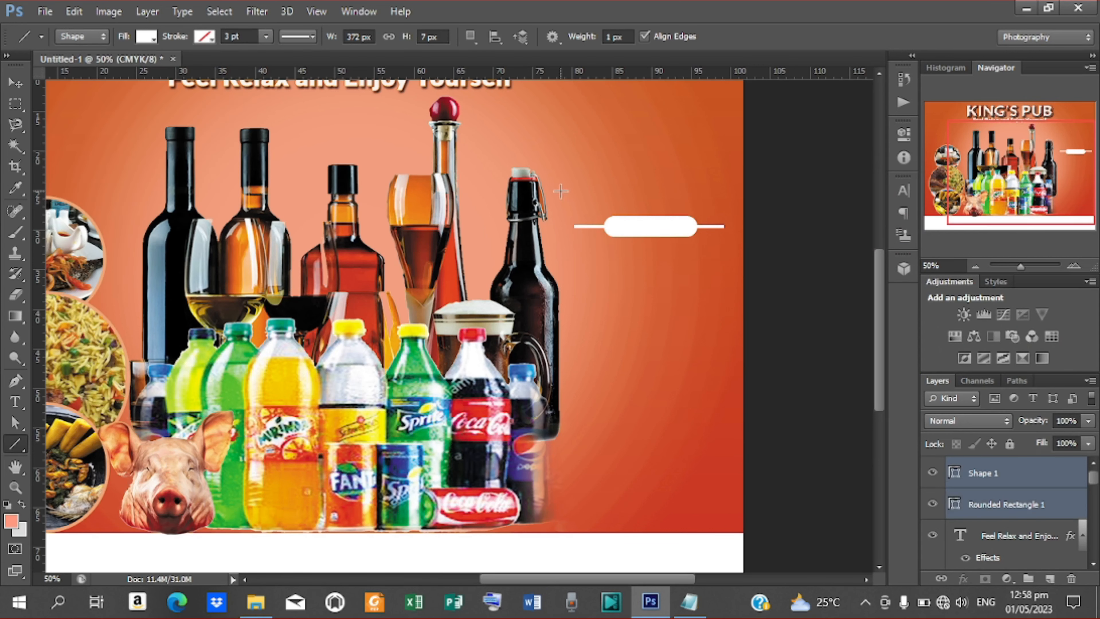
click(20, 89)
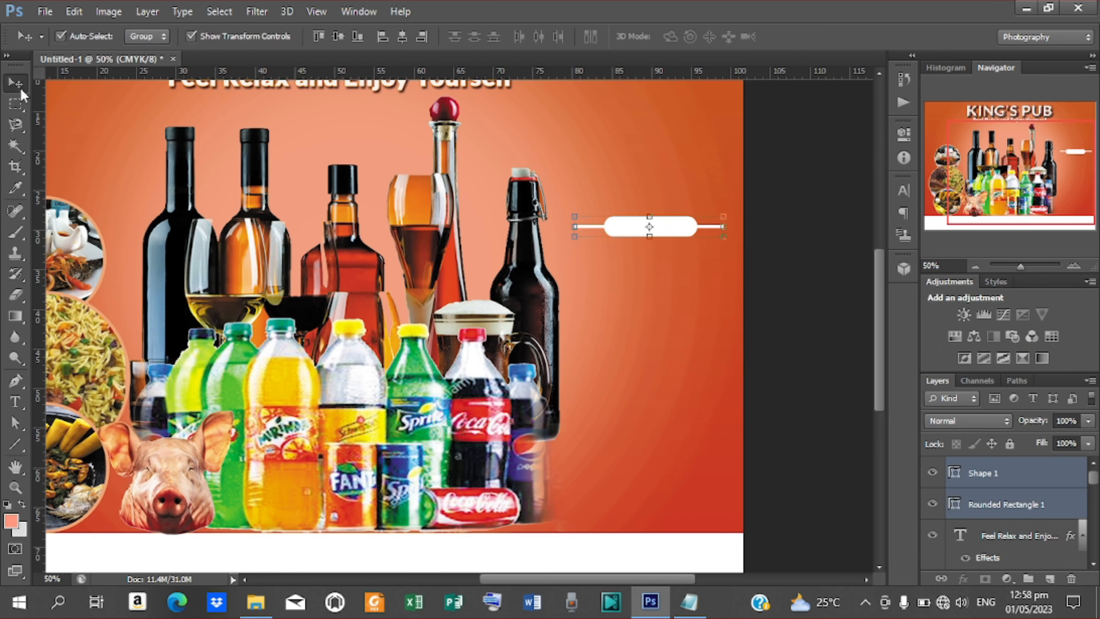
click(402, 38)
click(339, 36)
click(809, 403)
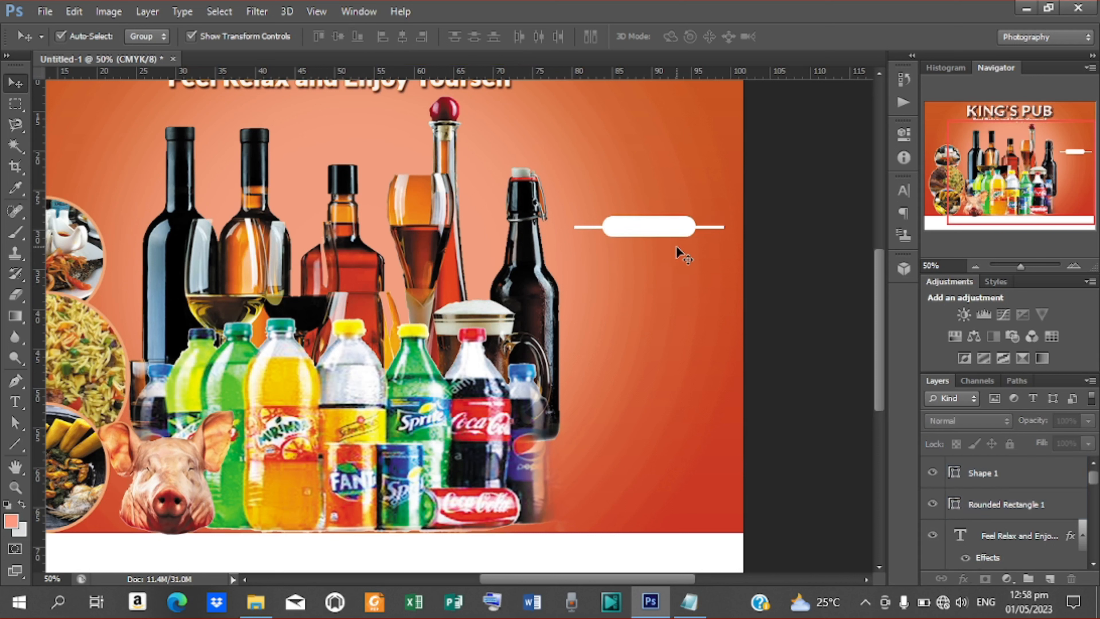
Move the line and rounded rectangle together upward, level with the top of the dark swing-top bottle
key(ctrl+minus)
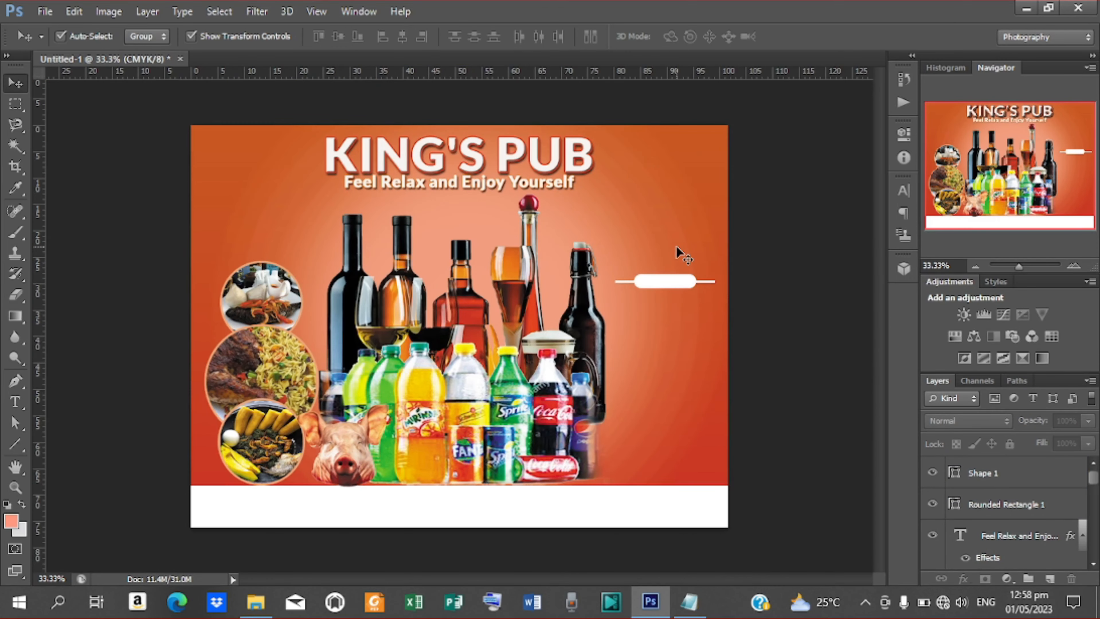
key(ctrl+plus)
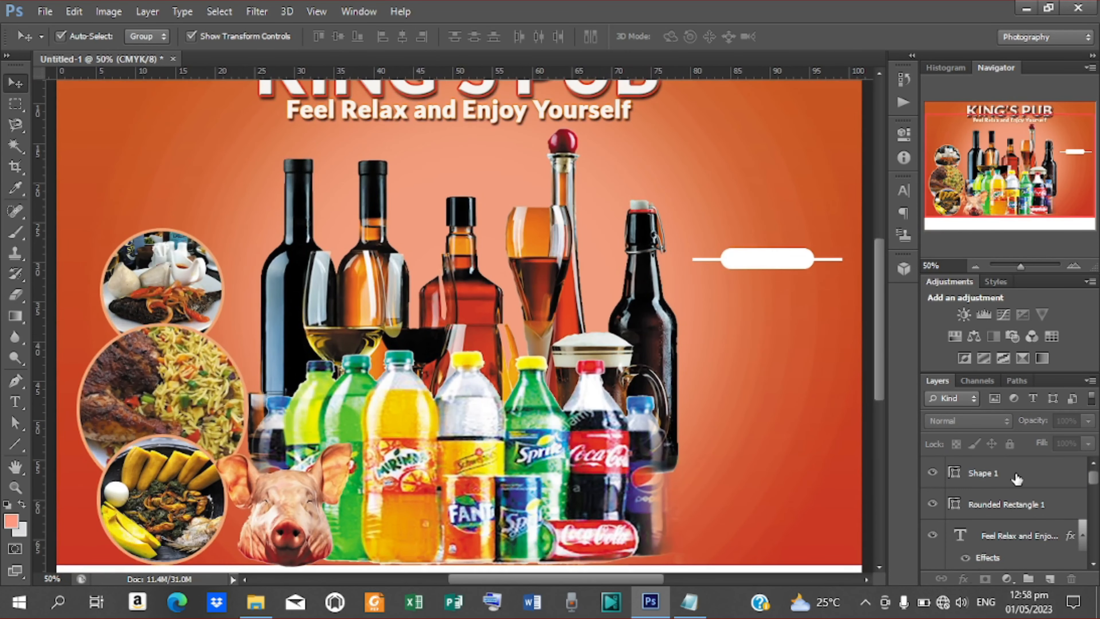
click(1016, 478)
key(shift+Up)
key(shift+Up)
key(shift+Up)
key(shift+Up)
key(shift+Up)
key(shift+Up)
key(shift+Up)
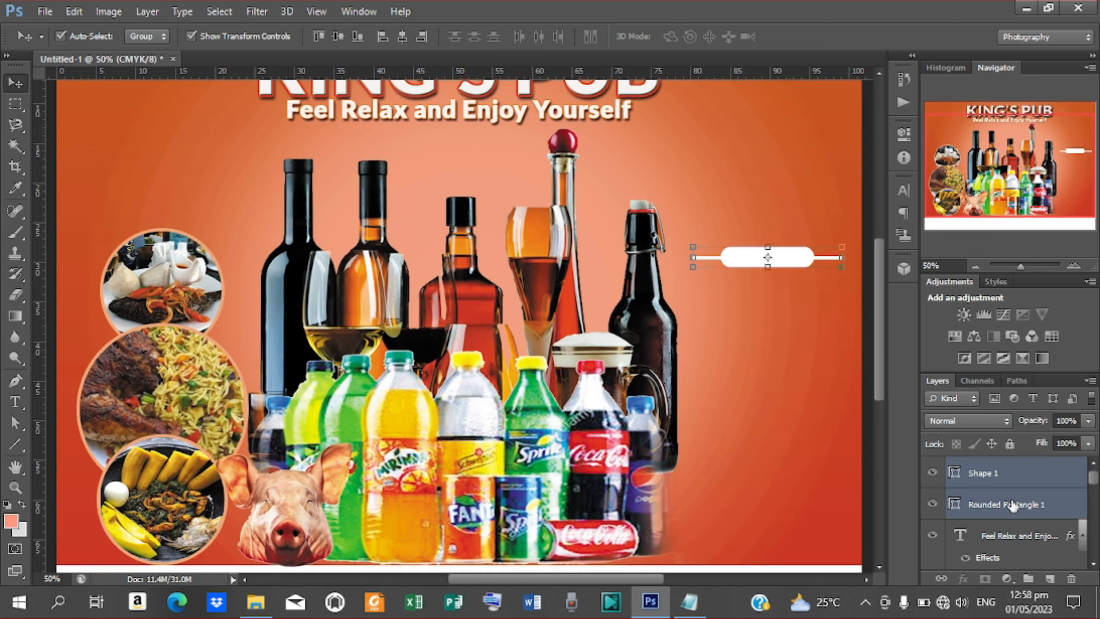
key(shift+Up)
key(shift+Up)
key(shift+Up)
key(shift+Up)
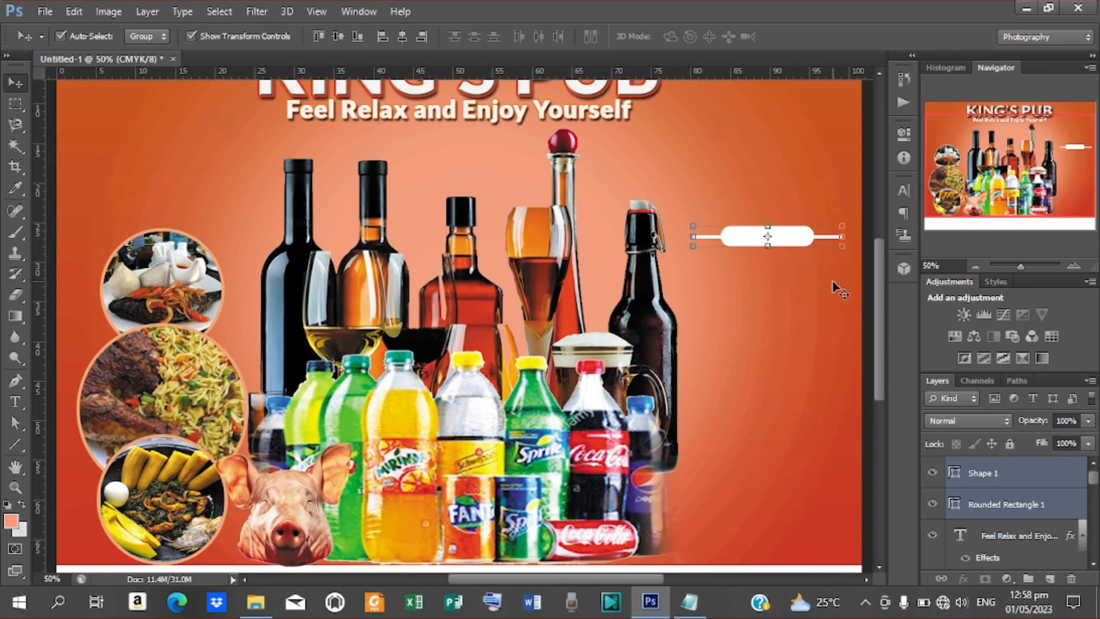
Scale the line and rounded rectangle together to about 116% wide and 117% high, and shift them slightly upward
drag(841, 246, 852, 248)
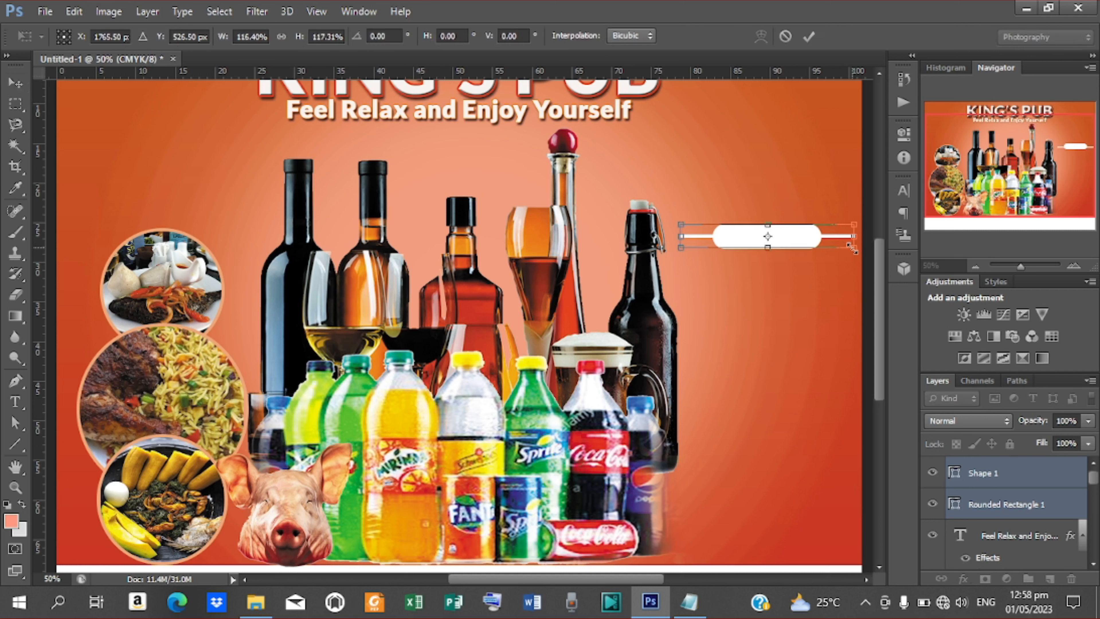
drag(769, 224, 767, 243)
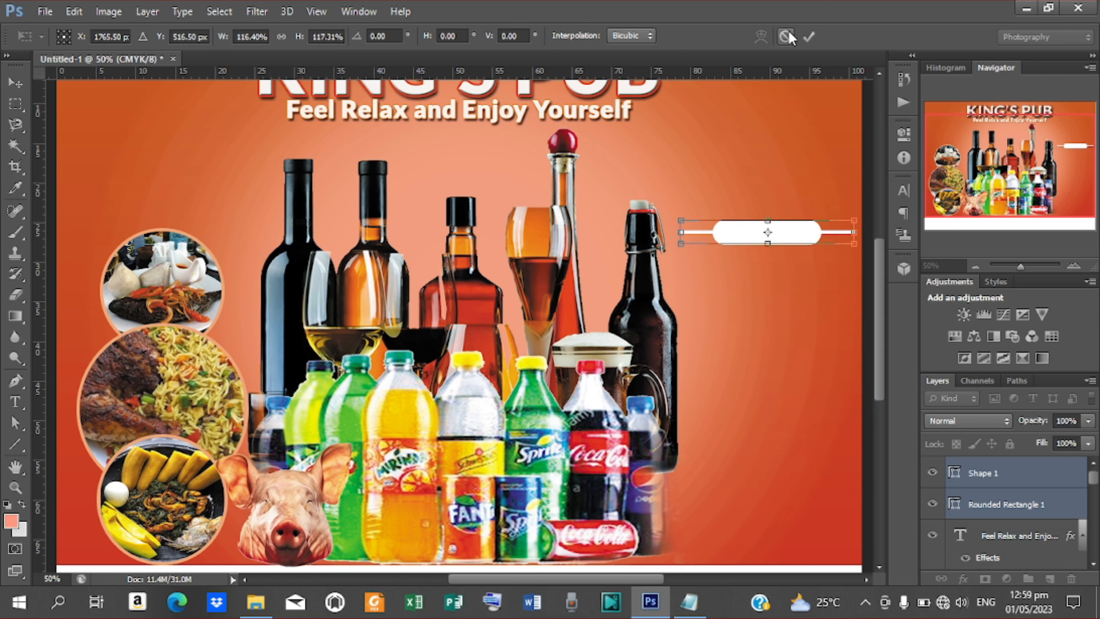
click(809, 37)
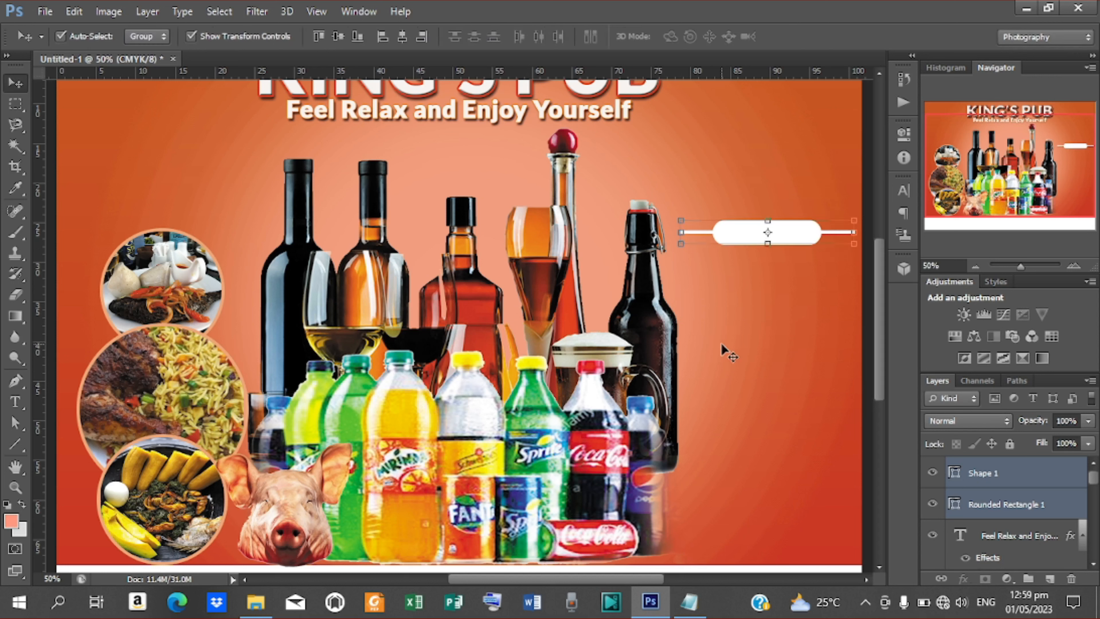
Add a new text layer below the rounded rectangle with the heading WE ARE INTO copied from the Notepad text file
key(t)
click(983, 473)
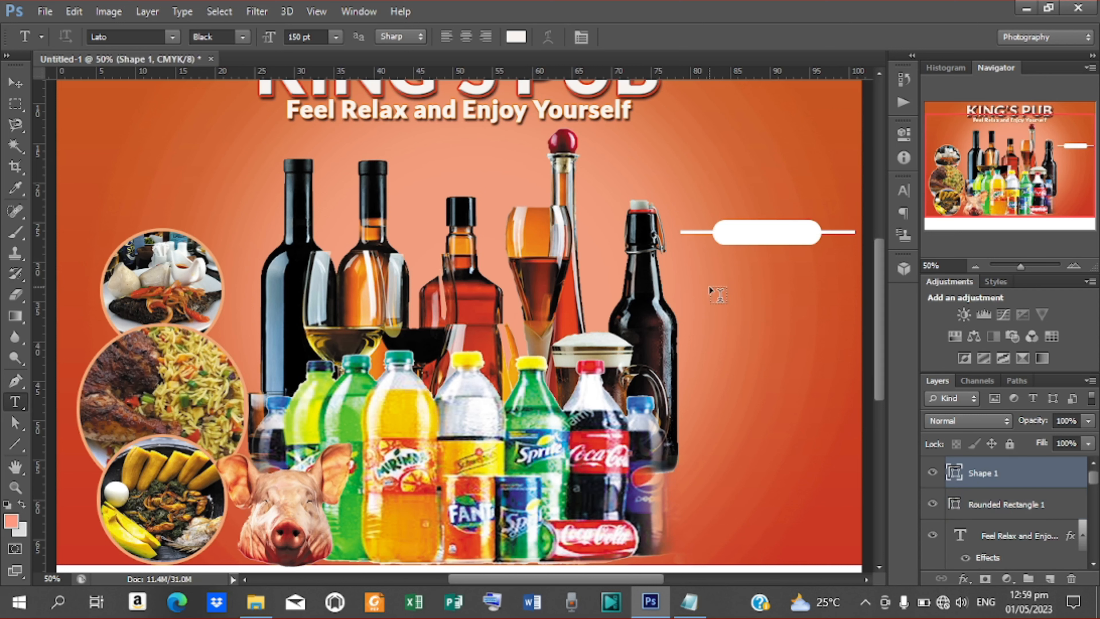
click(717, 293)
click(694, 615)
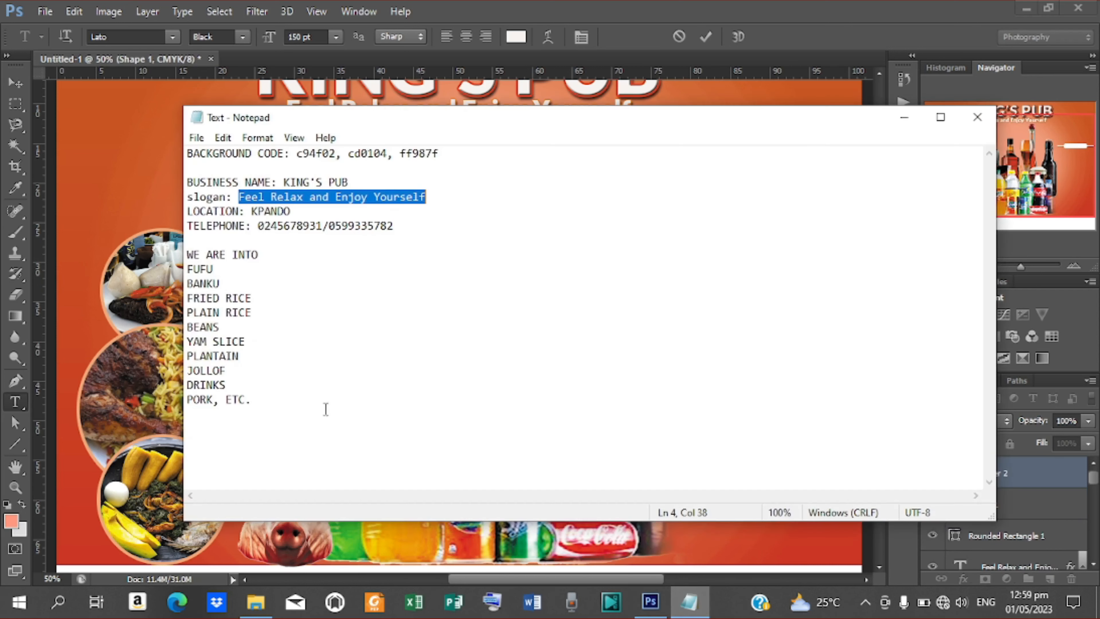
drag(189, 254, 286, 256)
key(ctrl+c)
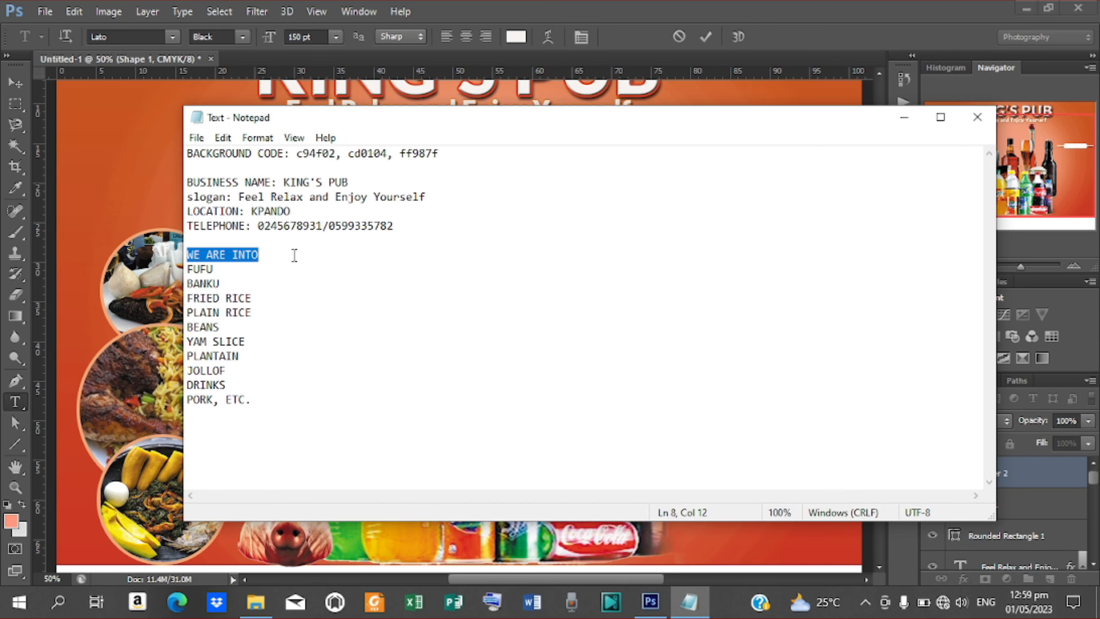
click(904, 117)
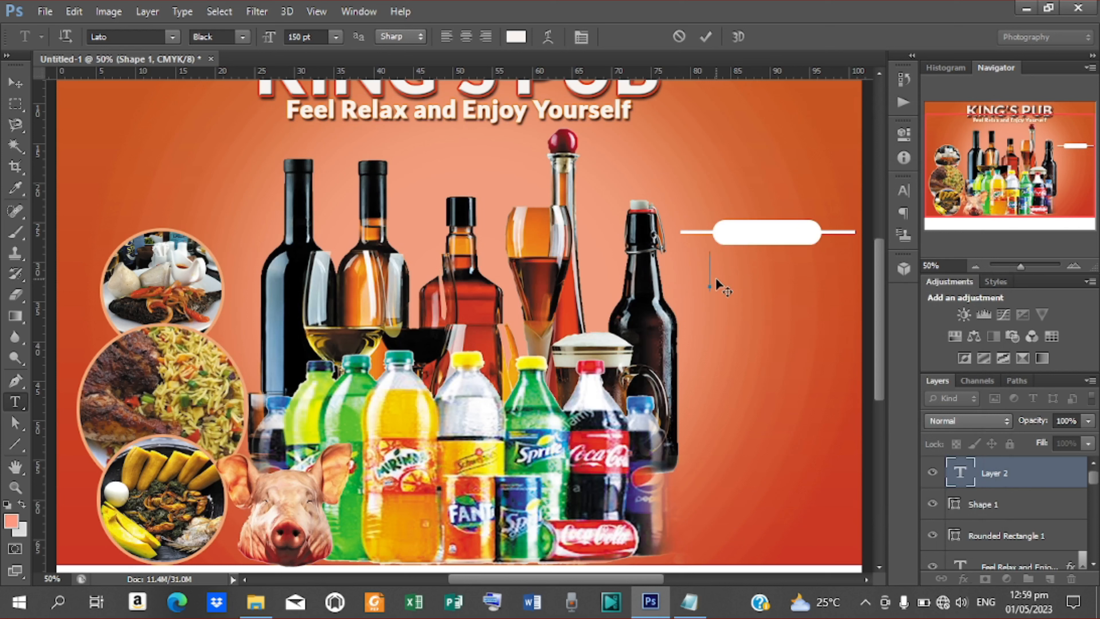
key(ctrl+v)
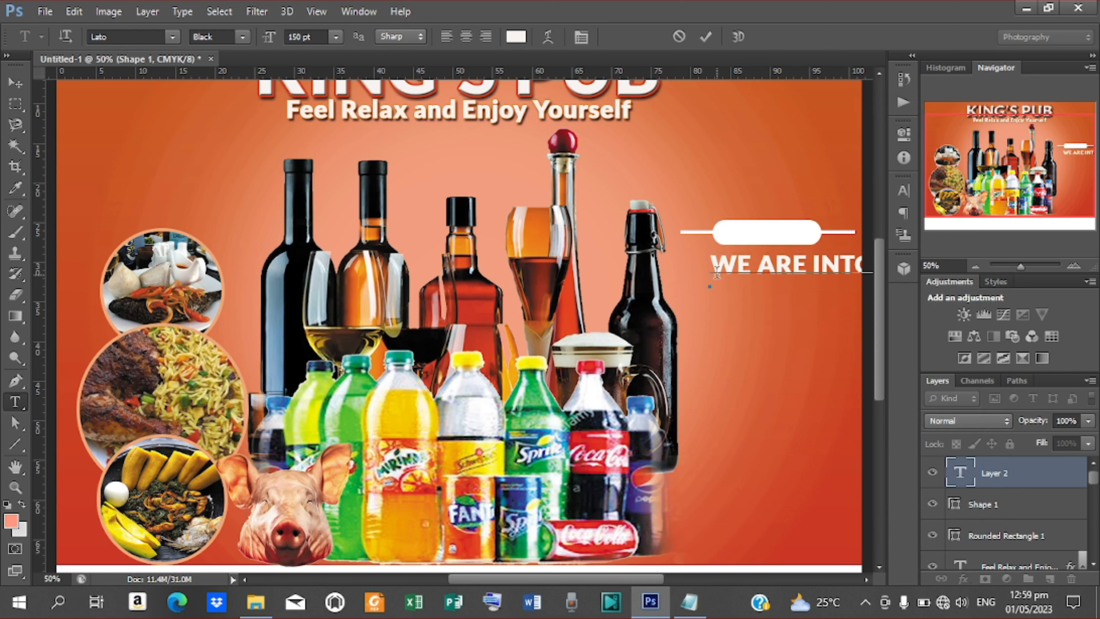
click(706, 37)
Move the WE ARE INTO text onto the white rounded rectangle, scale it to about 57%, and center it inside
click(16, 83)
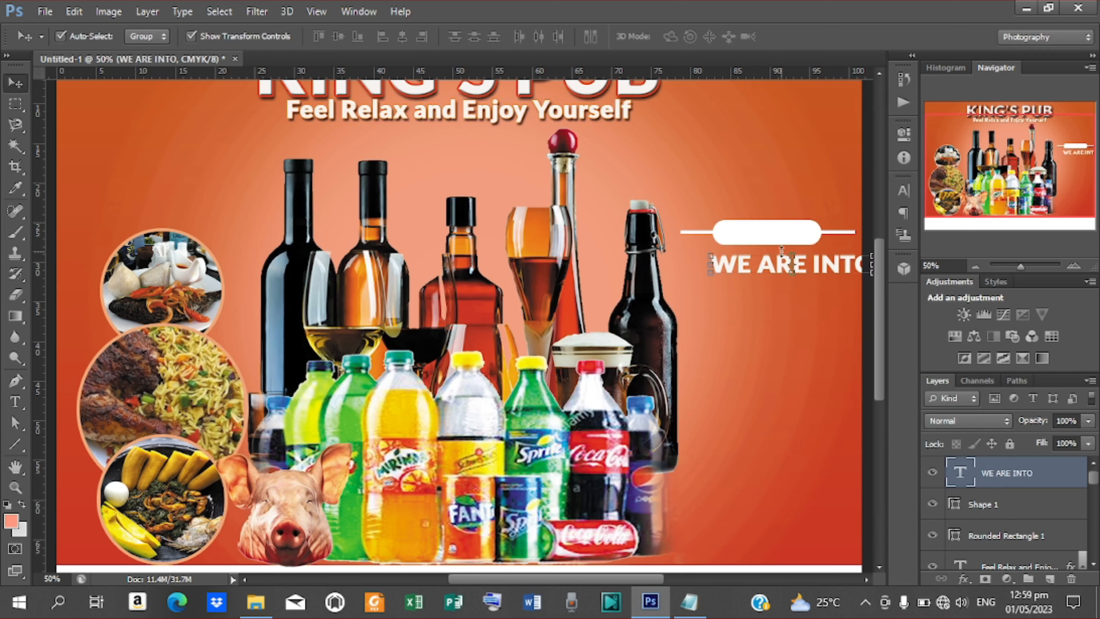
drag(812, 268, 793, 234)
key(ctrl+t)
drag(875, 222, 784, 231)
key(Up)
key(Up)
key(Up)
key(Up)
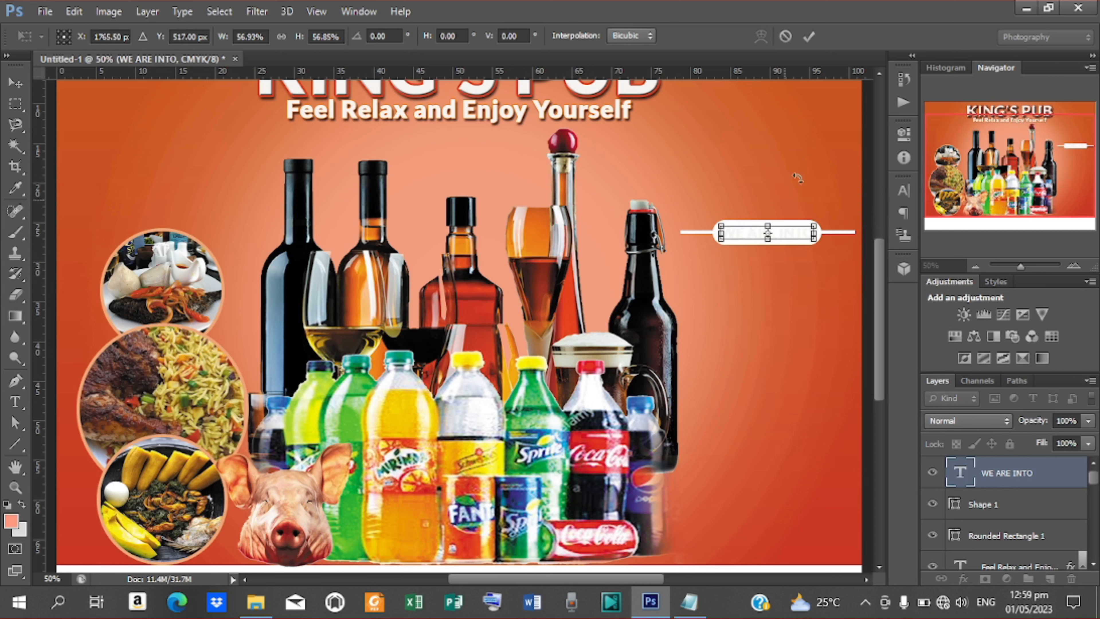
click(809, 36)
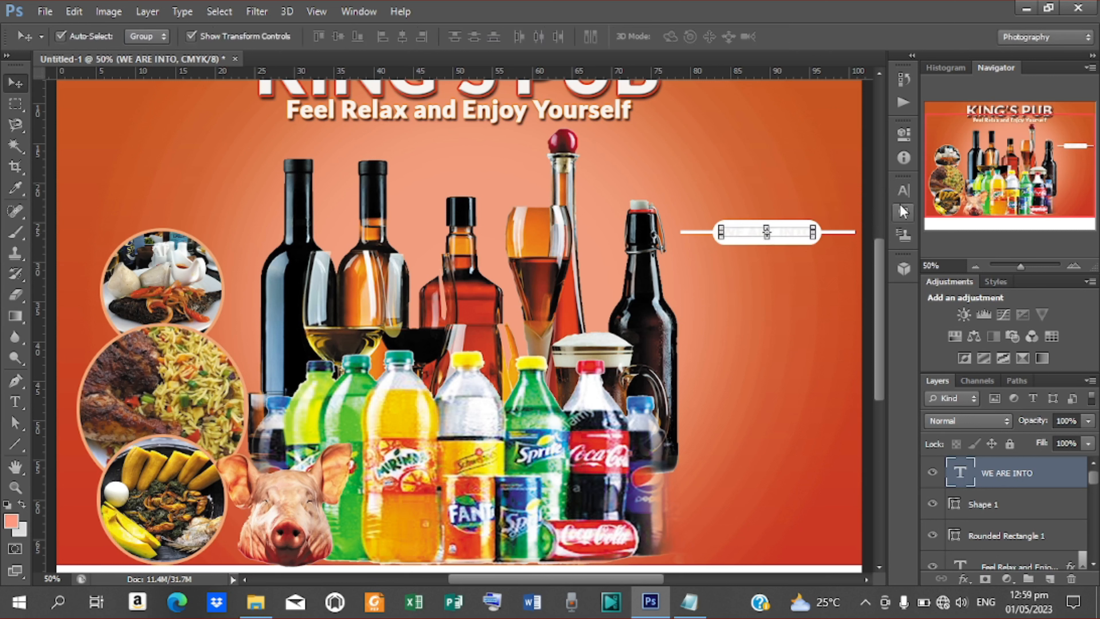
Change the WE ARE INTO text colour to black (000000)
click(901, 189)
click(846, 292)
drag(881, 394, 919, 422)
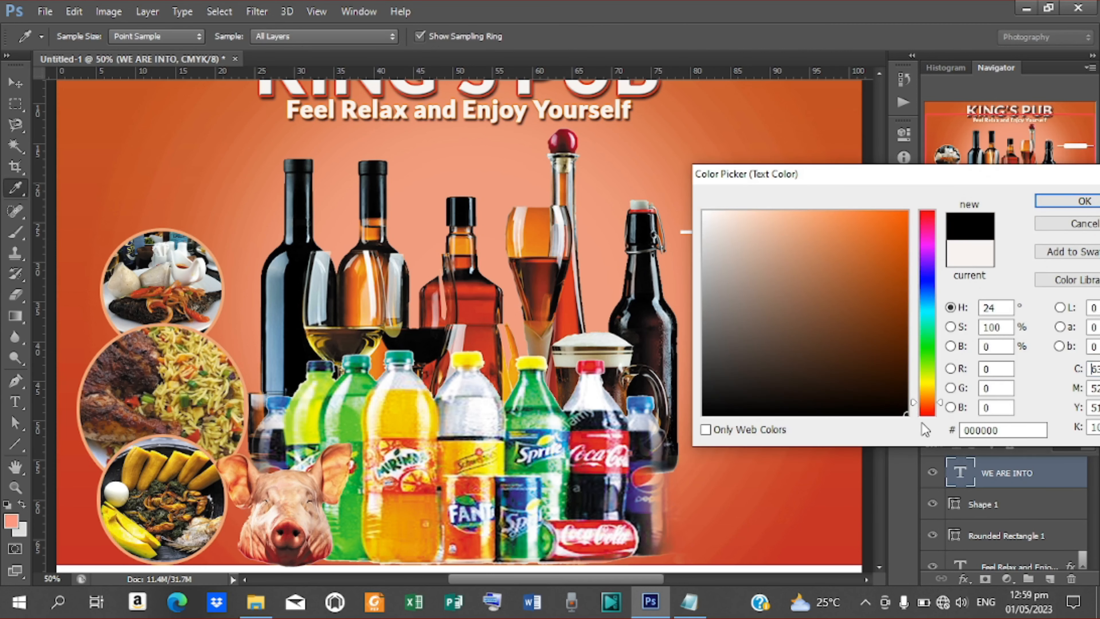
click(1067, 201)
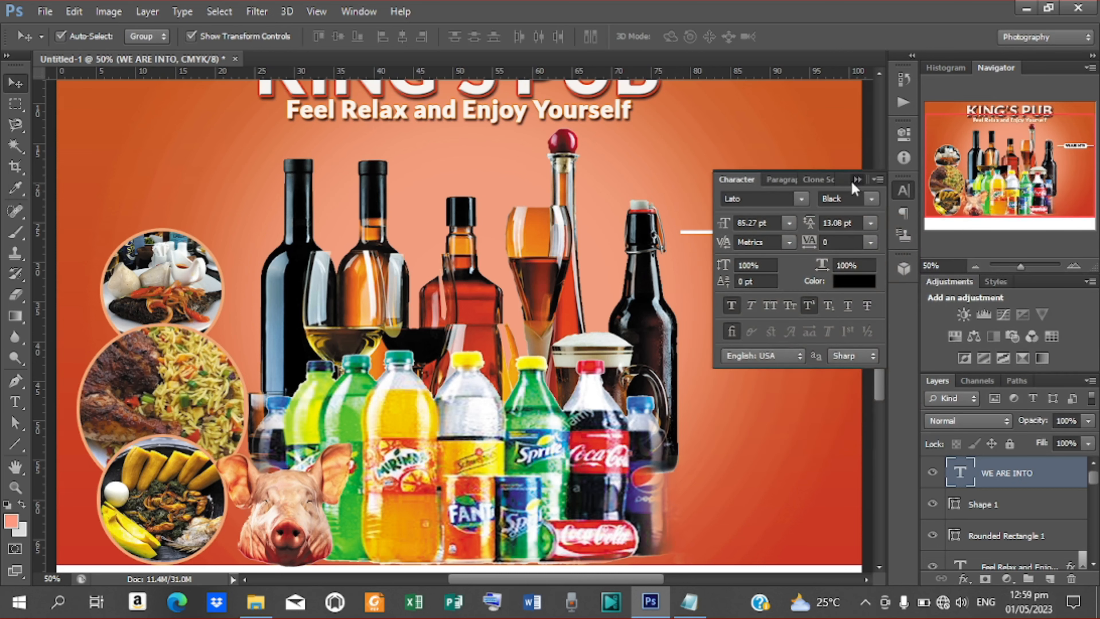
click(852, 182)
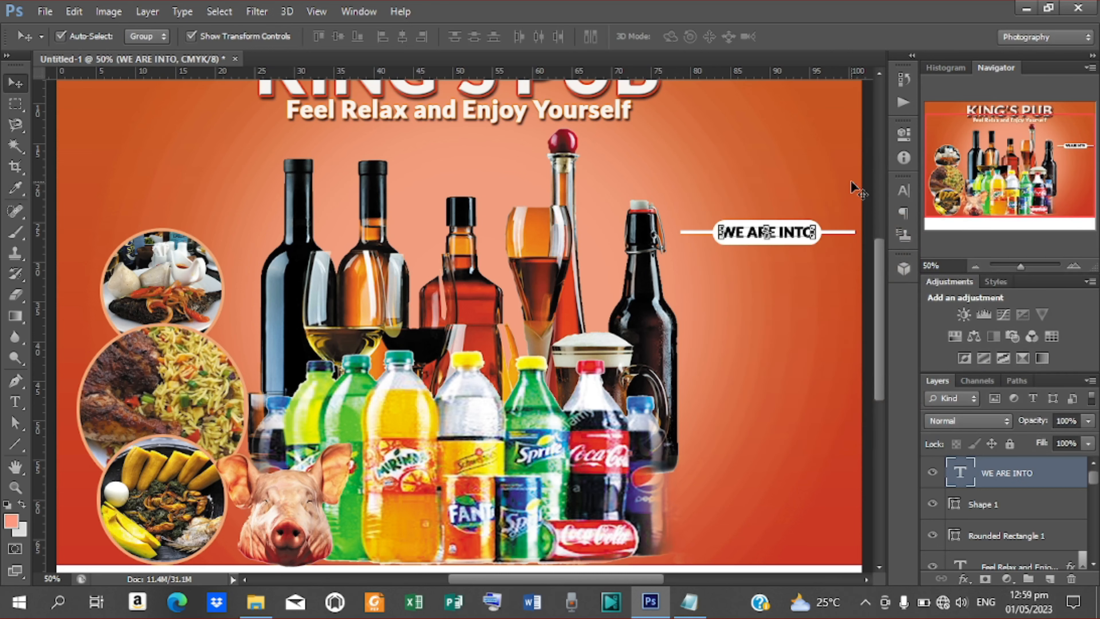
Duplicate the WE ARE INTO text layer and place the copy just below the white rounded rectangle
click(749, 185)
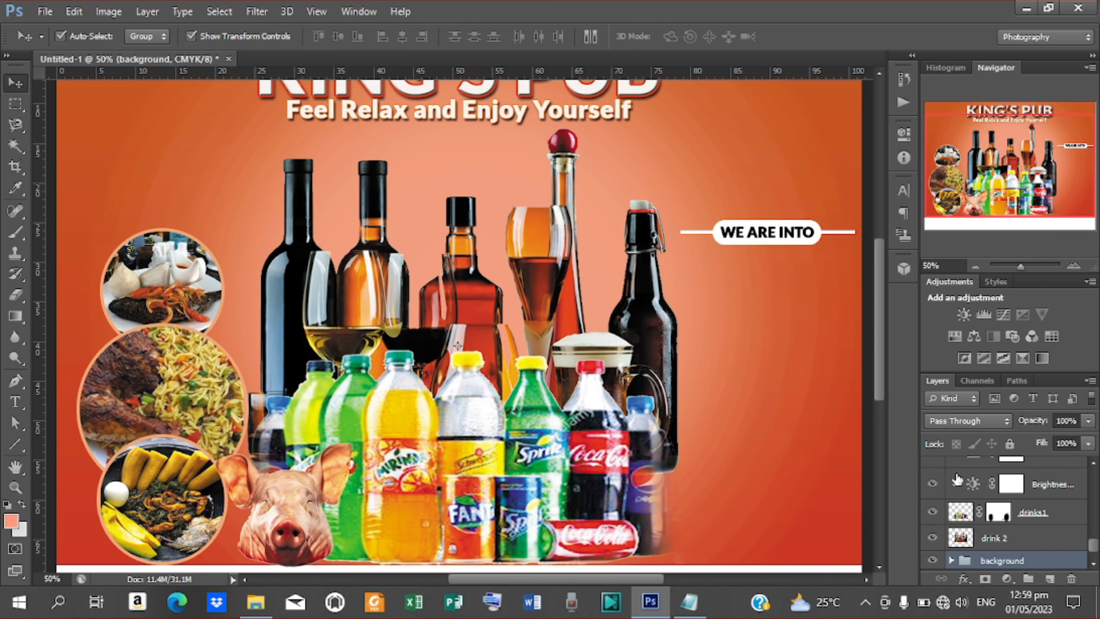
drag(1093, 545, 1079, 439)
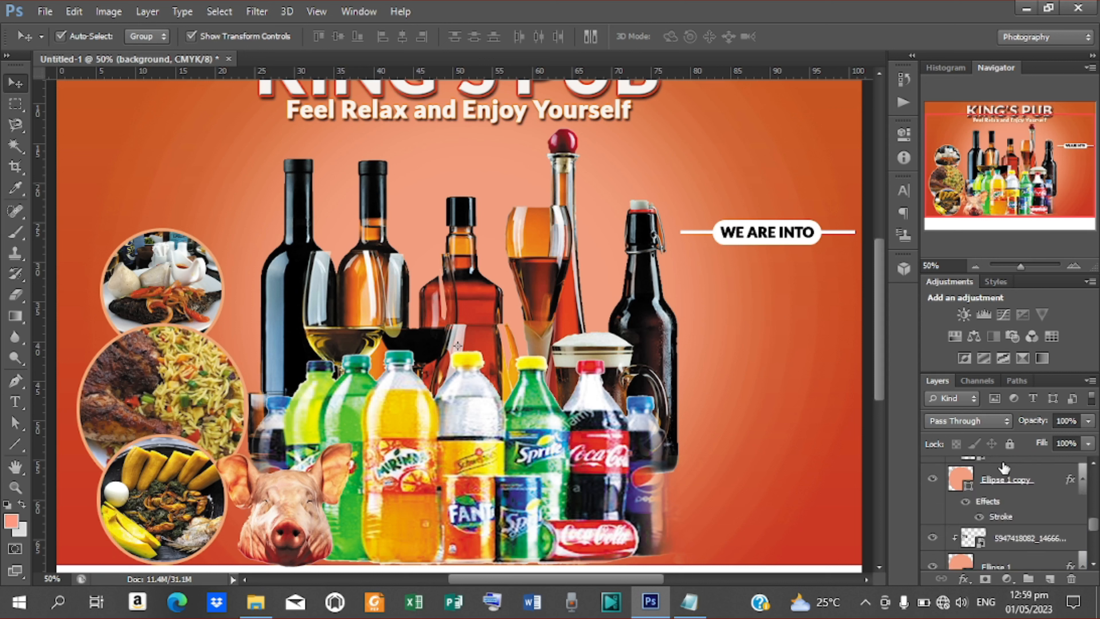
drag(1094, 532, 1093, 481)
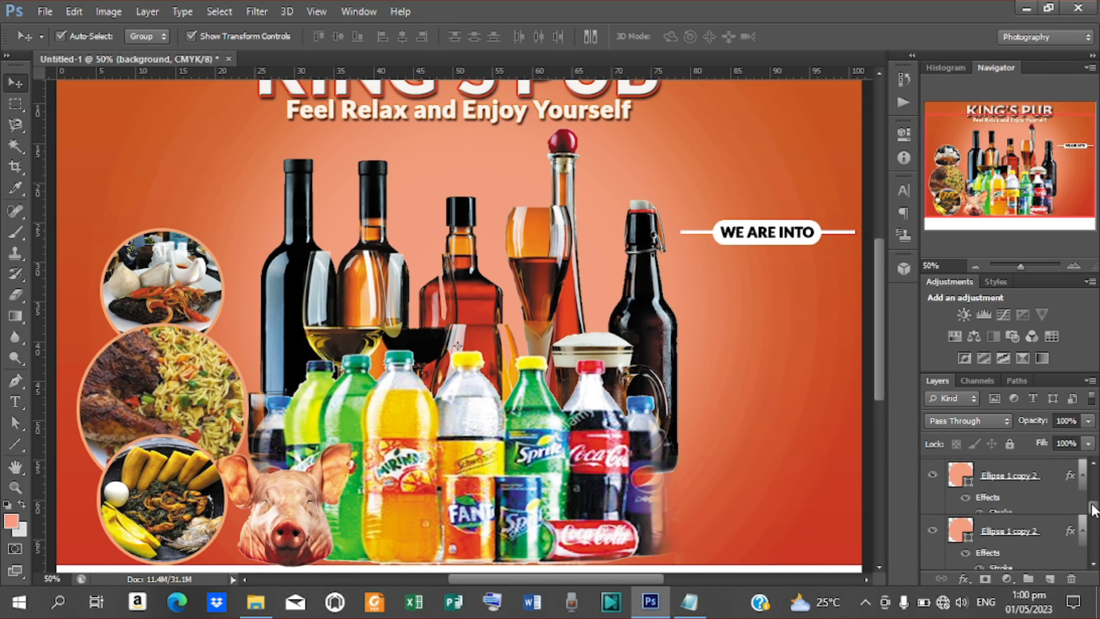
click(1026, 476)
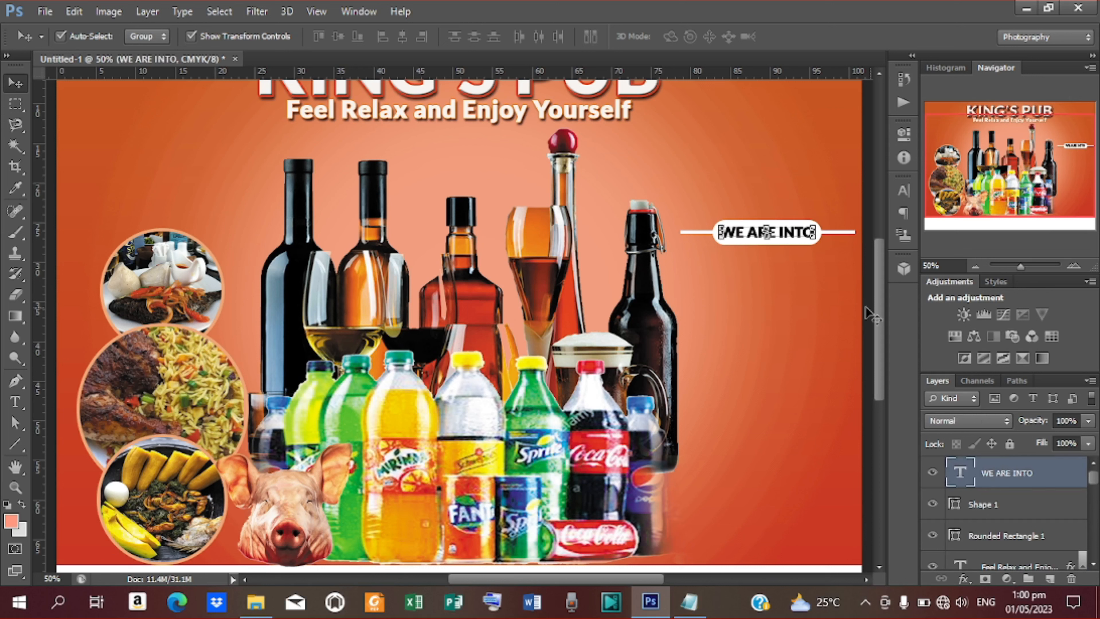
key(ctrl+j)
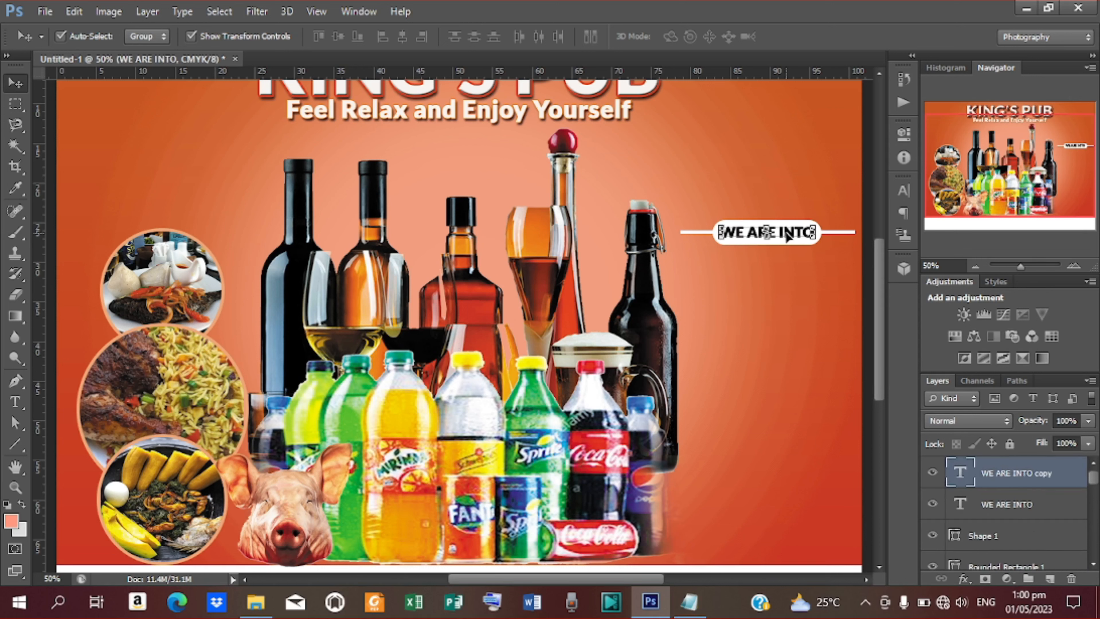
drag(786, 234, 785, 266)
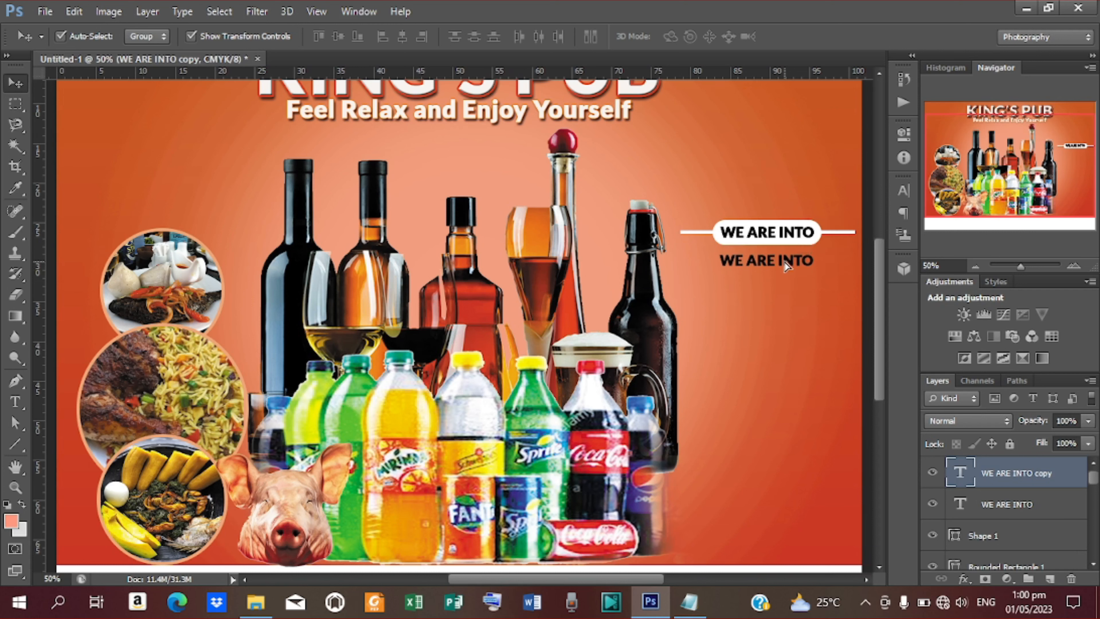
Replace the duplicated heading's text with FUFU, BANKU, FRIED RICE, PLAIN RICE and BEANS copied from the Notepad text file
key(t)
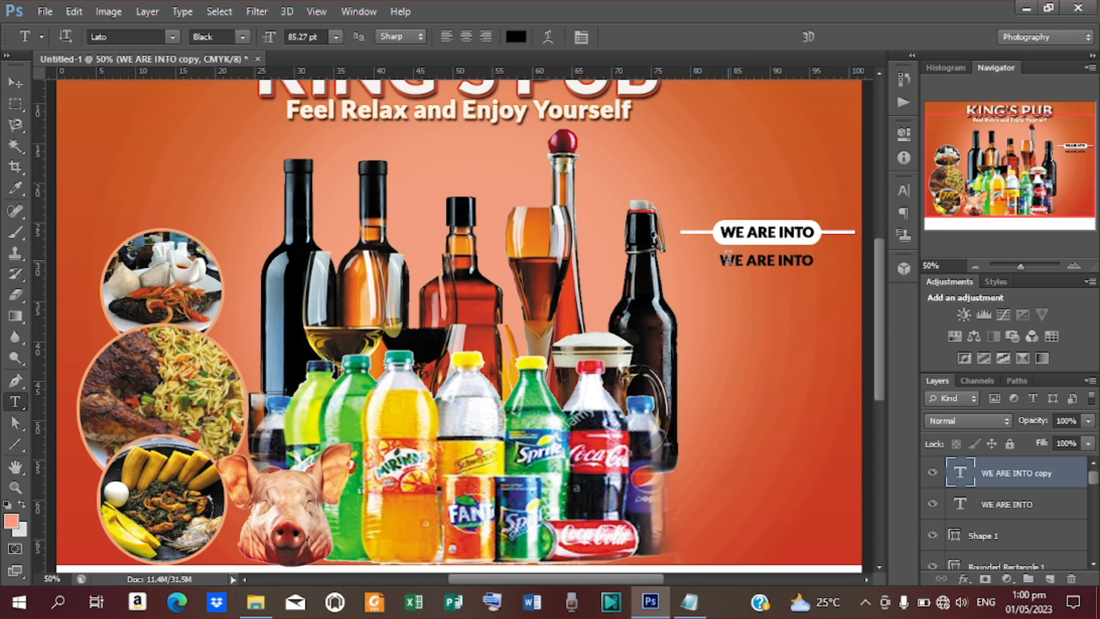
drag(723, 261, 835, 263)
click(689, 601)
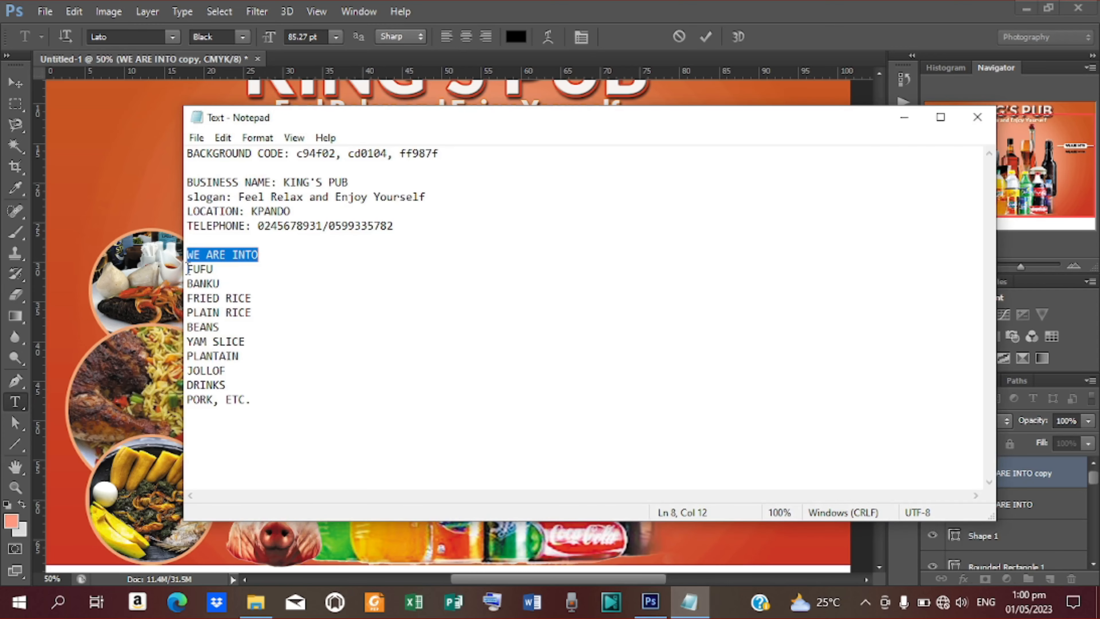
drag(188, 268, 258, 329)
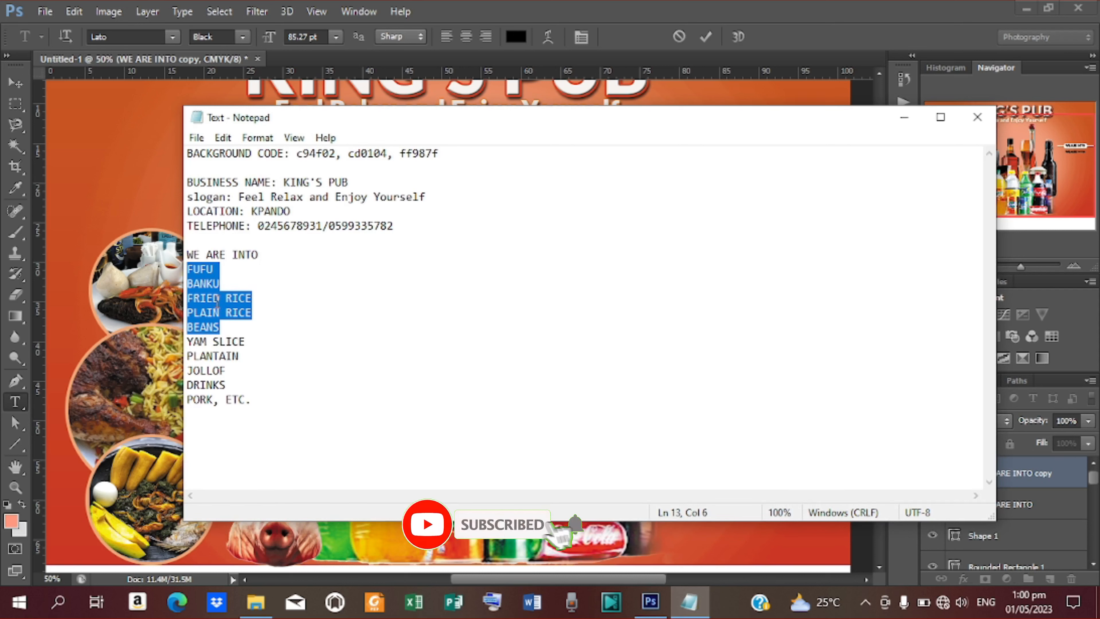
click(903, 118)
key(ctrl+a)
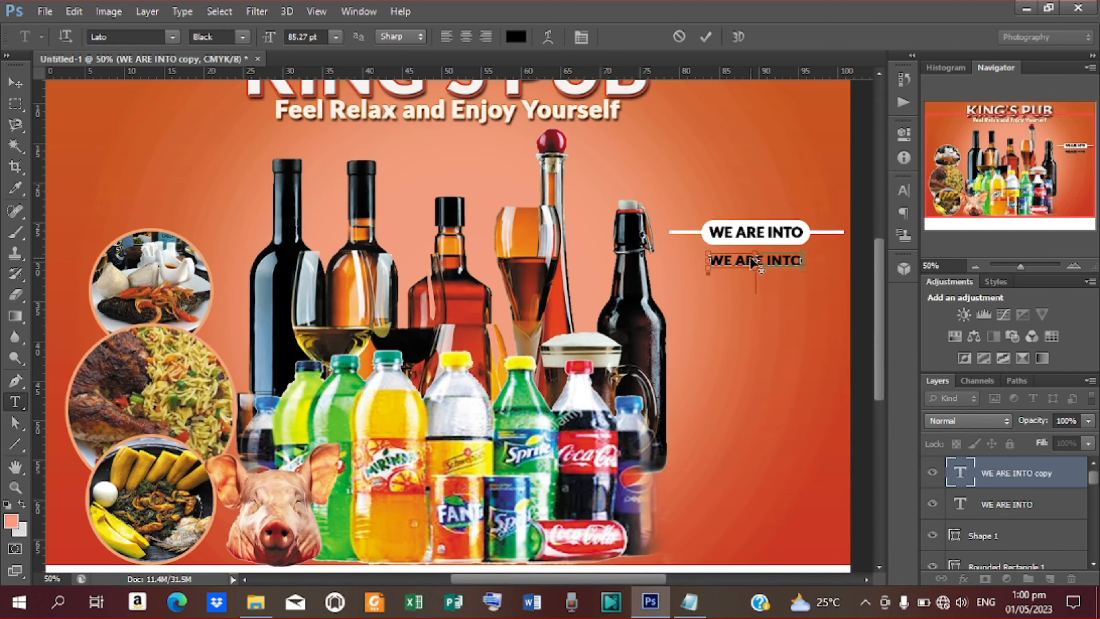
key(ctrl+v)
click(707, 37)
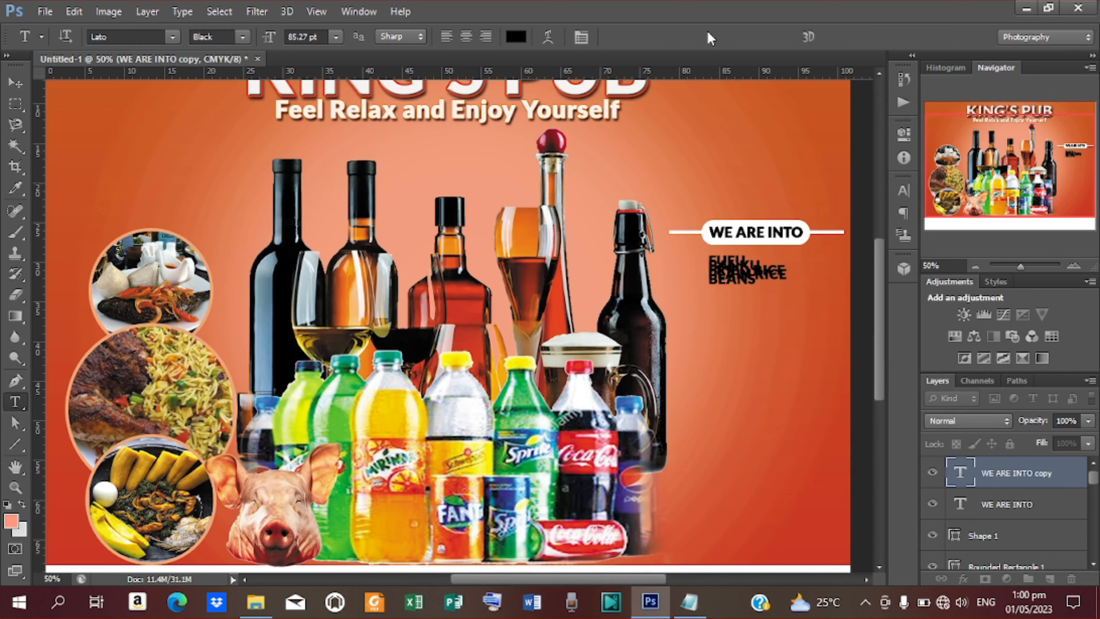
Set the menu list's leading to 60.08 pt and move the list left to start under the heading's line
click(903, 190)
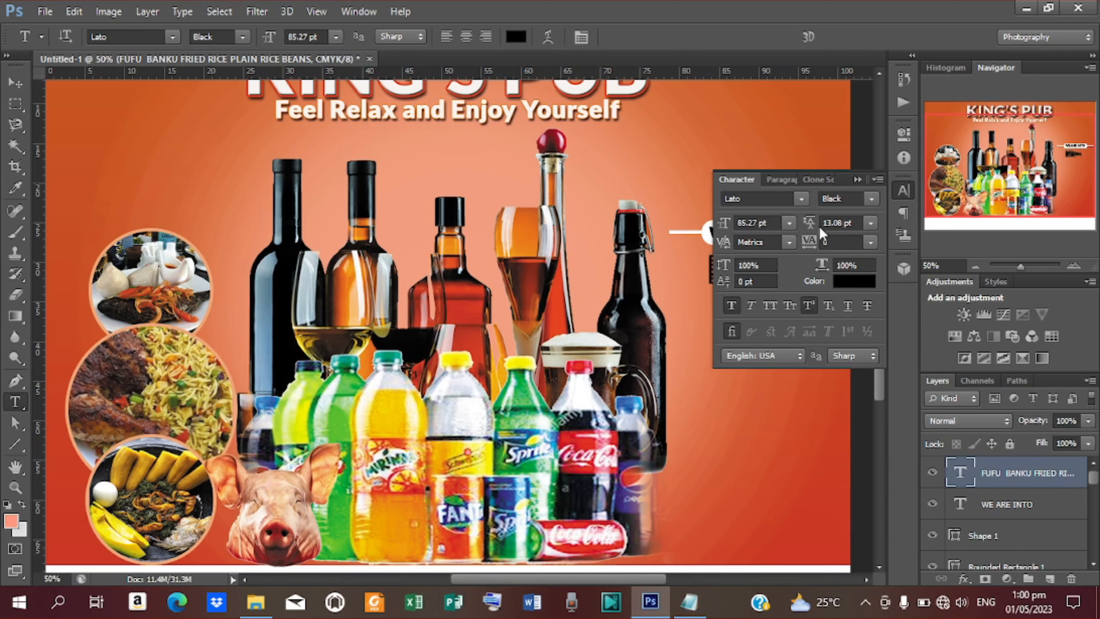
drag(819, 226, 837, 225)
click(857, 178)
key(v)
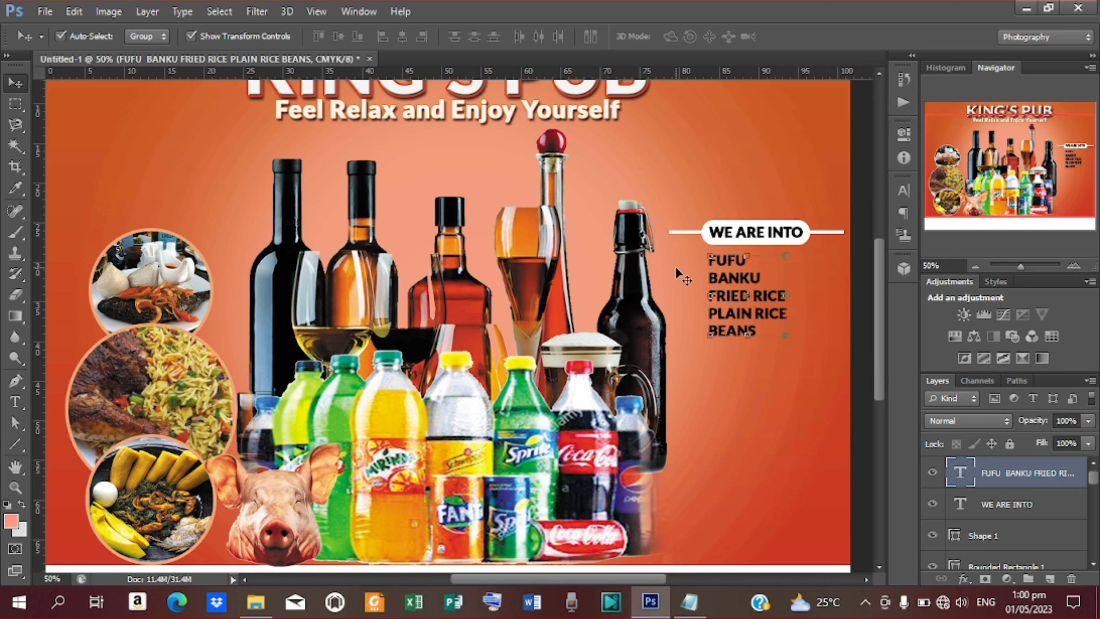
drag(725, 280, 697, 283)
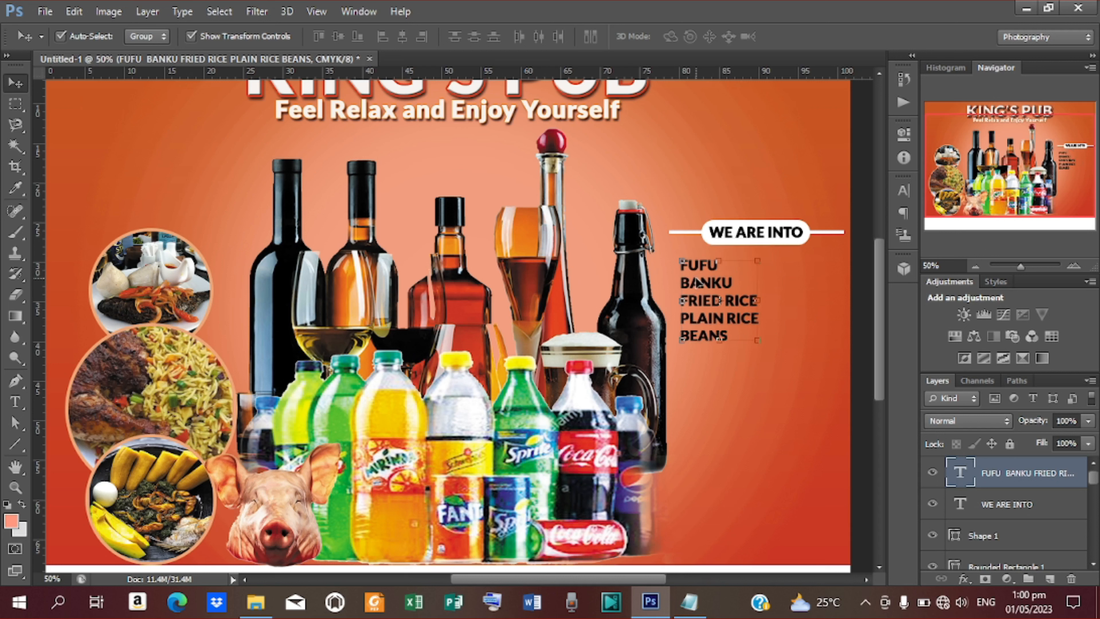
Change the menu list's text colour to white (ffffff)
click(903, 192)
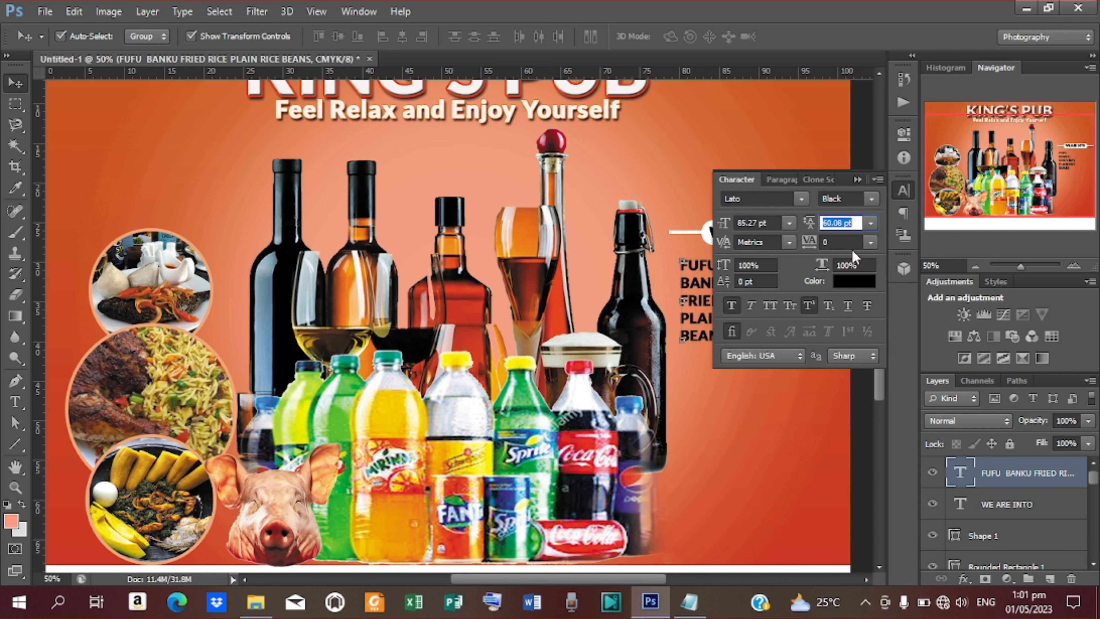
click(847, 282)
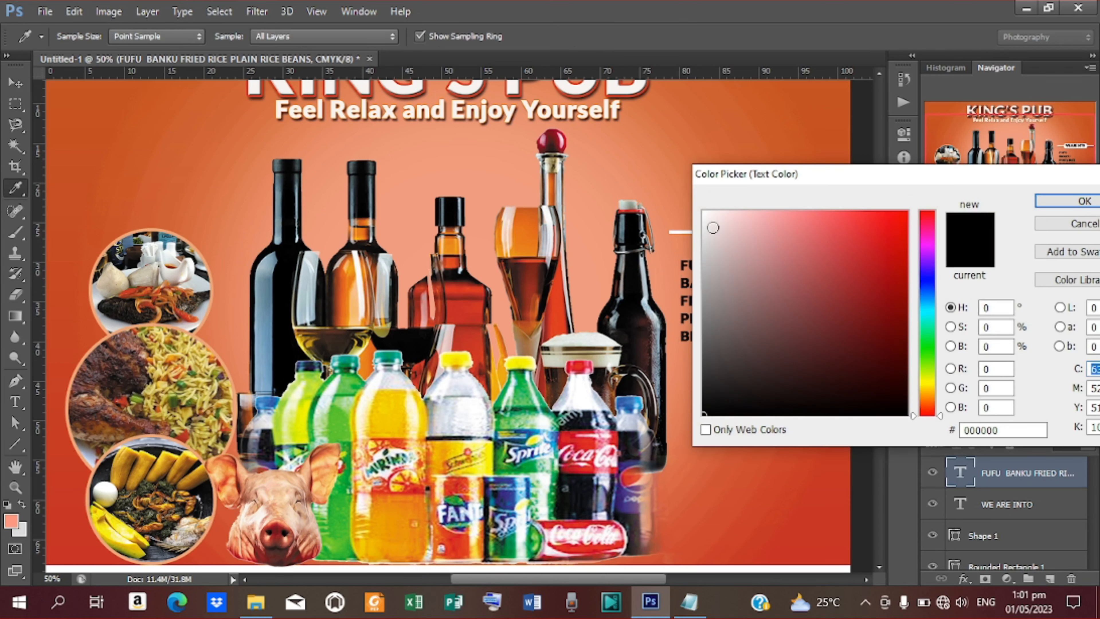
click(705, 213)
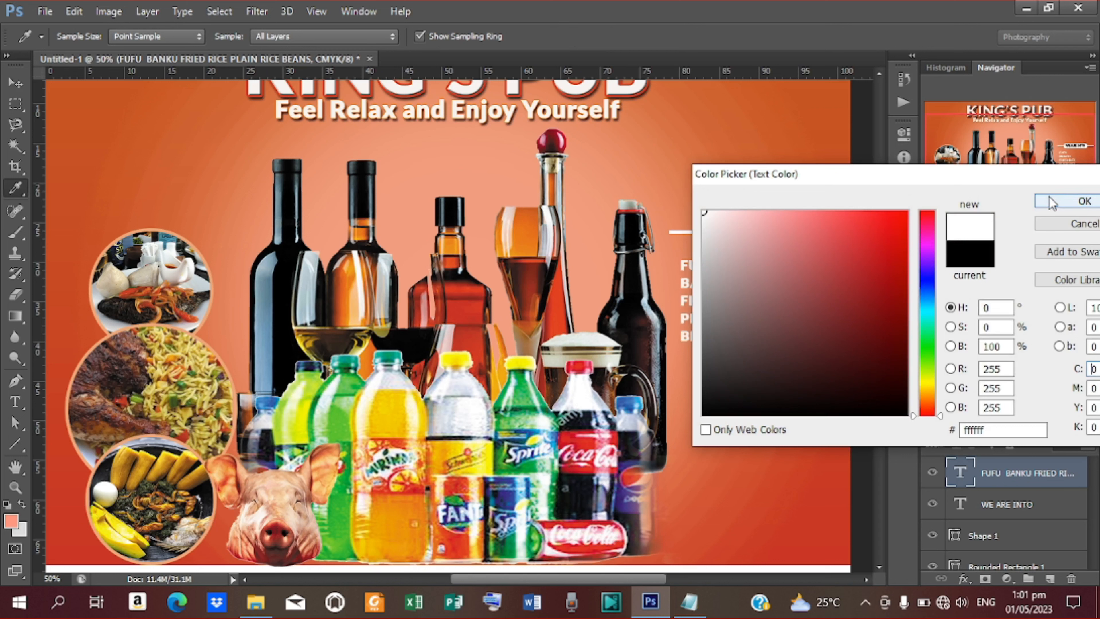
click(1077, 201)
click(856, 178)
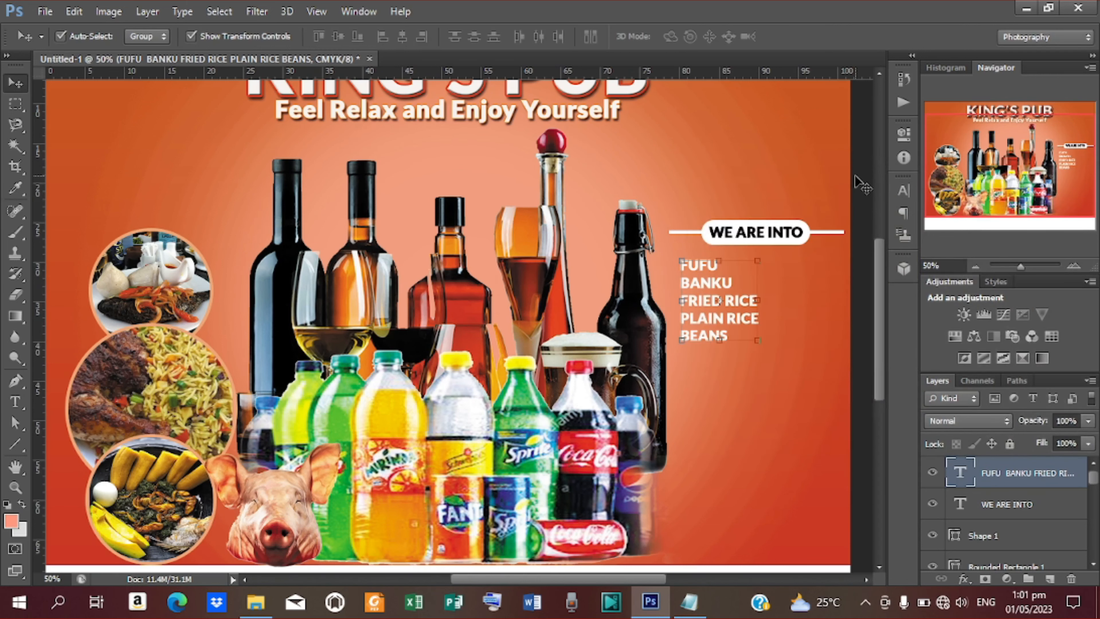
Duplicate the white menu list layer and shift the copy horizontally to form a second column beside the original
key(ctrl+minus)
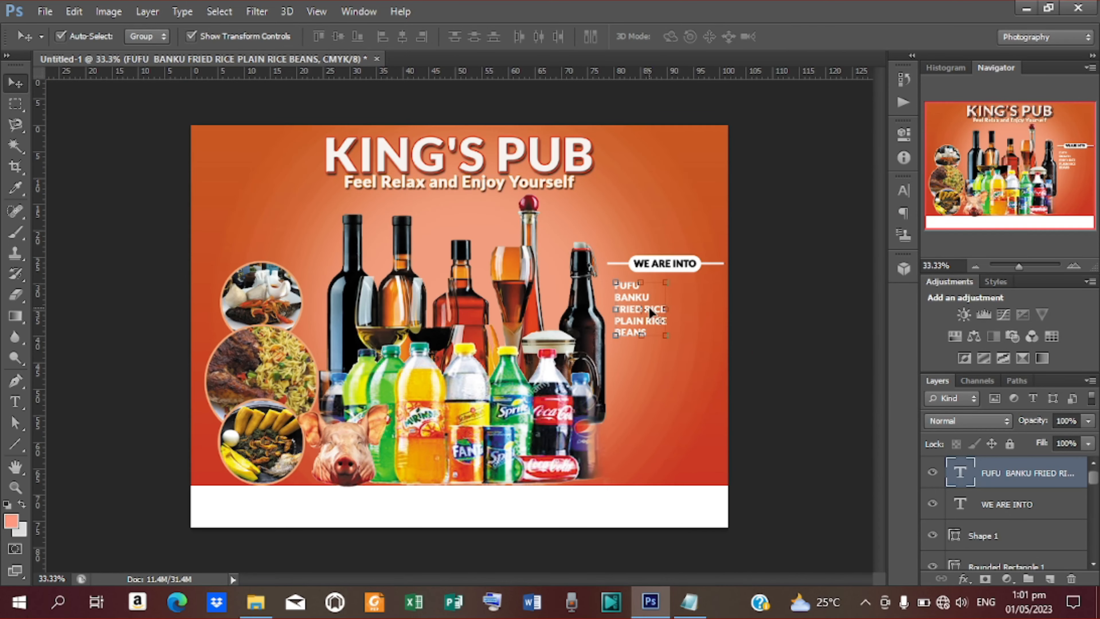
key(ctrl+j)
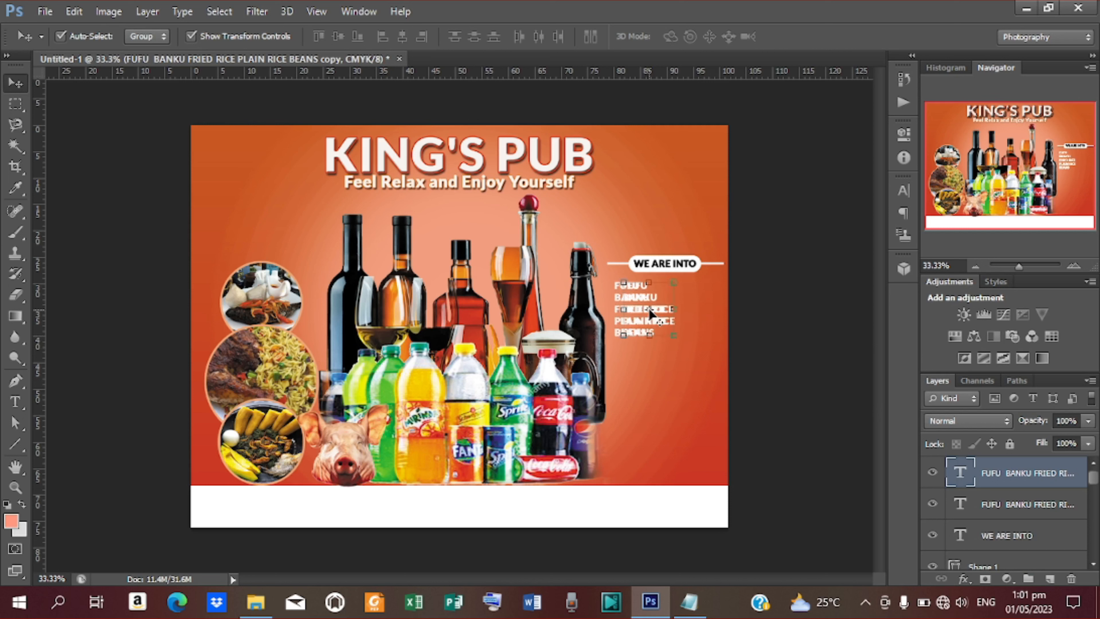
key(shift+Right)
key(shift+Right)
key(shift+Right)
key(shift+Right)
key(shift+Right)
key(shift+Right)
key(shift+Right)
key(shift+Right)
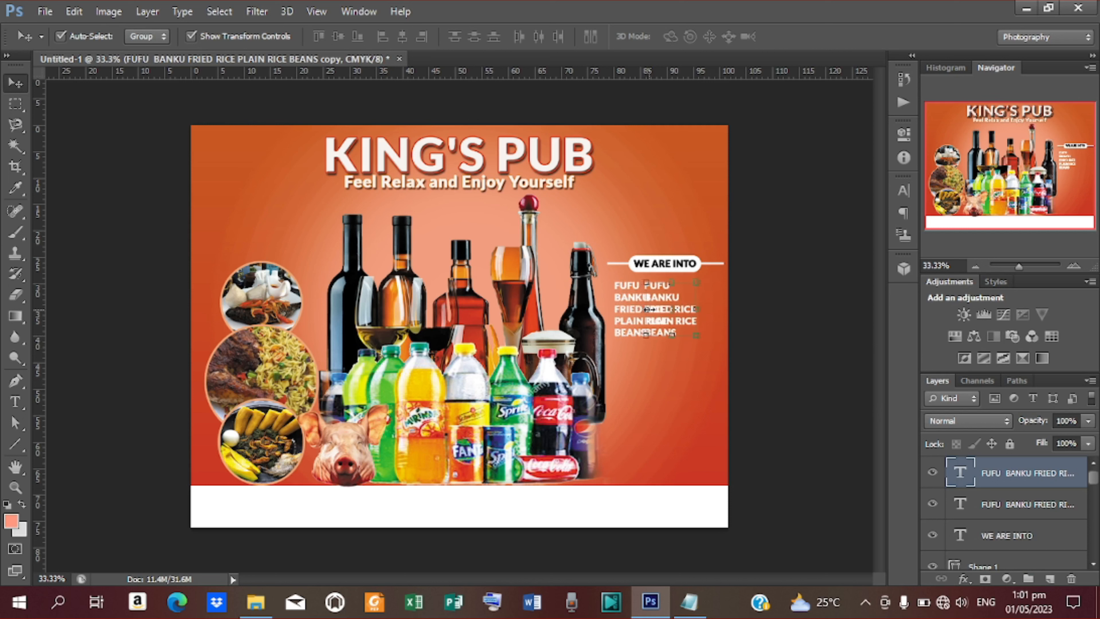
key(shift+Right)
key(shift+Right)
key(shift+Right)
key(shift+Right)
key(shift+Right)
key(shift+Right)
key(shift+Right)
key(shift+Right)
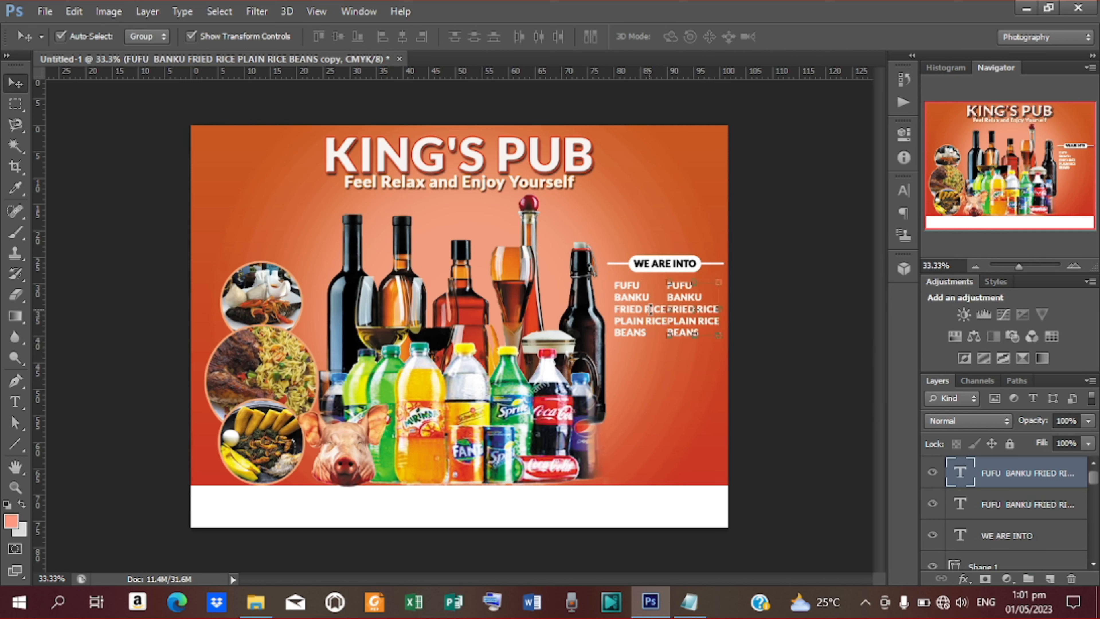
key(shift+Right)
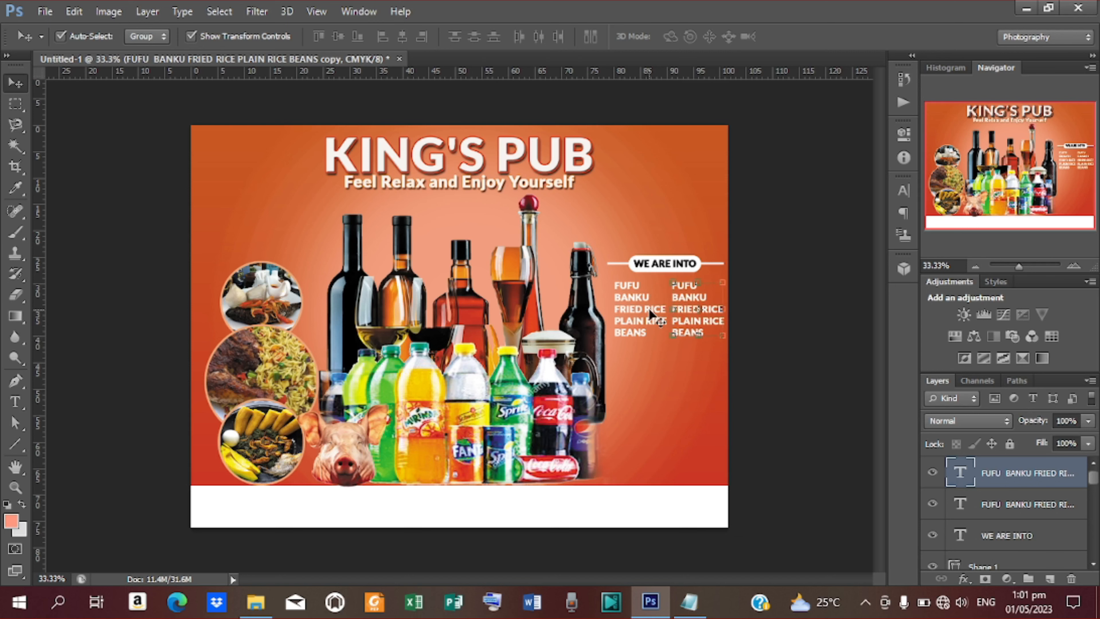
Replace the second column's text with YAM SLICE, PLANTAIN, JOLLOF, DRINKS and PORK, ETC. copied from the Notepad text file
key(ctrl+plus)
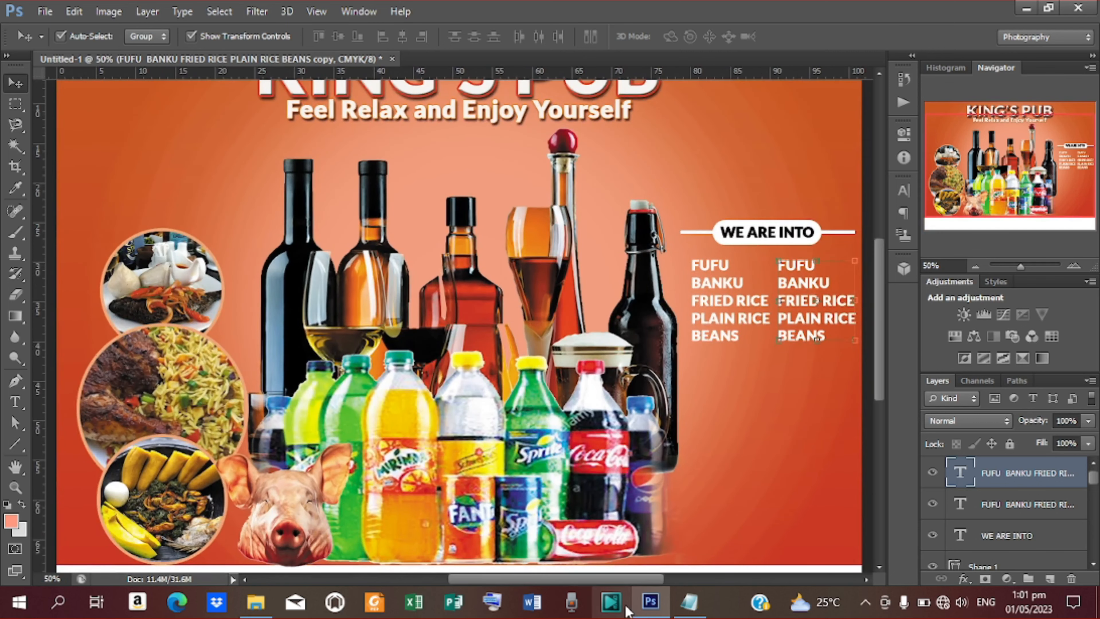
mouse_move(627, 583)
mouse_down()
mouse_move(608, 582)
mouse_move(644, 580)
mouse_up()
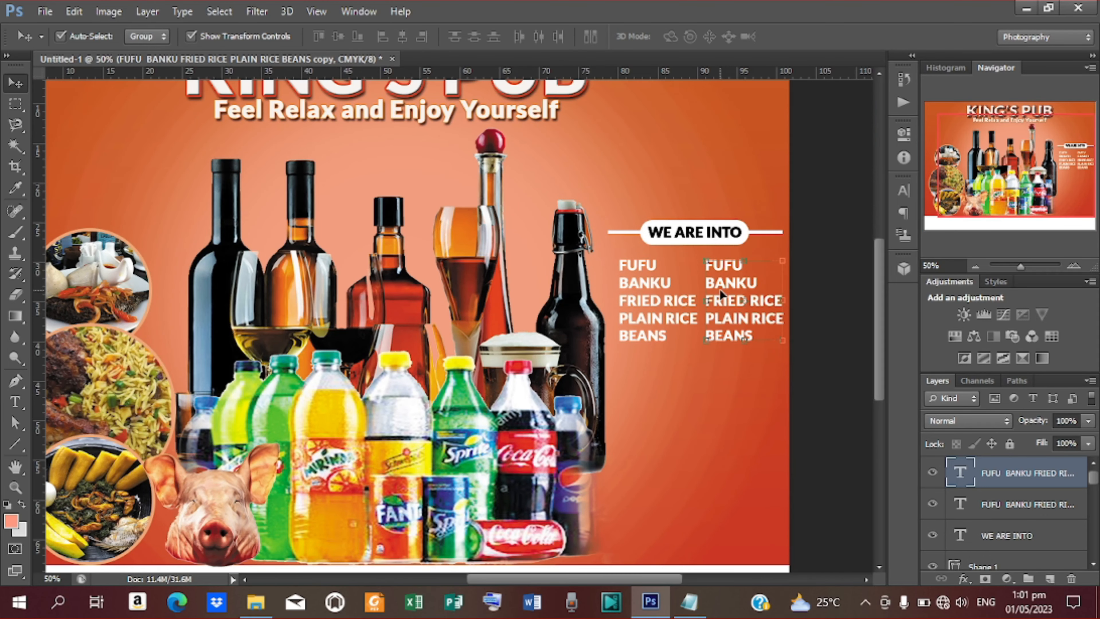
key(t)
drag(706, 265, 762, 344)
click(692, 601)
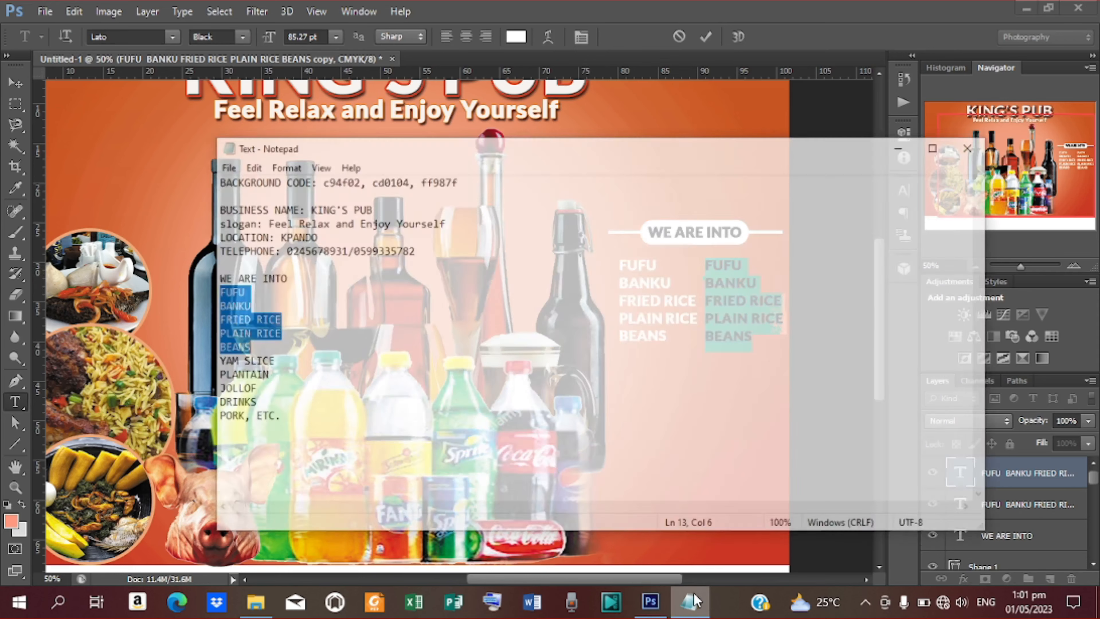
drag(188, 342, 252, 404)
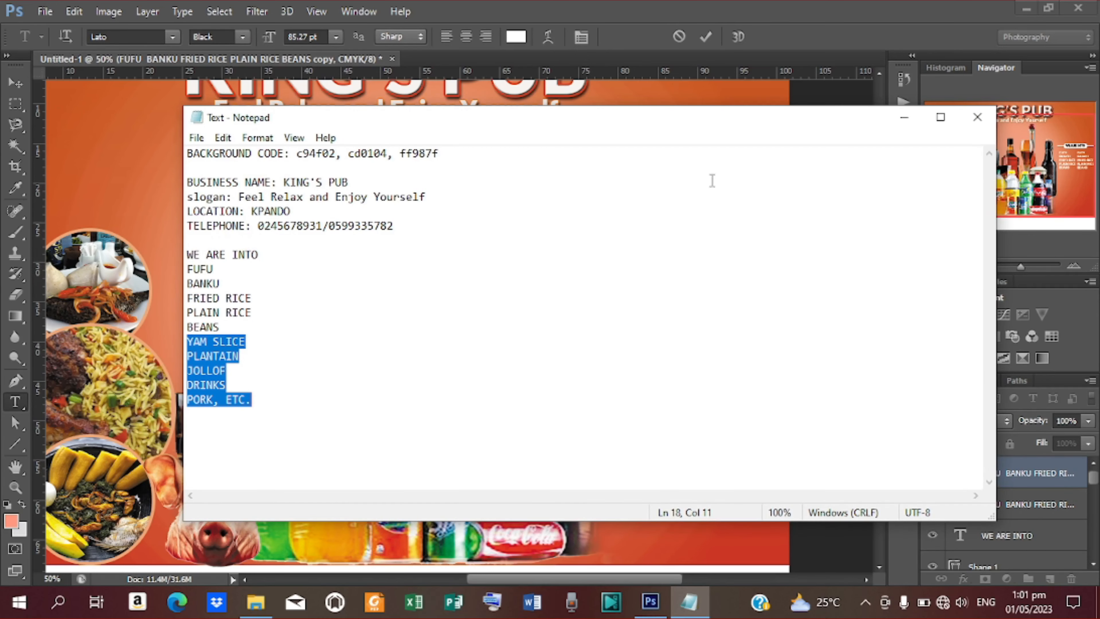
click(904, 118)
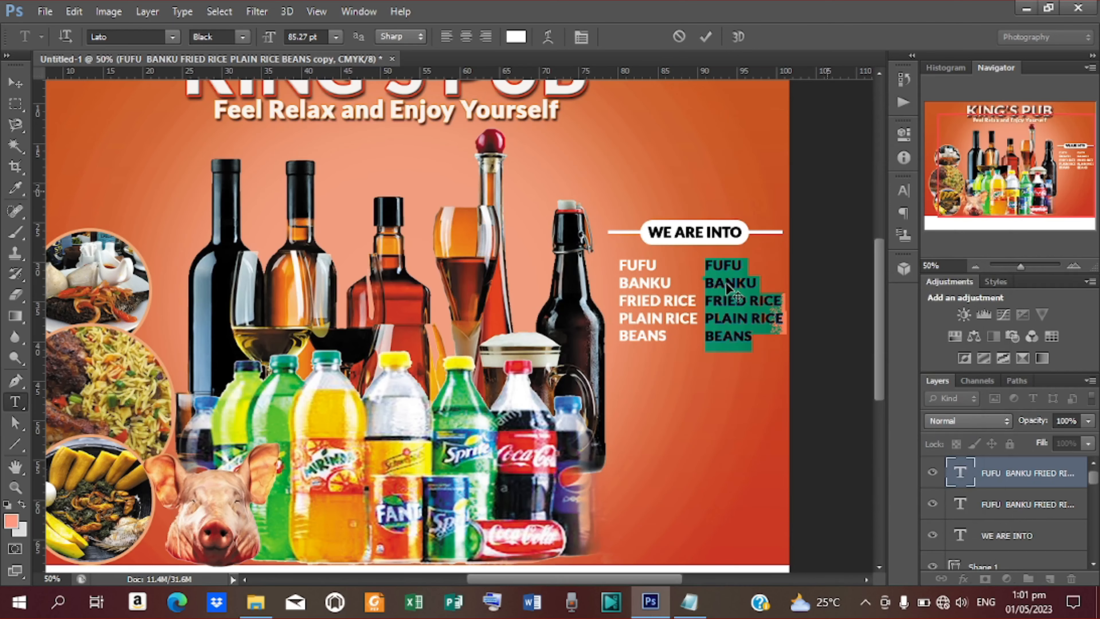
text(YAM SLICE PLANTAIN JOLLOF DRINKS PORK, ETC.)
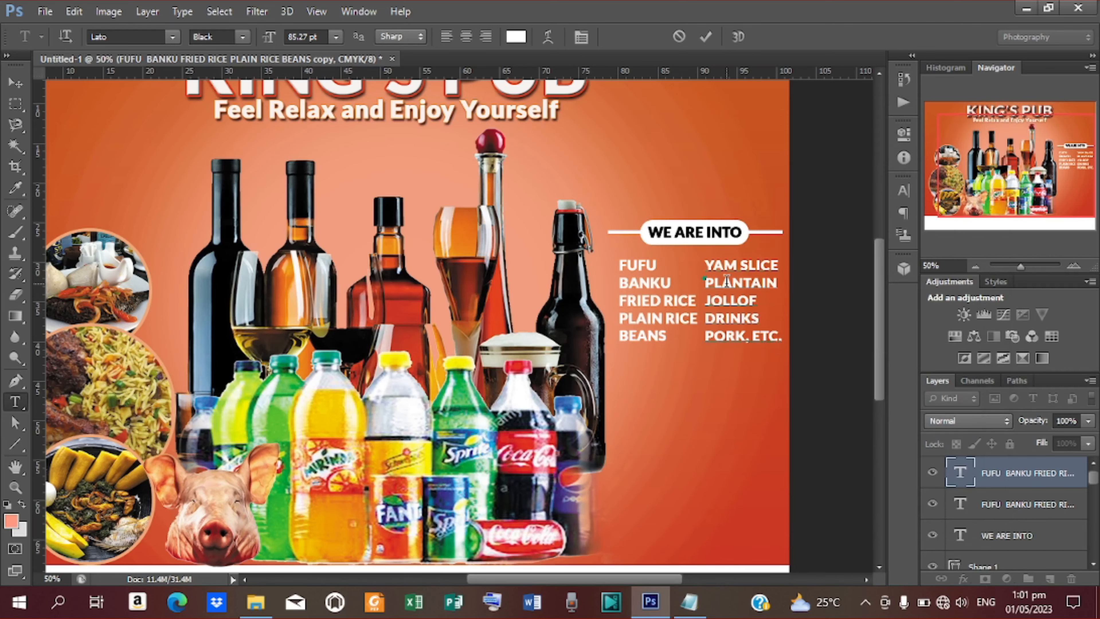
click(704, 38)
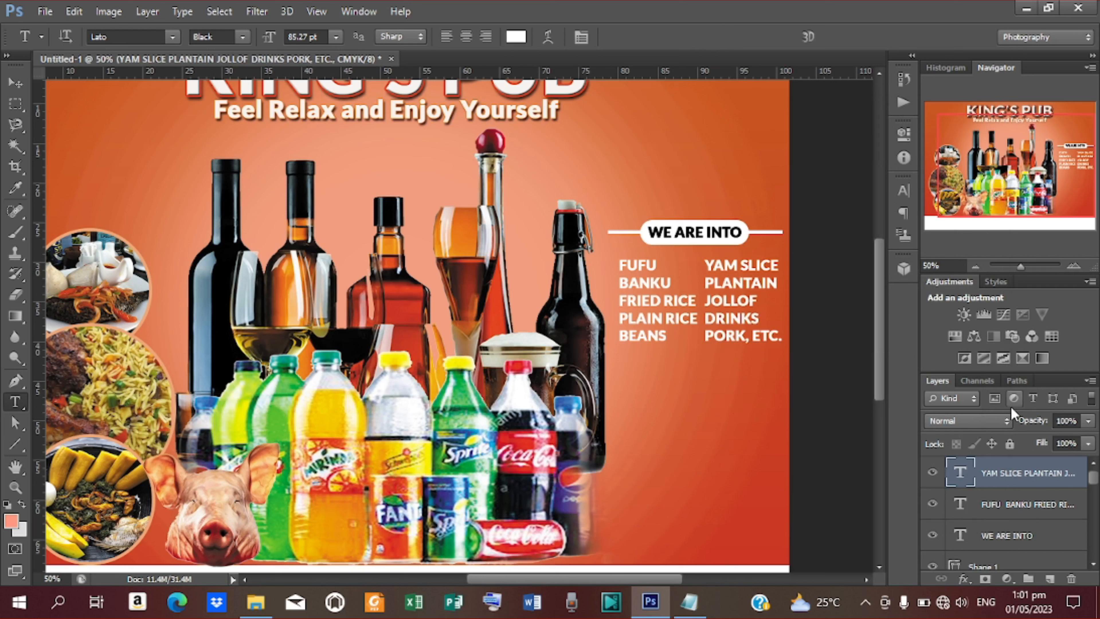
Select both menu column layers and nudge them together slightly to the left under the WE ARE INTO heading
shift+click(1010, 505)
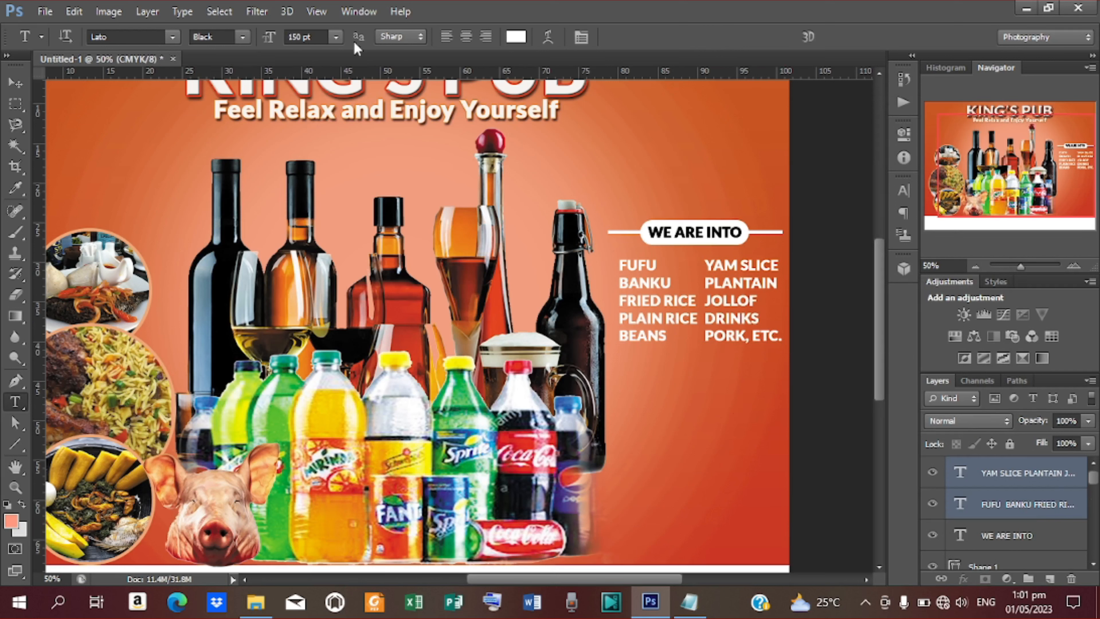
click(16, 81)
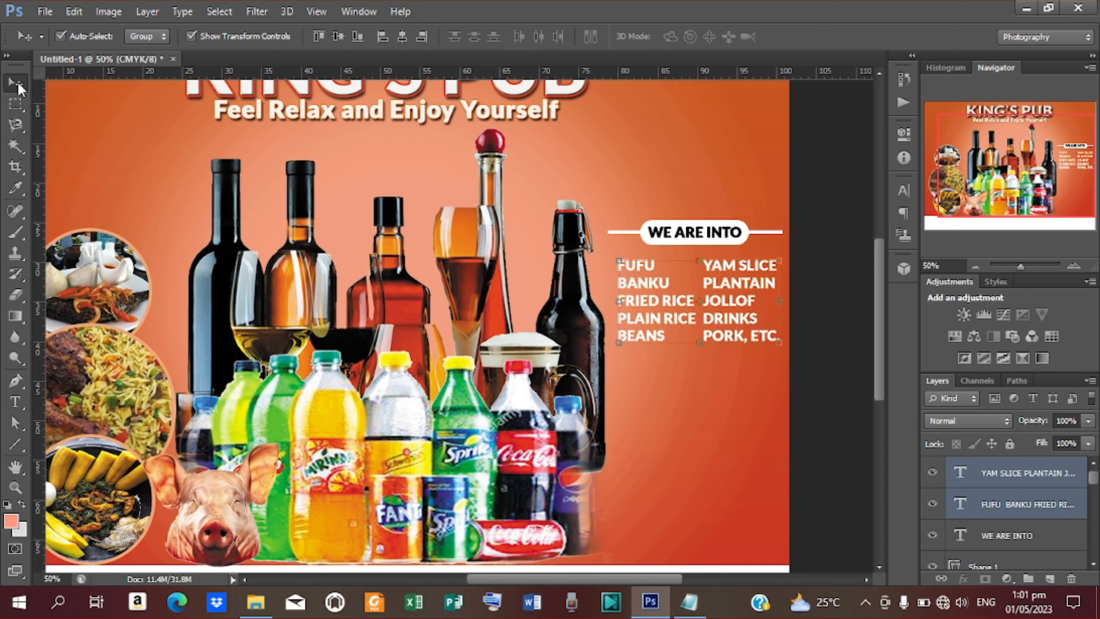
key(Left)
key(Left)
key(Left)
key(Left)
key(Left)
key(Left)
key(Left)
key(Left)
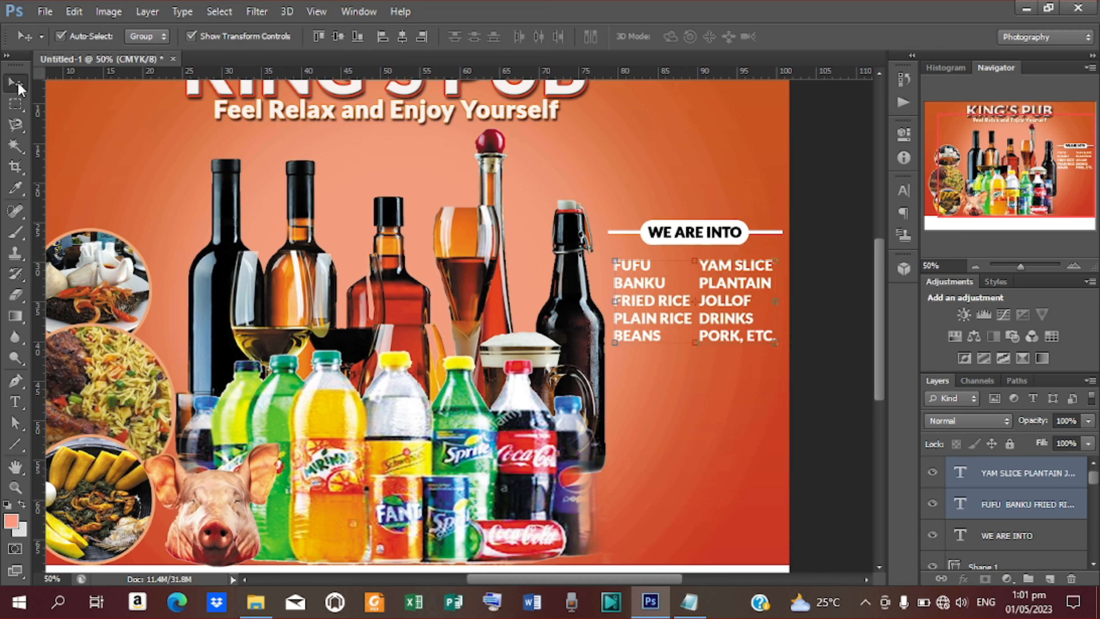
key(Left)
key(Left)
key(Left)
key(Left)
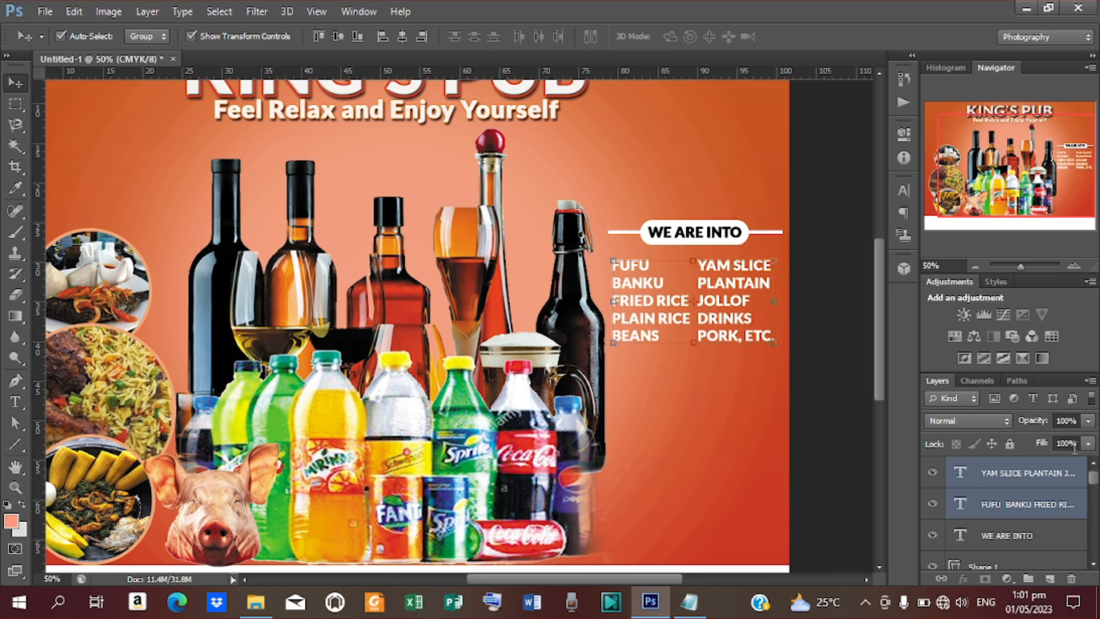
Nudge only the YAM SLICE column right to widen the gap between the two menu columns, then deselect it
click(1049, 475)
key(Right)
key(Right)
key(Right)
key(Right)
key(Right)
key(Right)
key(Right)
key(Right)
key(Right)
key(Right)
key(Right)
key(Right)
key(Right)
key(Right)
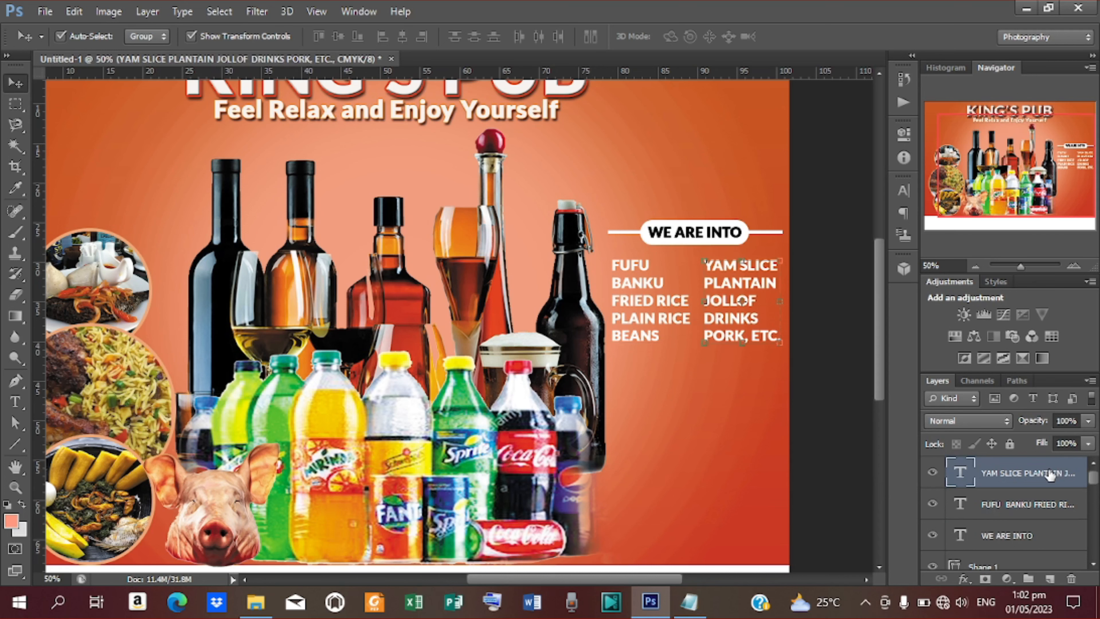
key(ctrl+minus)
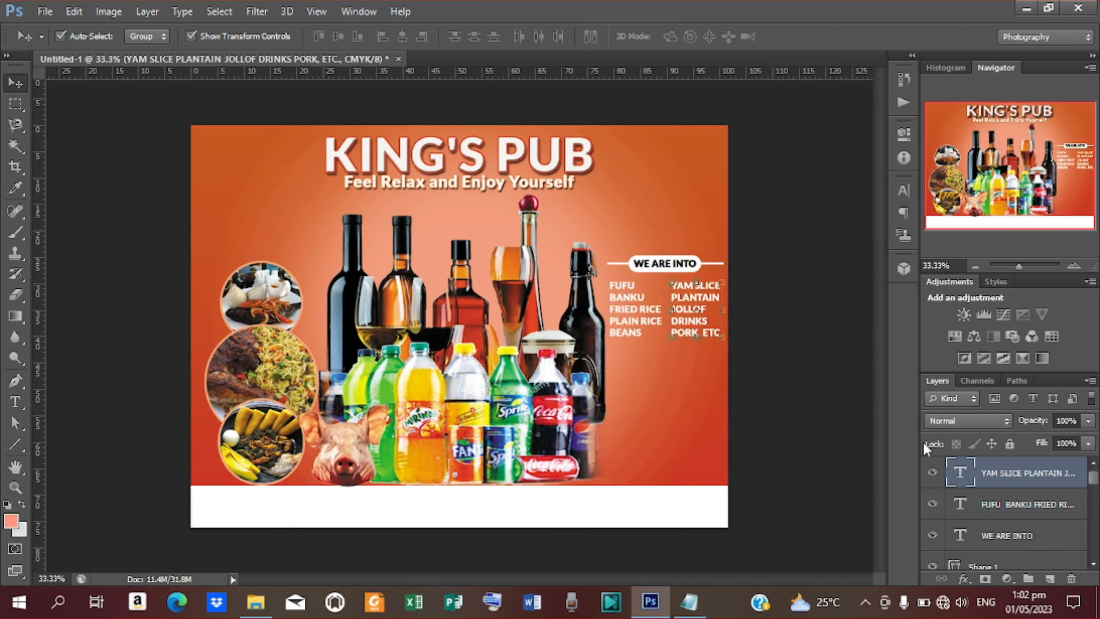
click(815, 327)
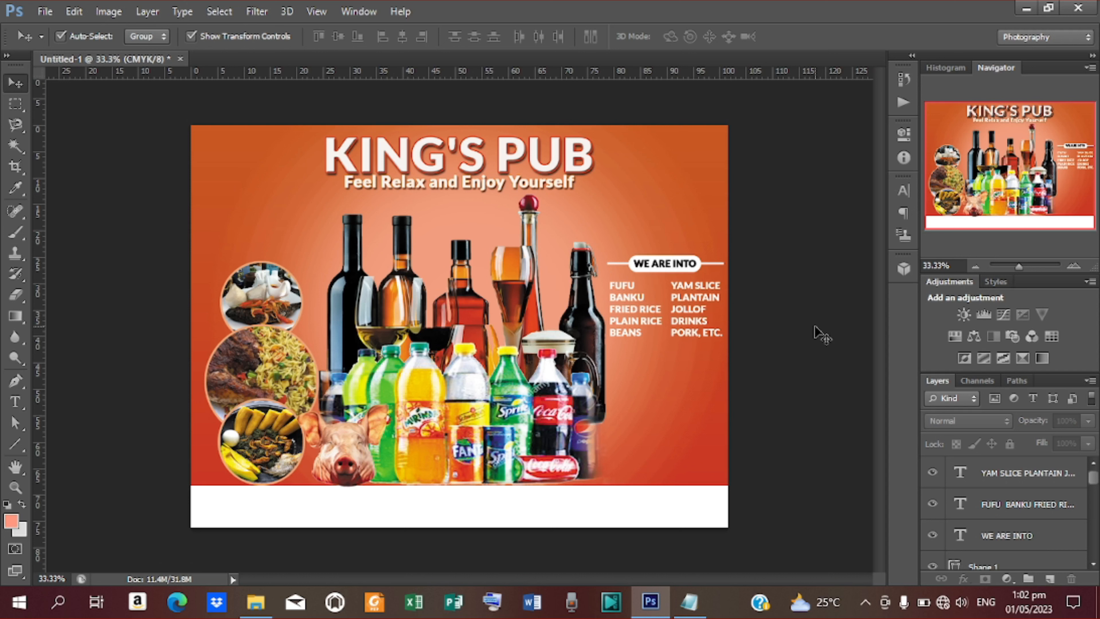
Duplicate the WE ARE INTO text, its line and rounded rectangle together, and place the copy below the menu list, aligned with the original
click(689, 263)
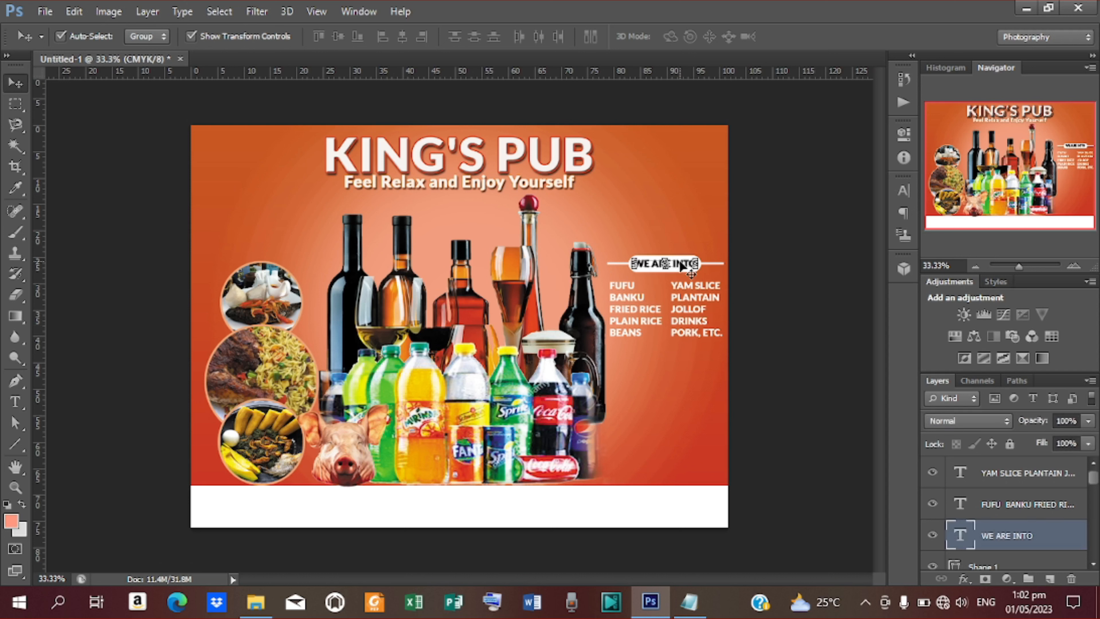
scroll(1062, 555, down, 2)
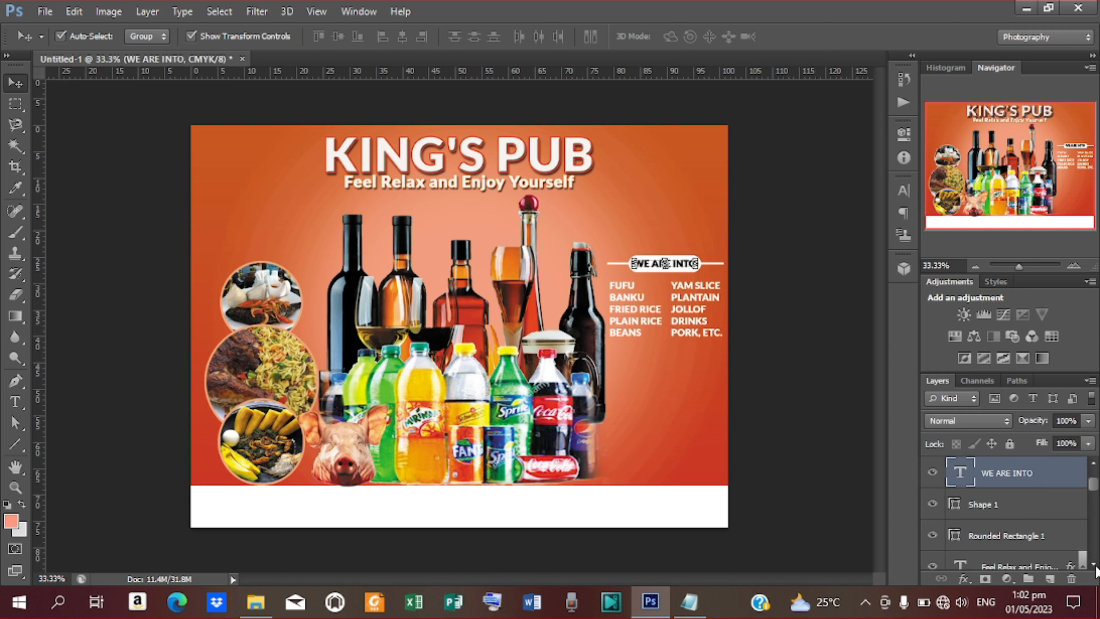
shift+click(1006, 538)
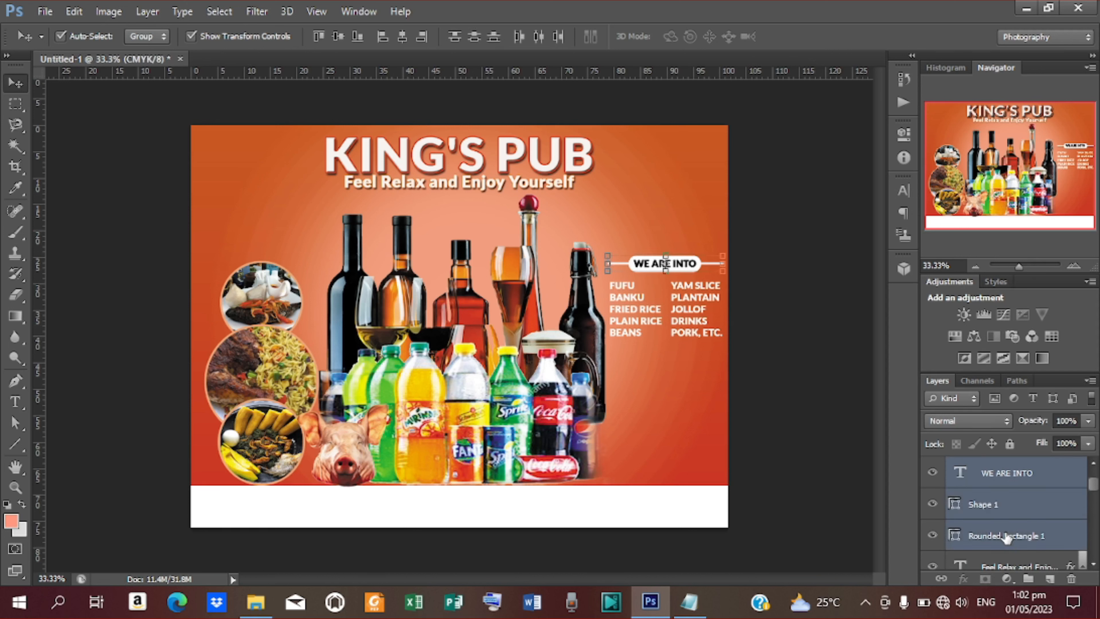
key(ctrl+j)
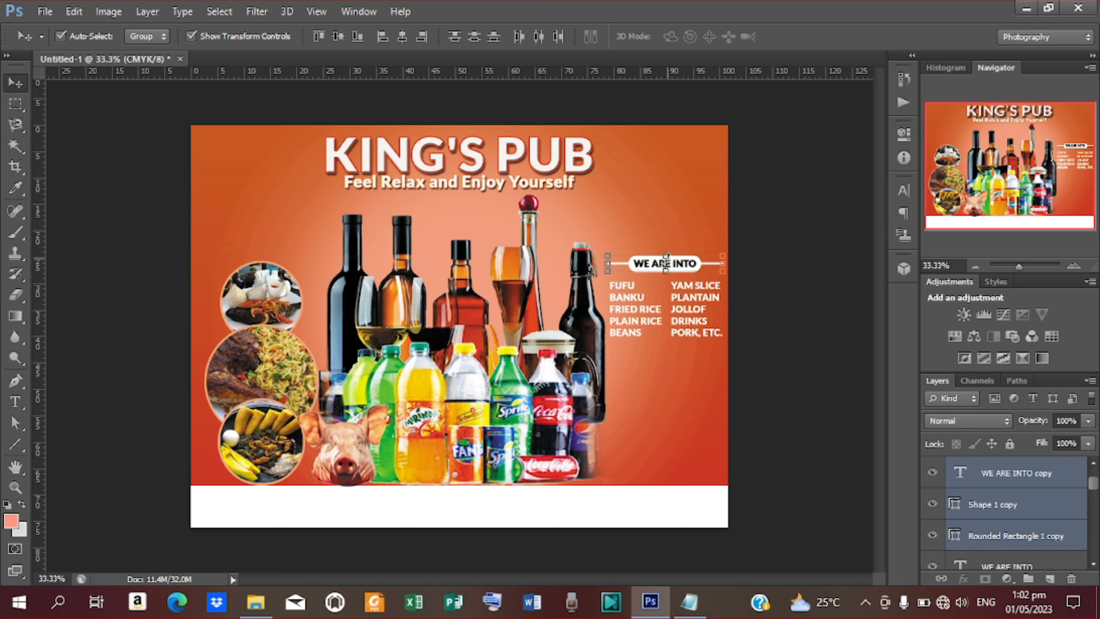
drag(679, 278, 679, 404)
drag(674, 427, 672, 406)
key(Up)
key(Up)
key(Up)
key(Up)
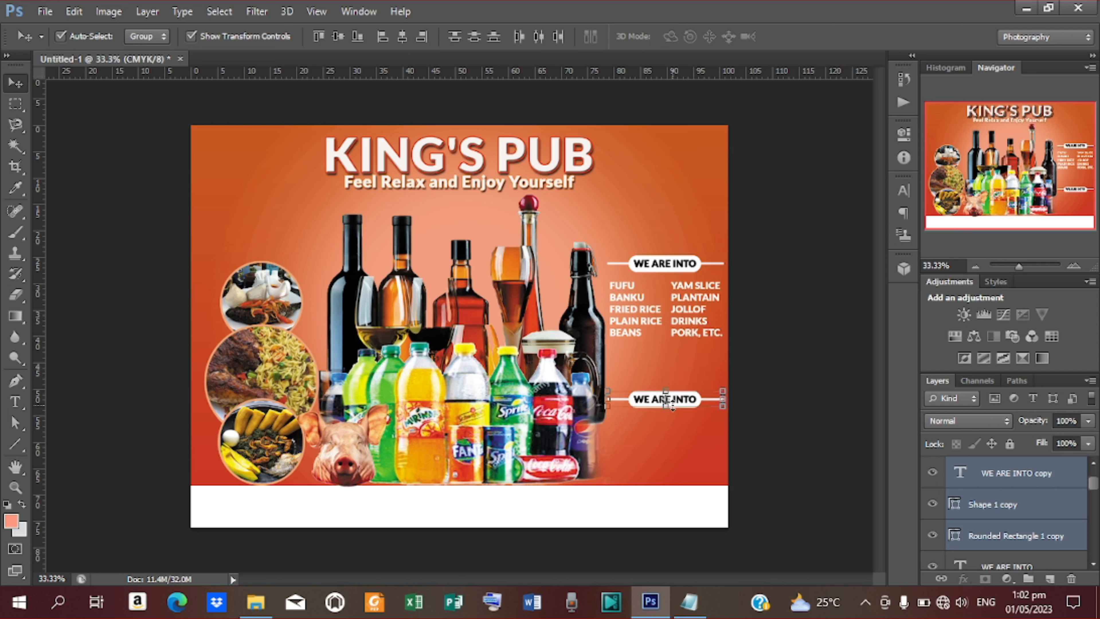
key(Left)
key(Left)
key(Right)
key(Right)
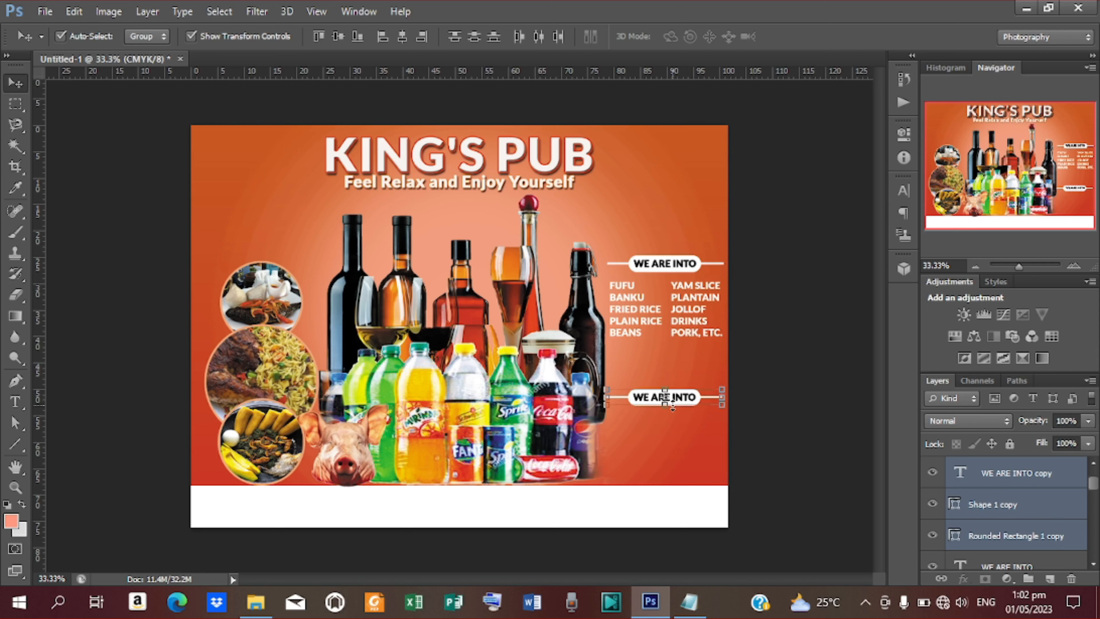
Replace the text of the duplicated WE ARE INTO heading below the menu with WORKING HOURS
key(t)
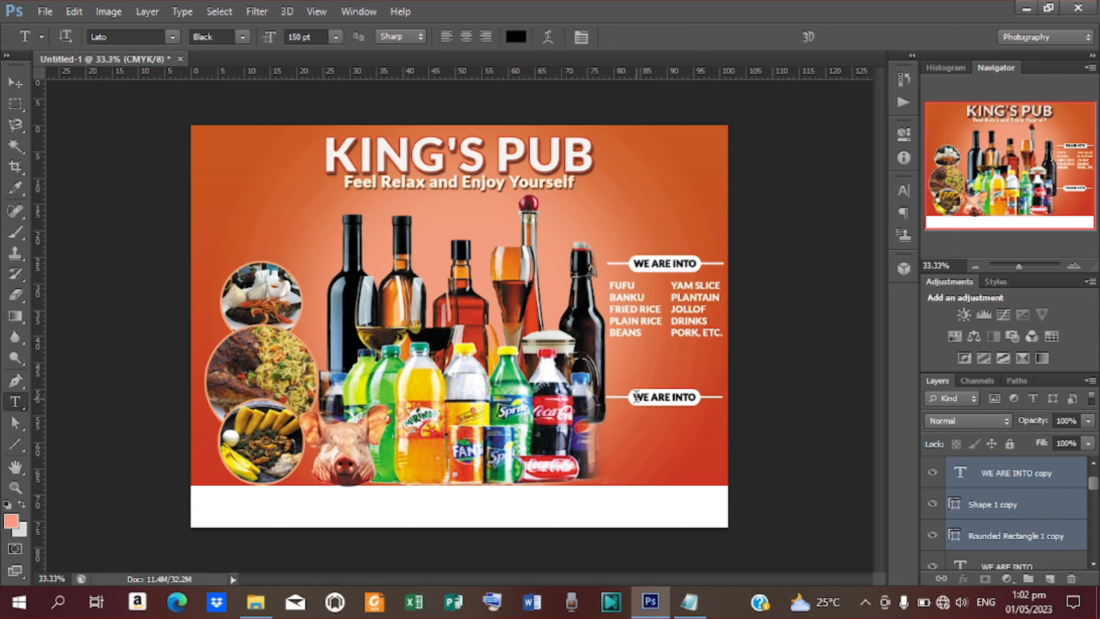
drag(636, 397, 716, 398)
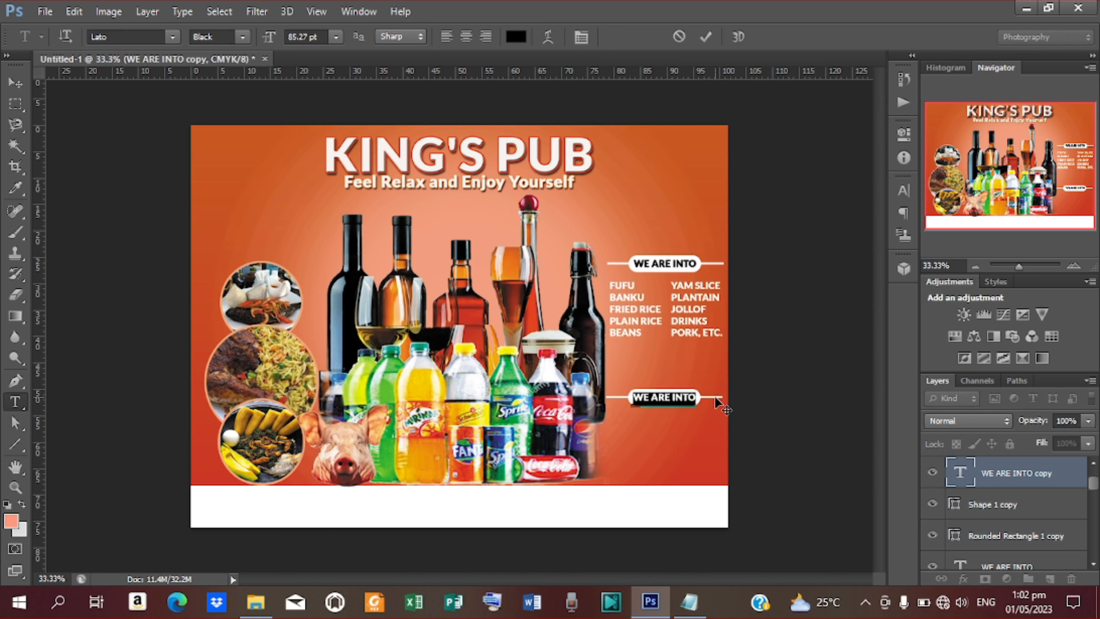
text(WO)
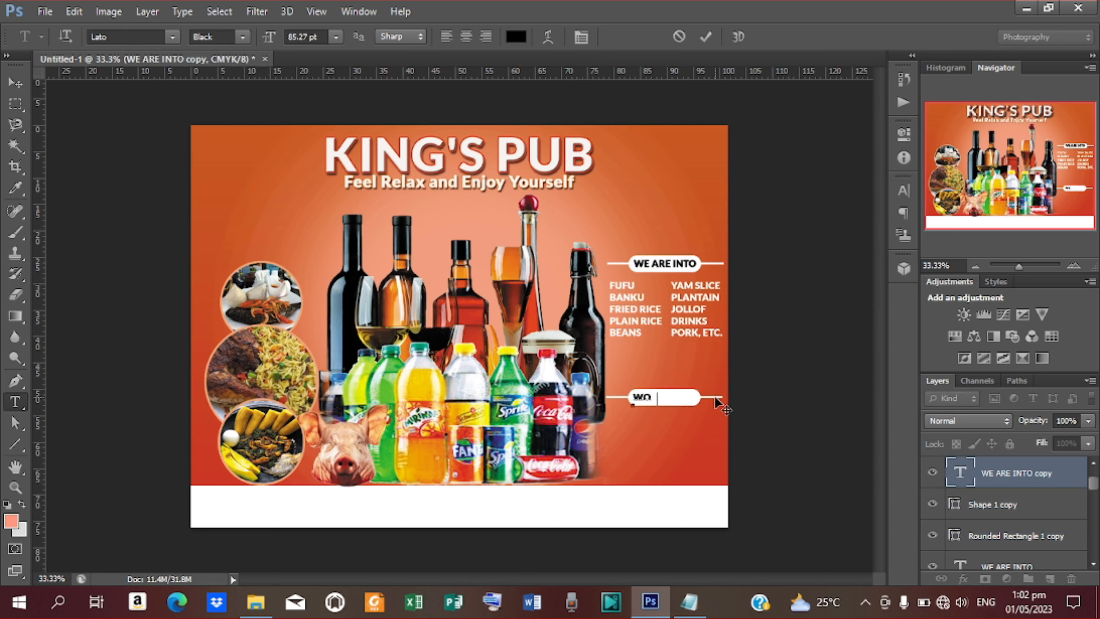
text(RKING HOURS)
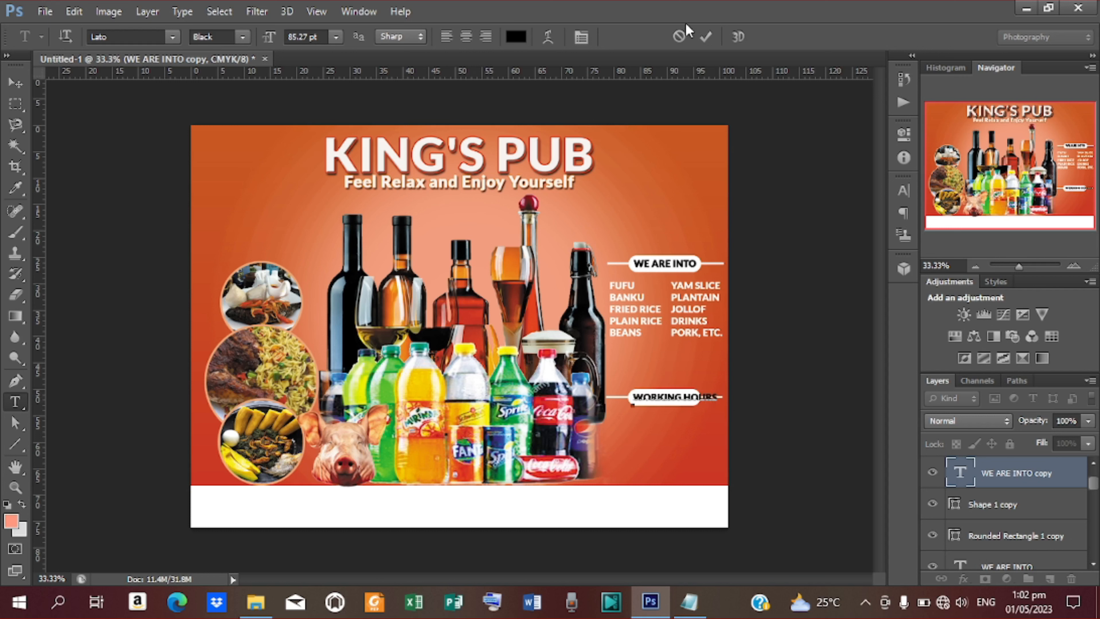
click(705, 37)
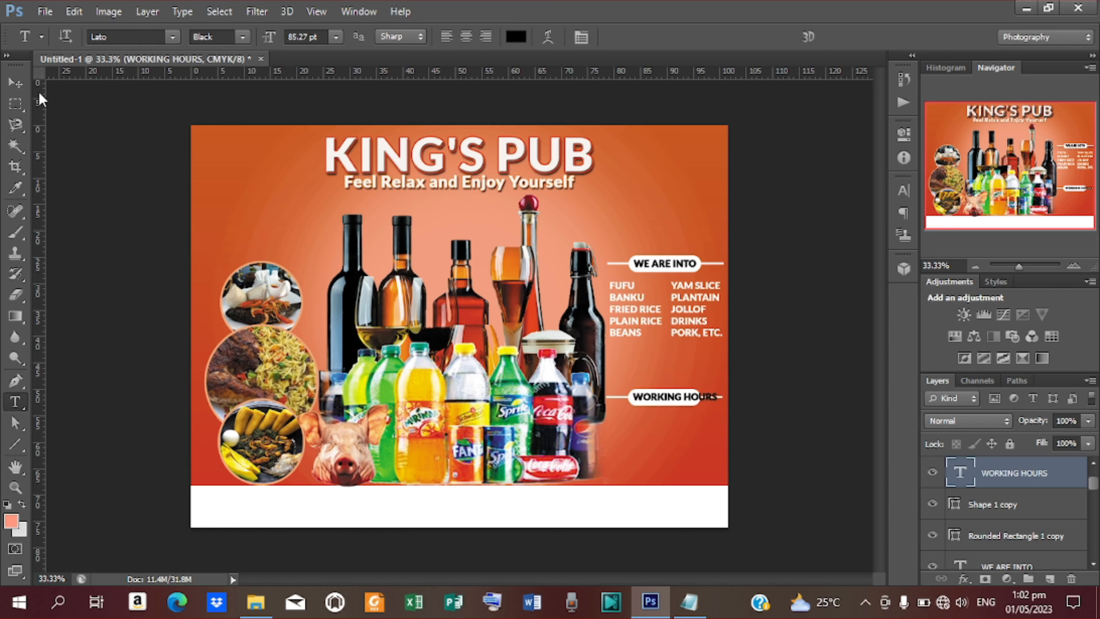
Narrow the WORKING HOURS text until it fits inside its white rounded rectangle
click(15, 82)
drag(717, 397, 701, 397)
click(809, 36)
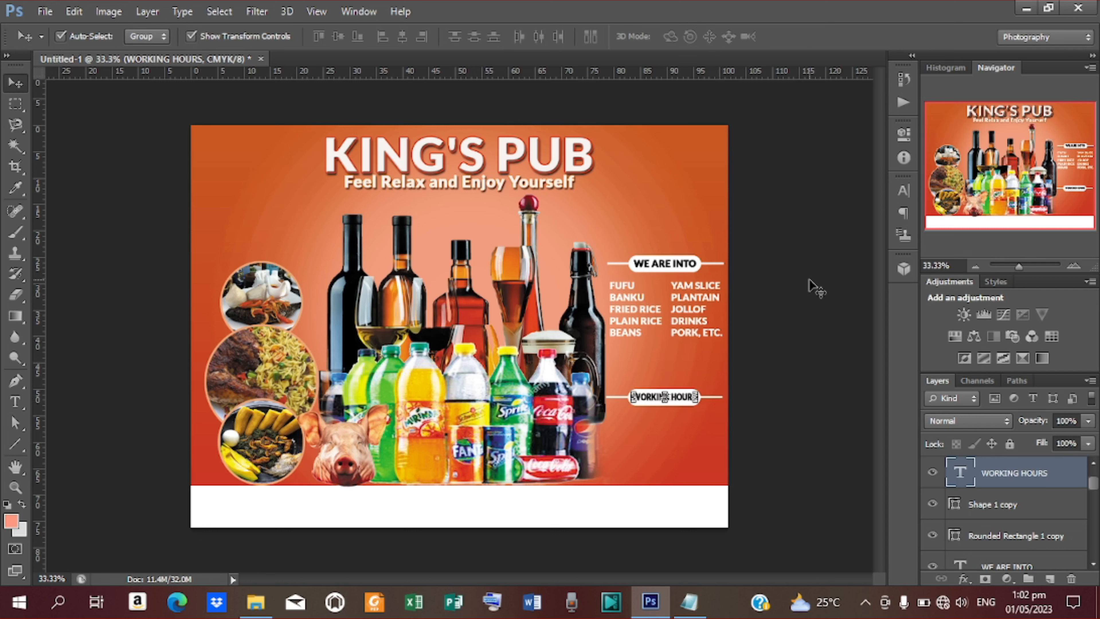
click(808, 287)
Centre-align the WORKING HOURS text, its line and its rounded rectangle with one another, and deselect them
click(654, 400)
ctrl+click(1003, 538)
ctrl+click(993, 504)
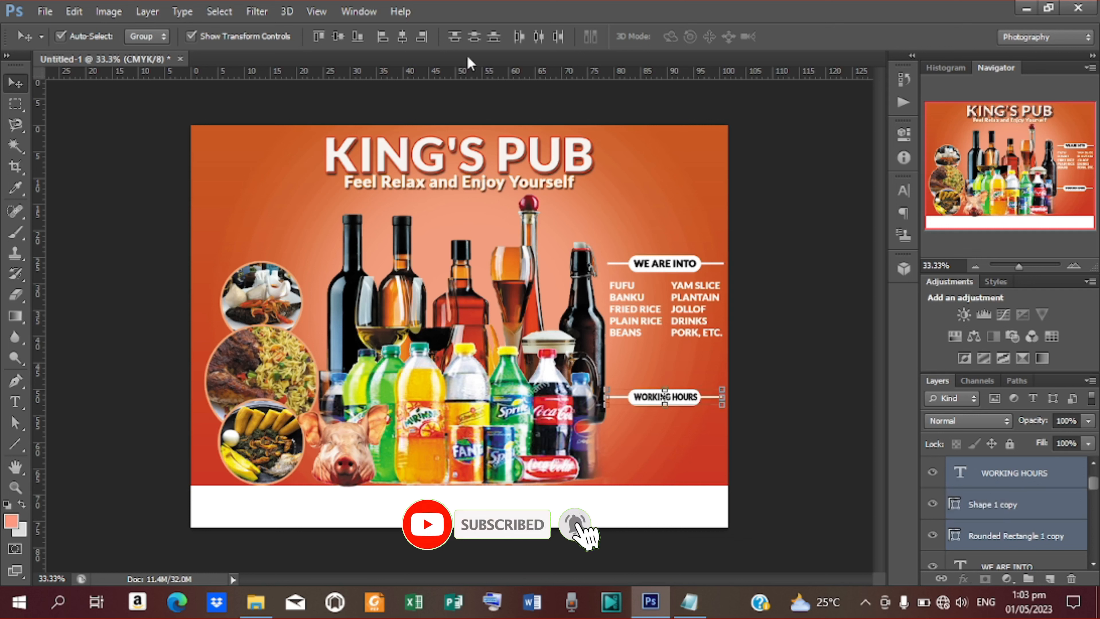
click(403, 44)
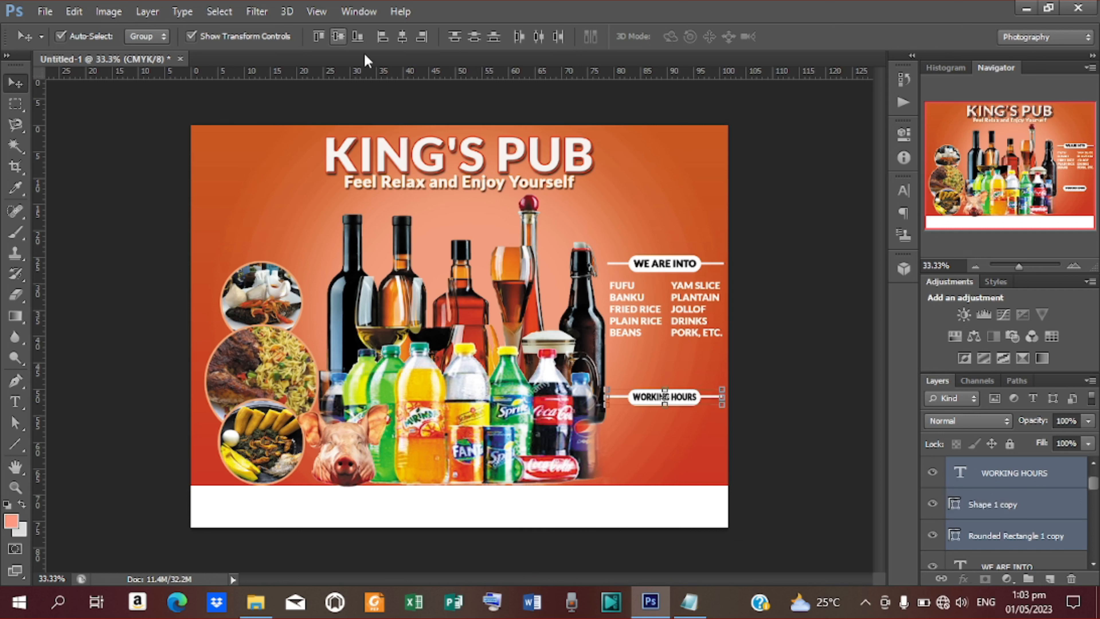
click(814, 390)
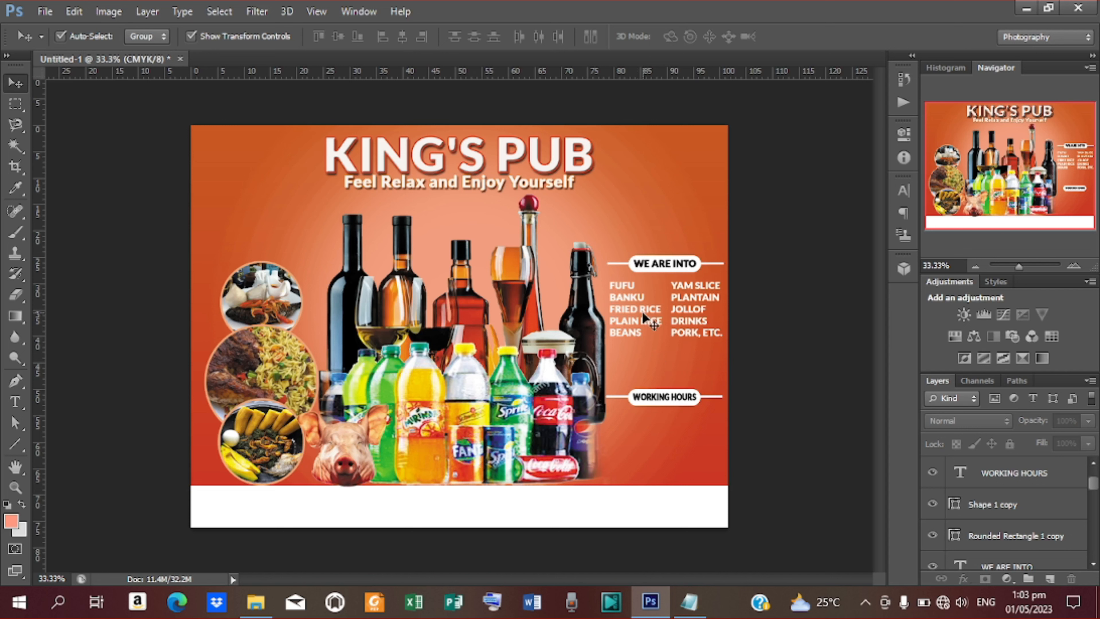
Add a new text line reading MONDAY - SATURDAY below the WORKING HOURS heading in Lato Black, 150 pt
key(t)
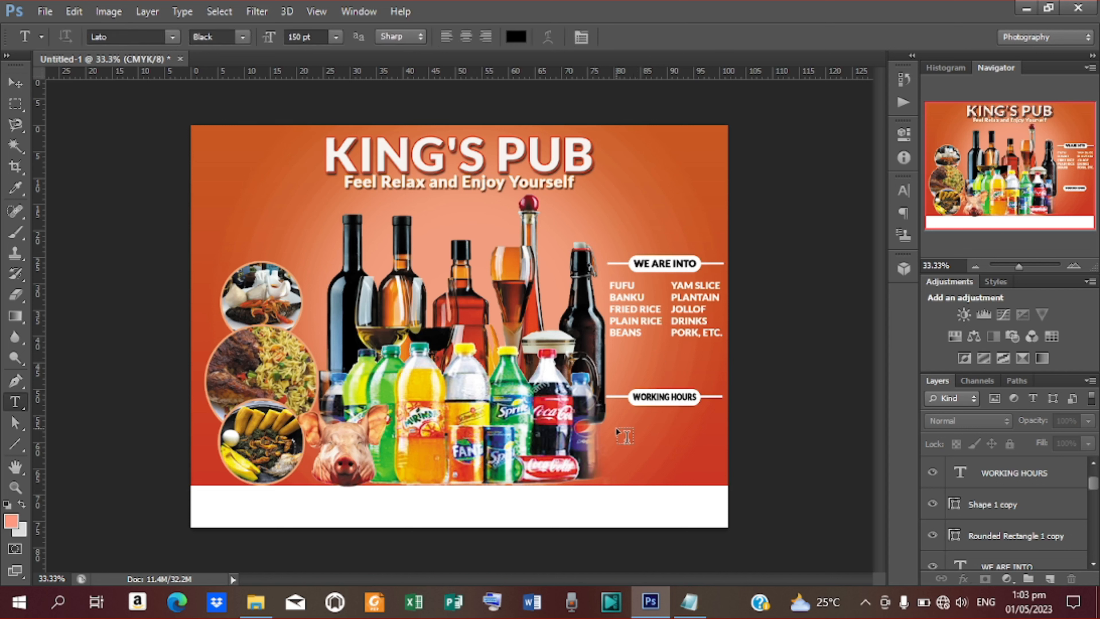
click(616, 427)
text(MONDAY)
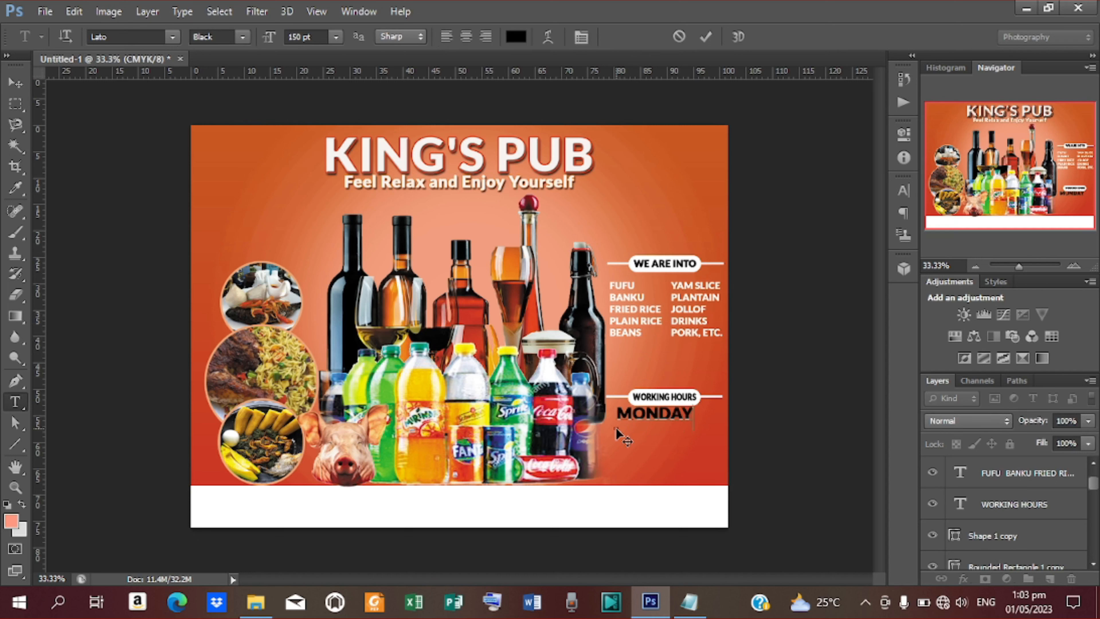
key(BackSpace)
key(BackSpace)
text(AY - SAT)
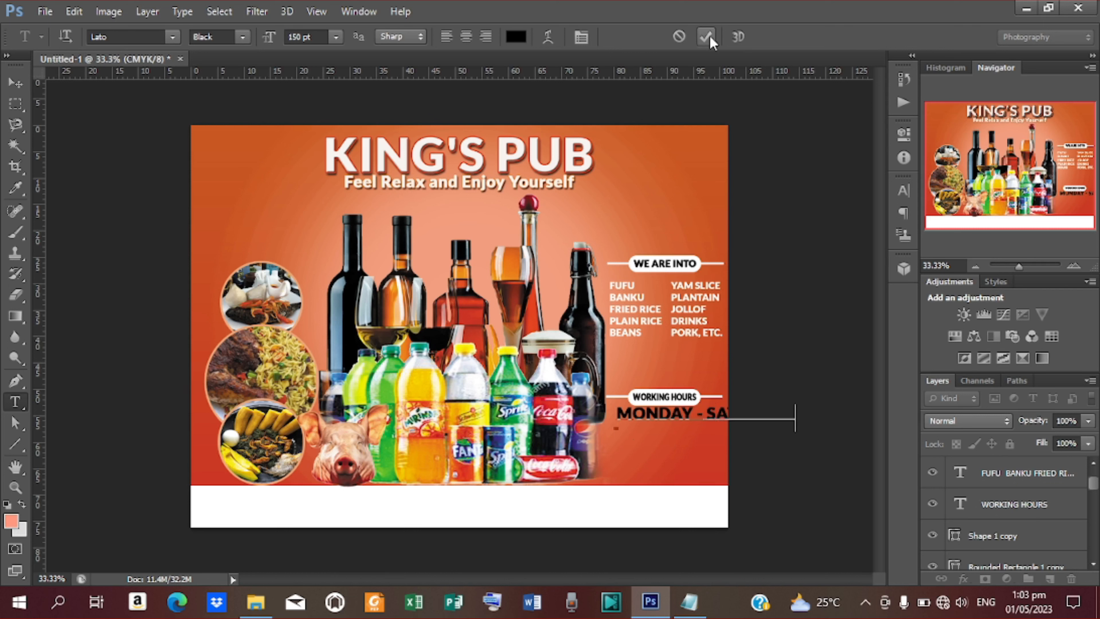
click(706, 37)
Scale the MONDAY - SATURDAY text to about 58% width and position it within the banner, centred beneath the WORKING HOURS heading
key(v)
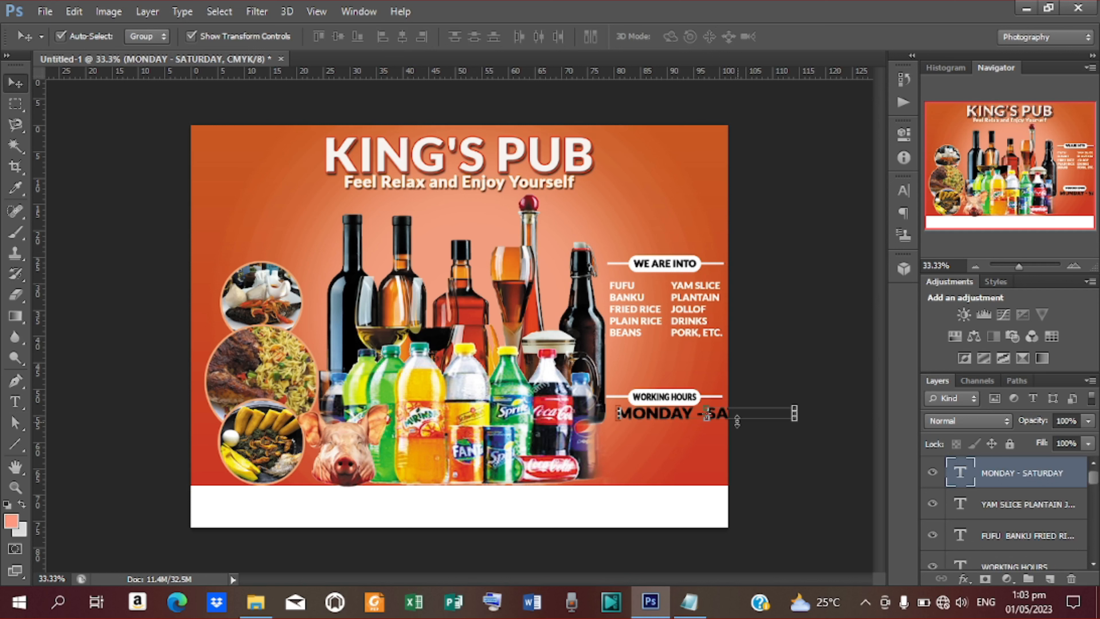
drag(727, 416, 646, 425)
drag(716, 427, 691, 422)
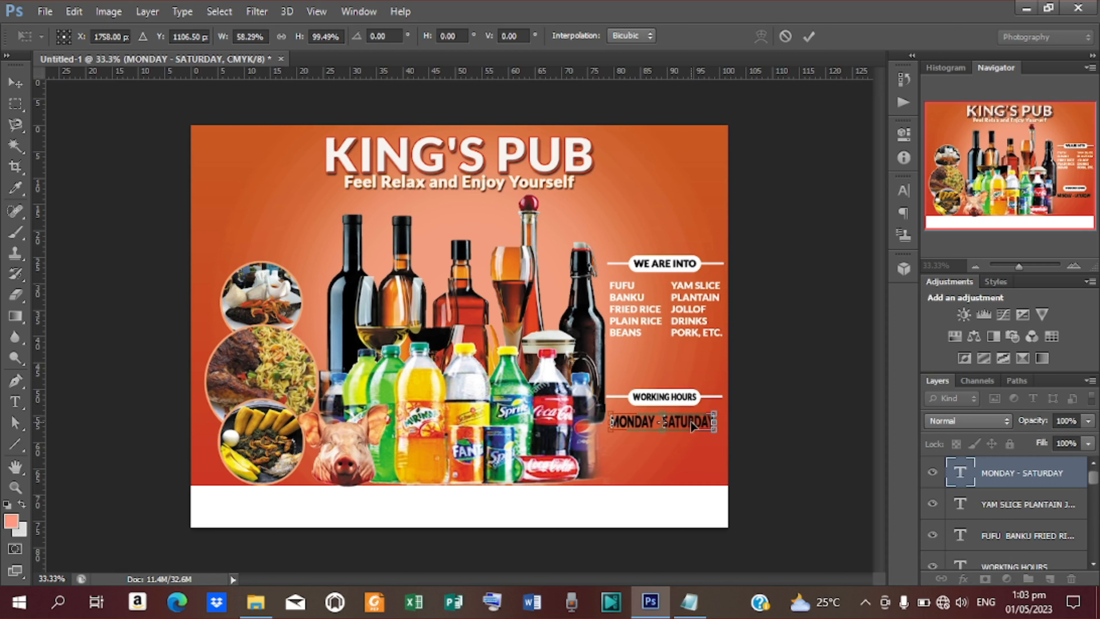
key(Up)
key(Up)
key(Up)
key(Right)
key(Right)
key(Right)
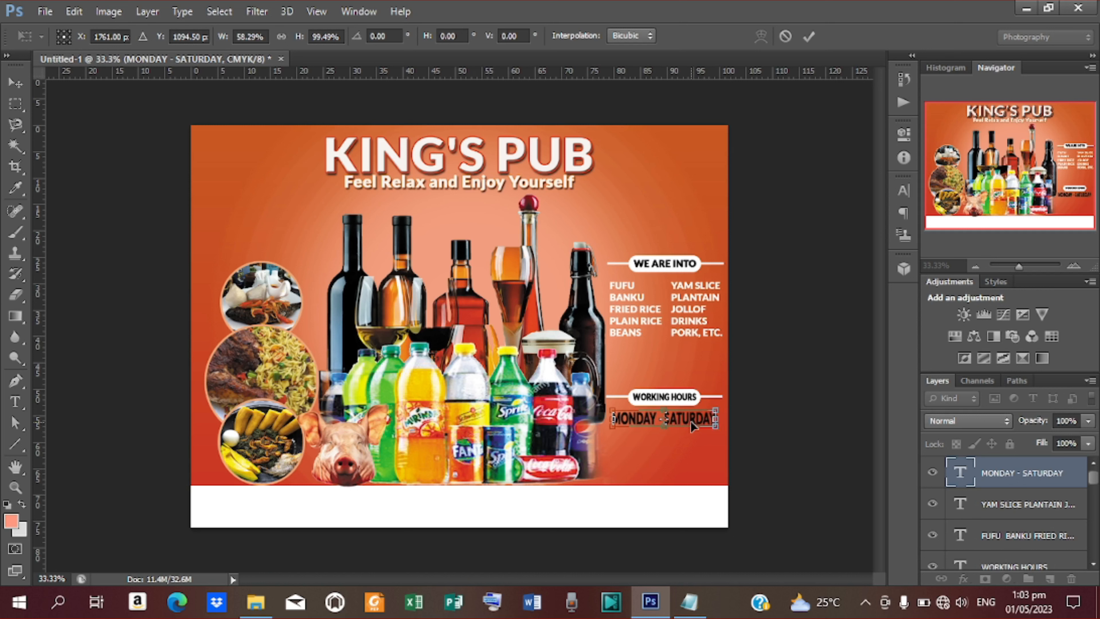
key(Up)
key(Up)
key(Up)
key(Left)
key(Left)
key(Left)
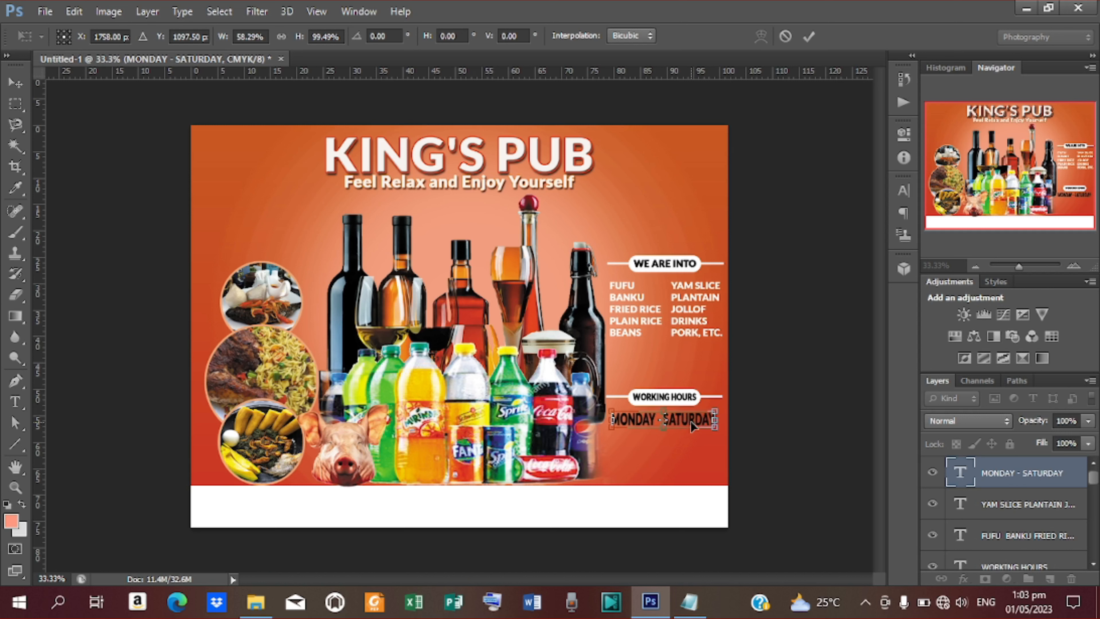
click(903, 190)
click(809, 36)
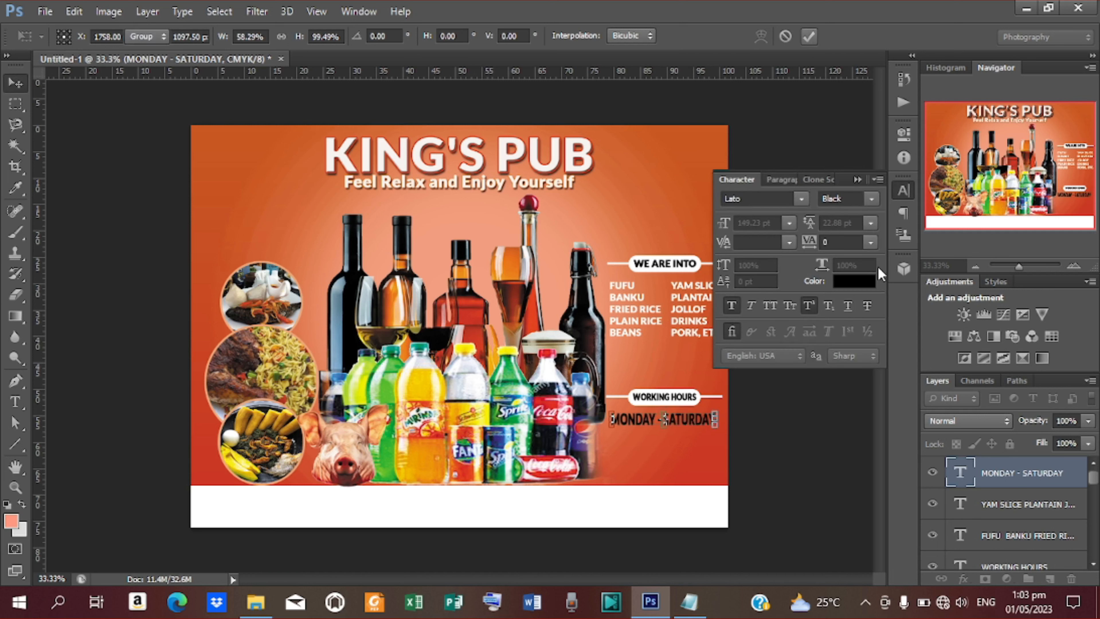
Recolour the MONDAY - SATURDAY text by sampling the red bottle stopper and darkening that colour to 330006
click(850, 281)
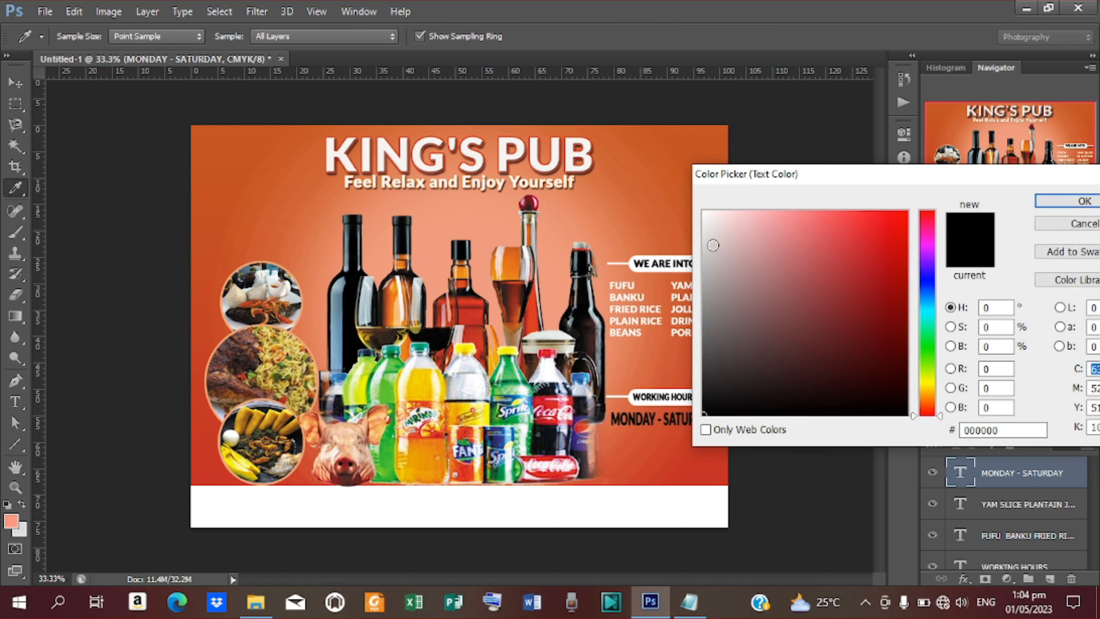
drag(713, 246, 695, 206)
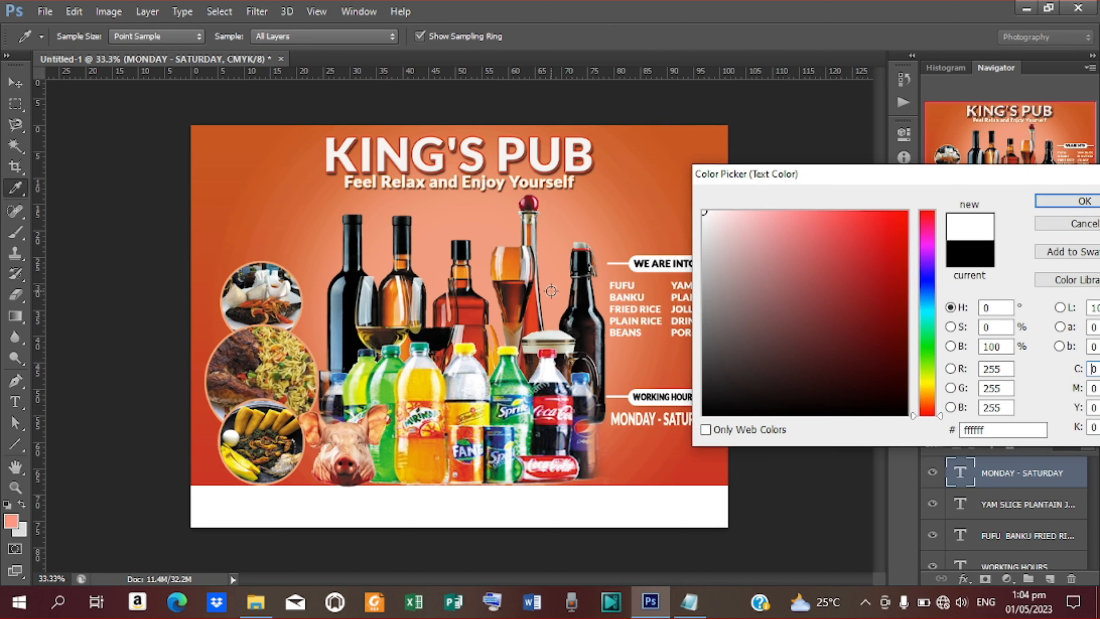
click(468, 311)
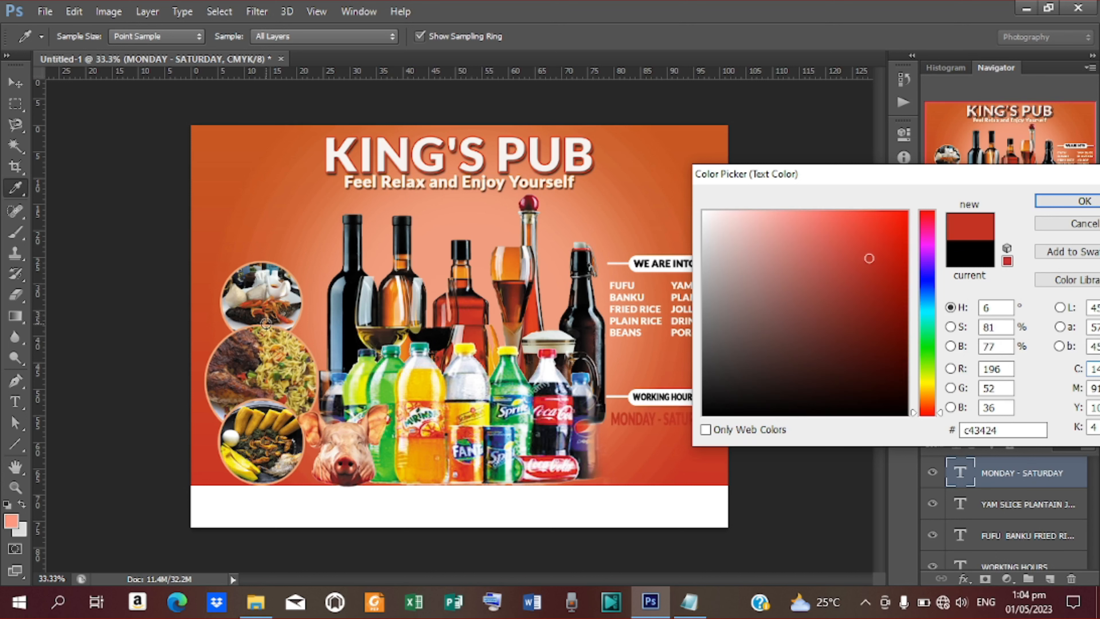
click(246, 306)
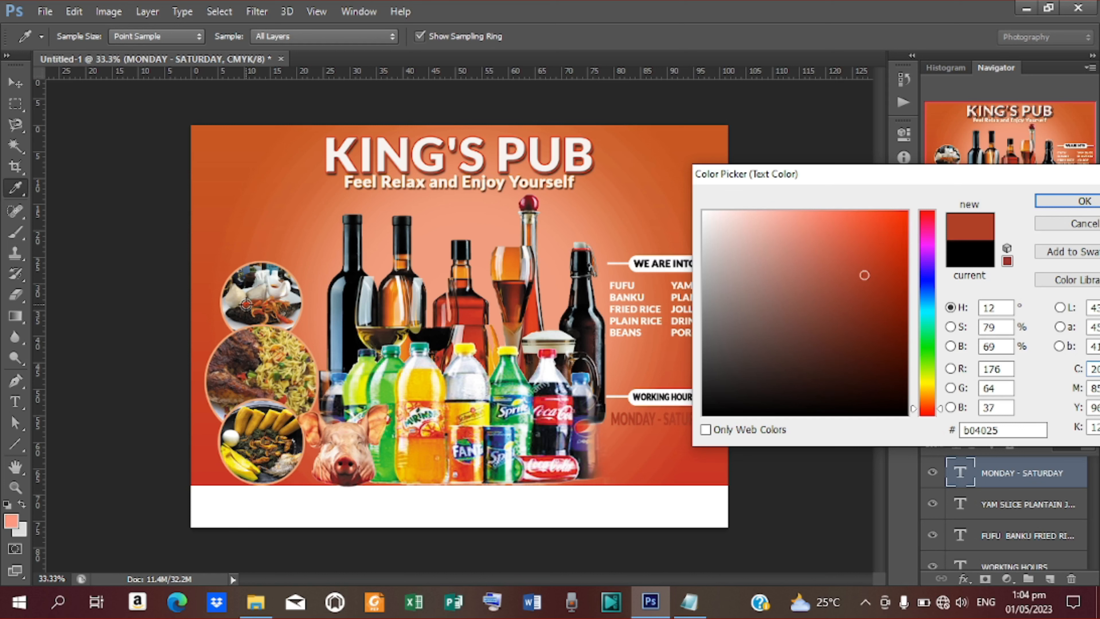
click(507, 270)
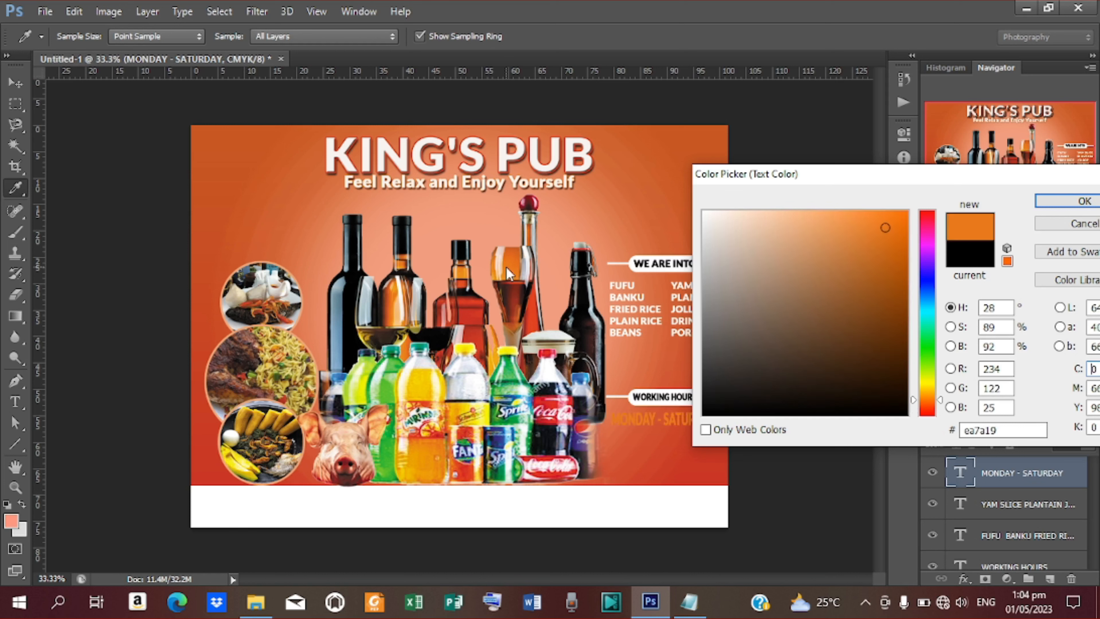
click(536, 202)
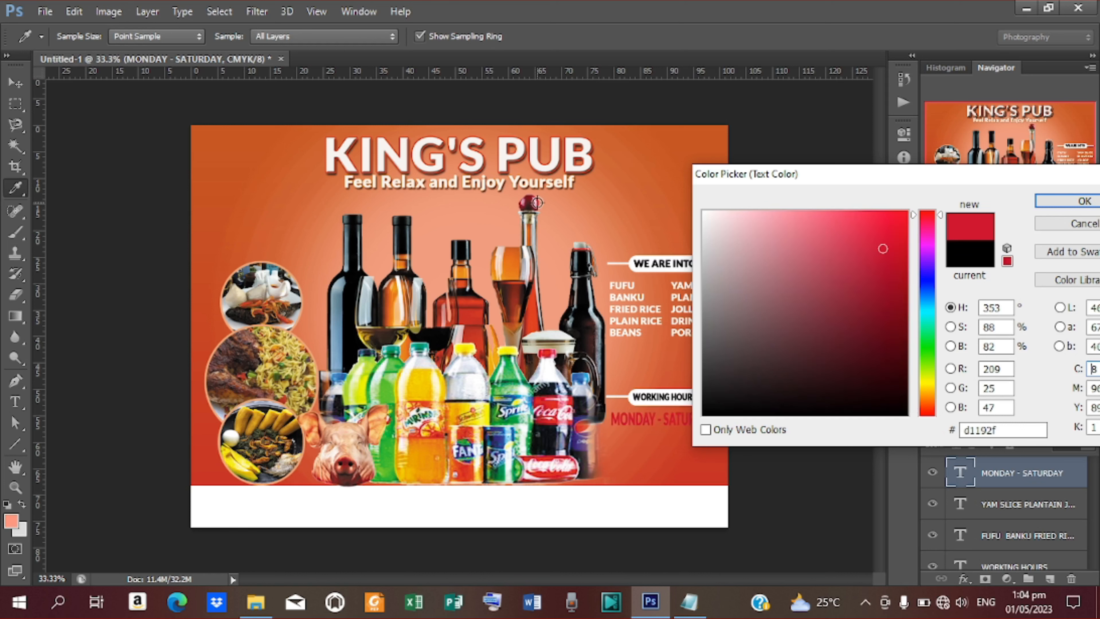
click(905, 331)
drag(905, 331, 911, 395)
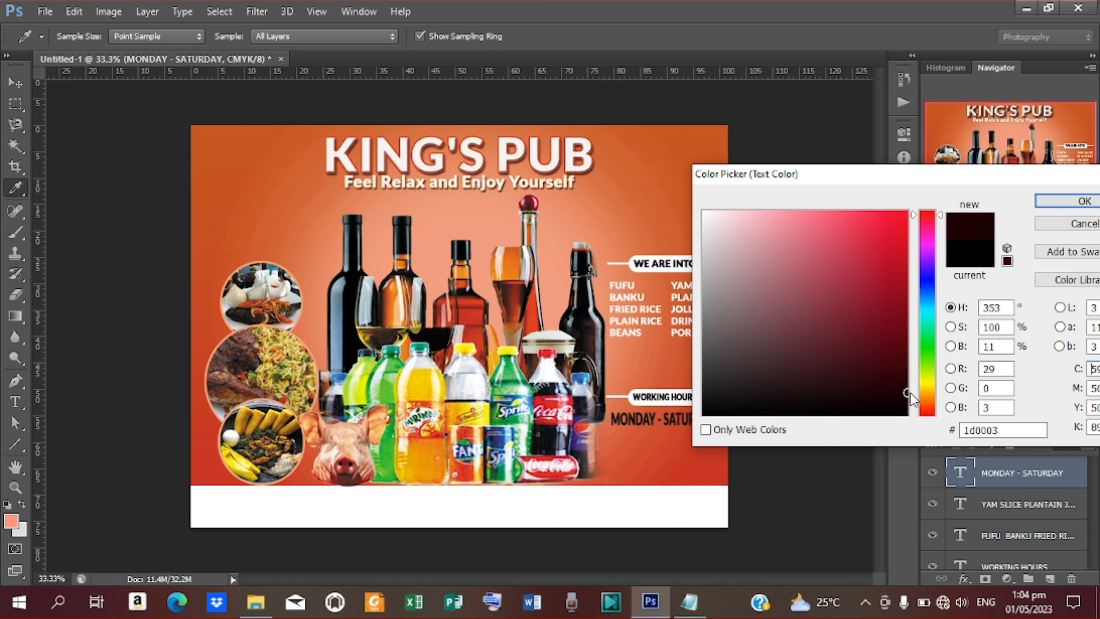
click(905, 382)
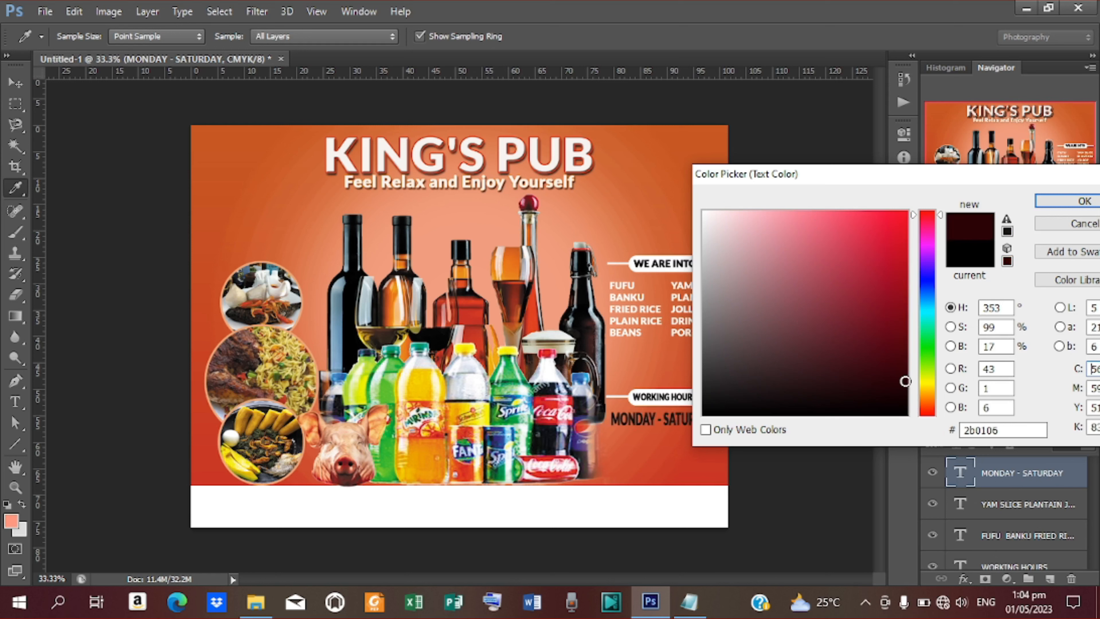
drag(905, 381, 907, 374)
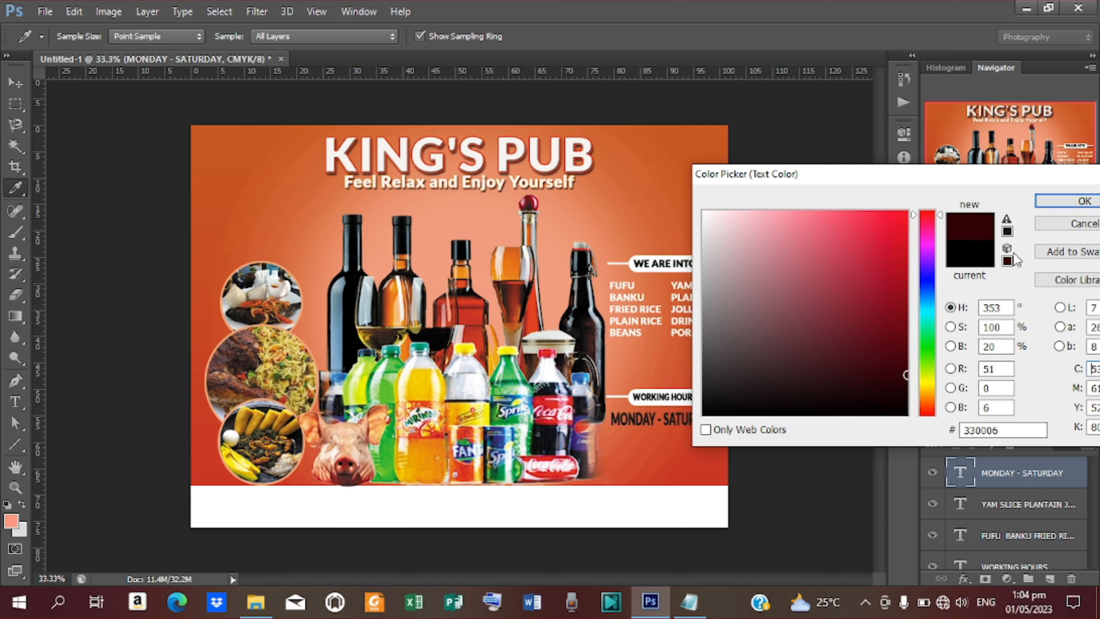
click(1049, 202)
key(v)
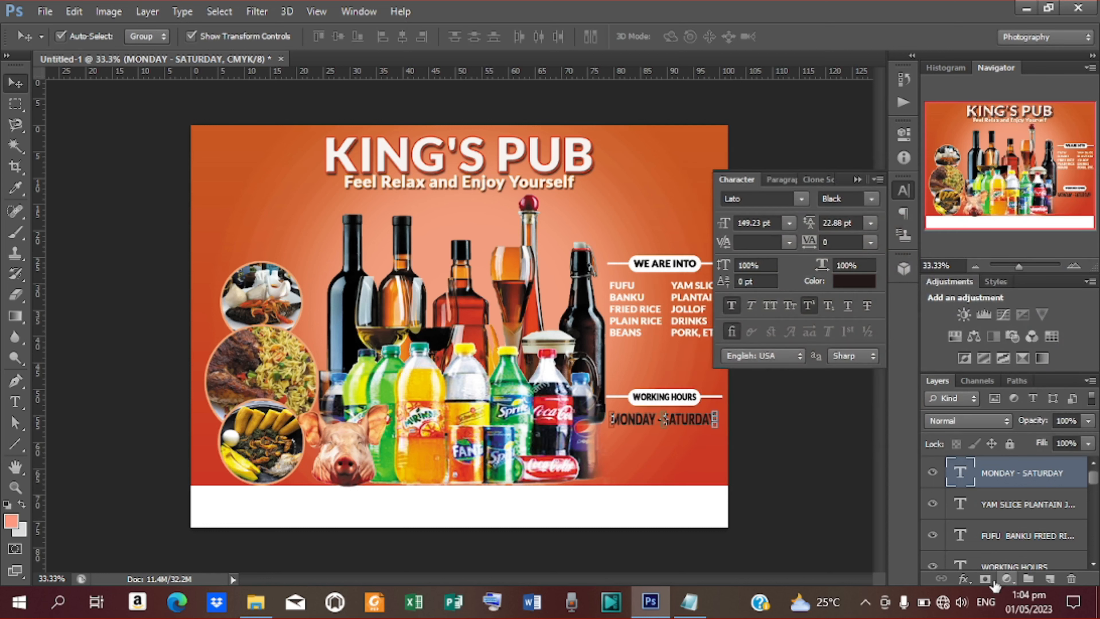
Add a white 3 px outside stroke to the MONDAY - SATURDAY text and deselect it
click(965, 578)
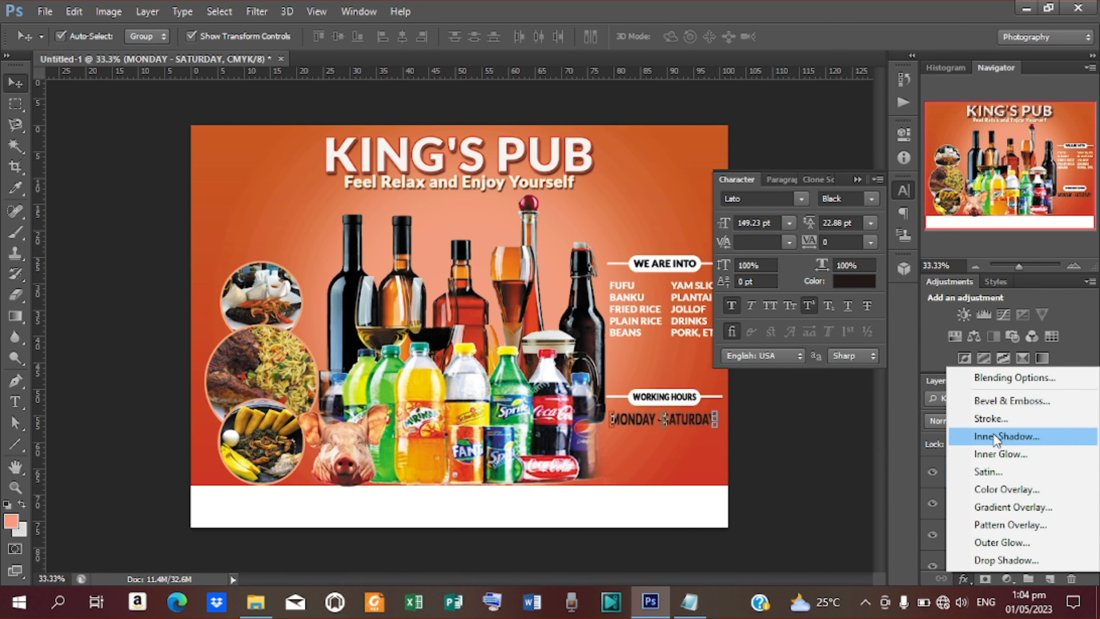
click(991, 418)
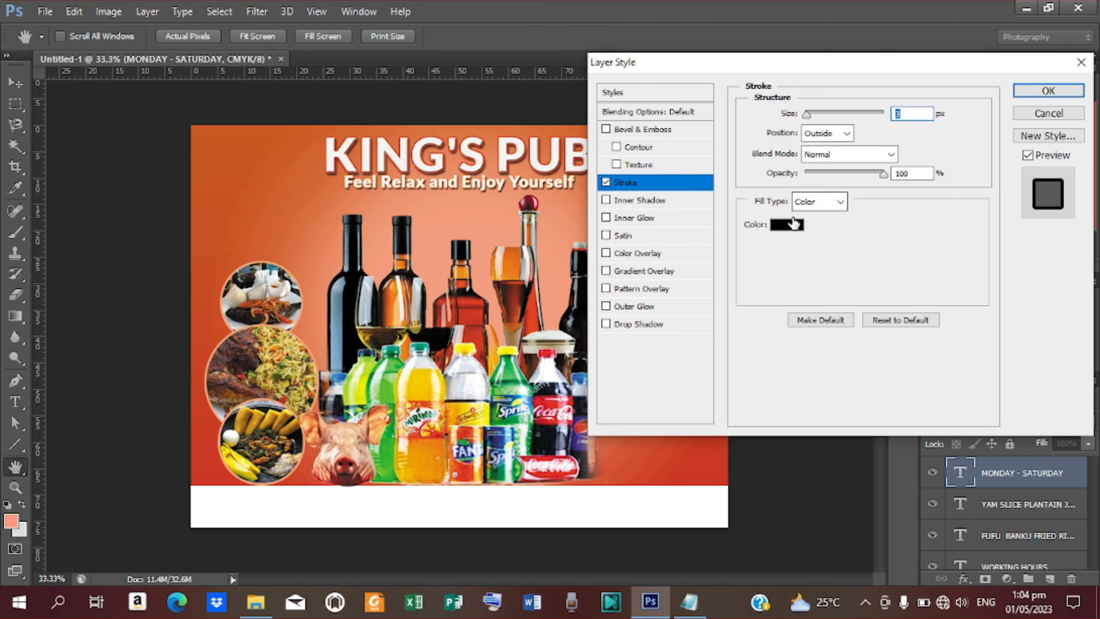
click(793, 224)
drag(724, 228, 688, 207)
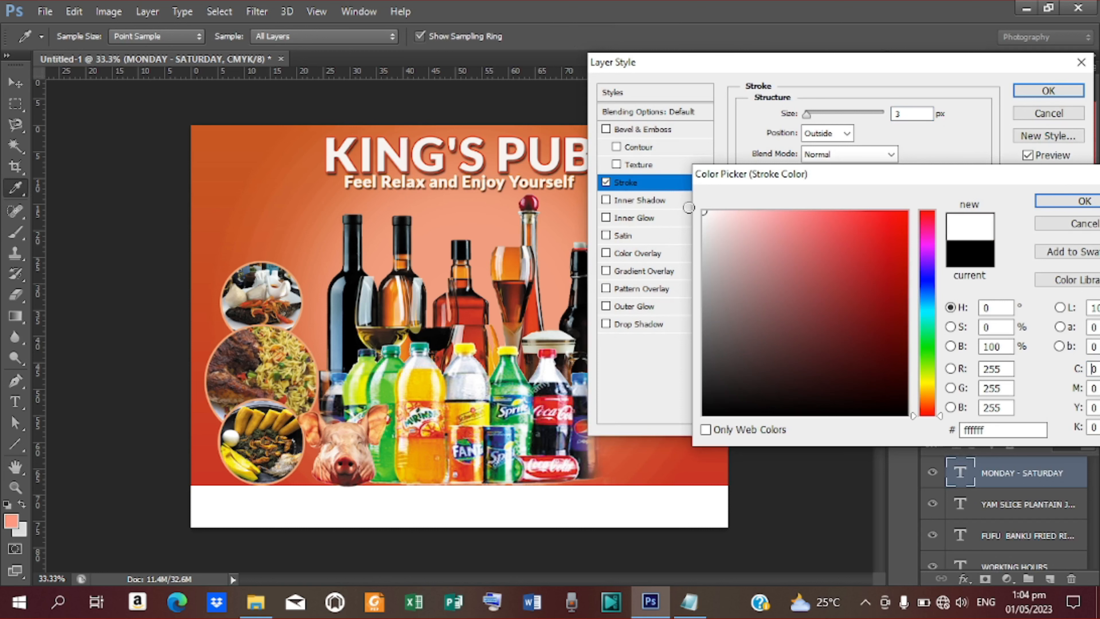
click(1064, 211)
click(1040, 92)
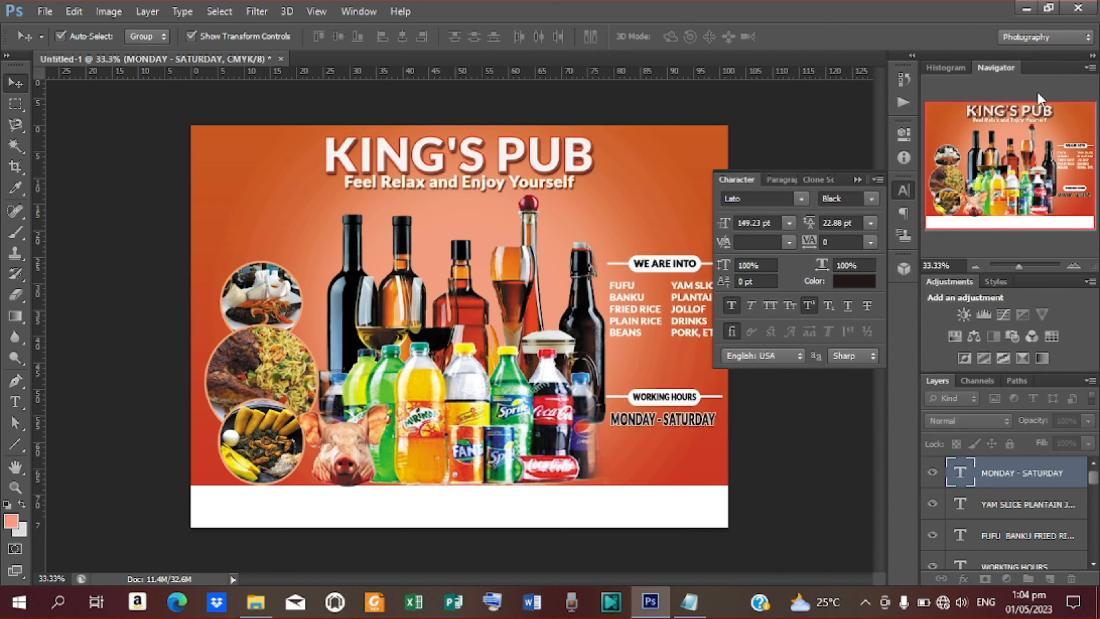
click(827, 407)
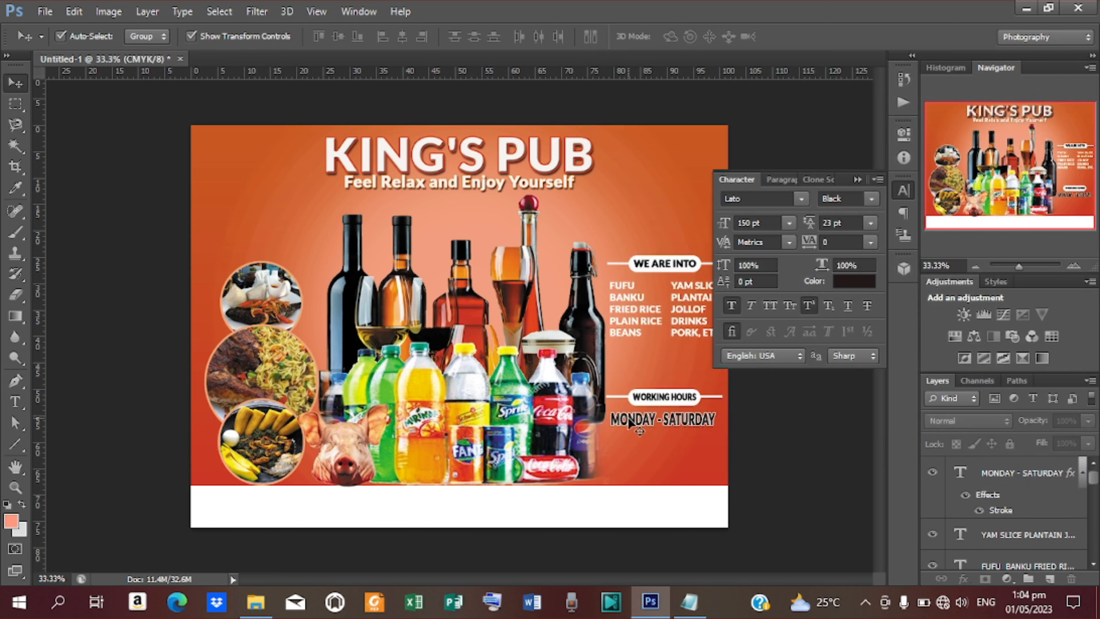
Duplicate the MONDAY - SATURDAY text and move the copy straight down to form a second line beneath the original
click(663, 421)
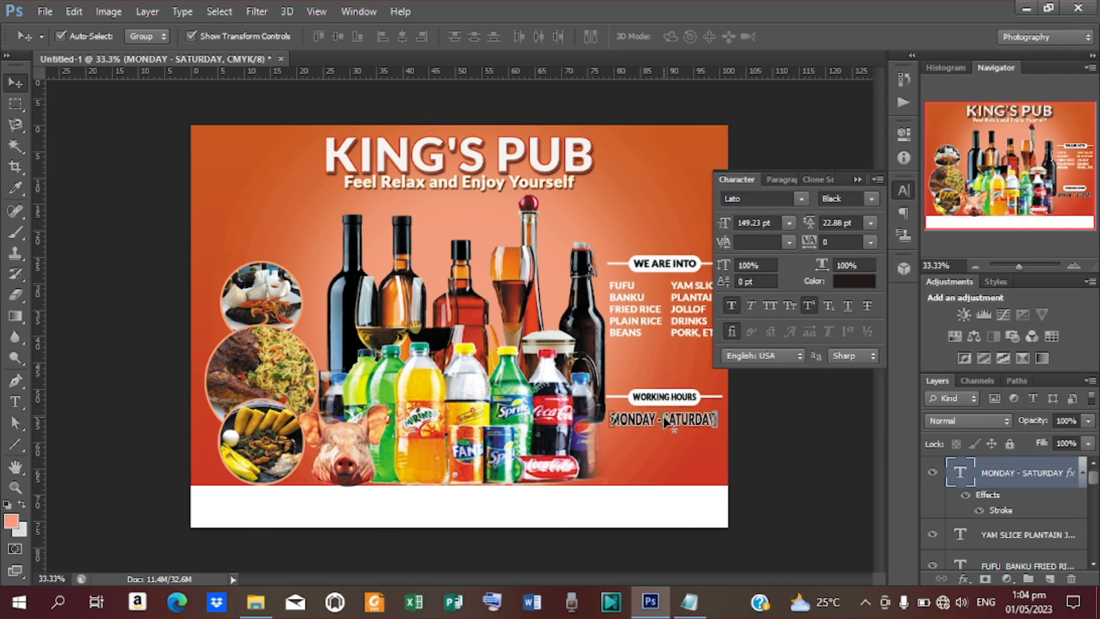
key(ctrl+j)
key(shift+Down)
key(shift+Down)
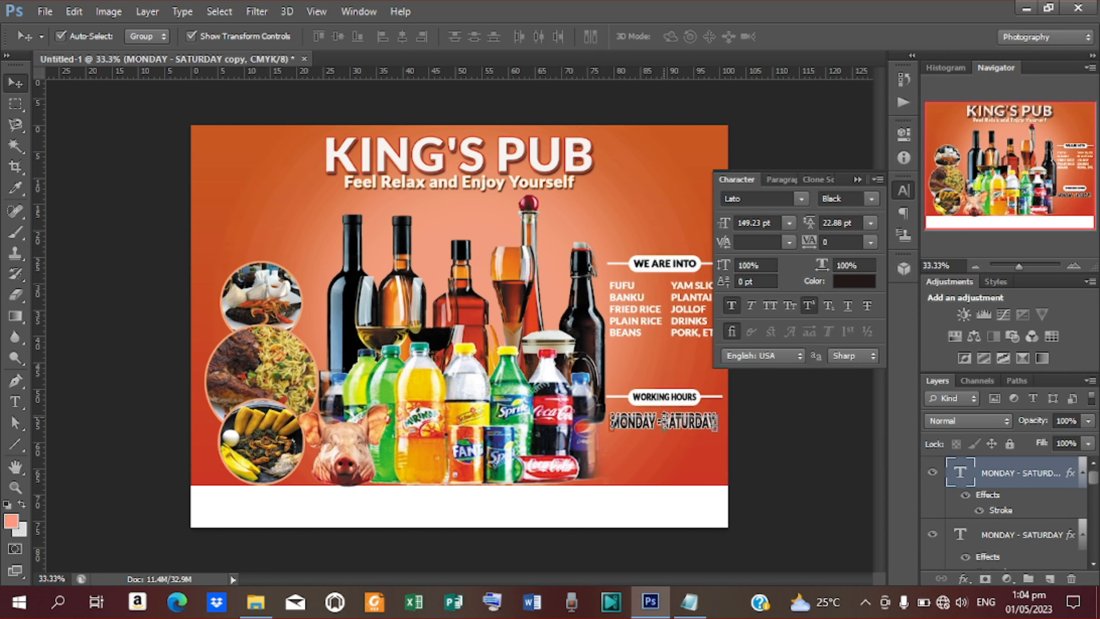
key(shift+Down)
key(shift+Down)
key(shift+Down)
key(shift+Down)
key(shift+Down)
key(shift+Down)
key(shift+Down)
key(shift+Down)
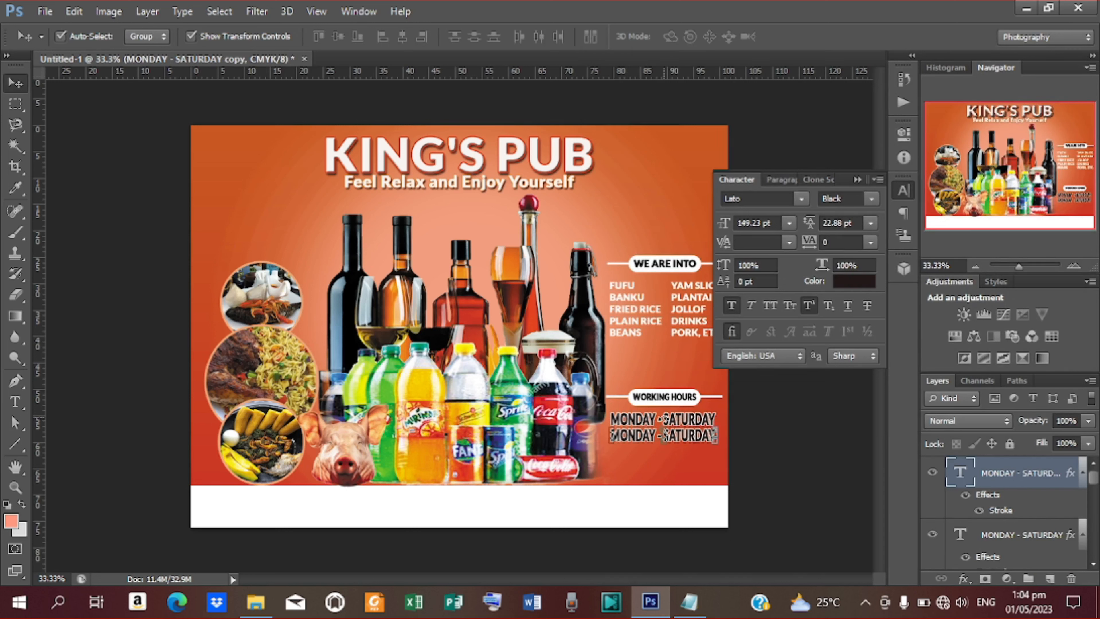
Replace the text of the duplicated MONDAY - SATURDAY line with (8:00AM - 10: 00PM)
key(t)
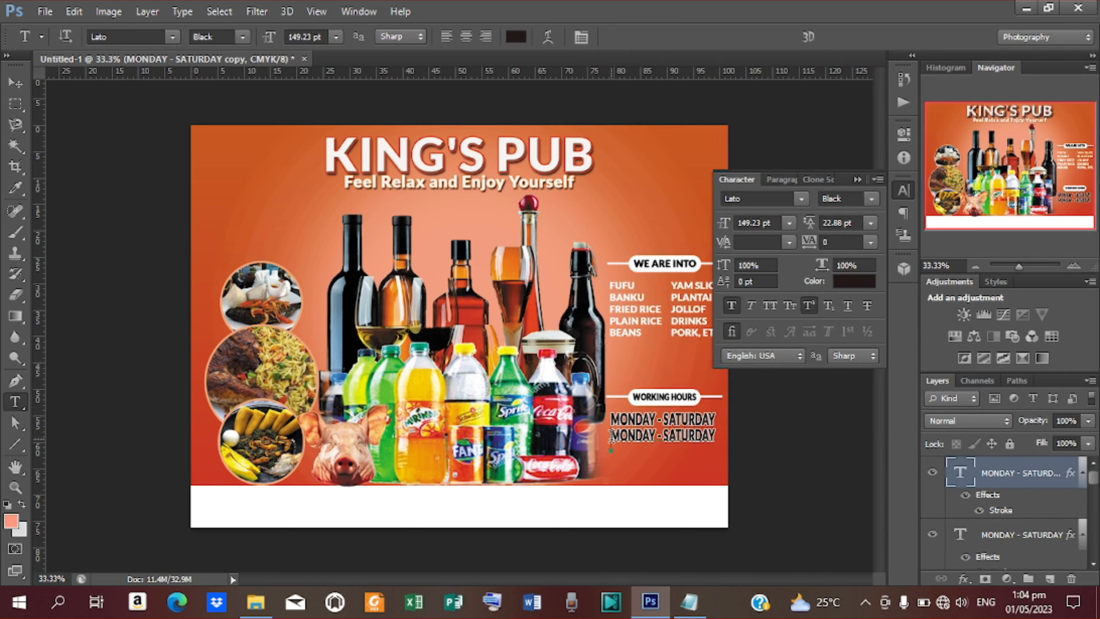
drag(612, 436, 803, 452)
text(())
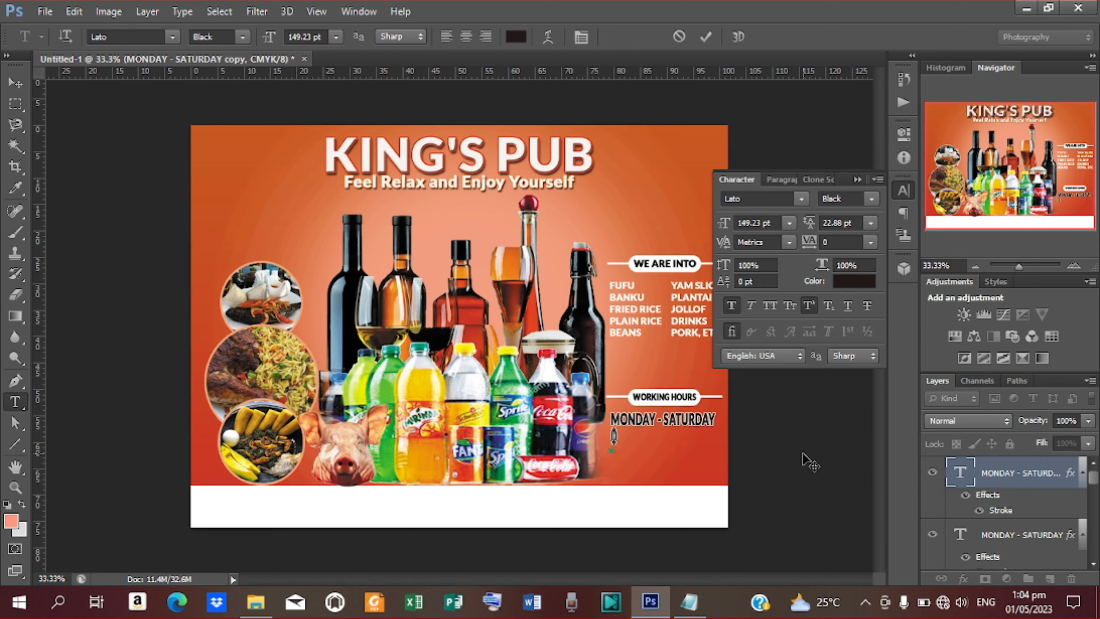
text(8:00AM - 10)
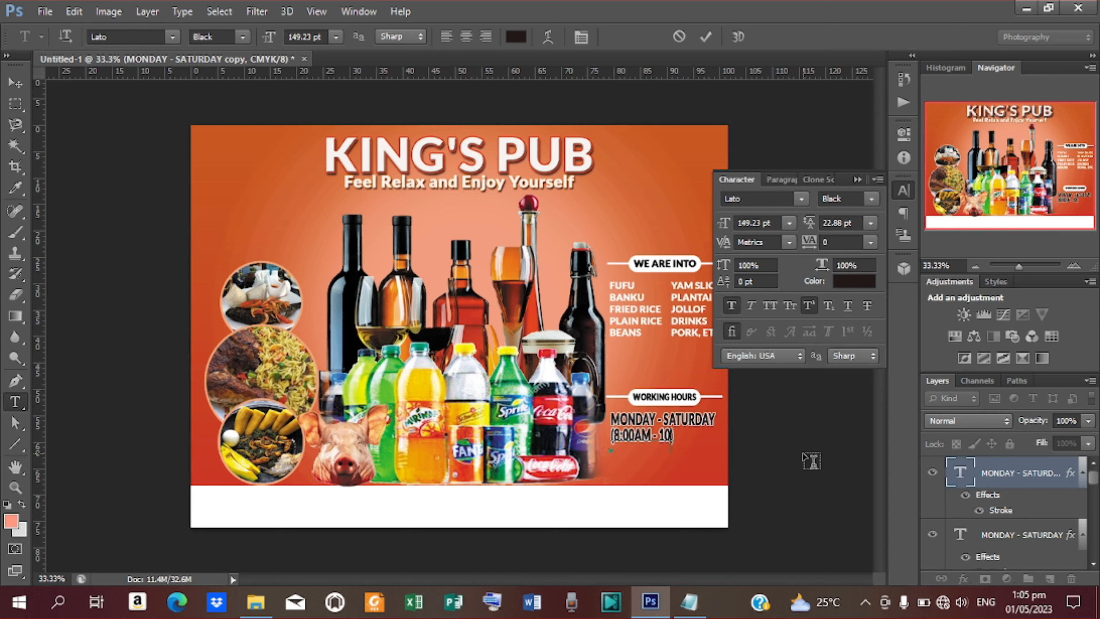
text(:00PM)
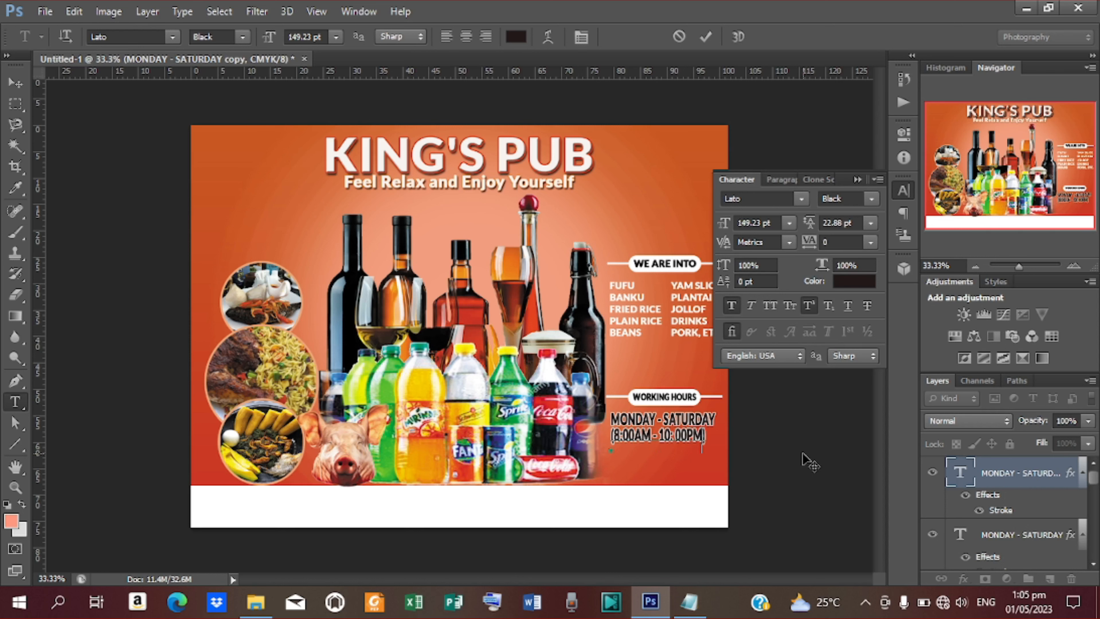
click(705, 42)
Nudge the opening-times line so it sits centred and close beneath the MONDAY - SATURDAY text, then deselect it
click(19, 84)
key(shift+Right)
key(Right)
key(Right)
key(Right)
key(Right)
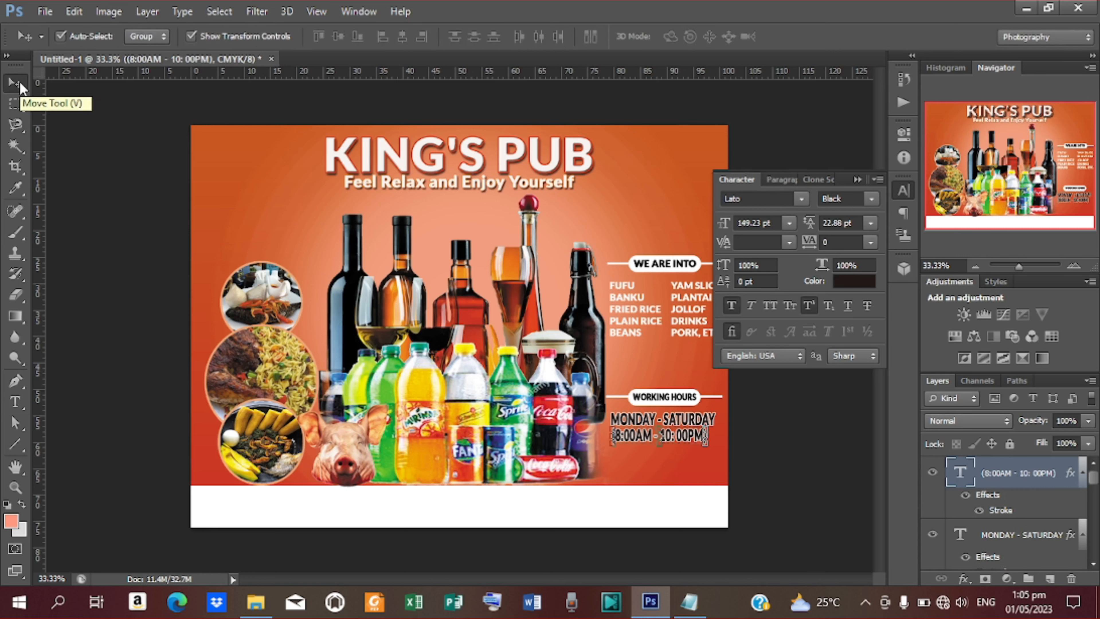
key(Up)
key(Up)
key(Up)
key(Up)
key(Left)
key(Left)
key(Left)
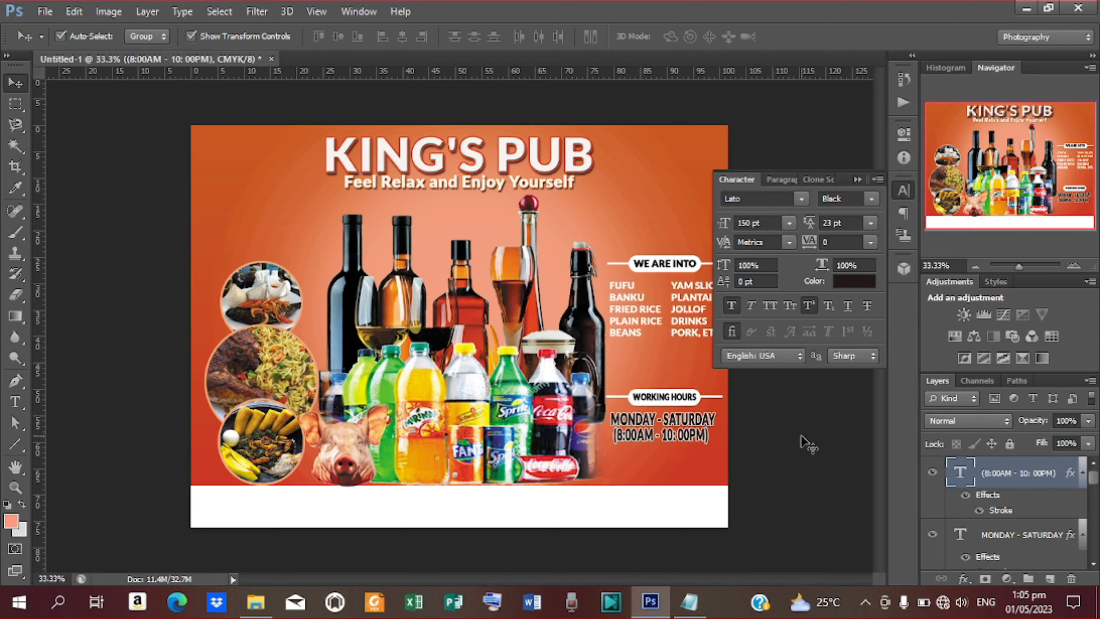
click(620, 455)
Copy the location KPANDO from the Notepad notes into a new text in the banner's white footer strip, left of centre
key(t)
click(248, 498)
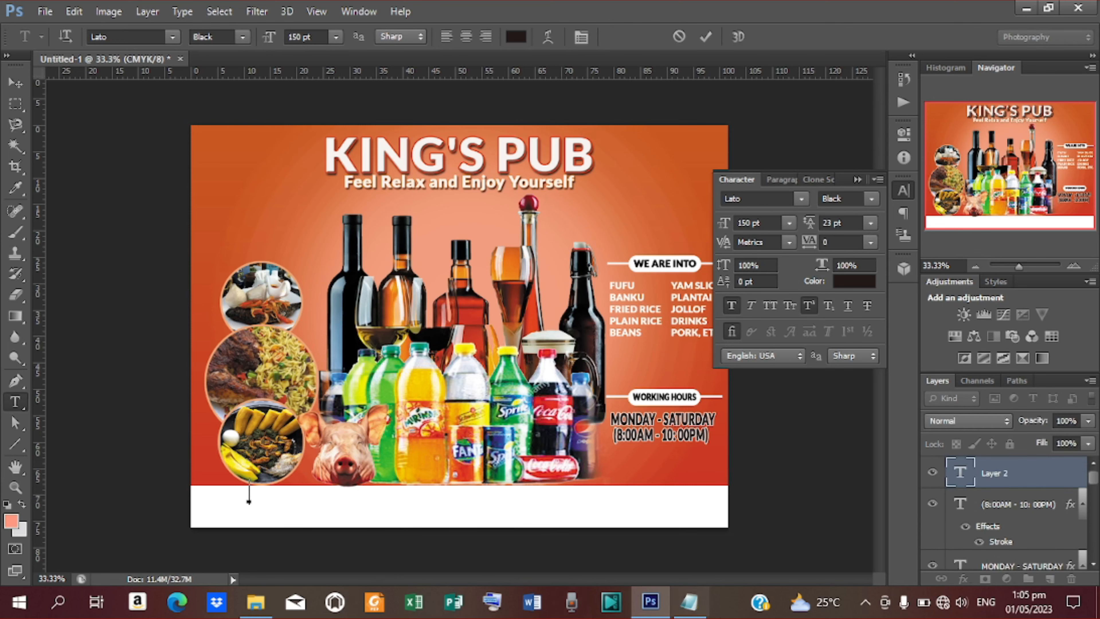
click(689, 601)
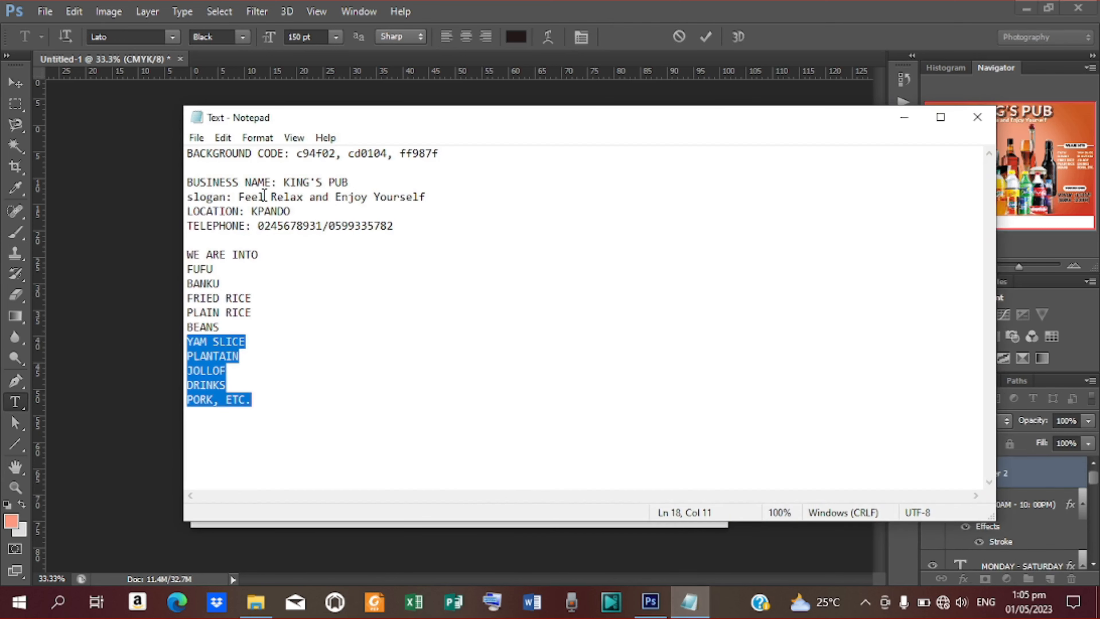
drag(250, 211, 303, 216)
key(ctrl+c)
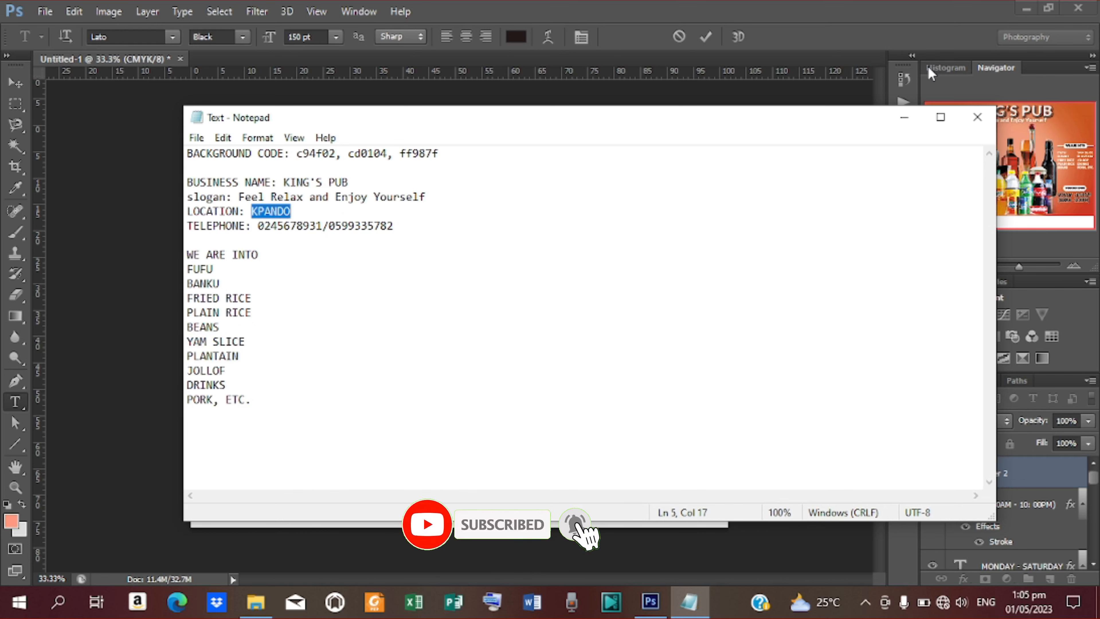
click(905, 117)
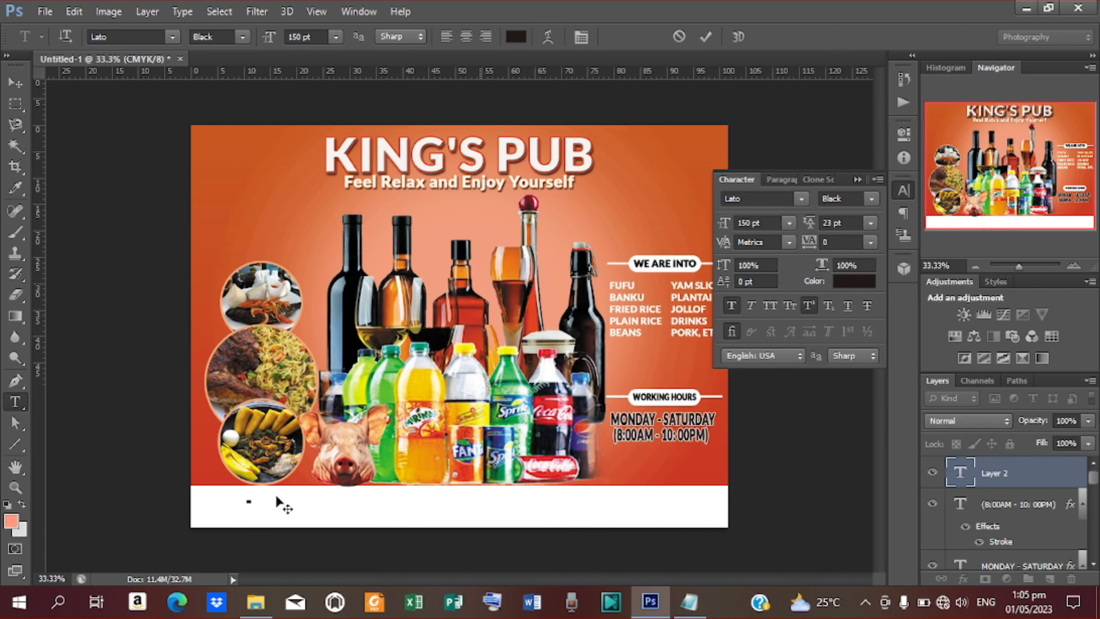
key(ctrl+v)
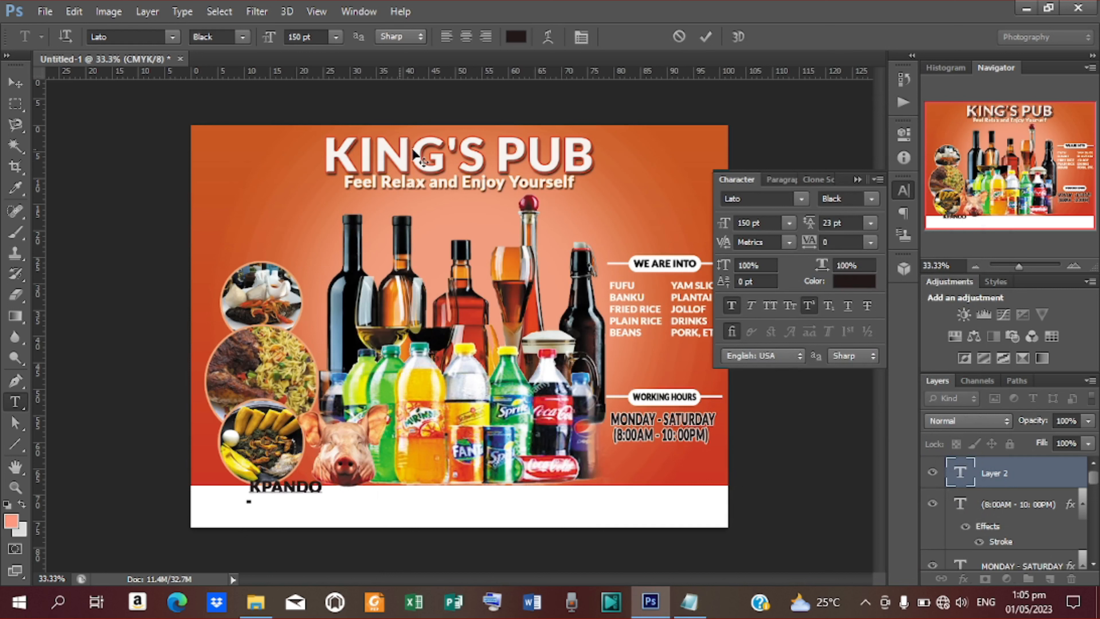
click(705, 37)
key(v)
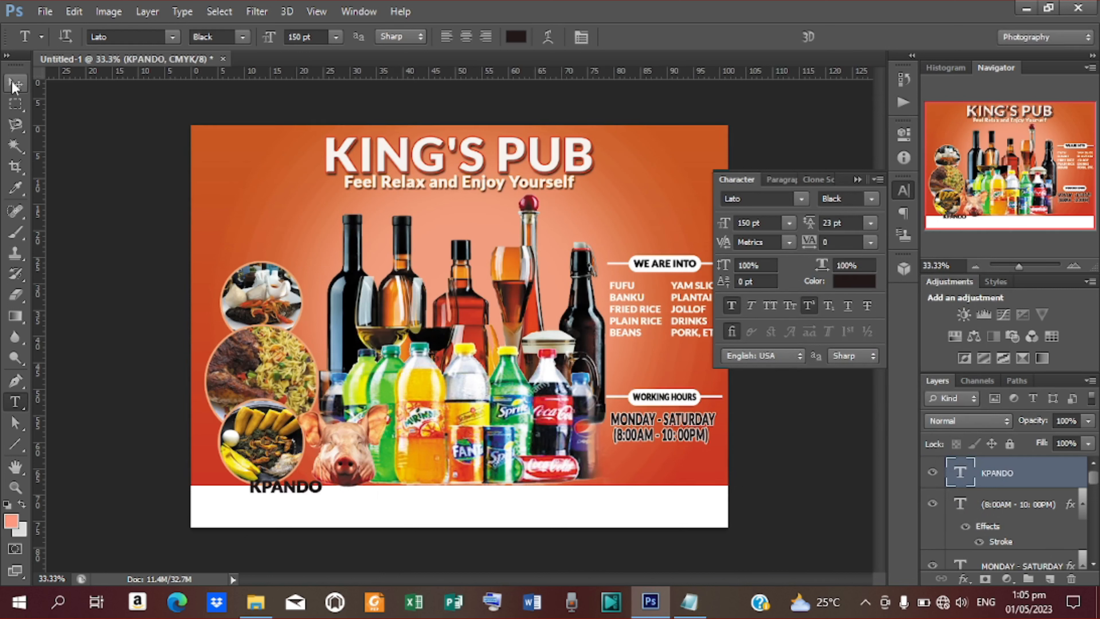
drag(304, 491, 353, 510)
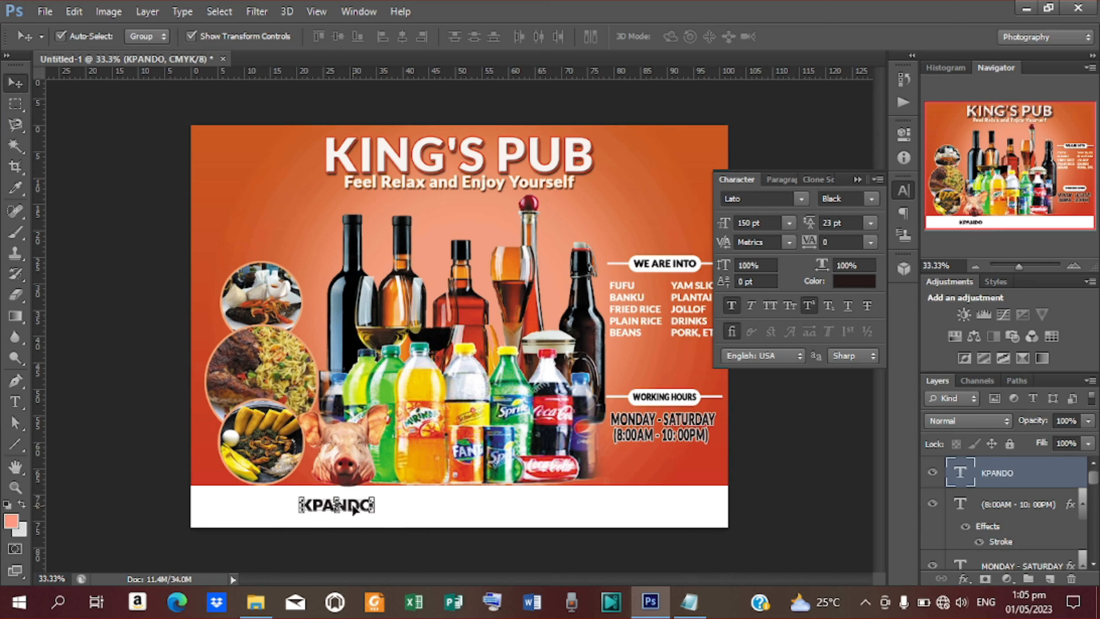
Duplicate the KPANDO text to the right half of the footer and replace the copy with the telephone numbers from the Notepad notes
key(ctrl+j)
drag(369, 510, 615, 513)
key(t)
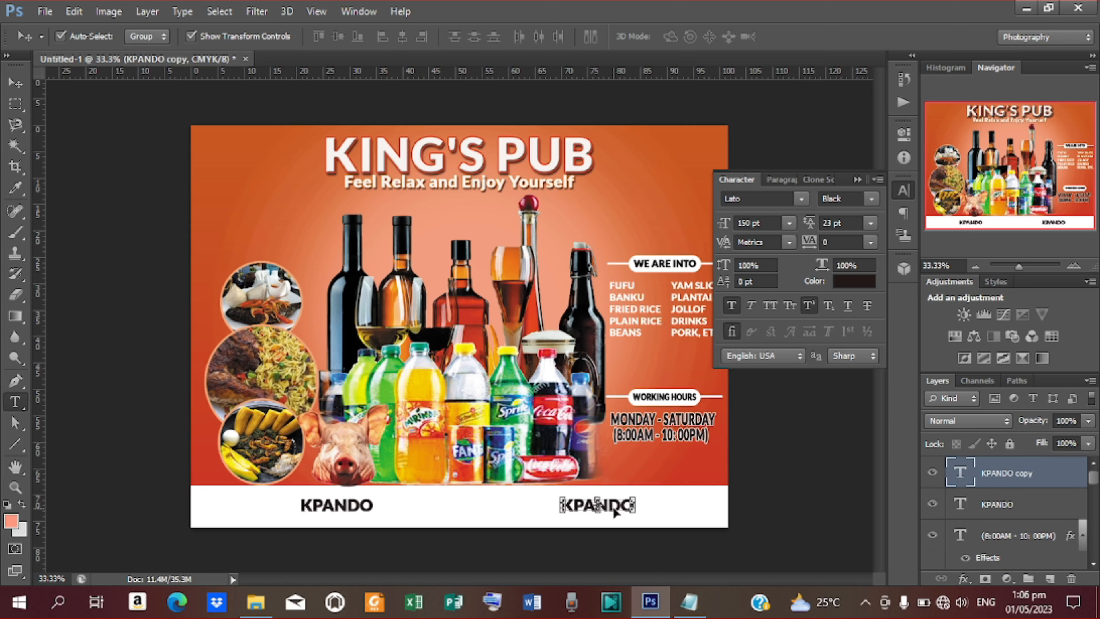
double_click(563, 505)
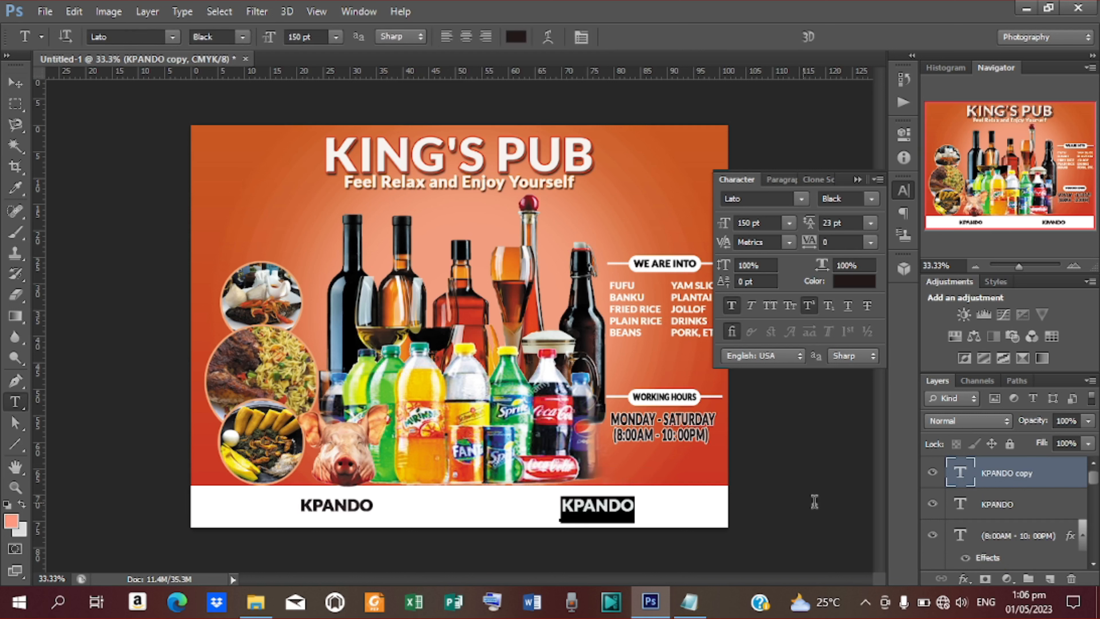
click(689, 602)
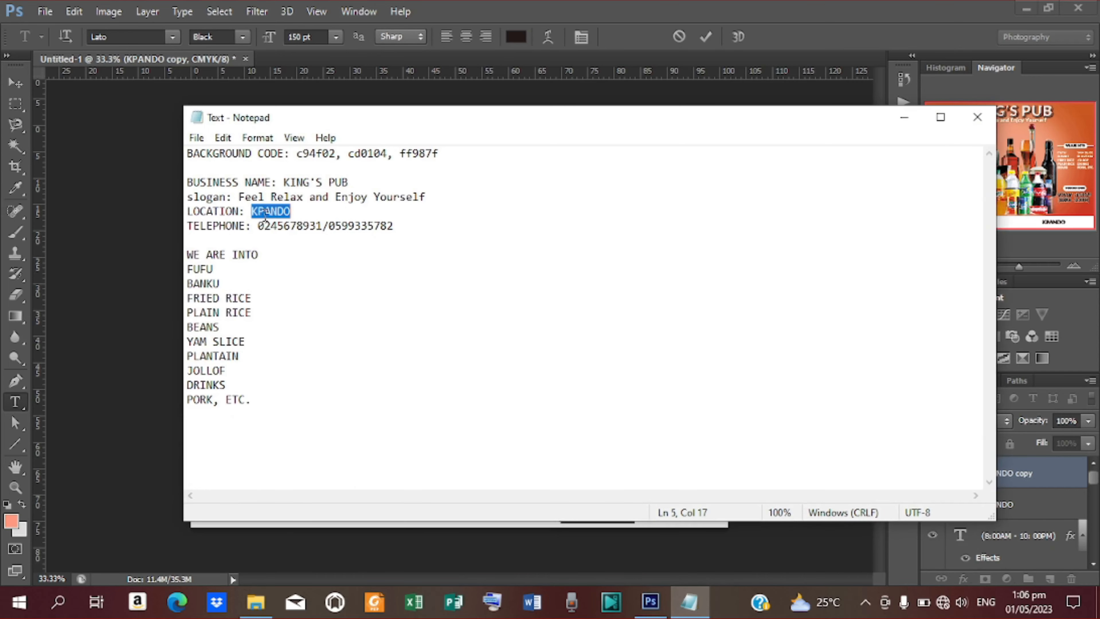
drag(259, 225, 395, 227)
key(ctrl+c)
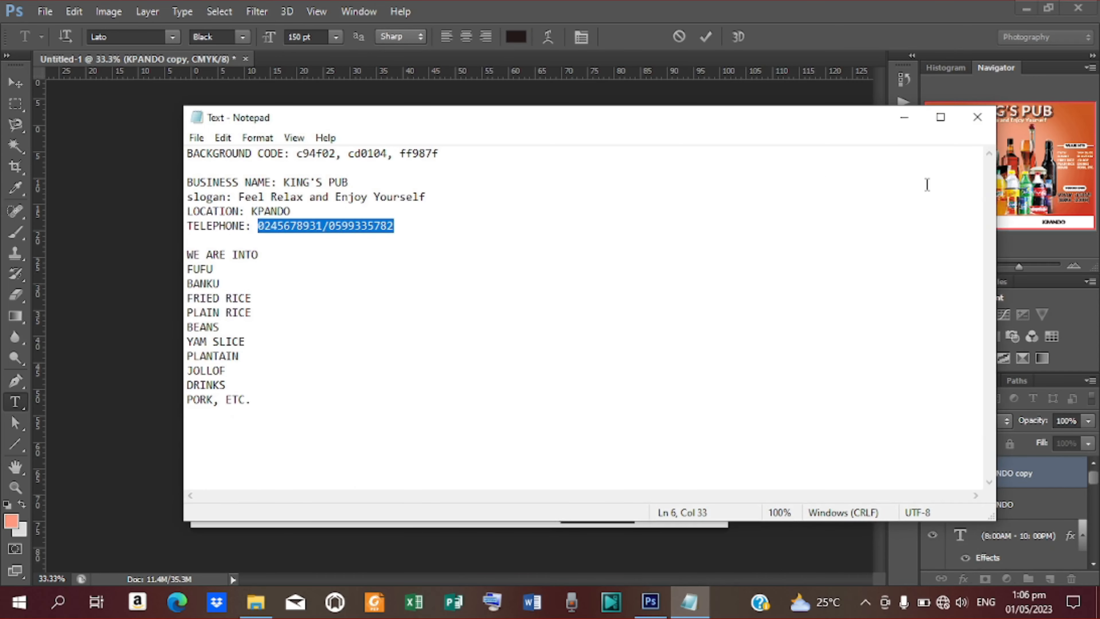
click(911, 119)
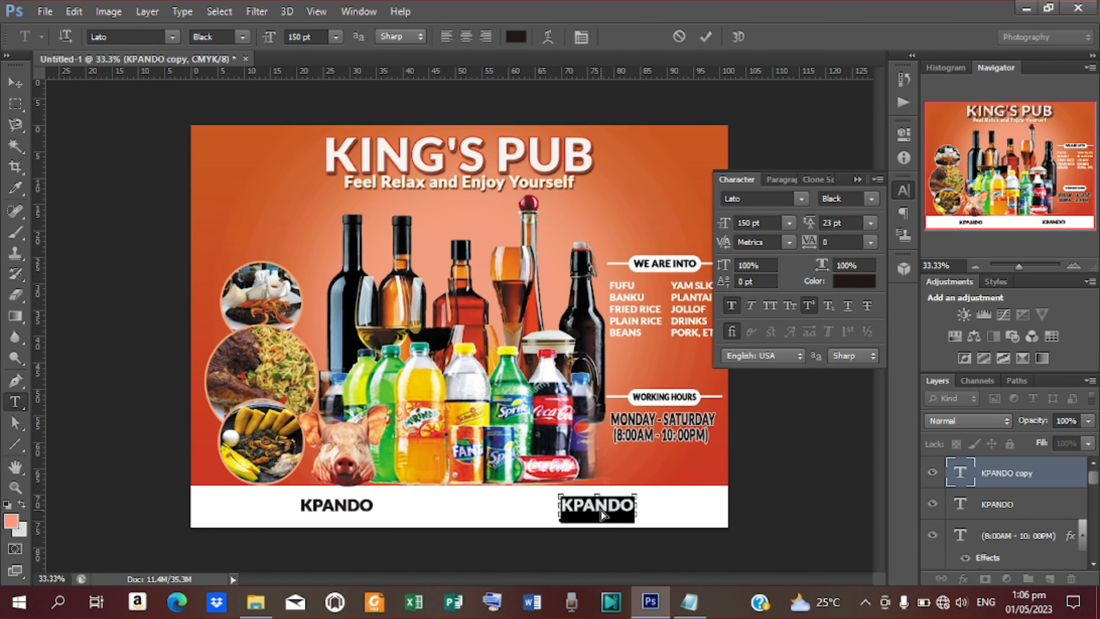
key(ctrl+v)
click(706, 36)
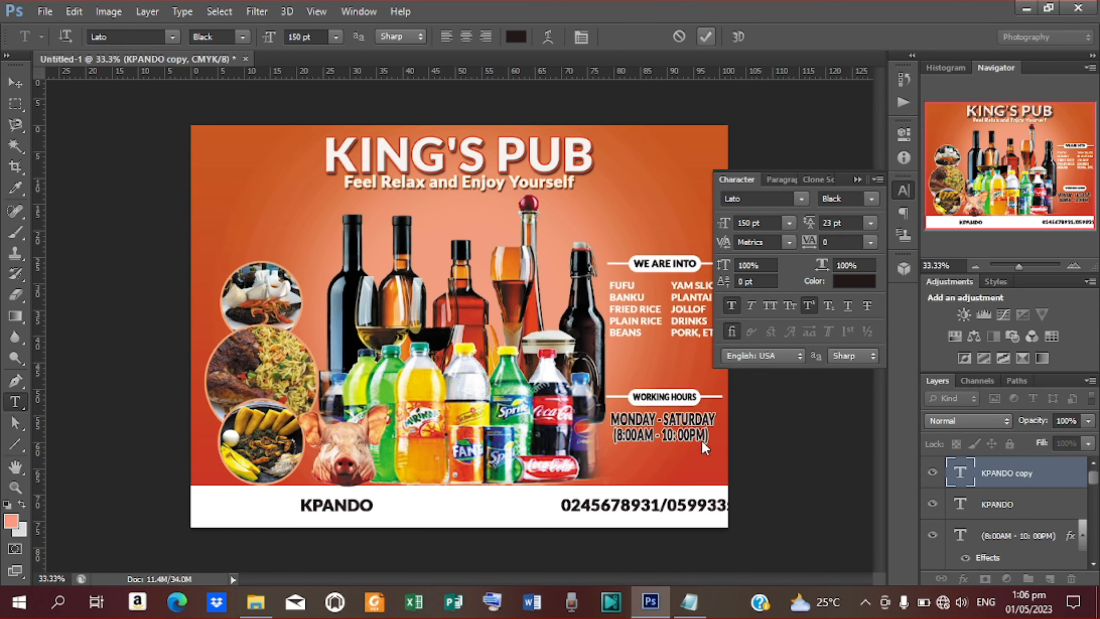
Move the telephone text left so it fits inside the footer, and shift KPANDO slightly left to balance it
click(15, 82)
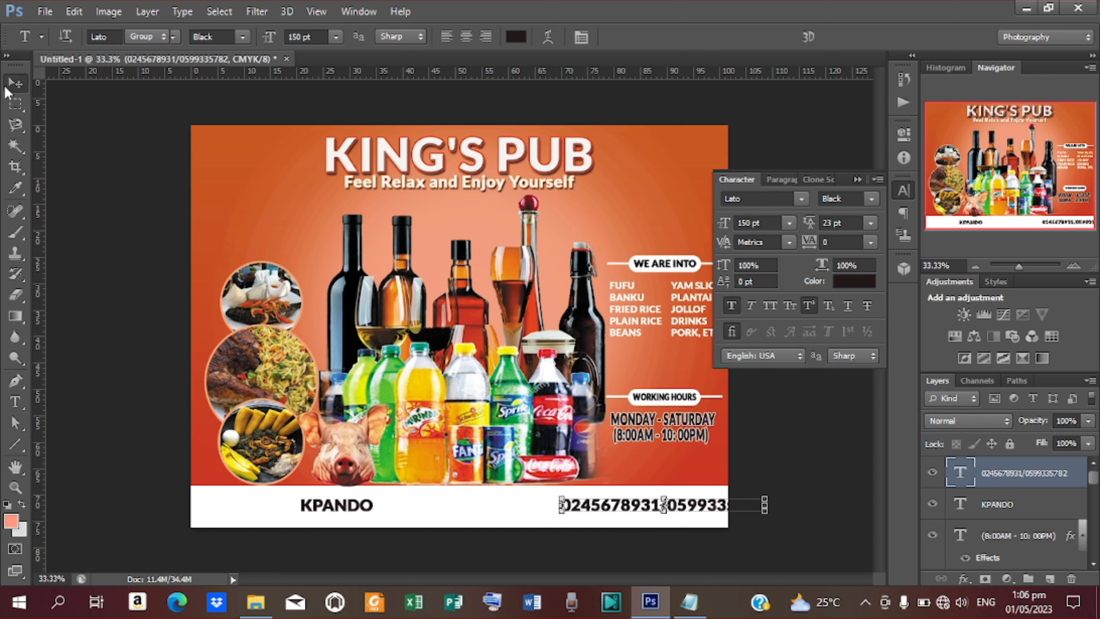
drag(689, 505, 617, 508)
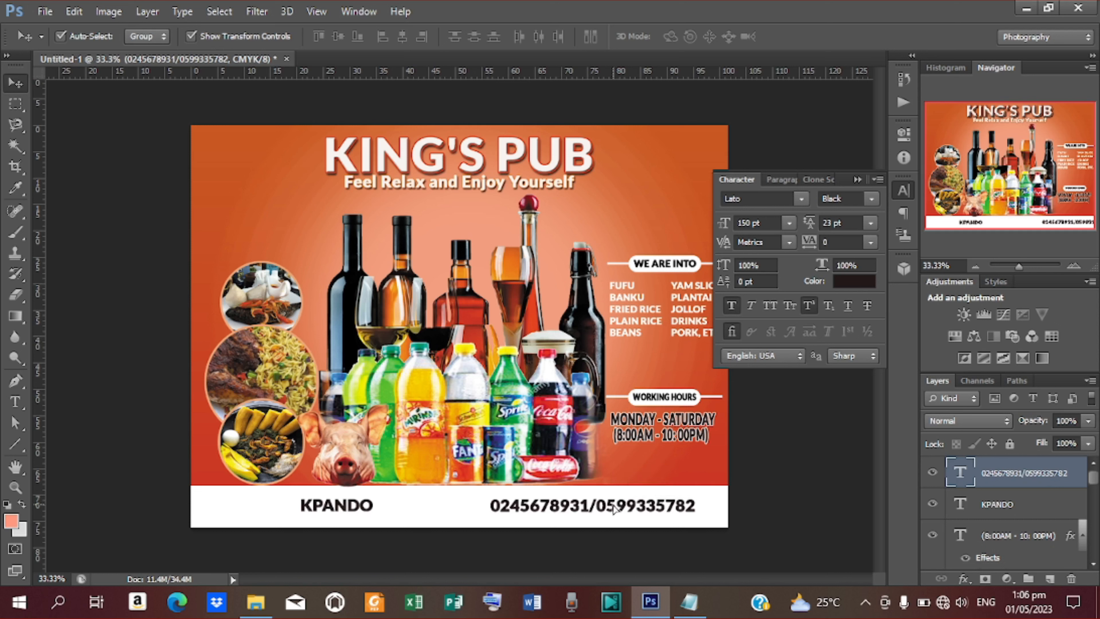
click(349, 514)
drag(343, 512, 316, 514)
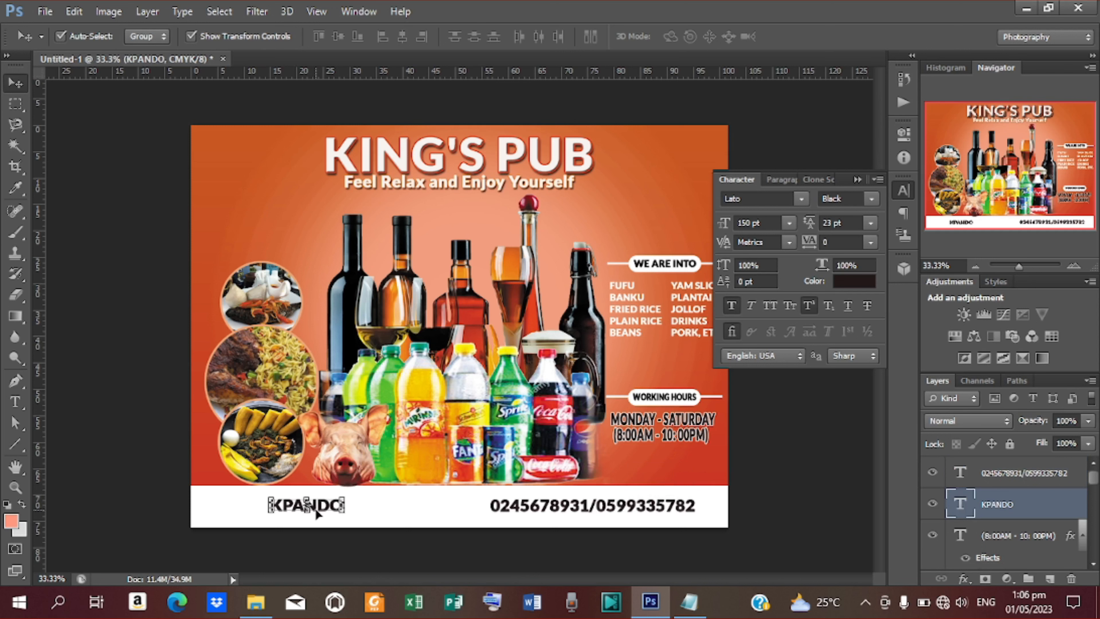
Place the google-location-icon-16 image near the banner's lower left corner and scale it down to about 13%
click(44, 11)
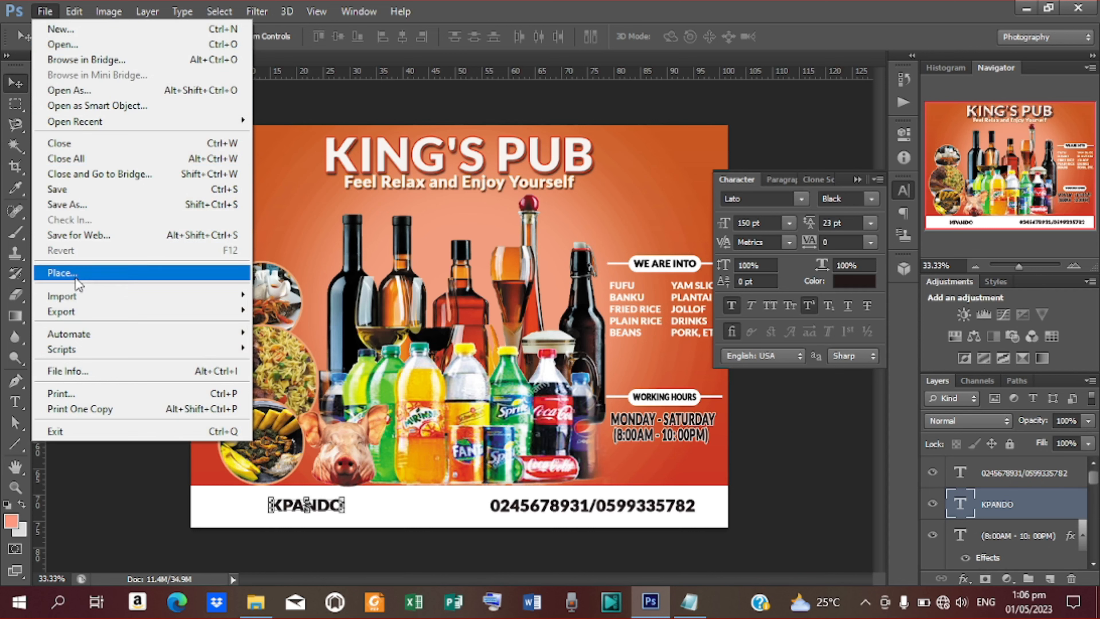
click(108, 272)
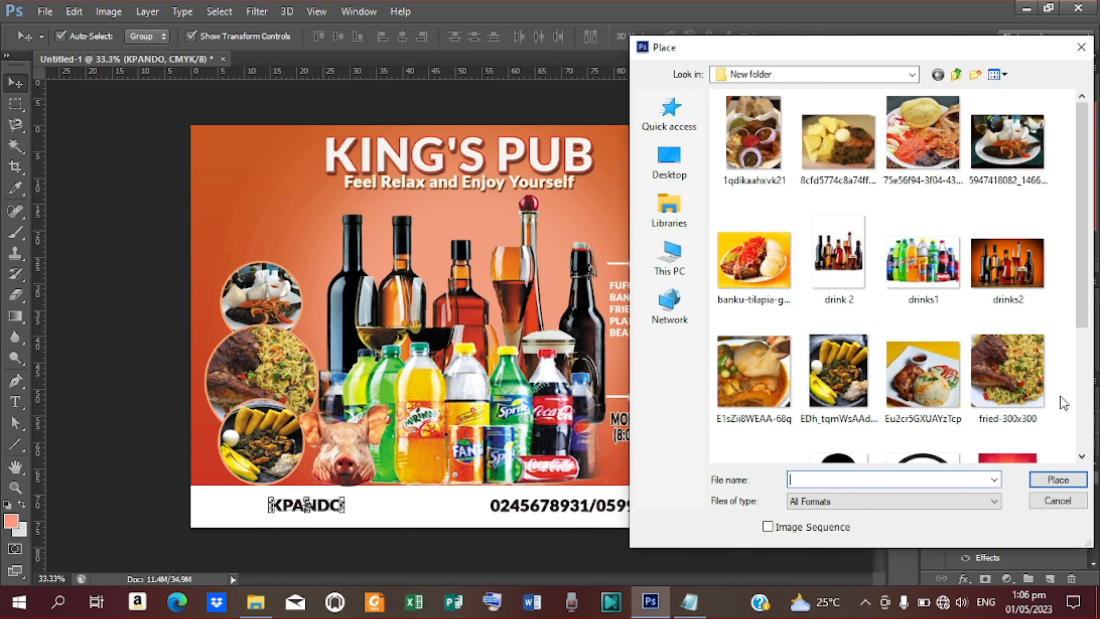
scroll(1083, 276, down, 5)
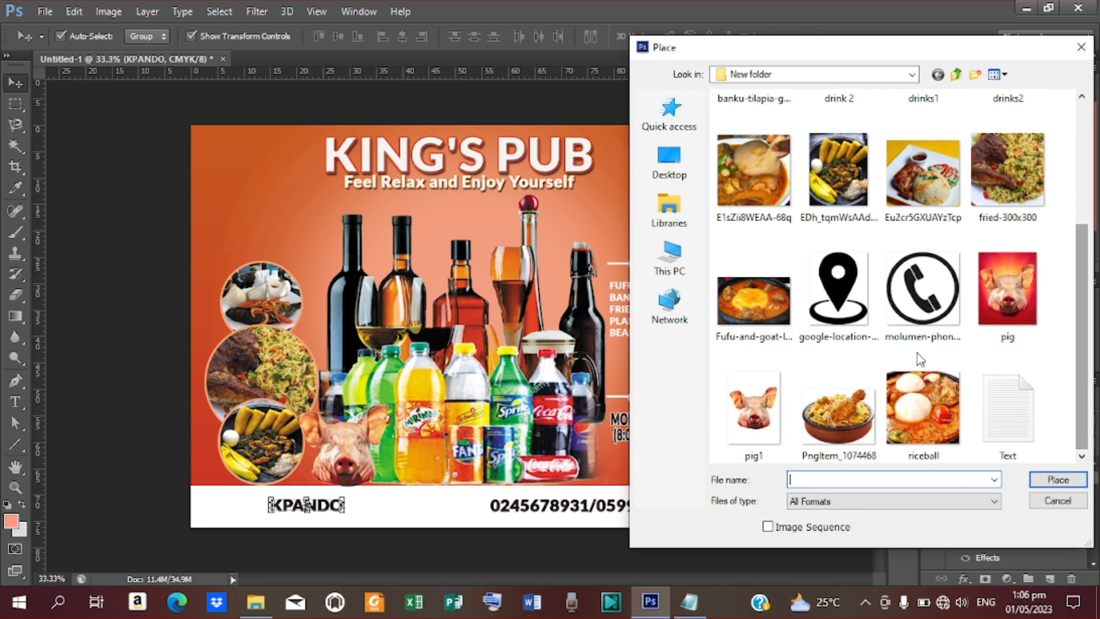
click(839, 307)
click(1058, 480)
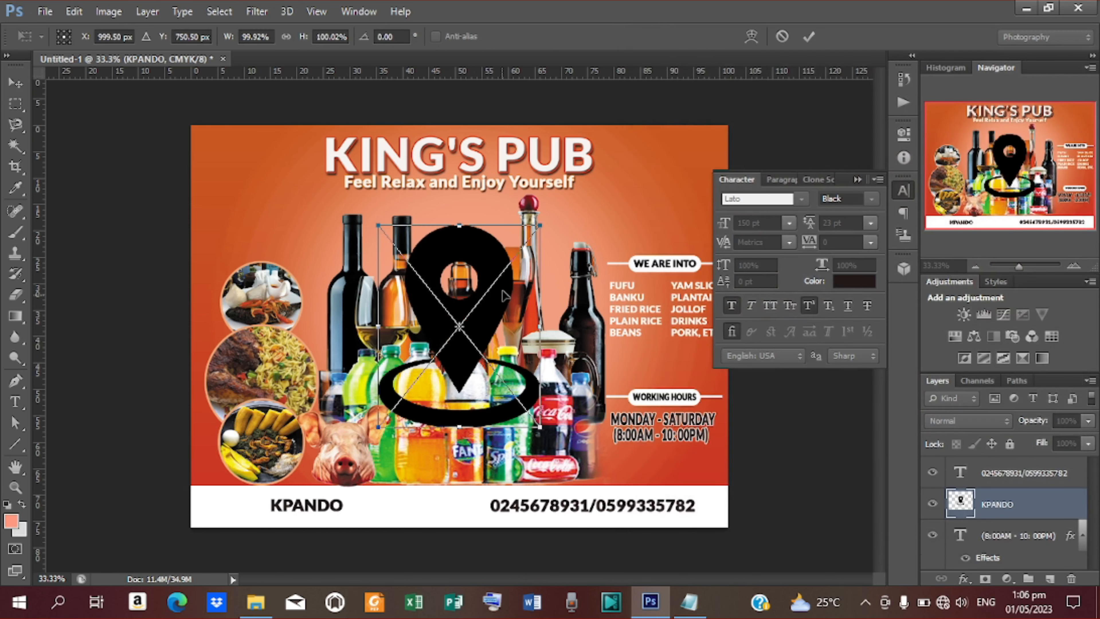
drag(502, 296, 283, 438)
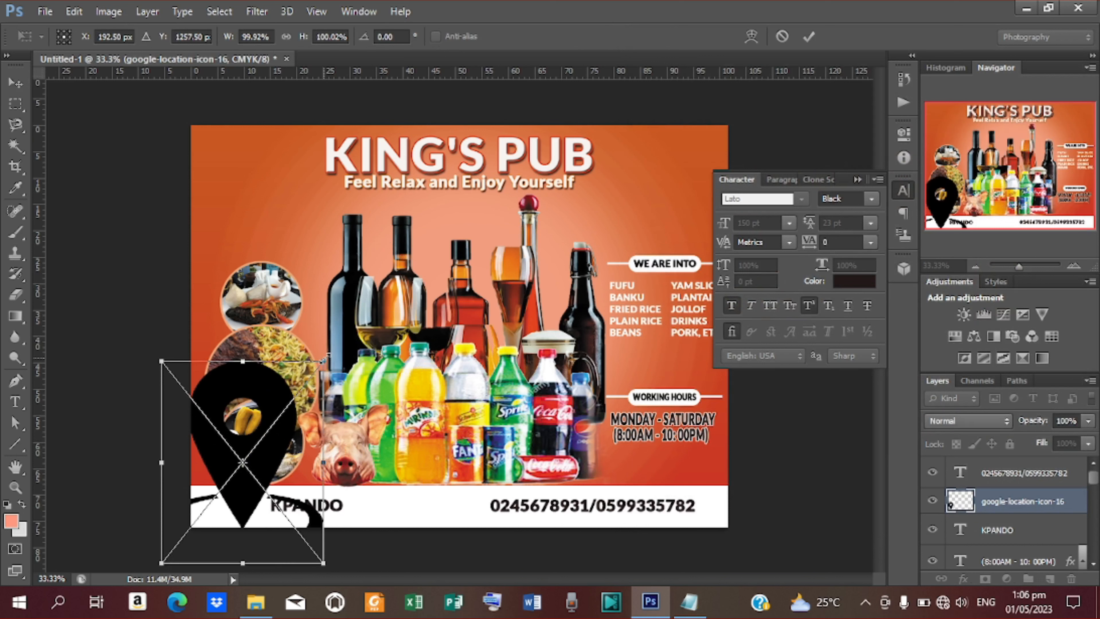
drag(323, 360, 263, 454)
Move the location icon into the white footer directly beside KPANDO, at about X 240.50 px, Y 1419.50 px, and commit the placement
key(Down)
key(Down)
key(Down)
key(Down)
key(Down)
key(Down)
key(Down)
key(Down)
key(Down)
key(Down)
key(Down)
key(Down)
key(Down)
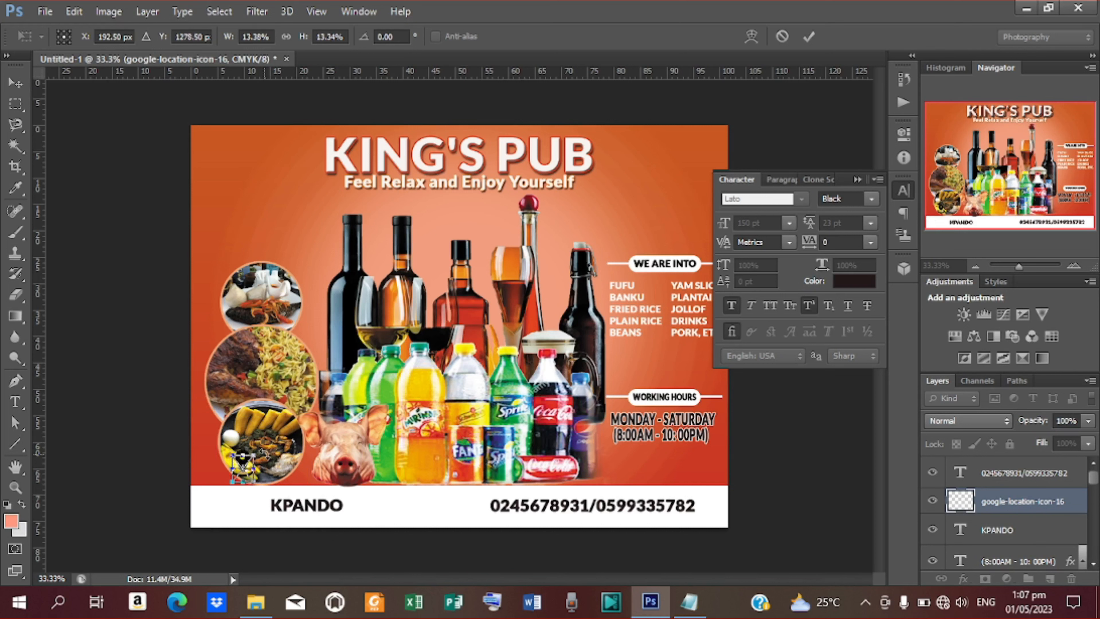
key(Down)
key(Down)
key(Down)
key(Down)
key(Down)
key(Down)
key(Down)
key(Down)
key(Down)
key(Down)
key(Down)
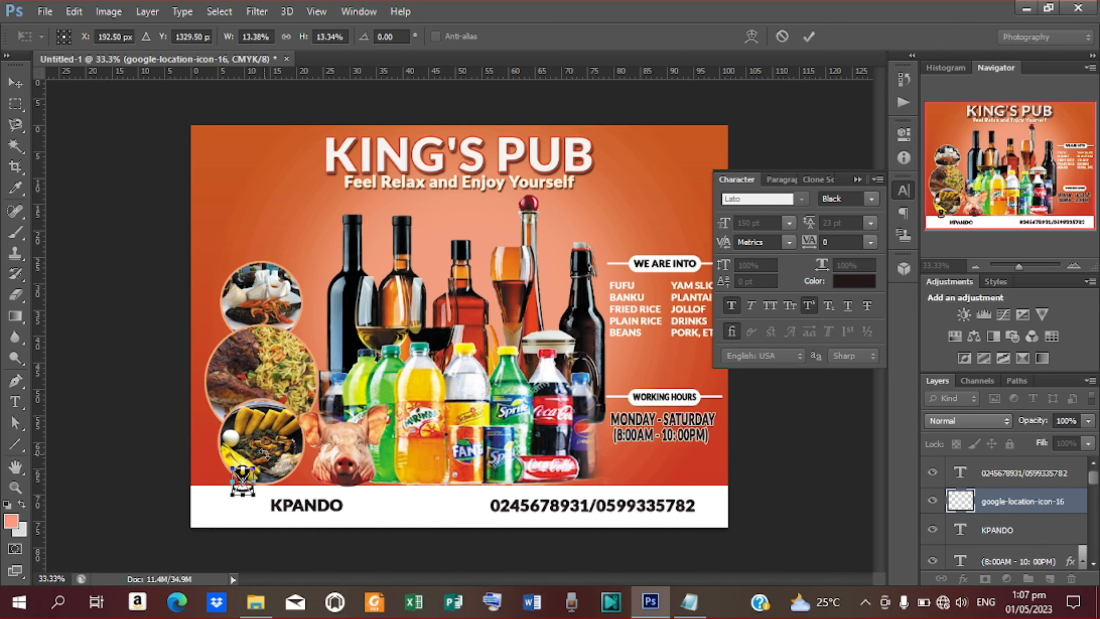
key(Down)
key(Down)
key(Down)
key(Down)
key(Down)
key(Down)
key(Down)
key(Down)
key(Down)
key(Down)
key(Down)
key(Down)
key(Down)
key(Down)
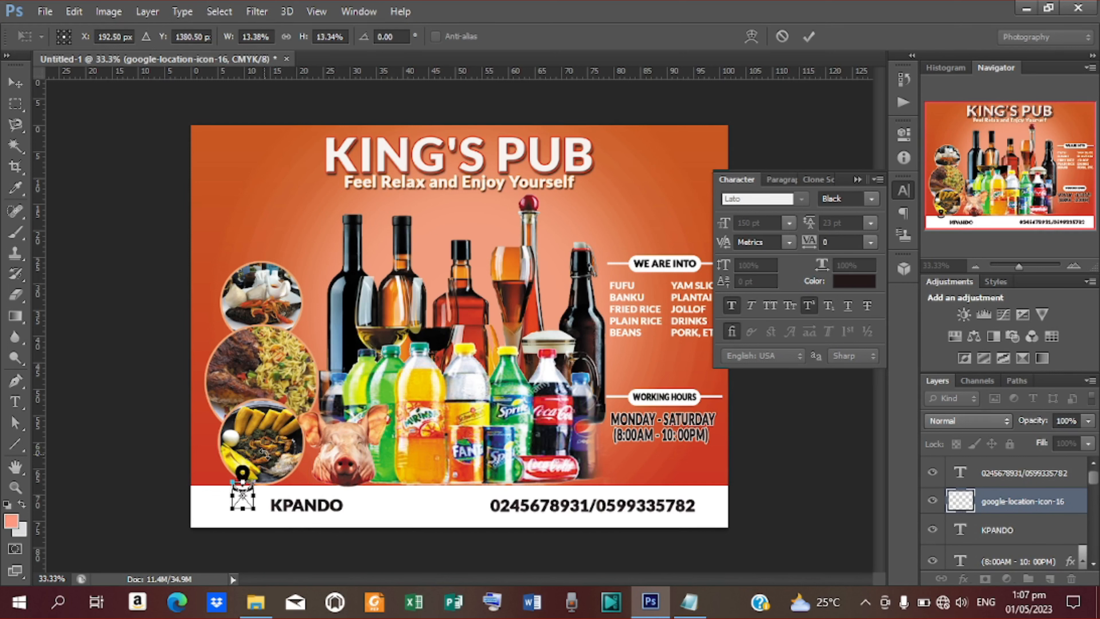
key(Down)
key(Down)
key(Down)
key(Down)
key(Down)
key(Down)
key(Down)
key(Down)
key(Down)
key(Down)
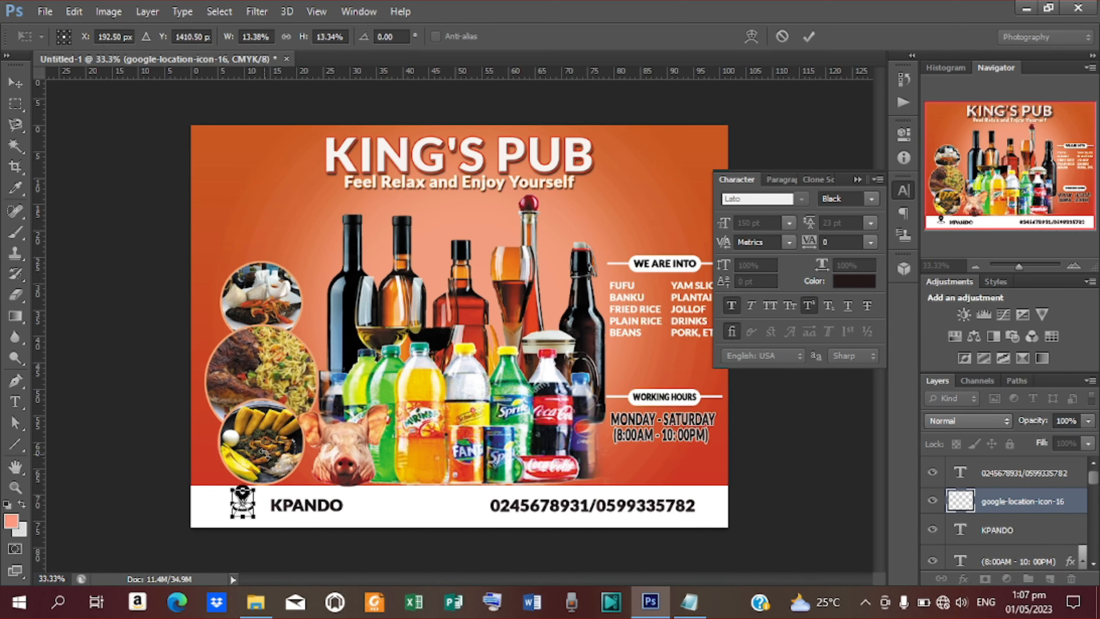
key(Down)
key(Right)
key(Right)
key(Right)
key(Right)
key(Right)
key(Right)
key(Right)
key(Right)
key(Right)
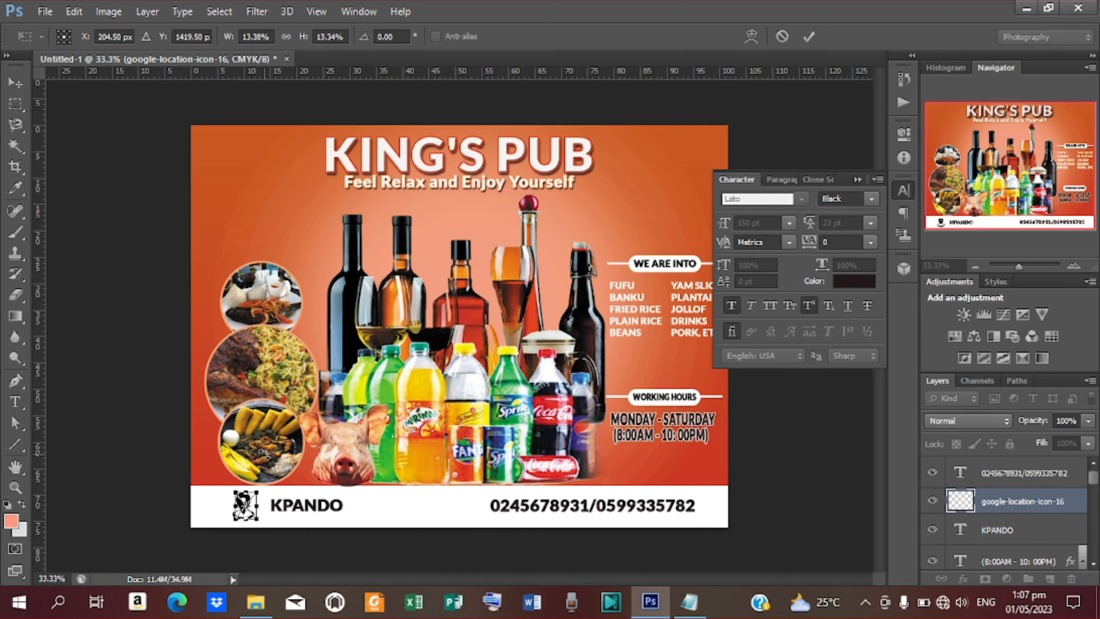
key(Right)
key(Right)
key(Right)
key(Right)
key(Right)
key(Right)
key(Right)
key(Right)
key(Right)
key(Right)
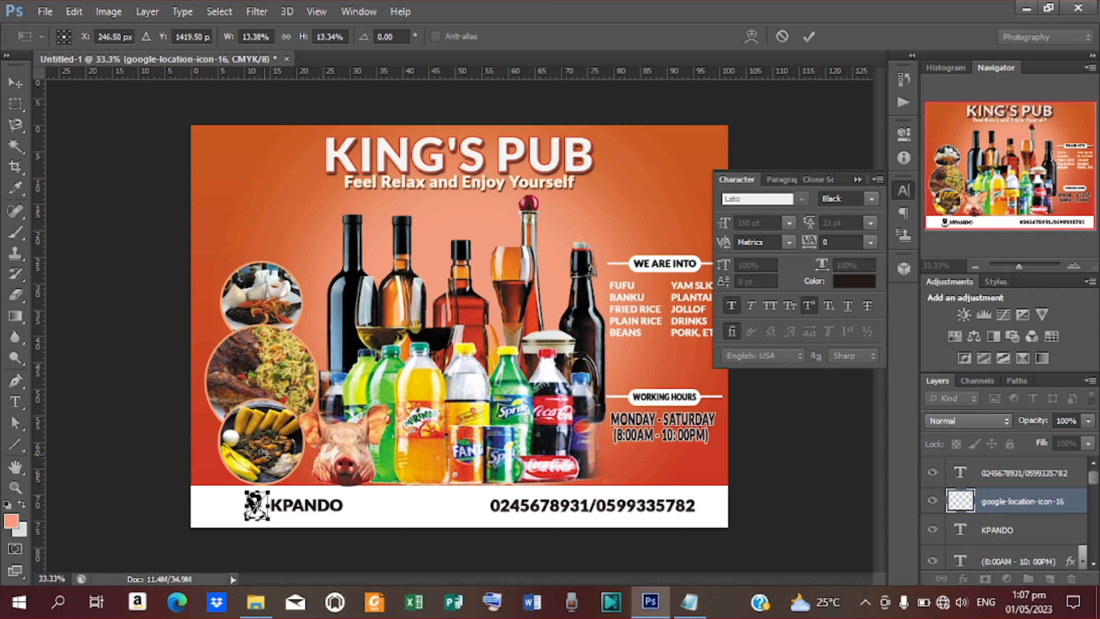
key(Left)
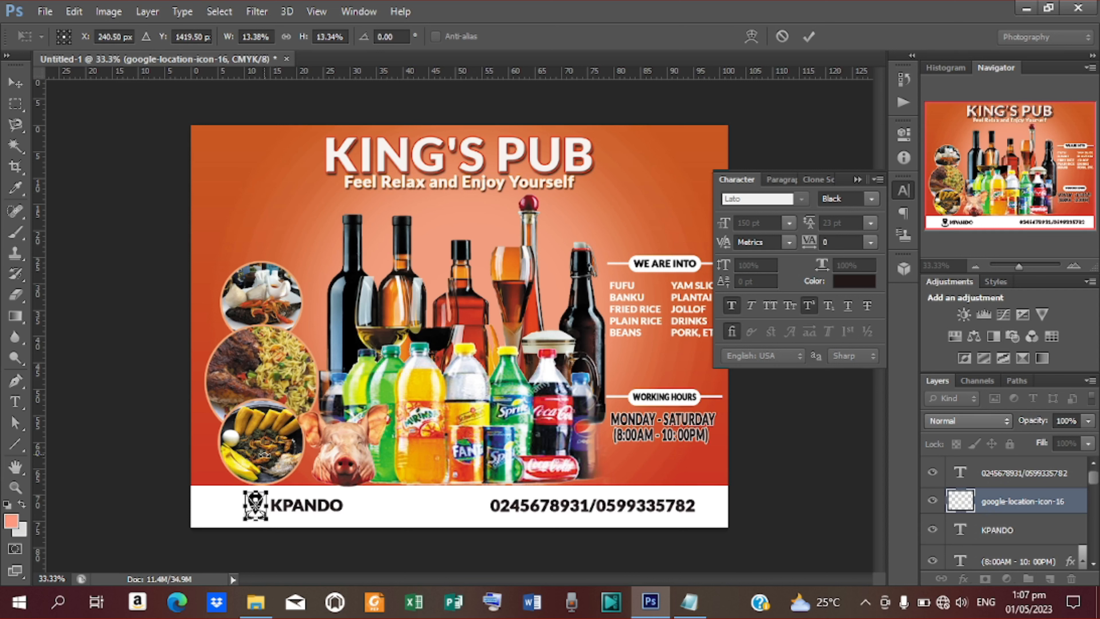
click(809, 37)
Place the molumen-phone-icon image in the banner, scale it down to 4.50%, and commit the placement
click(45, 11)
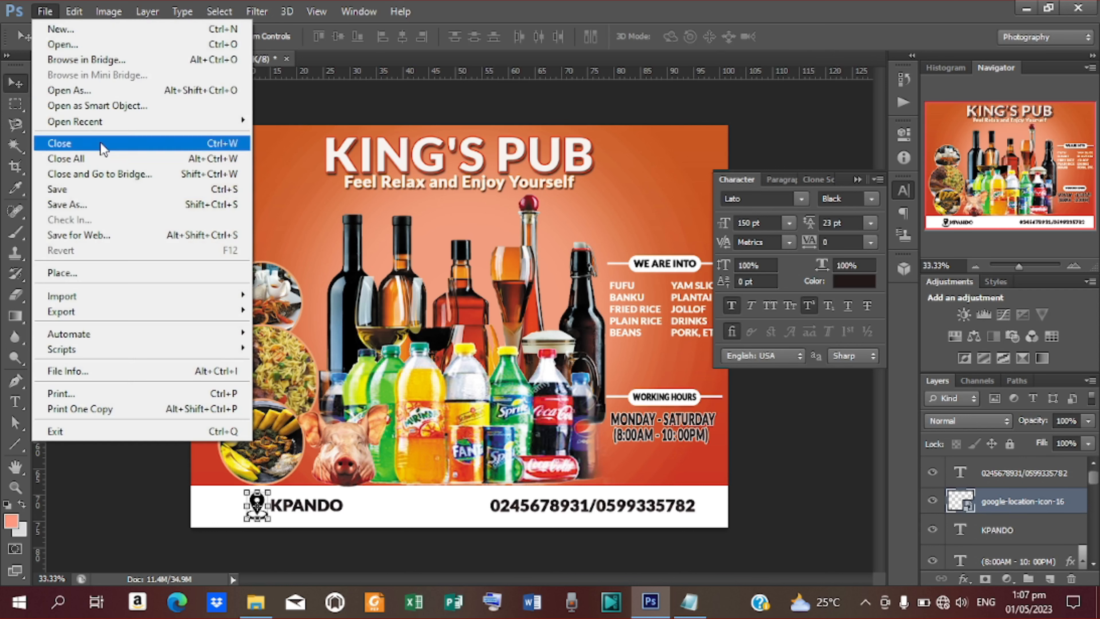
click(97, 266)
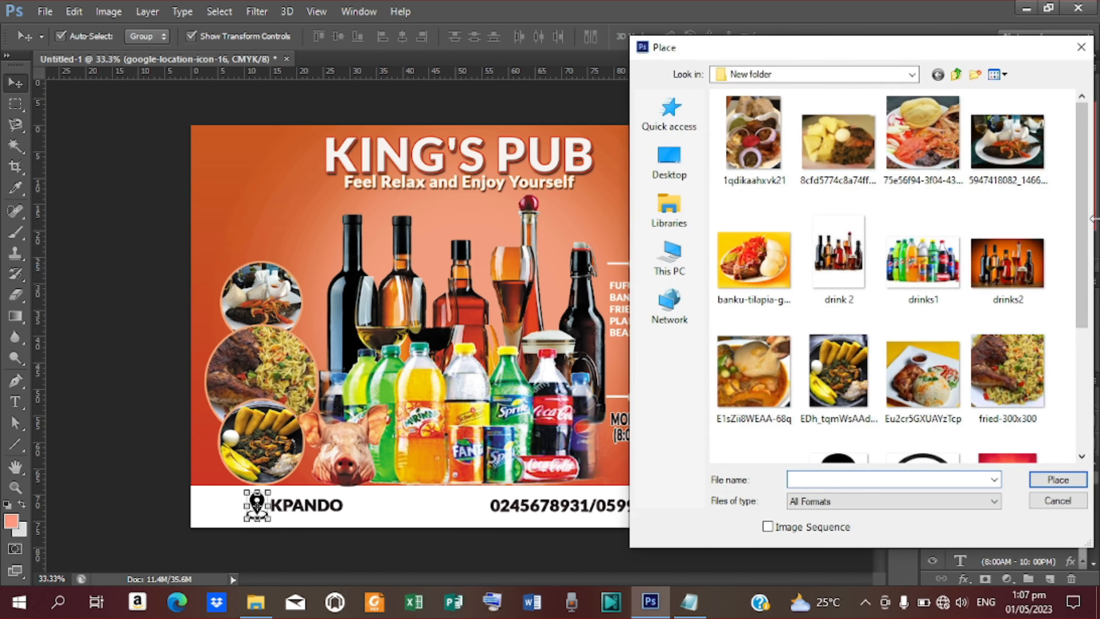
scroll(936, 312, down, 3)
click(936, 312)
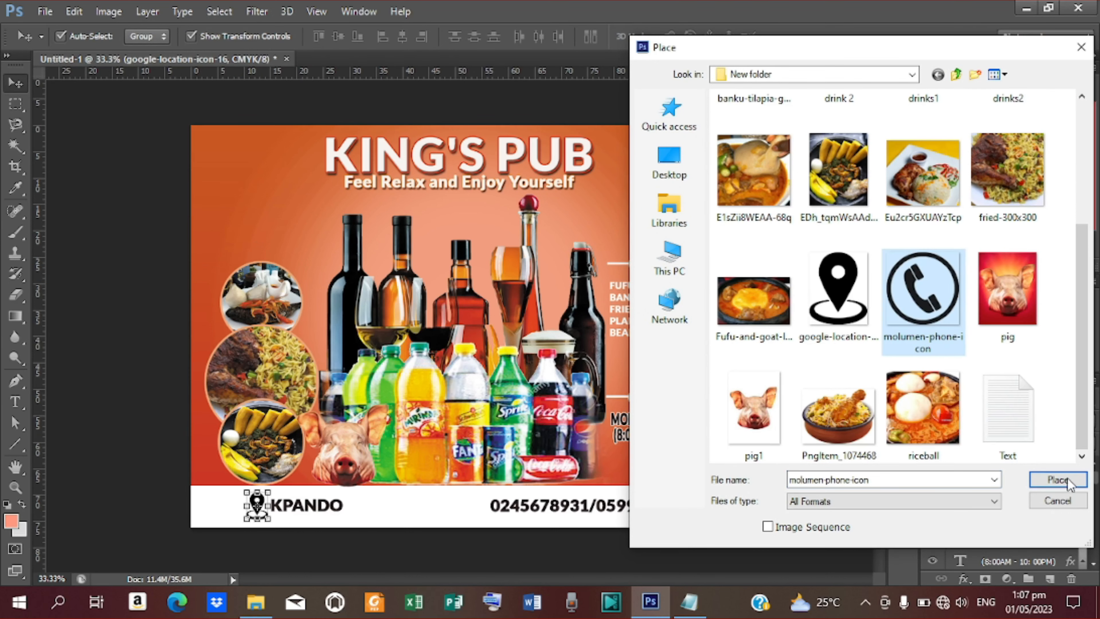
click(1058, 480)
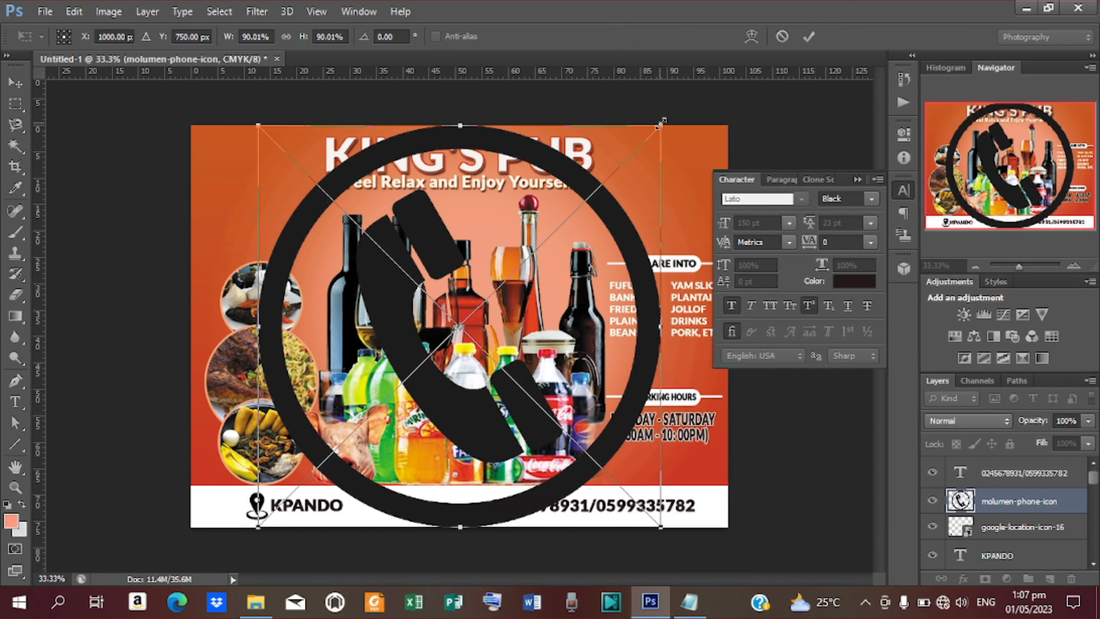
drag(662, 121, 485, 330)
click(807, 36)
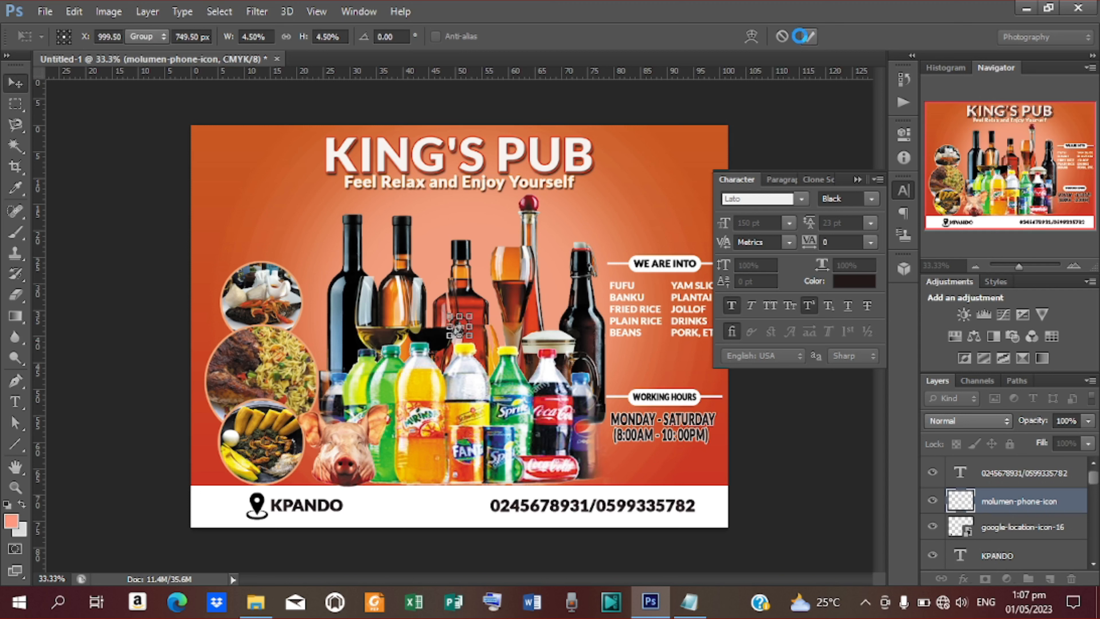
Move the phone icon down into the white footer so it sits directly in front of the telephone numbers, and deselect it
key(shift+Down)
key(shift+Down)
key(shift+Down)
key(shift+Down)
key(shift+Down)
key(shift+Down)
key(shift+Down)
key(shift+Down)
key(shift+Down)
key(shift+Down)
key(shift+Down)
key(shift+Down)
key(shift+Down)
key(shift+Down)
key(shift+Down)
key(shift+Down)
key(shift+Down)
key(shift+Down)
key(shift+Down)
key(shift+Down)
key(shift+Down)
key(shift+Down)
key(shift+Down)
key(shift+Down)
key(shift+Down)
key(shift+Down)
key(shift+Down)
key(shift+Down)
key(shift+Down)
key(shift+Down)
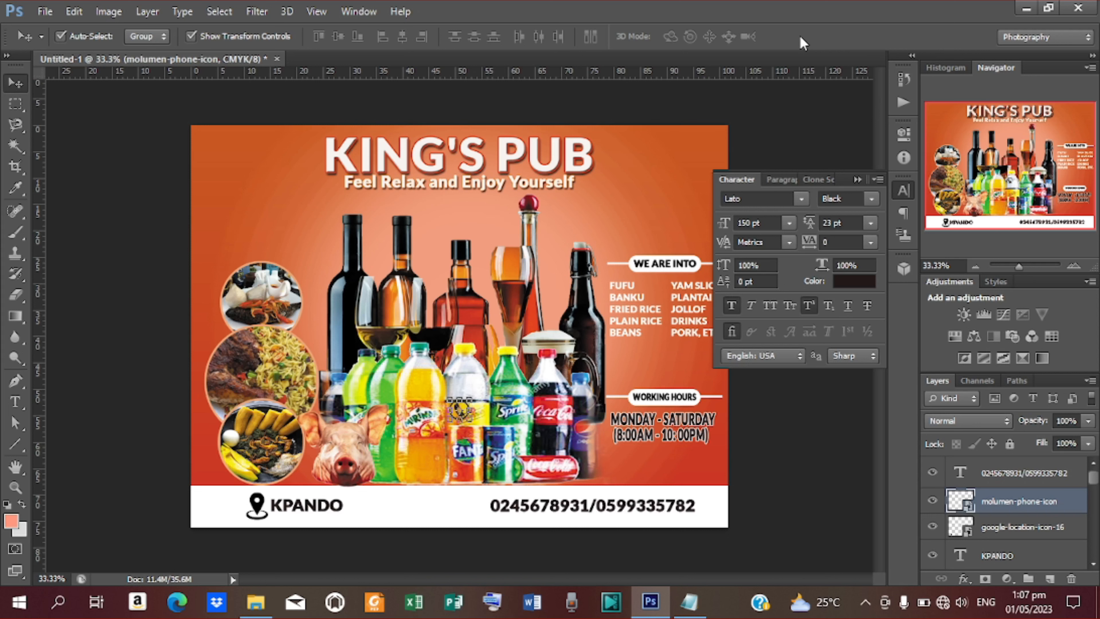
key(shift+Down)
key(shift+Down)
key(shift+Down)
key(shift+Down)
key(shift+Down)
key(shift+Down)
key(shift+Down)
key(shift+Down)
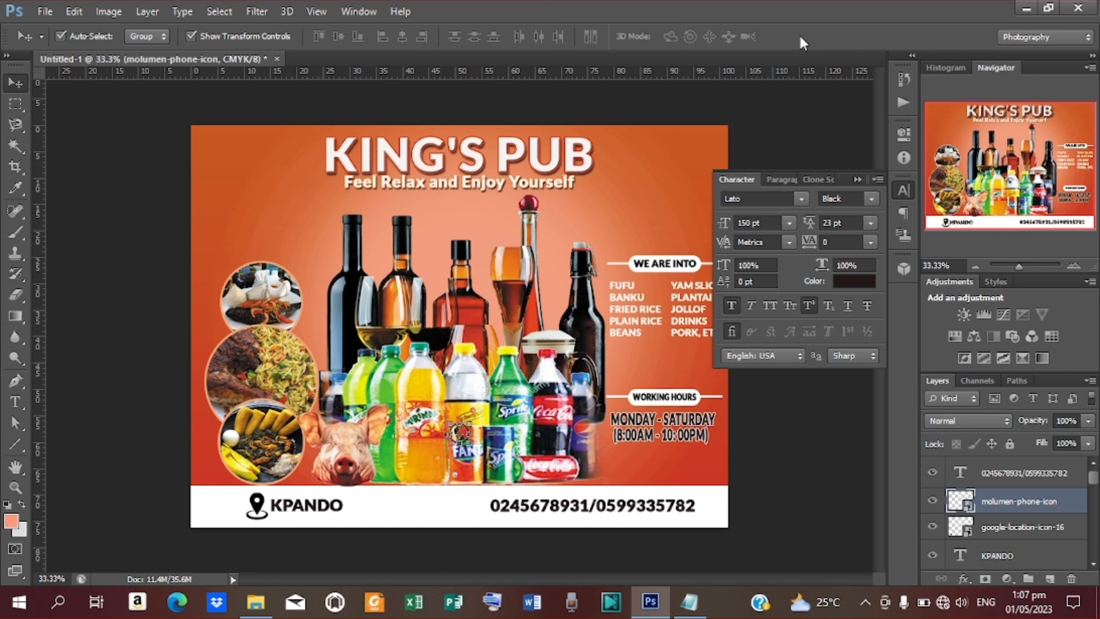
key(shift+Down)
key(shift+Down)
key(shift+Down)
key(shift+Down)
key(shift+Down)
key(shift+Down)
key(shift+Down)
key(shift+Down)
key(shift+Down)
key(shift+Down)
key(shift+Down)
key(shift+Down)
key(shift+Down)
key(shift+Down)
key(shift+Down)
key(shift+Down)
key(shift+Down)
key(shift+Down)
key(shift+Down)
key(shift+Down)
key(shift+Down)
key(shift+Down)
key(shift+Down)
key(shift+Down)
key(shift+Down)
key(shift+Down)
key(shift+Right)
key(shift+Right)
key(shift+Right)
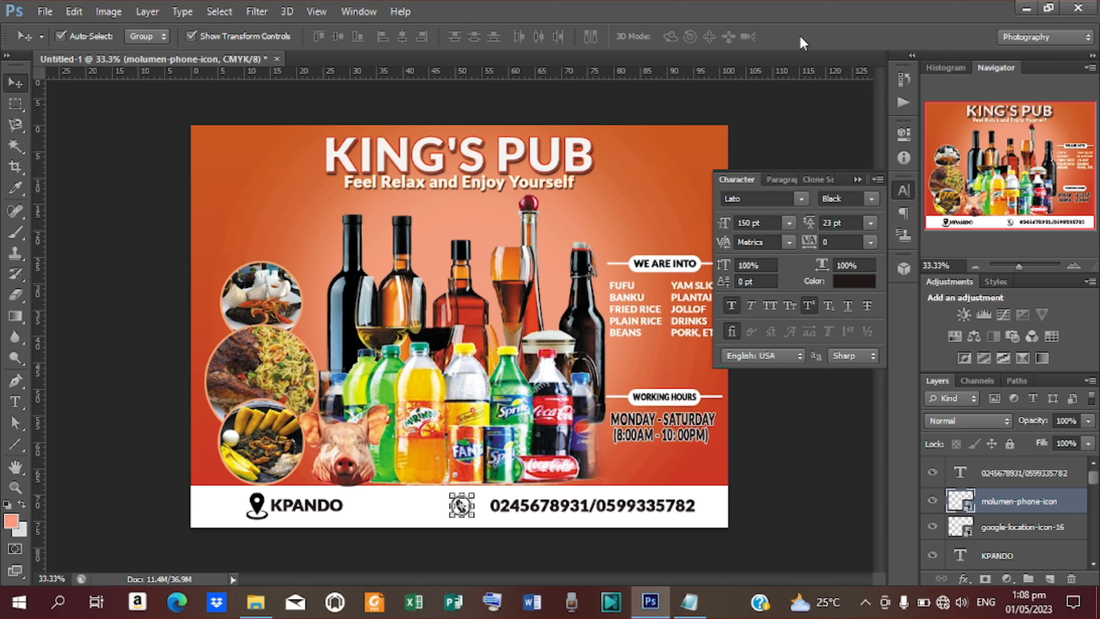
key(shift+Right)
key(shift+Right)
key(shift+Right)
key(shift+Right)
key(shift+Right)
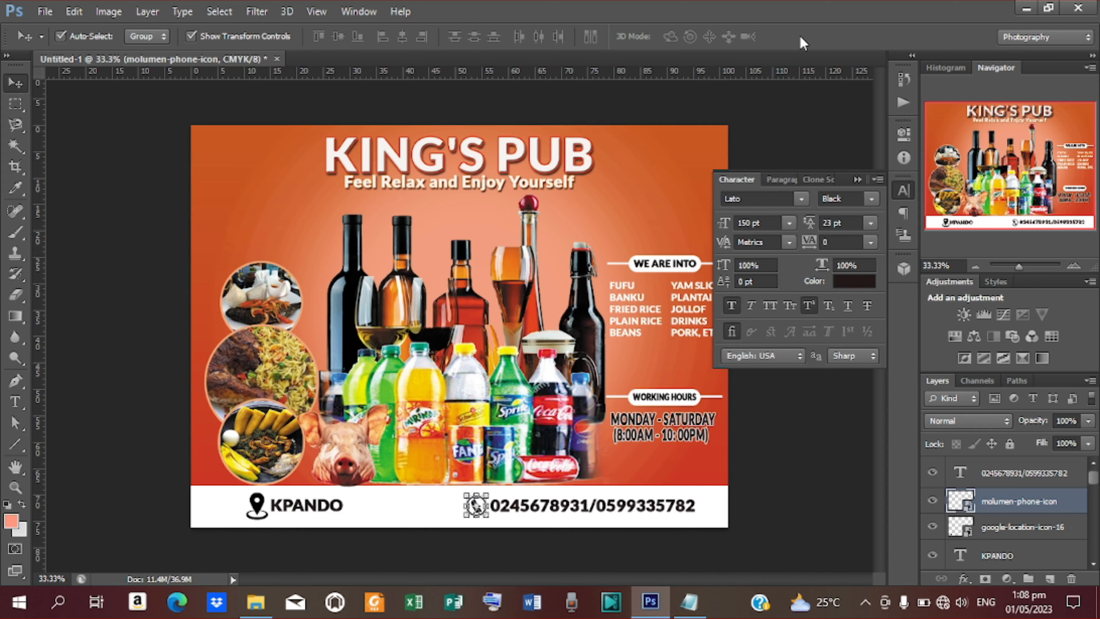
key(shift+Right)
click(857, 179)
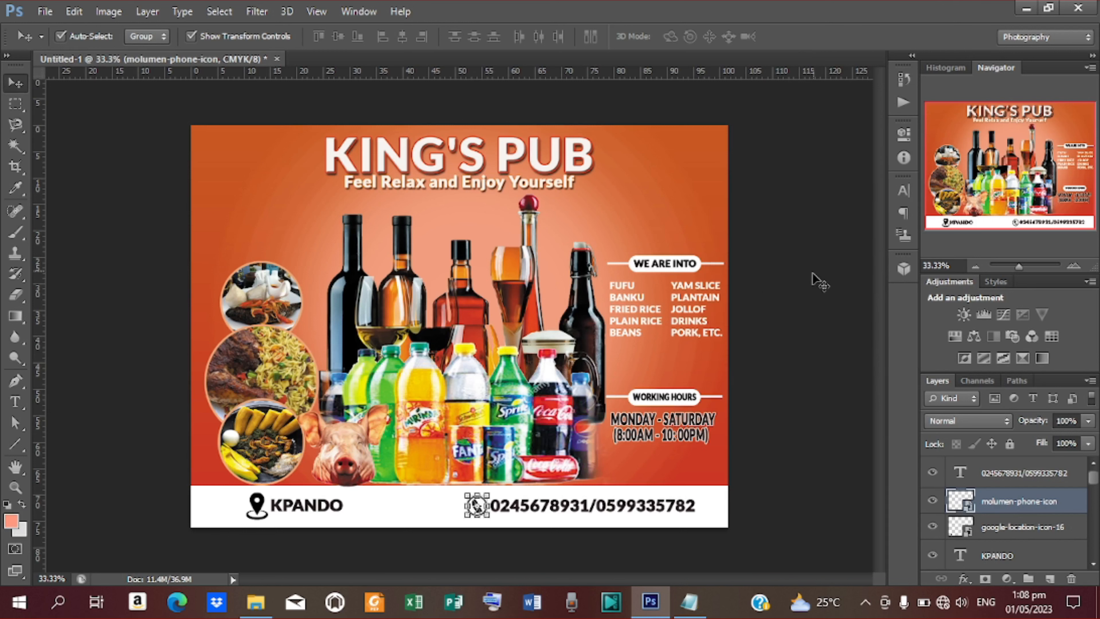
click(792, 338)
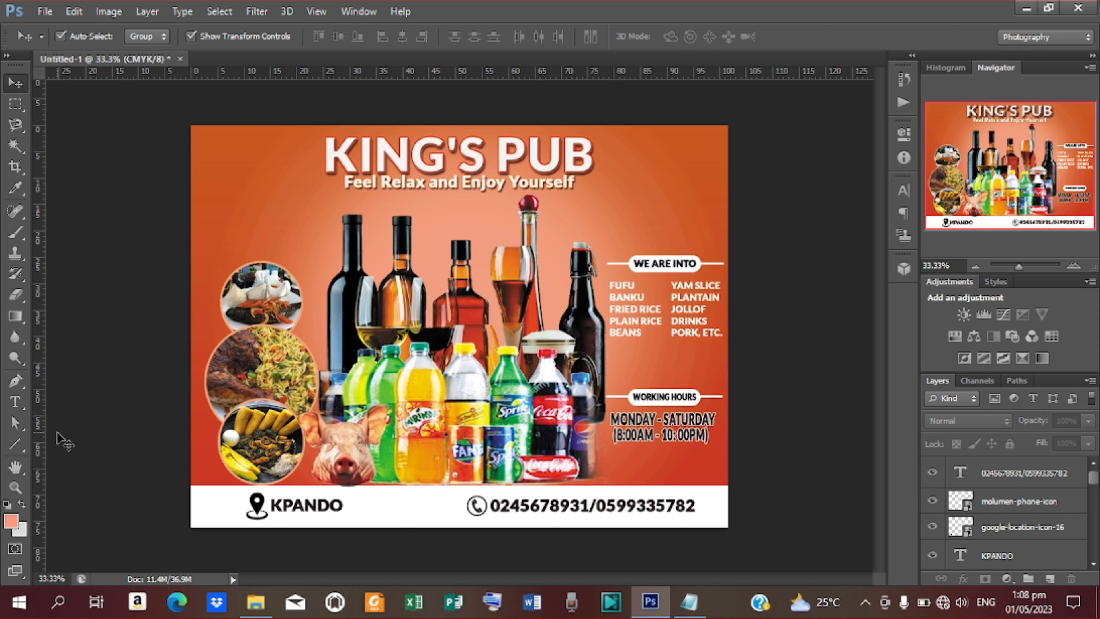
Draw a thin vertical rectangle about 10 px by 201 px near the banner's upper left corner and fill it white
click(1029, 477)
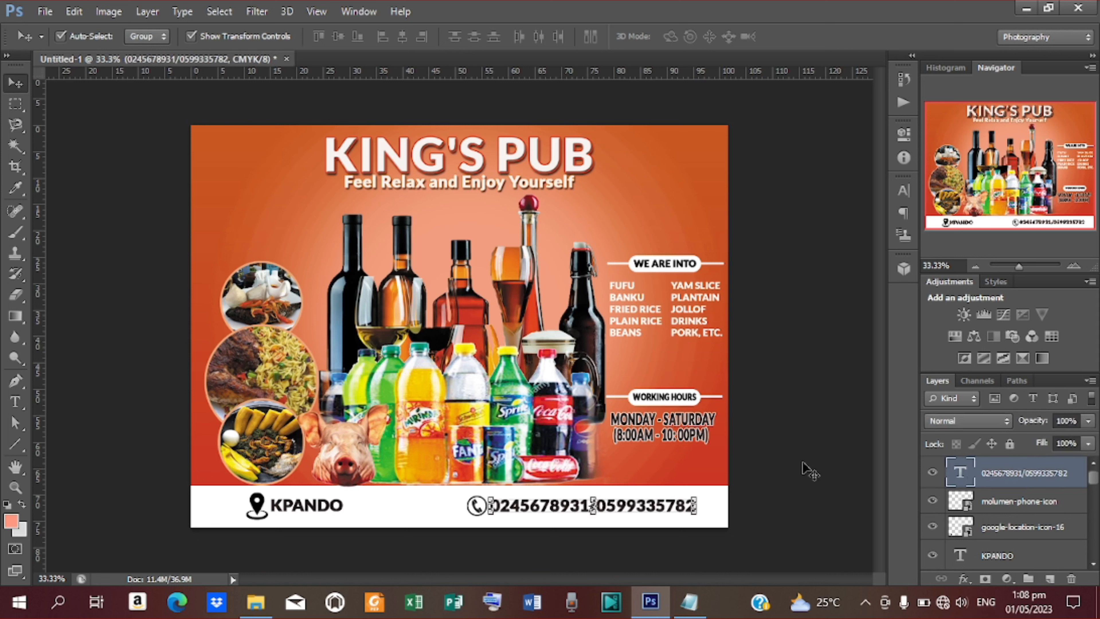
click(16, 445)
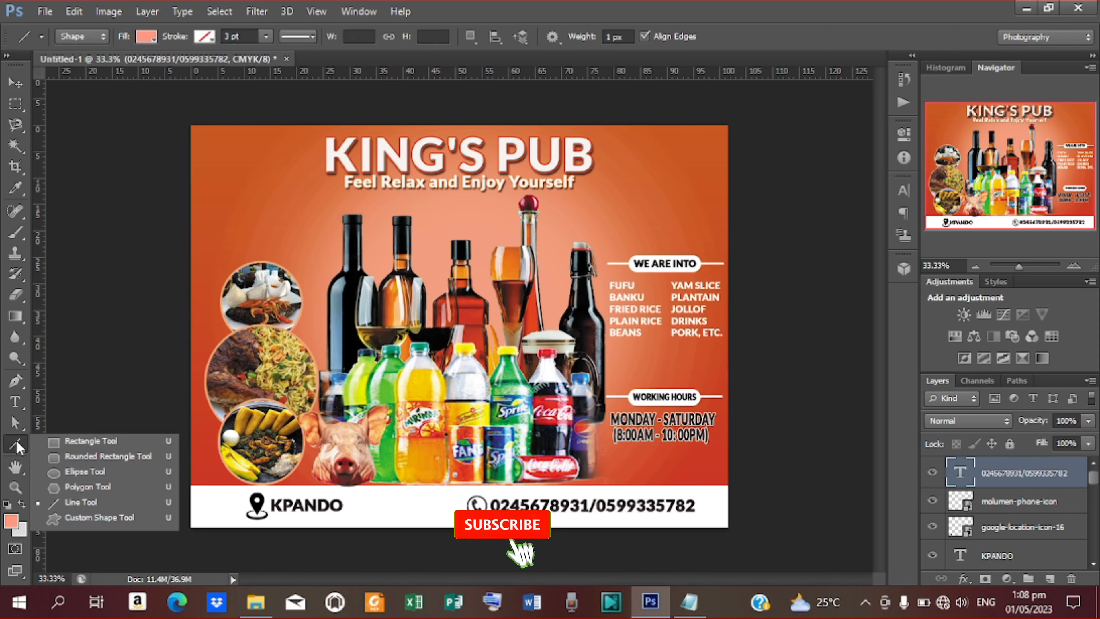
click(75, 443)
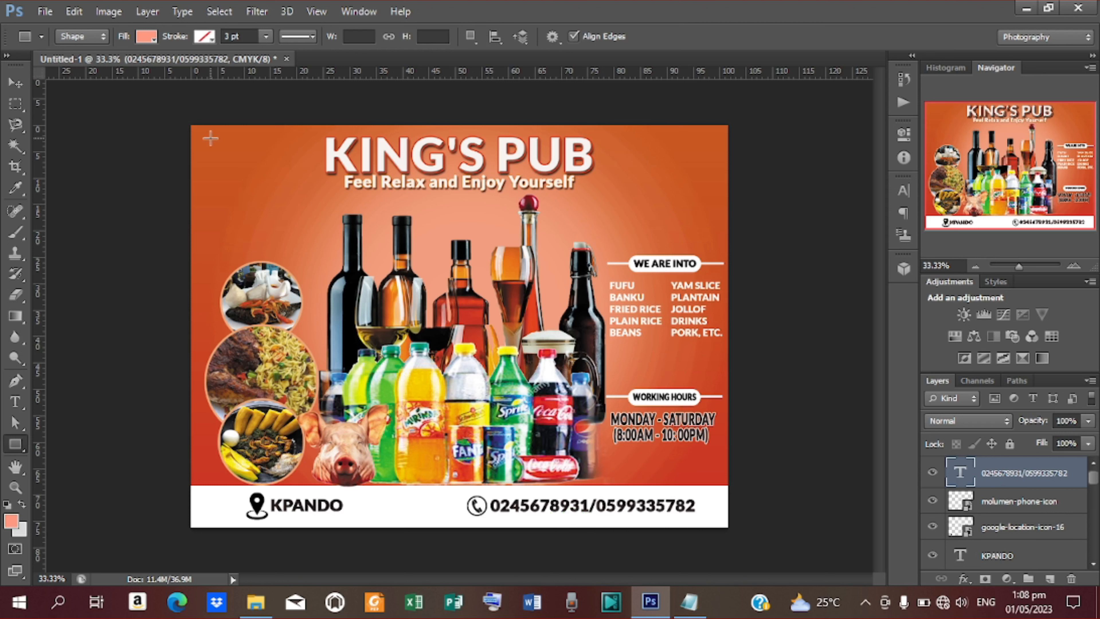
drag(211, 139, 209, 191)
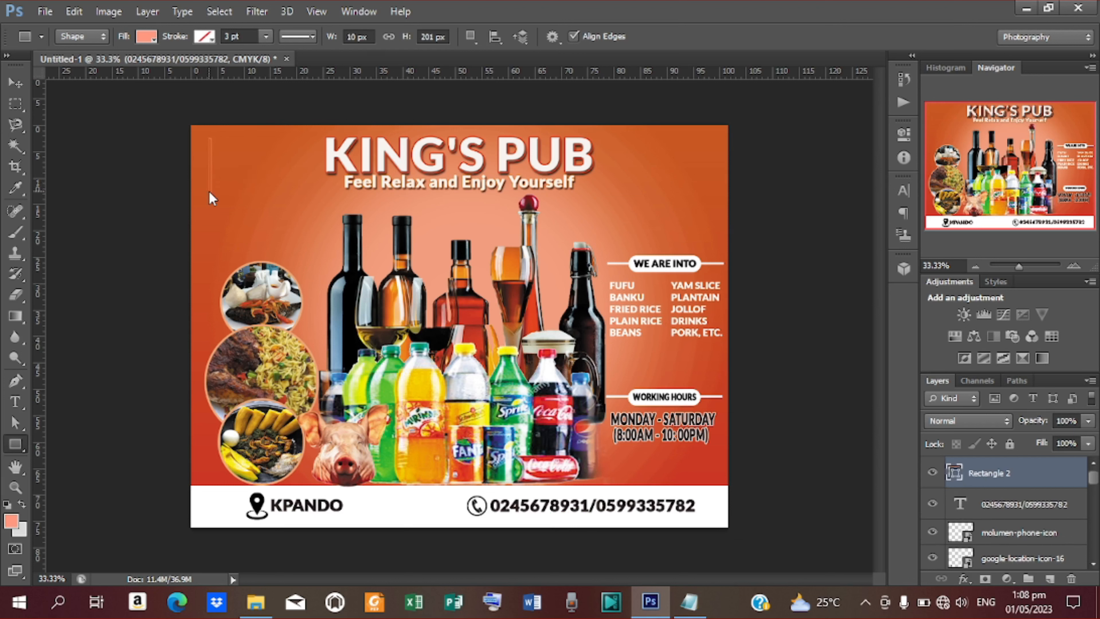
click(148, 38)
click(76, 112)
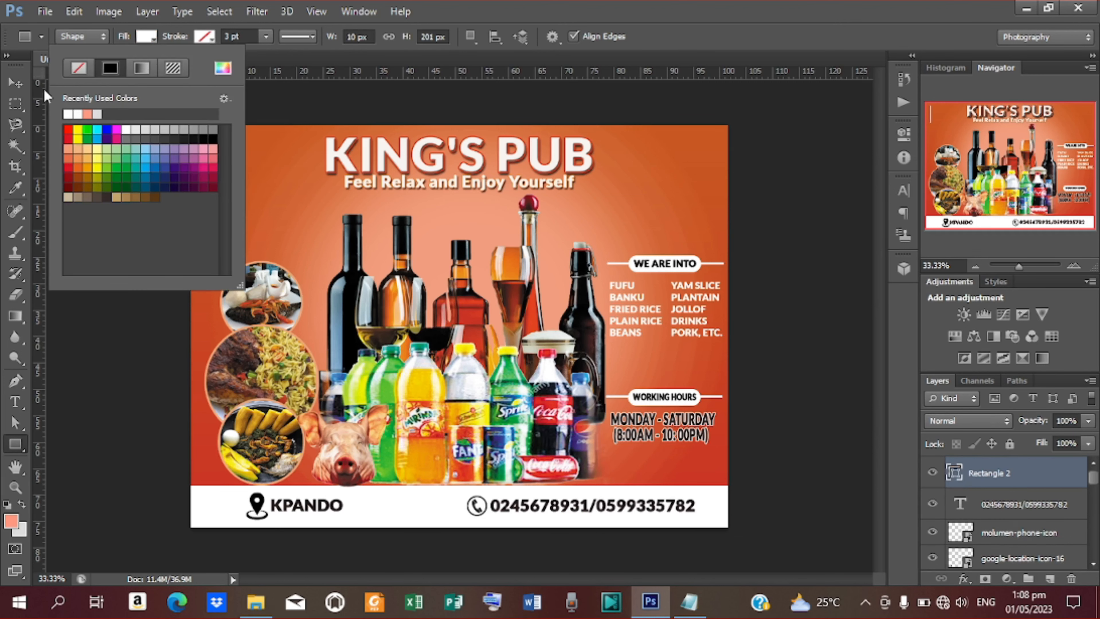
Set the thin white rectangle's layer opacity to 40%
click(15, 84)
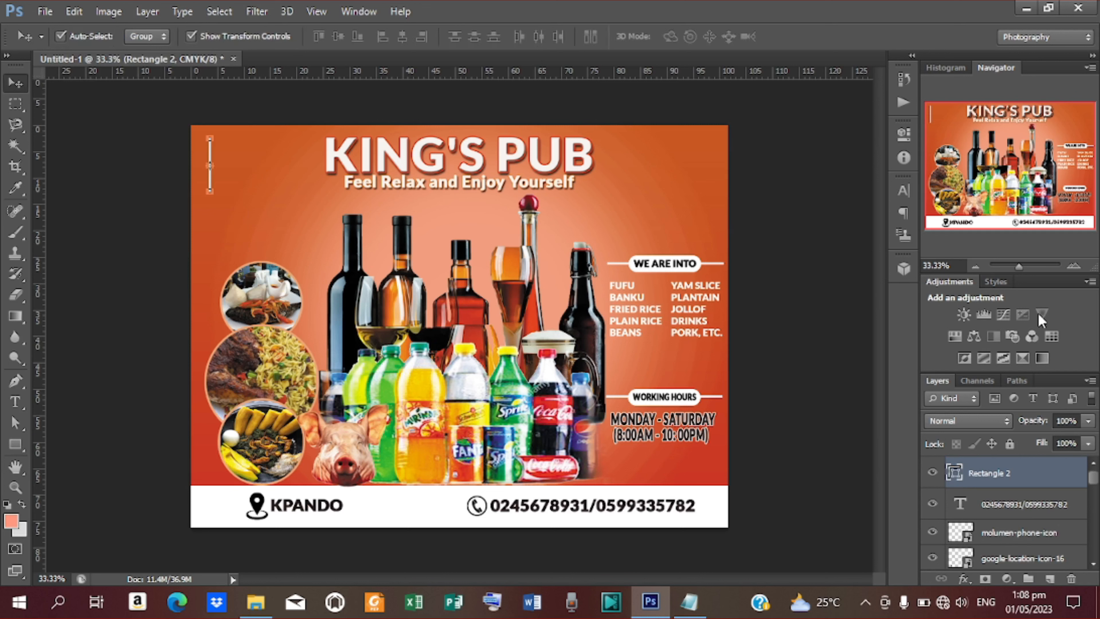
drag(1045, 427, 1018, 426)
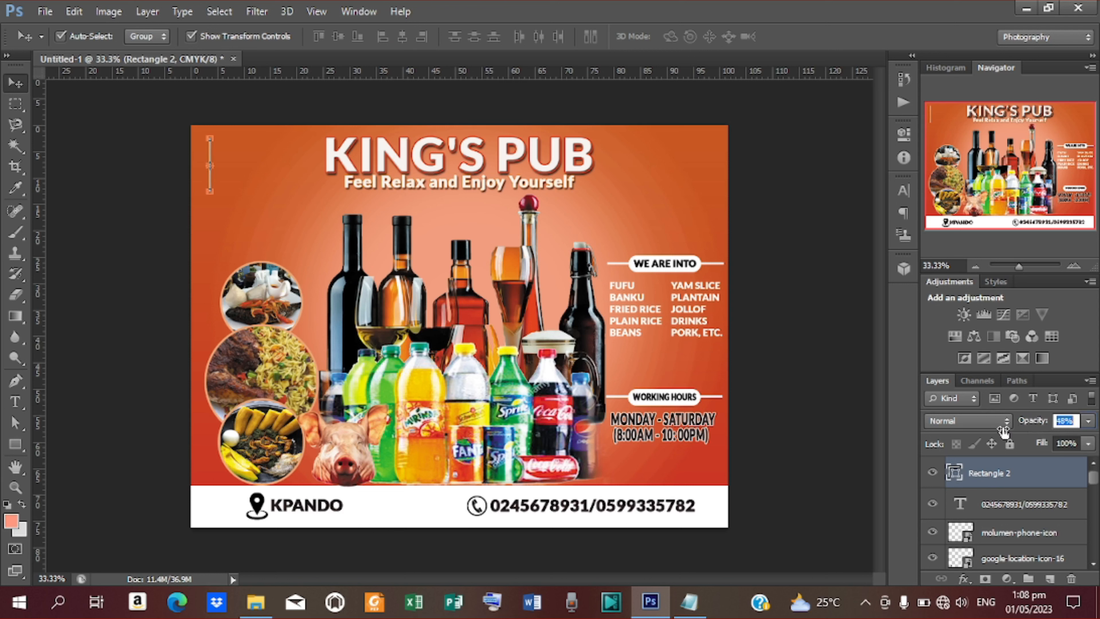
drag(999, 433, 996, 429)
drag(1074, 422, 928, 454)
text(40)
key(Return)
Duplicate the thin rectangle and offset the copy slightly to its right as a second stripe, without transform controls showing
key(ctrl+j)
key(shift+Right)
key(shift+Right)
key(shift+Right)
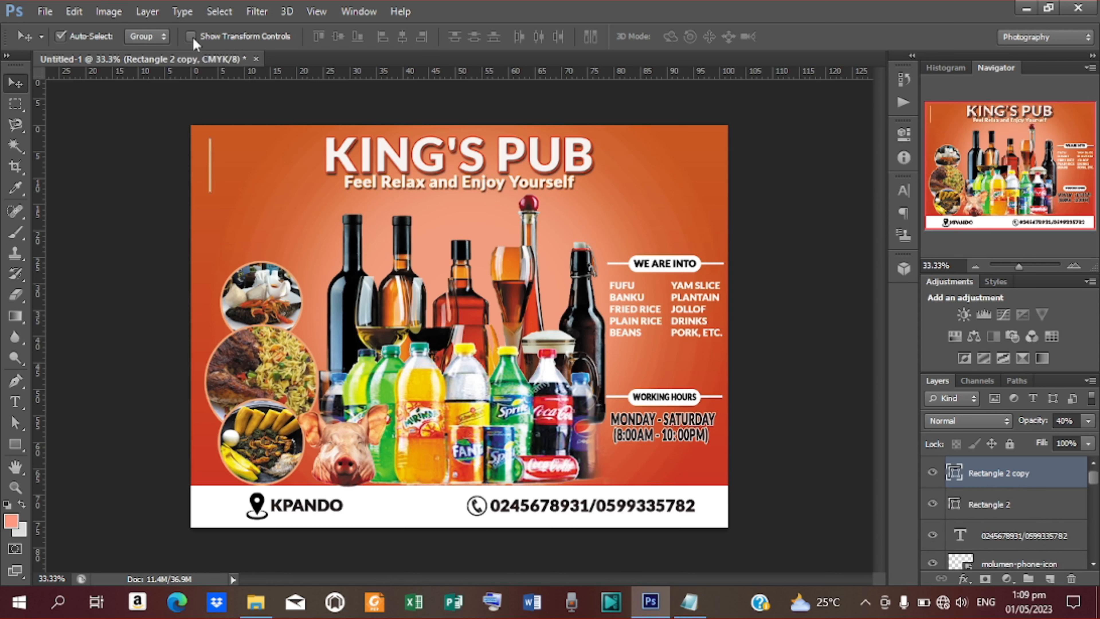
key(Left)
key(Left)
key(Left)
key(Left)
Add two more duplicates of the stripe, each offset to the right, to make a set of four evenly spaced stripes
key(ctrl+j)
key(shift+Right)
key(shift+Right)
key(shift+Right)
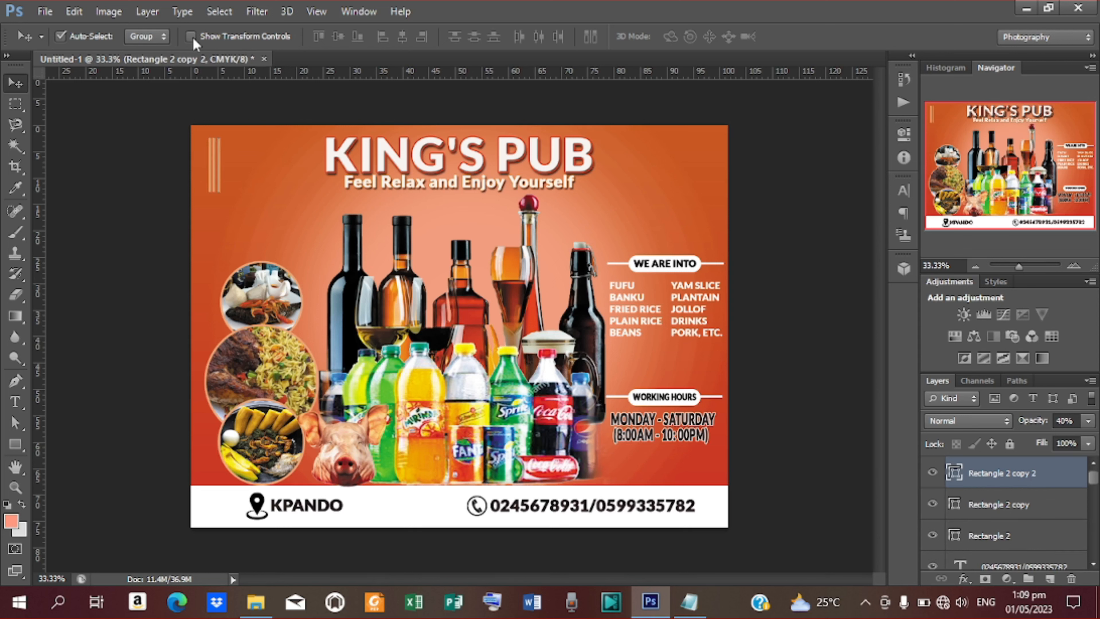
key(Left)
key(Left)
key(Left)
key(ctrl+j)
key(shift+Right)
key(shift+Right)
key(shift+Right)
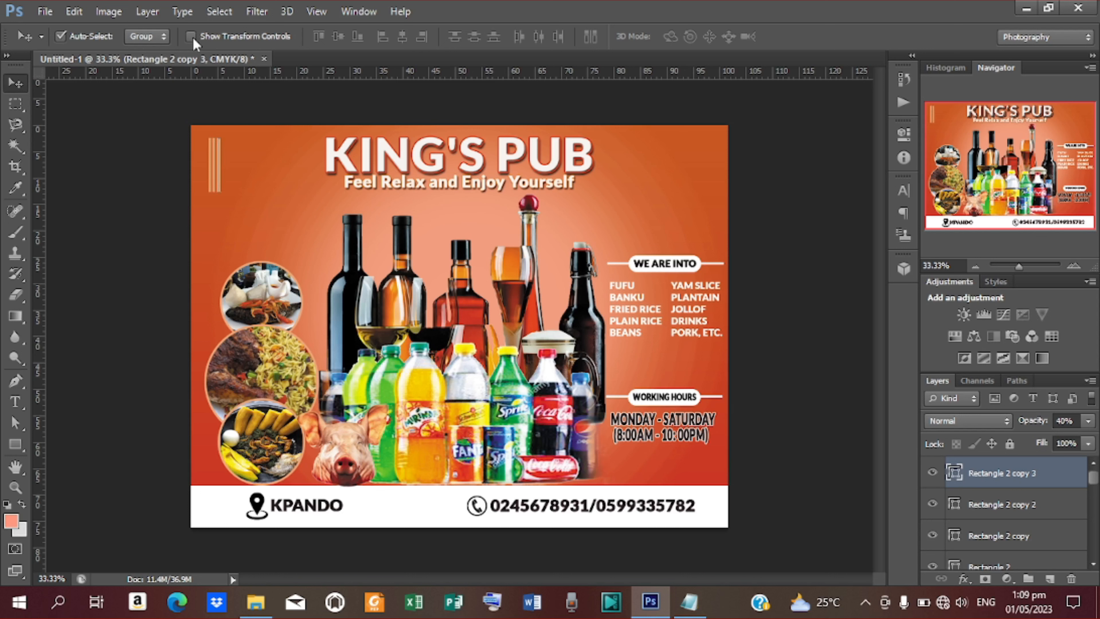
key(Right)
Merge the four stripes into one shape layer and place a duplicate of it below the opening hours text
shift+click(1004, 564)
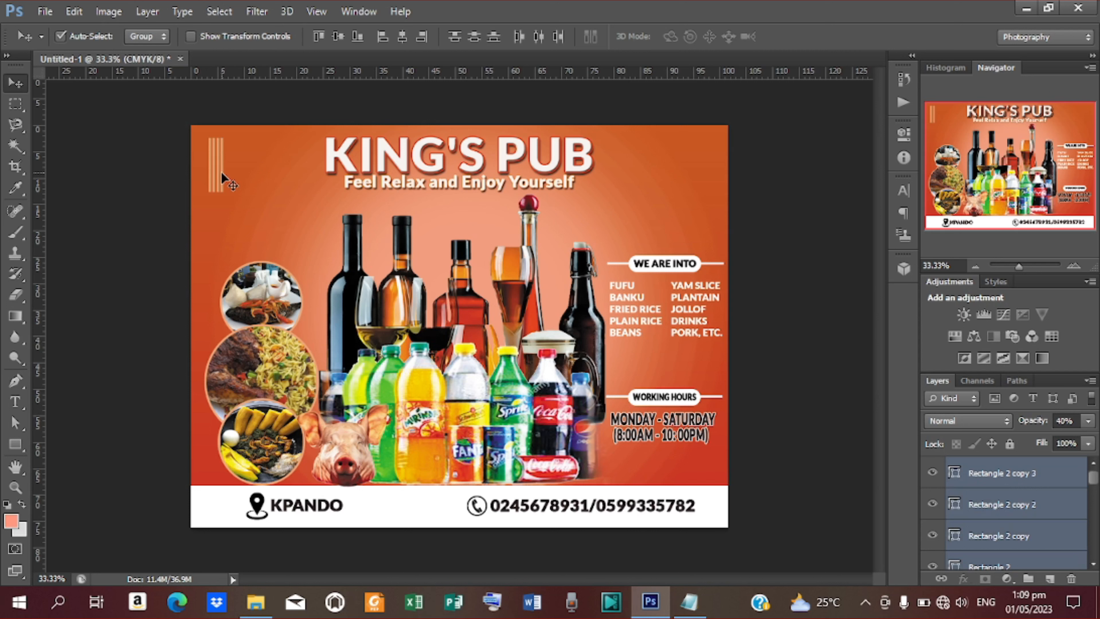
key(ctrl+e)
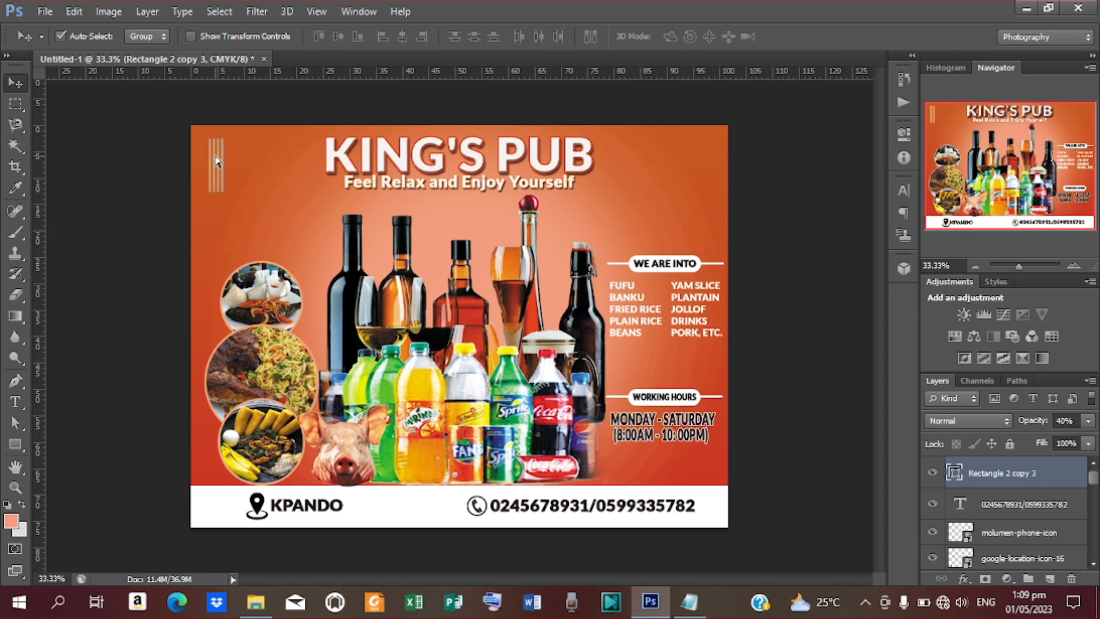
key(ctrl+j)
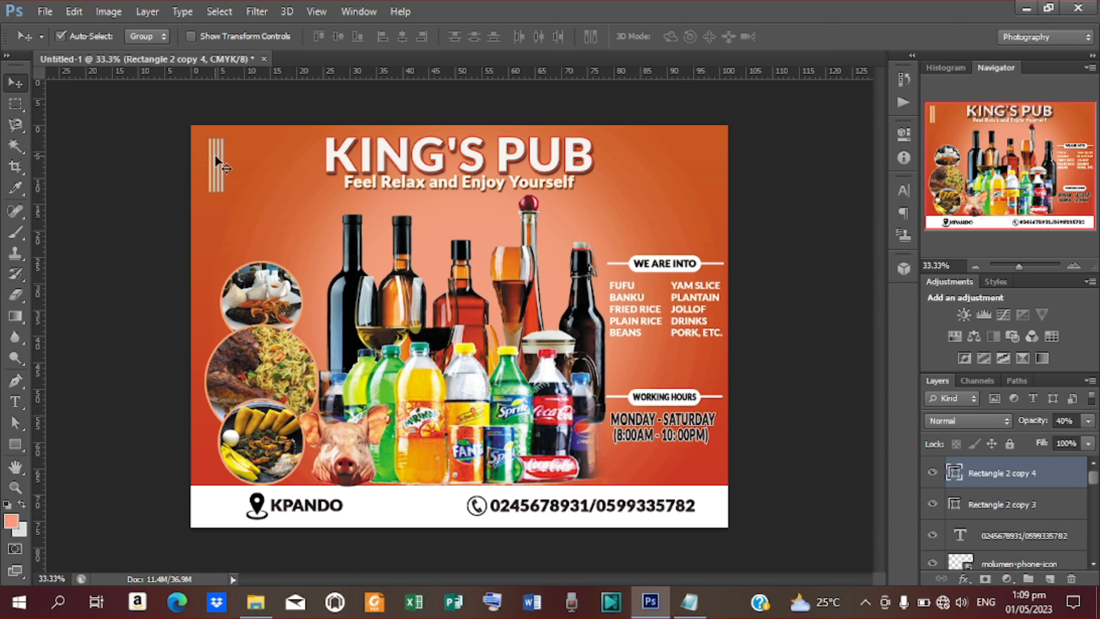
drag(215, 154, 665, 455)
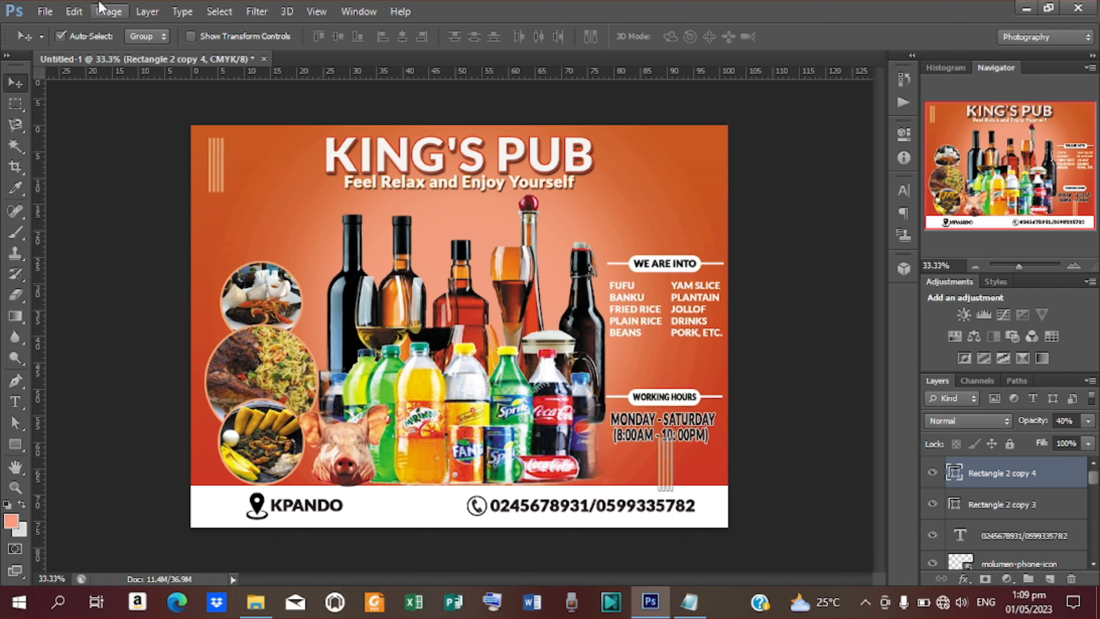
Flip the duplicated stripes horizontally and rotate them 90° clockwise so they run horizontally
click(73, 11)
mouse_move(164, 311)
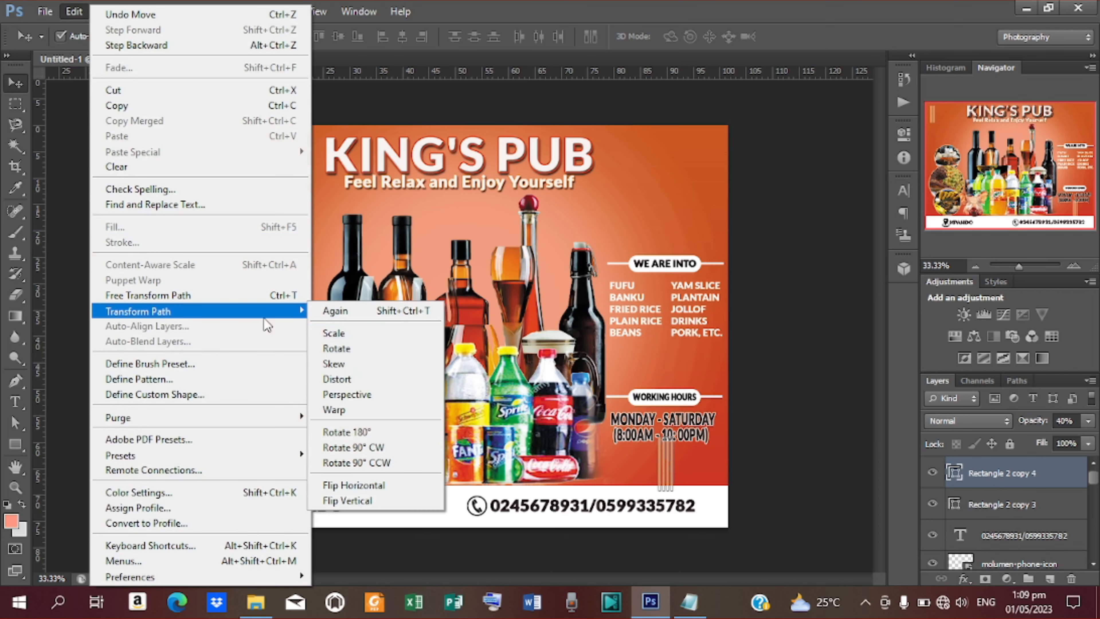
click(388, 486)
click(73, 11)
mouse_move(189, 318)
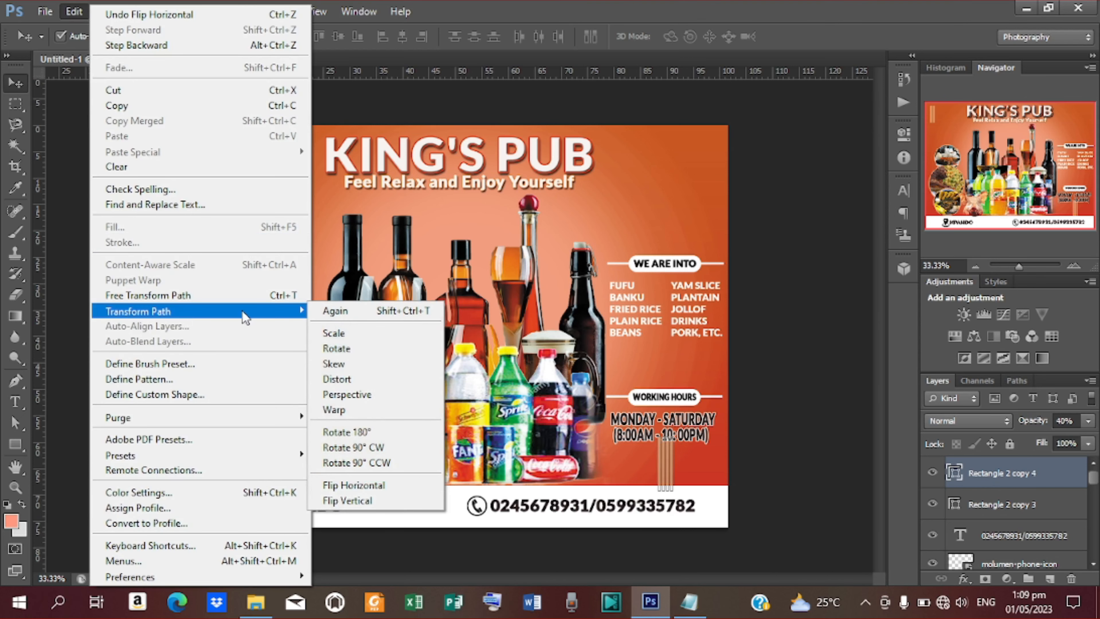
click(372, 449)
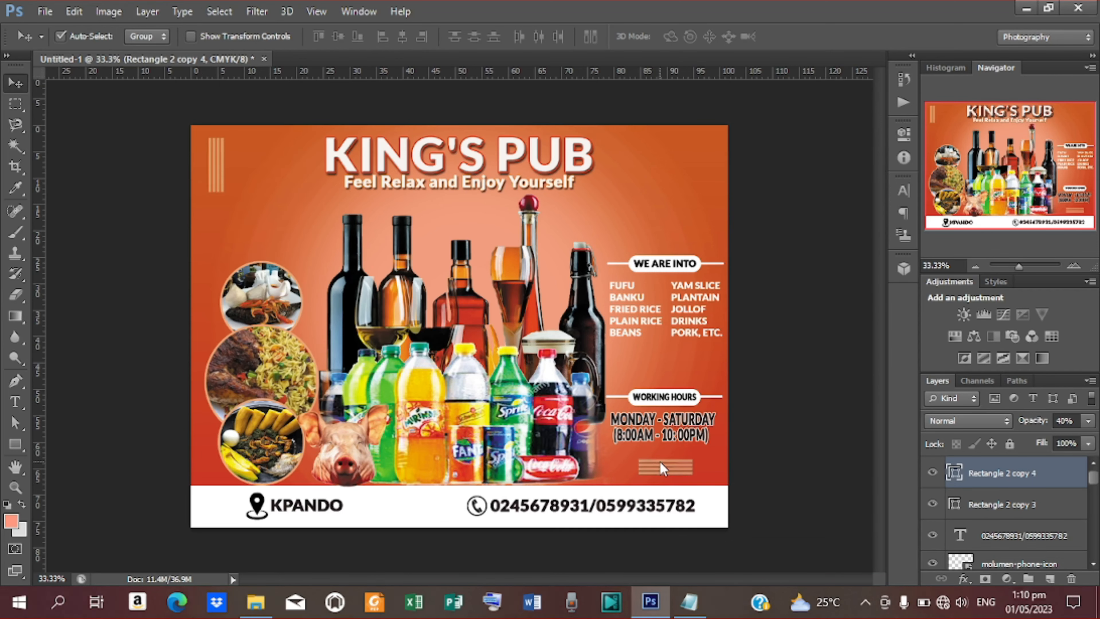
Adjust the horizontal stripes sideways until they are centered beneath the opening hours text
key(shift+Right)
key(shift+Right)
key(shift+Right)
key(shift+Right)
key(shift+Right)
key(shift+Right)
key(shift+Right)
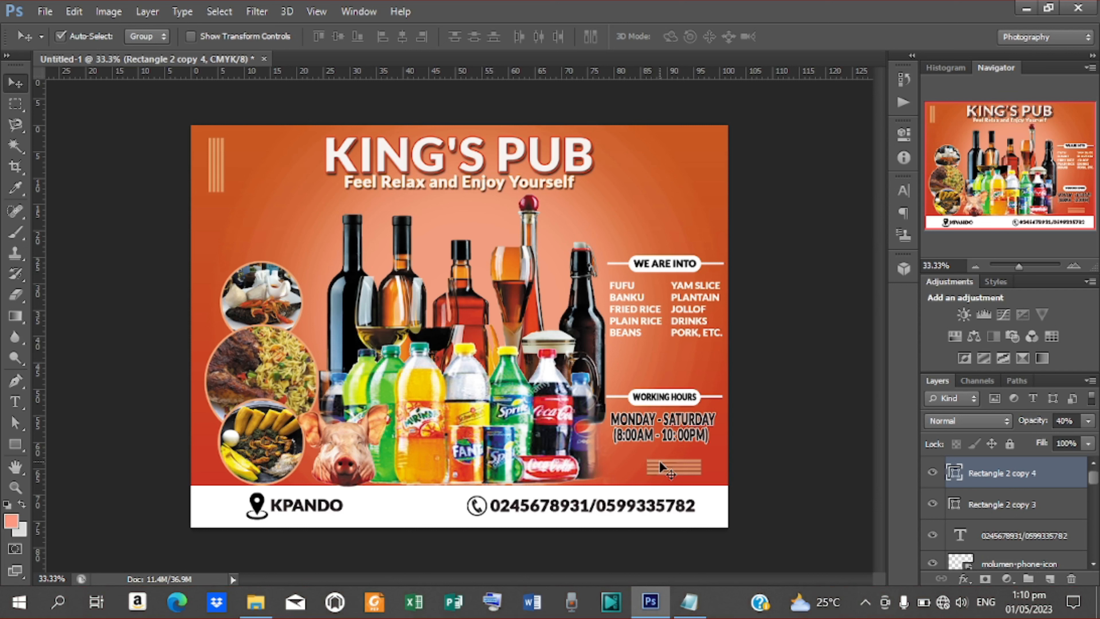
key(shift+Left)
key(shift+Left)
key(shift+Left)
key(shift+Left)
key(shift+Left)
key(shift+Left)
Add a Curves adjustment clipped to the pig1 layer, raising the curve's midpoint to input 48, output 65
click(341, 434)
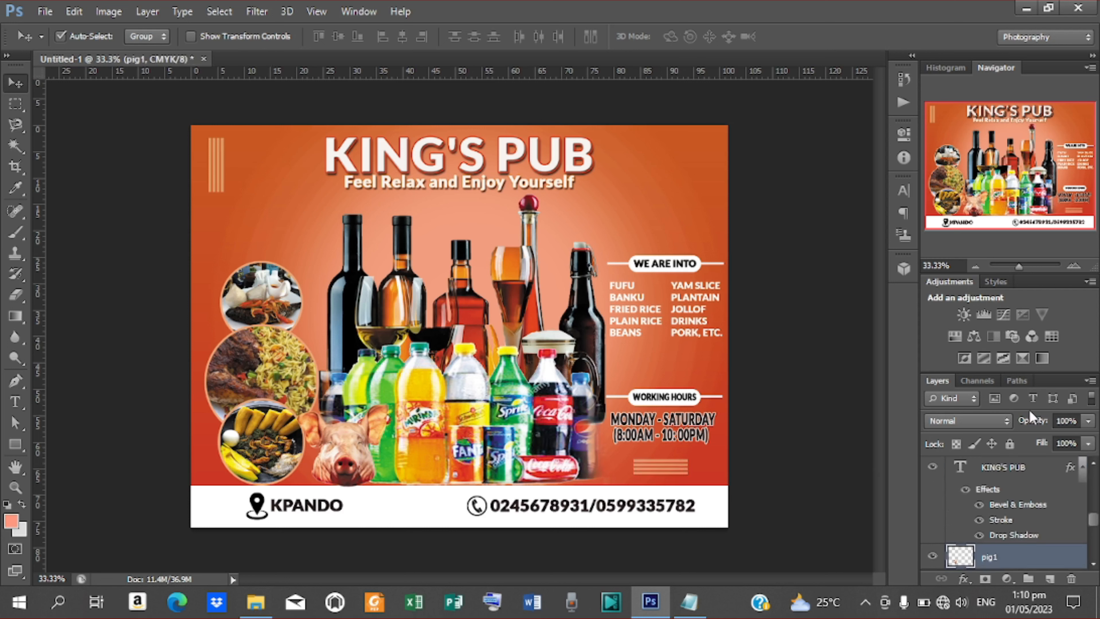
click(1004, 314)
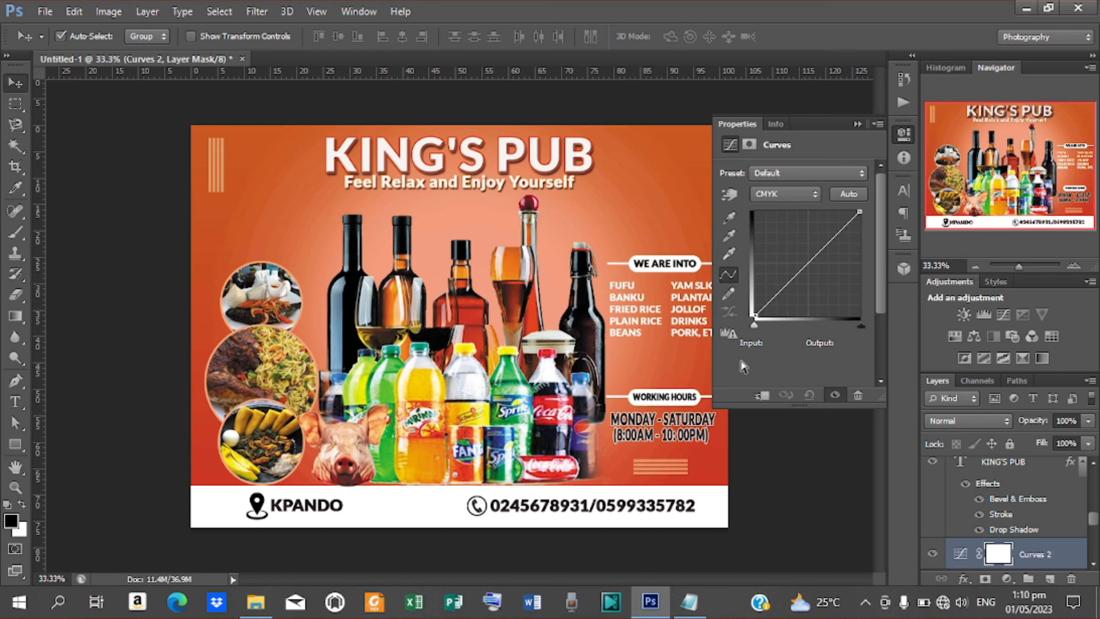
click(761, 395)
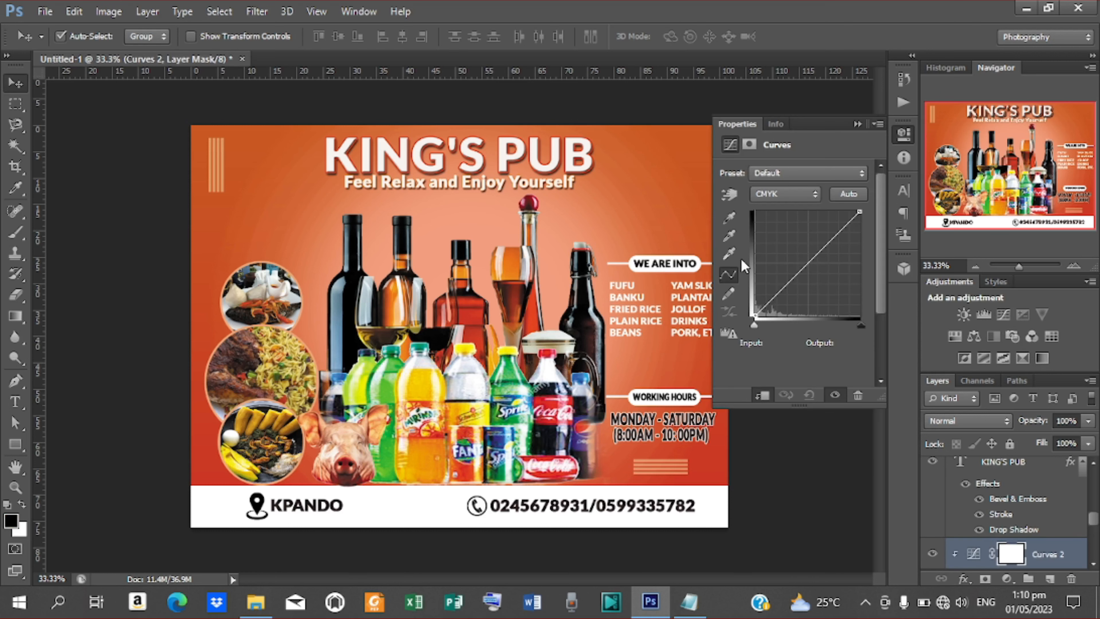
drag(811, 260, 805, 248)
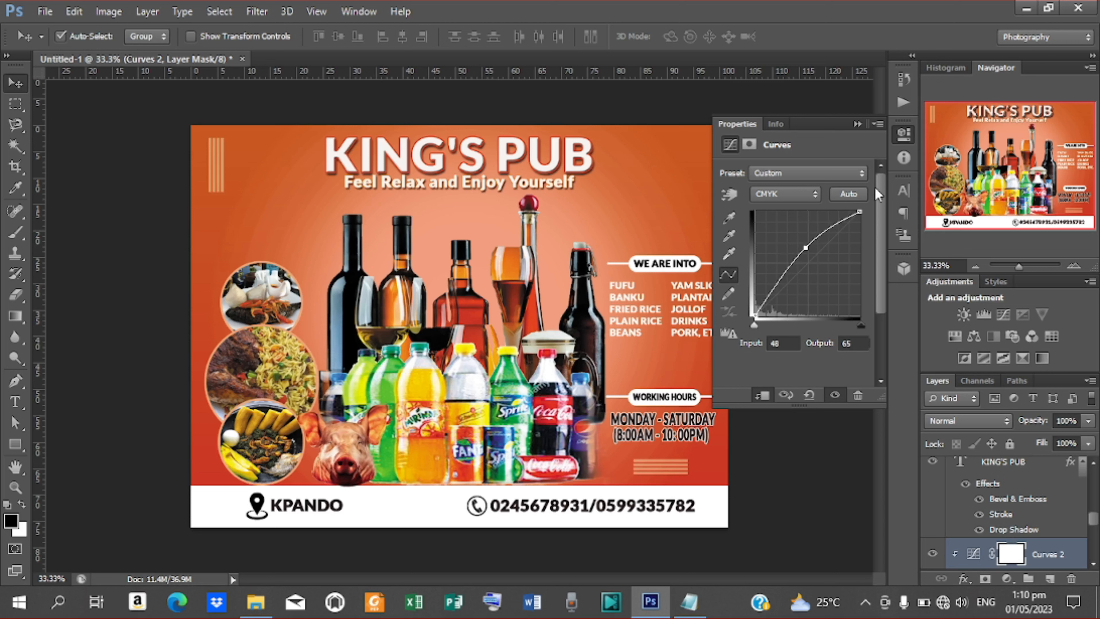
click(857, 125)
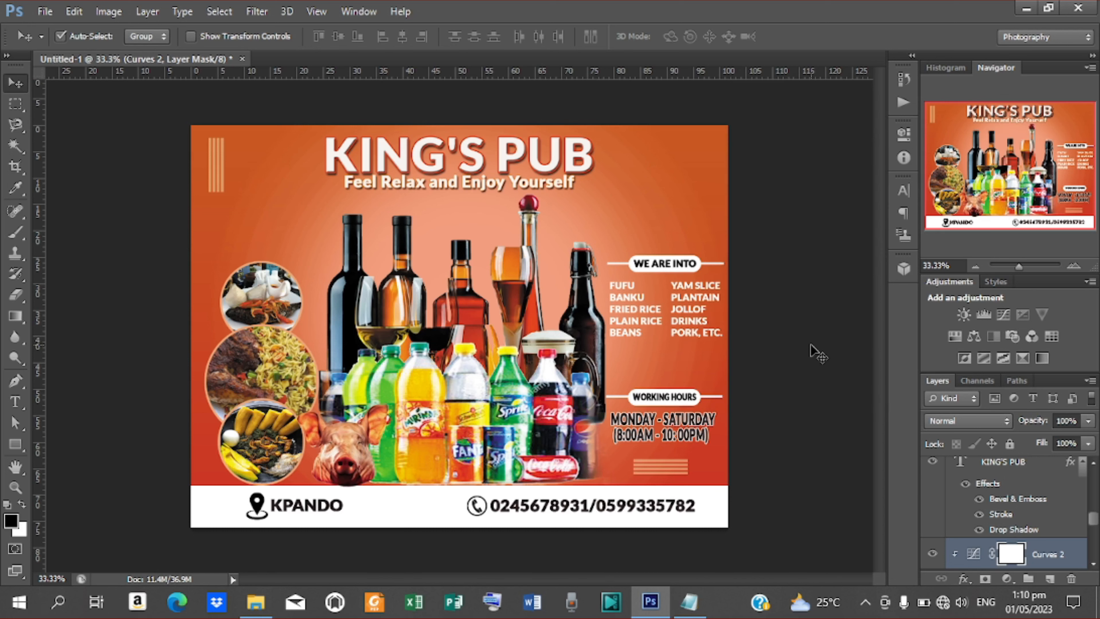